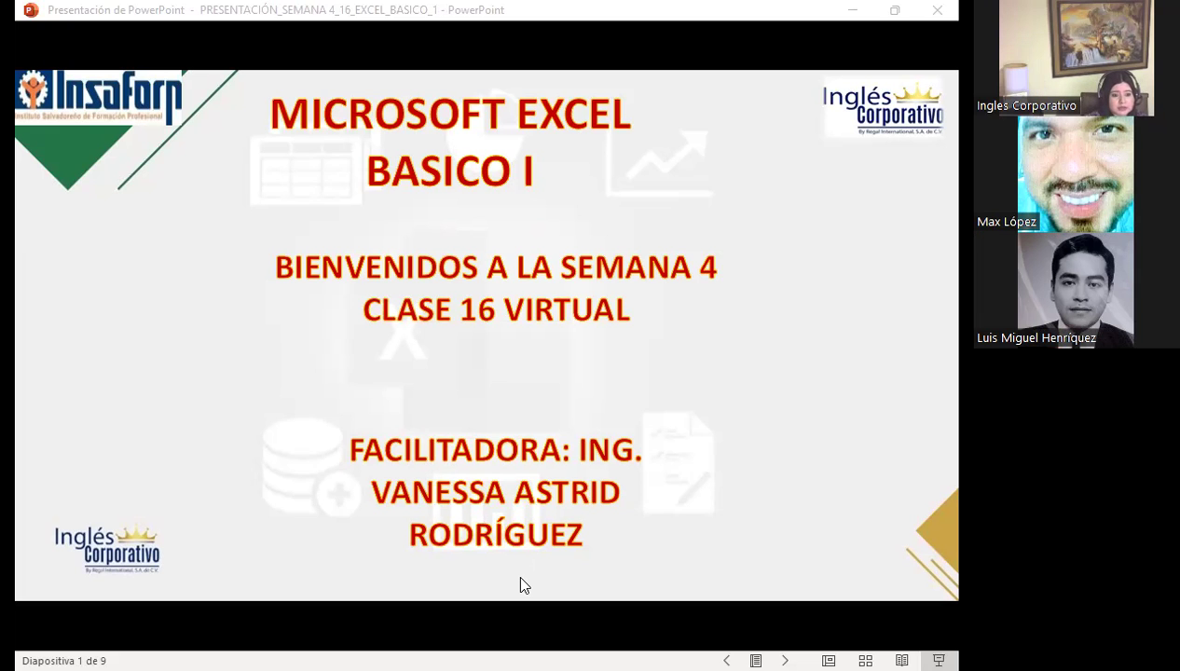
# - Switch from the PowerPoint slideshow to the browser showing lesson 4.6 Graficas básicas parte 1
pyautogui.hotkey('alt', 'Tab')
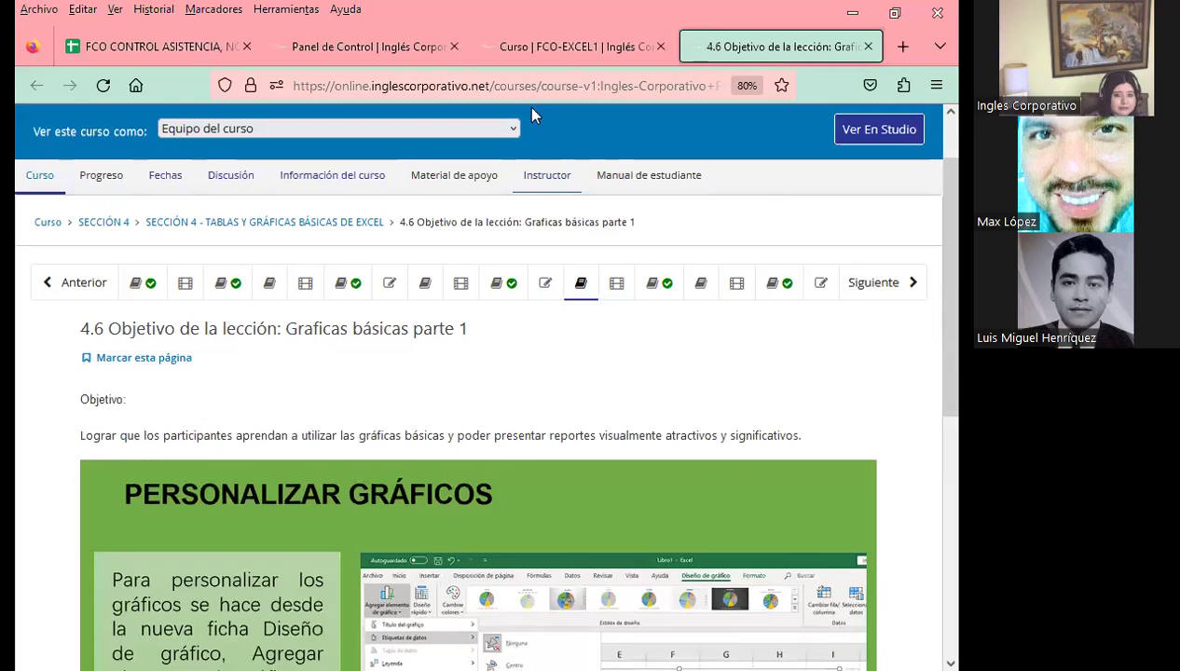
# - Show the Excel Básico course outline and open Sección 4's Examen Final in a background tab
pyautogui.click(569, 48)
pyautogui.scroll(-2, 37, 499)
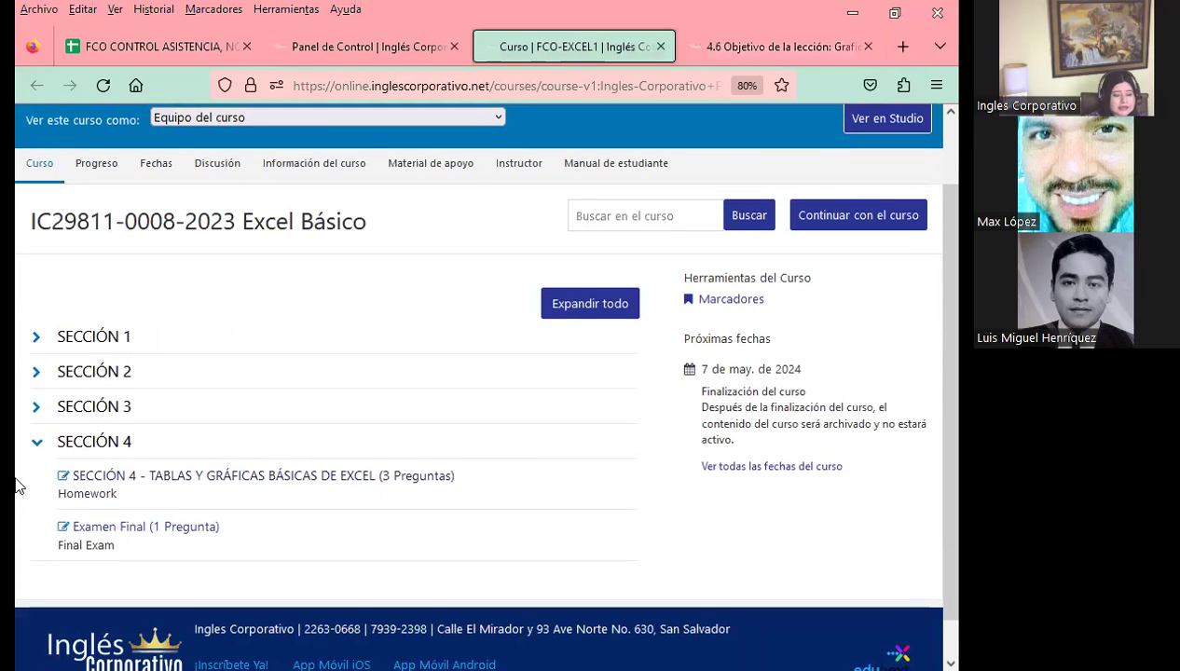
pyautogui.scroll(-1, 17, 484)
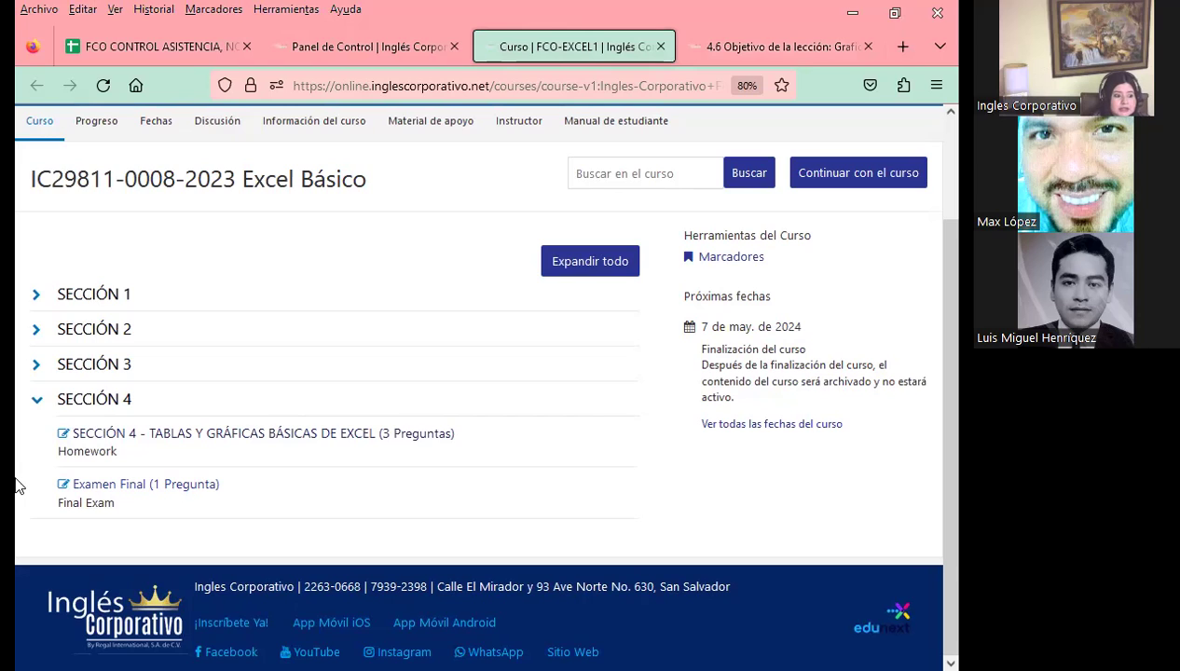
pyautogui.middleClick(119, 486)
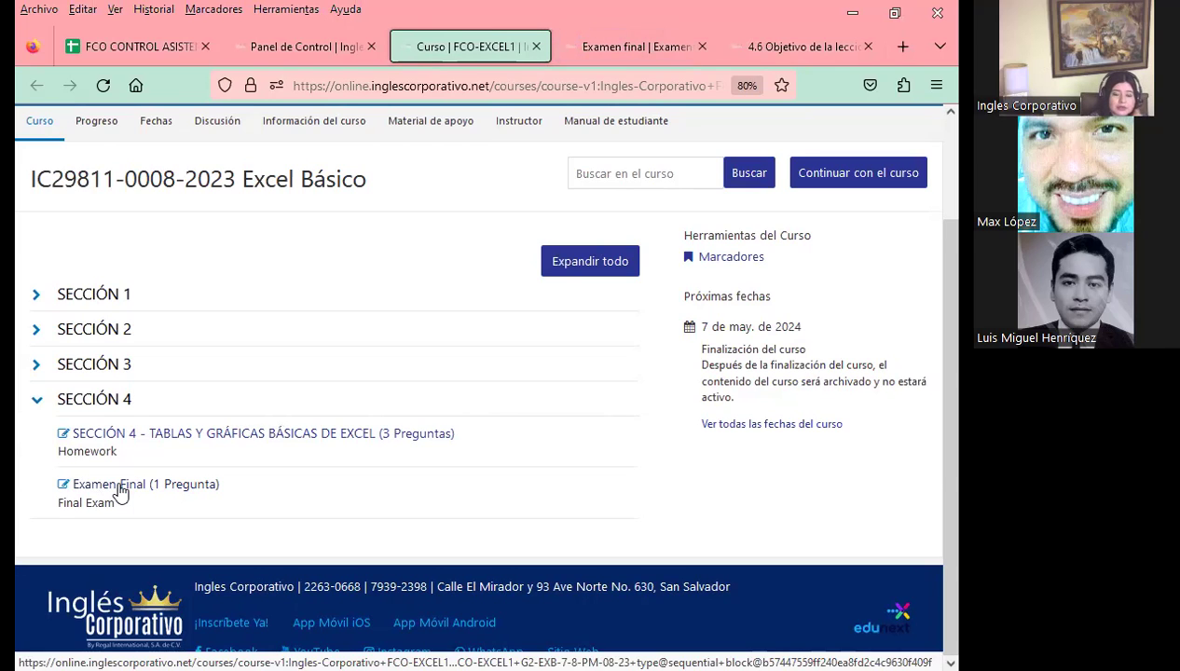
# - Review the Examen final's 15 questions down to Enviar, then return to the top
pyautogui.click(615, 41)
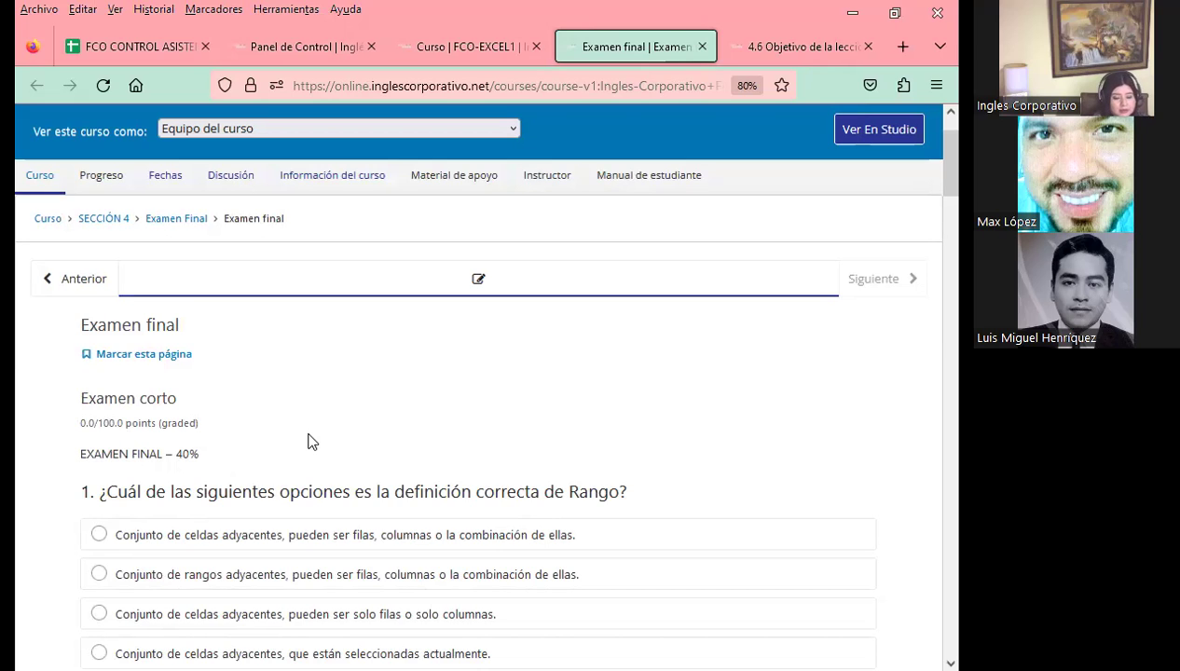
pyautogui.scroll(-3, 311, 442)
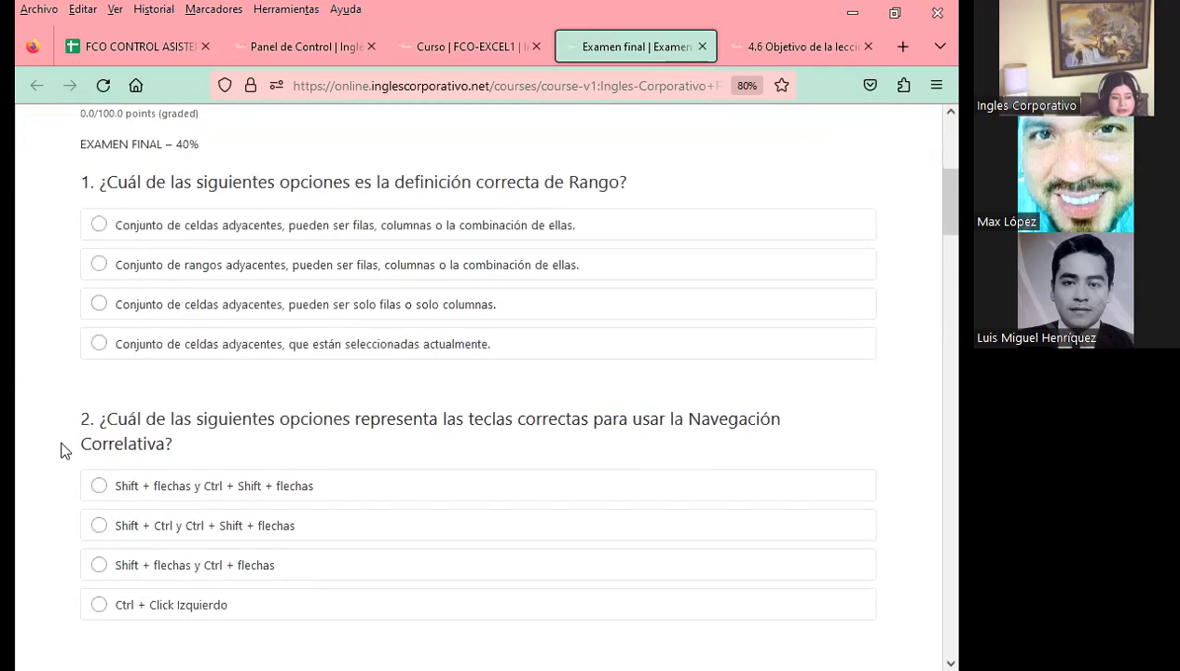
pyautogui.scroll(-3, 65, 451)
pyautogui.scroll(-3, 65, 451)
pyautogui.scroll(-3, 66, 452)
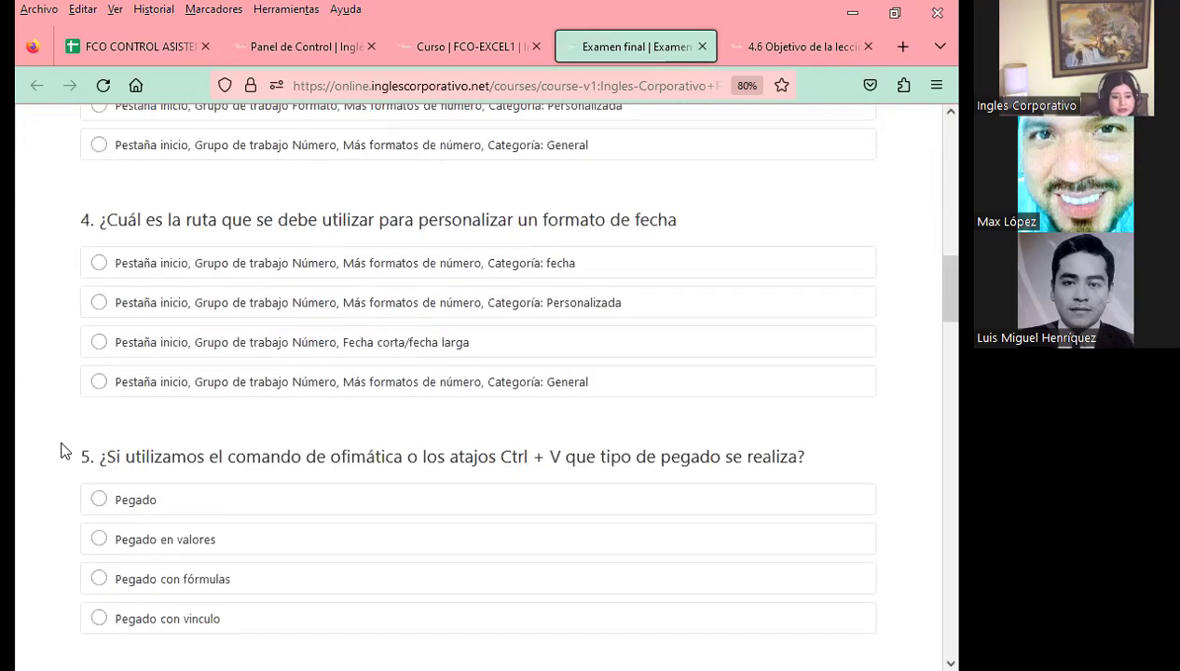
pyautogui.scroll(-2, 60, 452)
pyautogui.scroll(-2, 60, 452)
pyautogui.scroll(-2, 61, 451)
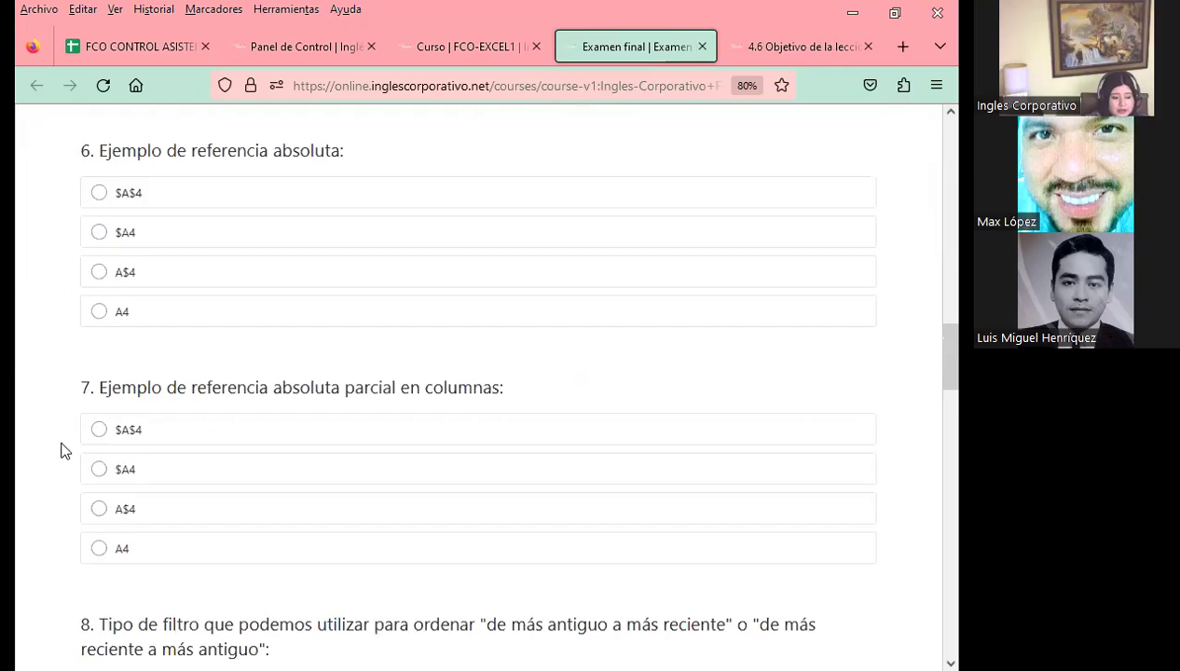
pyautogui.scroll(-3, 60, 451)
pyautogui.scroll(-2, 60, 451)
pyautogui.scroll(-1, 60, 451)
pyautogui.scroll(-3, 61, 452)
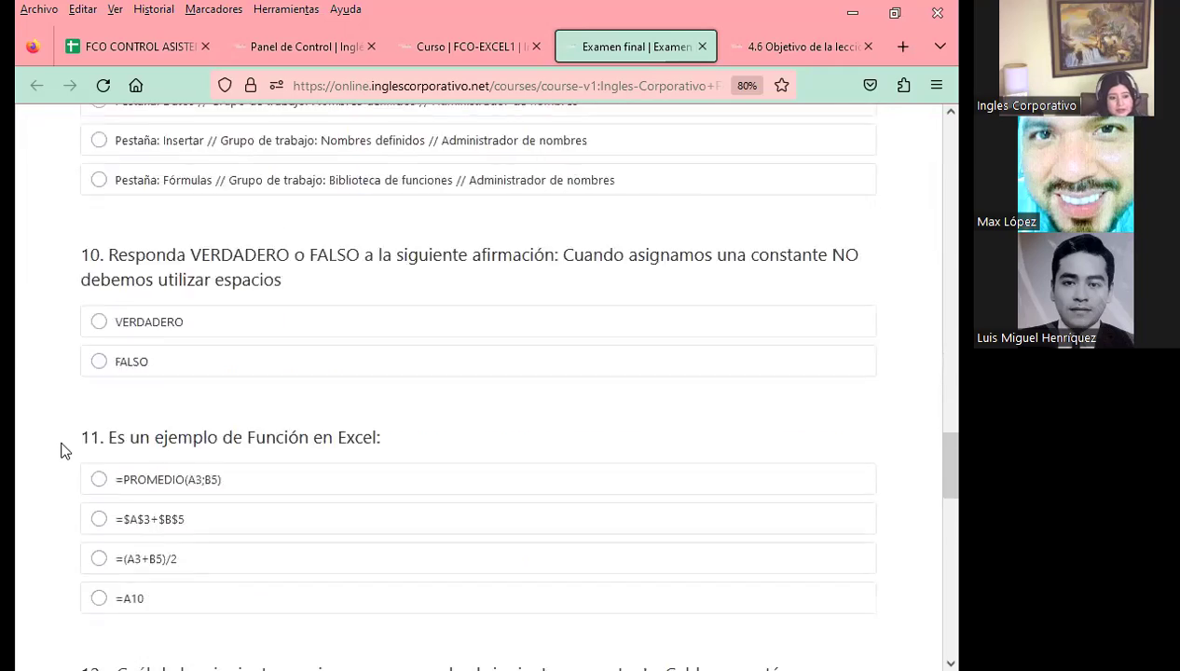
pyautogui.scroll(-3, 60, 451)
pyautogui.scroll(-3, 61, 452)
pyautogui.scroll(-5, 61, 451)
pyautogui.scroll(-2, 65, 451)
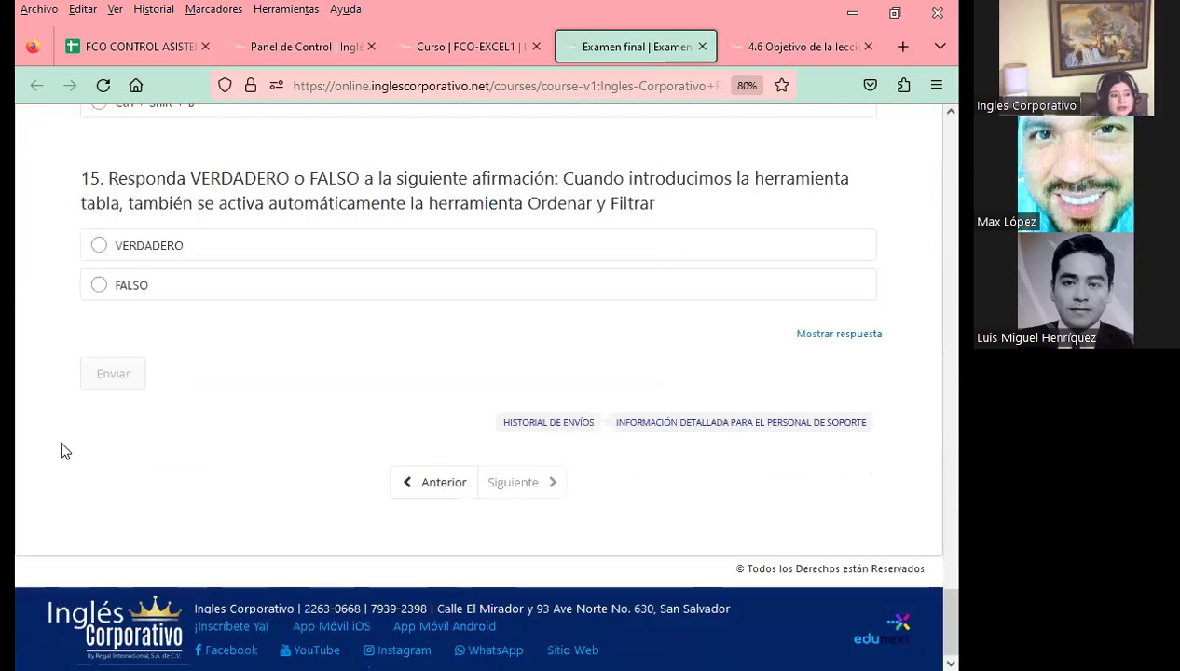
pyautogui.scroll(3, 61, 452)
pyautogui.scroll(1, 60, 451)
pyautogui.scroll(3, 60, 452)
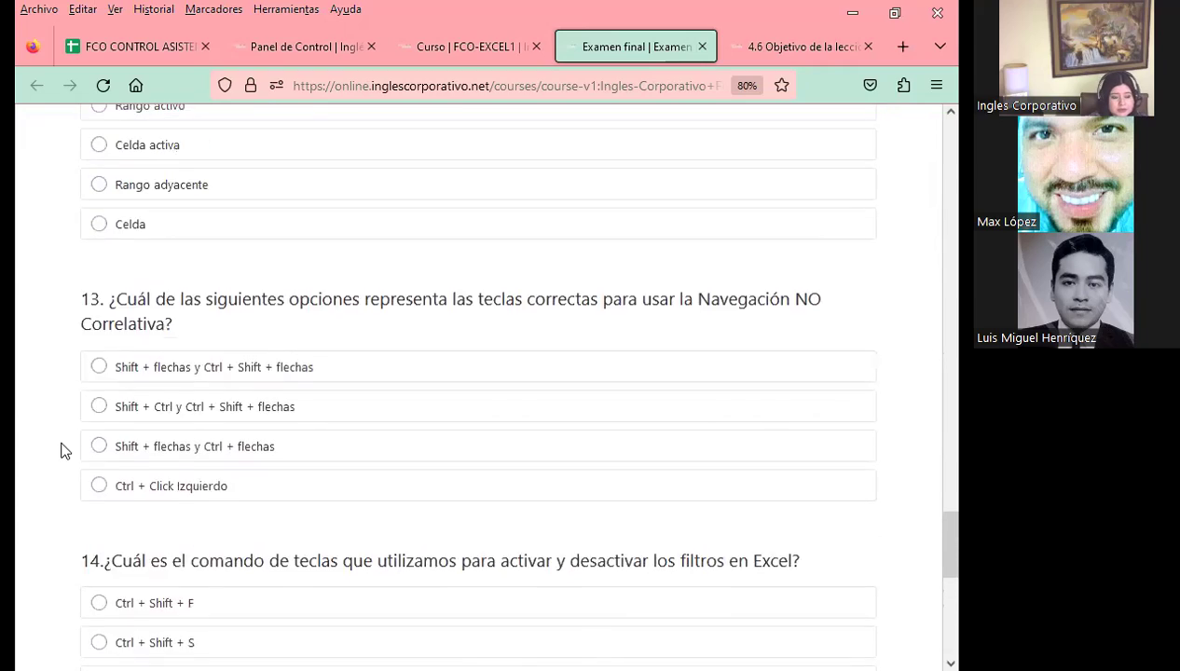
pyautogui.scroll(6, 60, 452)
pyautogui.scroll(5, 60, 452)
pyautogui.scroll(4, 61, 451)
pyautogui.scroll(4, 60, 451)
pyautogui.scroll(4, 60, 451)
pyautogui.scroll(5, 62, 451)
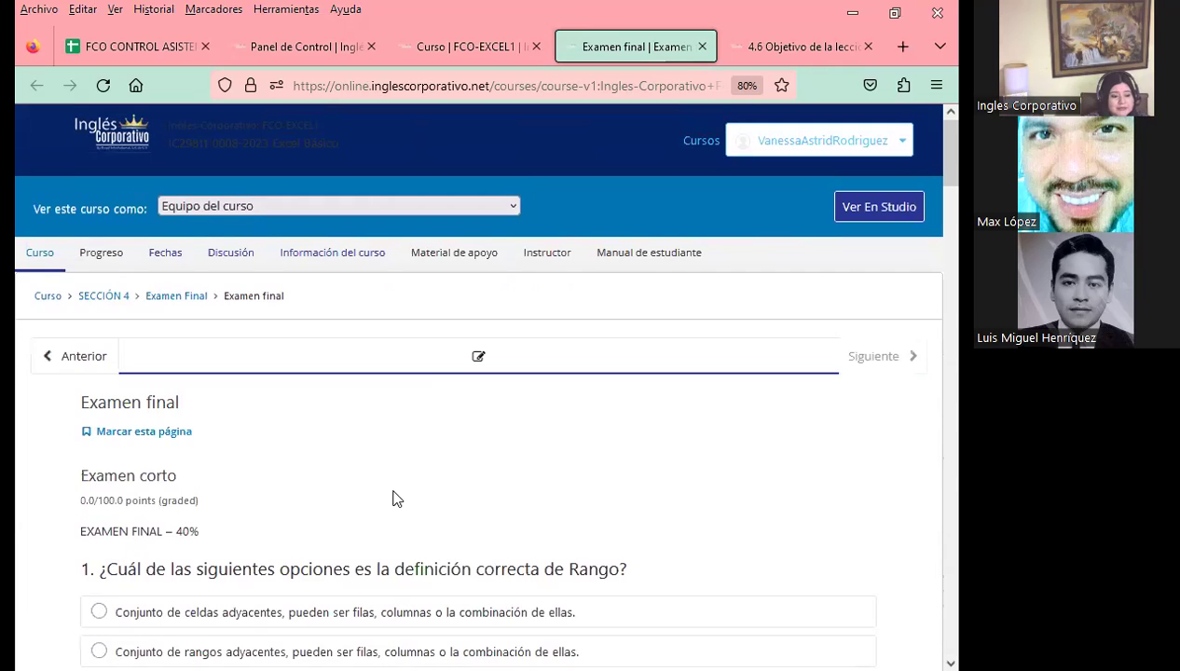
pyautogui.scroll(-1, 379, 475)
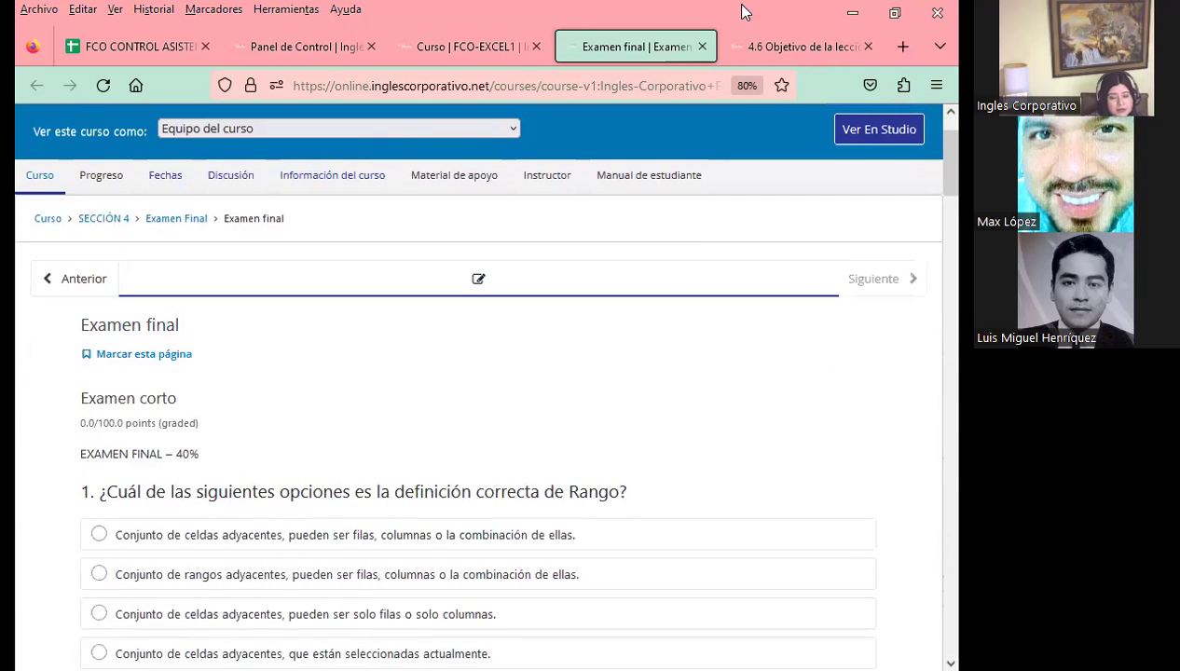
# - Return to the 4.6 lesson tab and jump to lesson 4.1 Tablas básicas
pyautogui.click(776, 51)
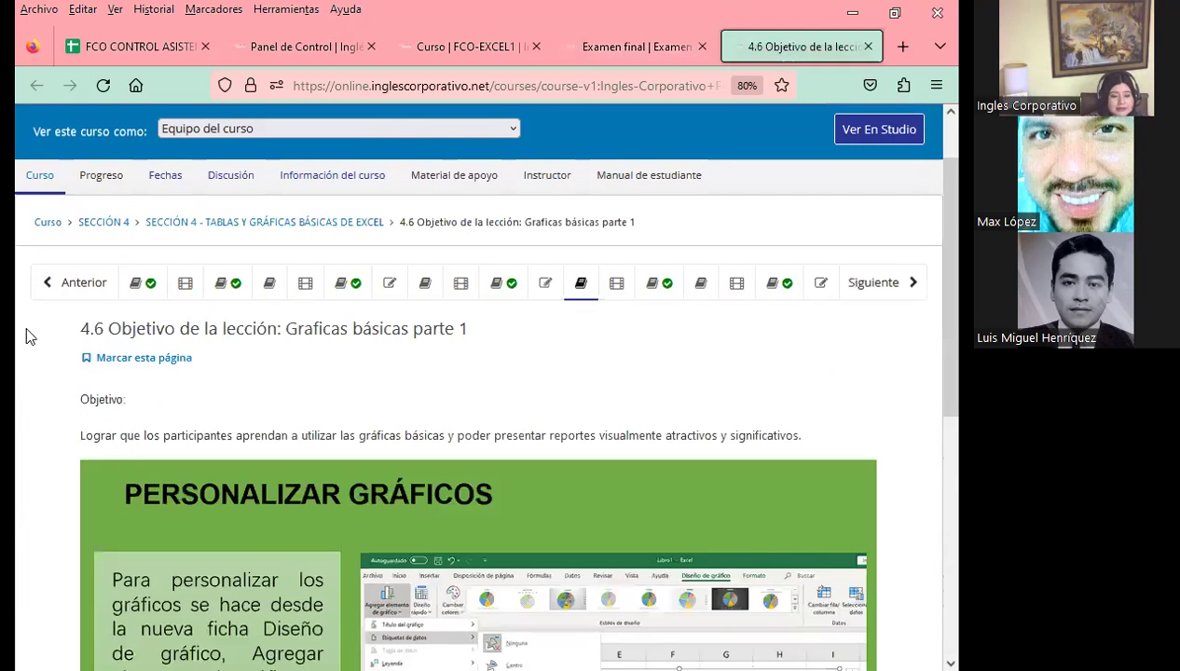
pyautogui.click(140, 285)
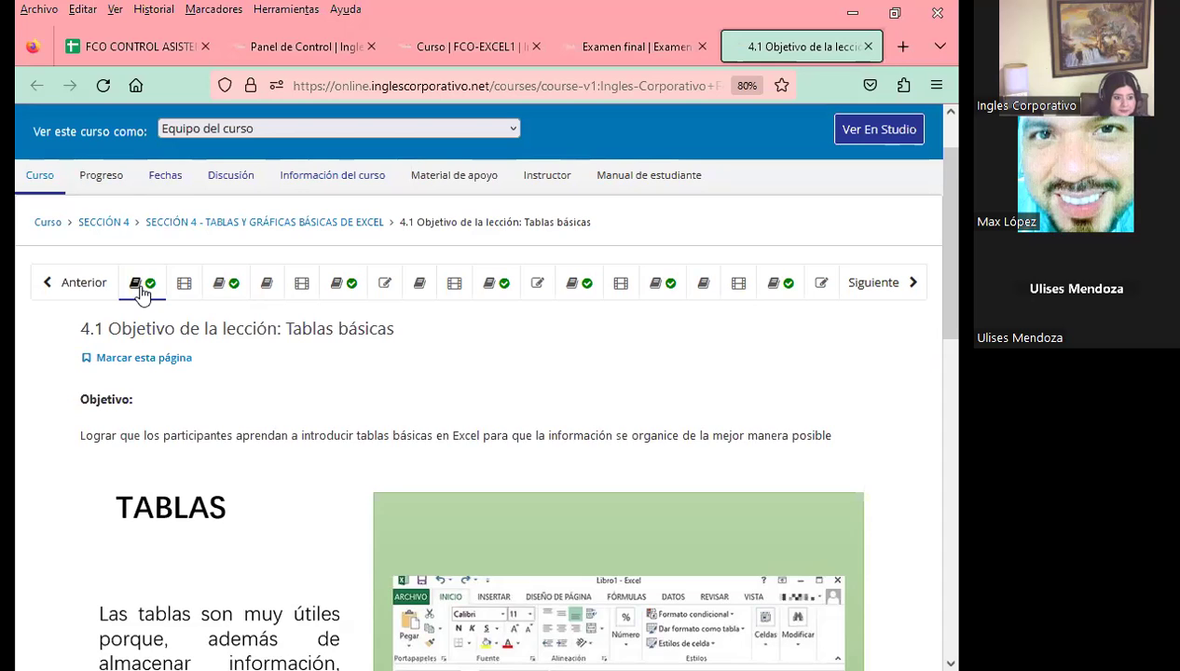
# - Open the 'Foro de discusión y preguntas clase #16 Tablas básicas' unit
pyautogui.click(225, 285)
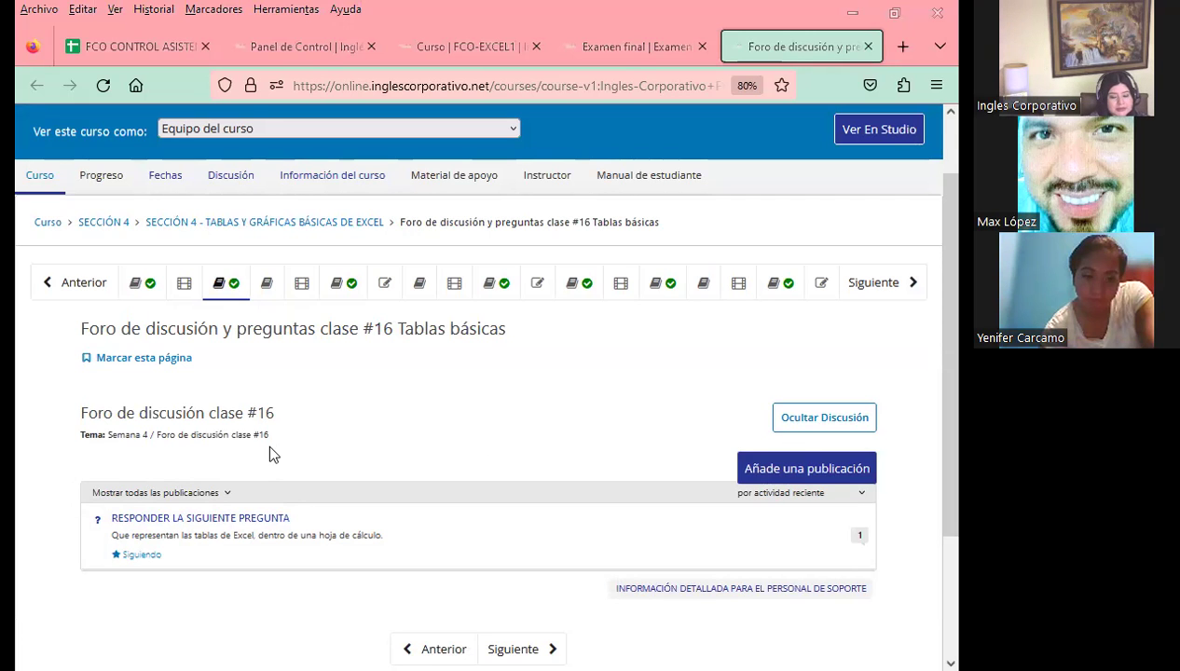
# - Return to the PowerPoint slideshow on the 'Microsoft Excel Basico I' title slide
pyautogui.hotkey('alt', 'Tab')
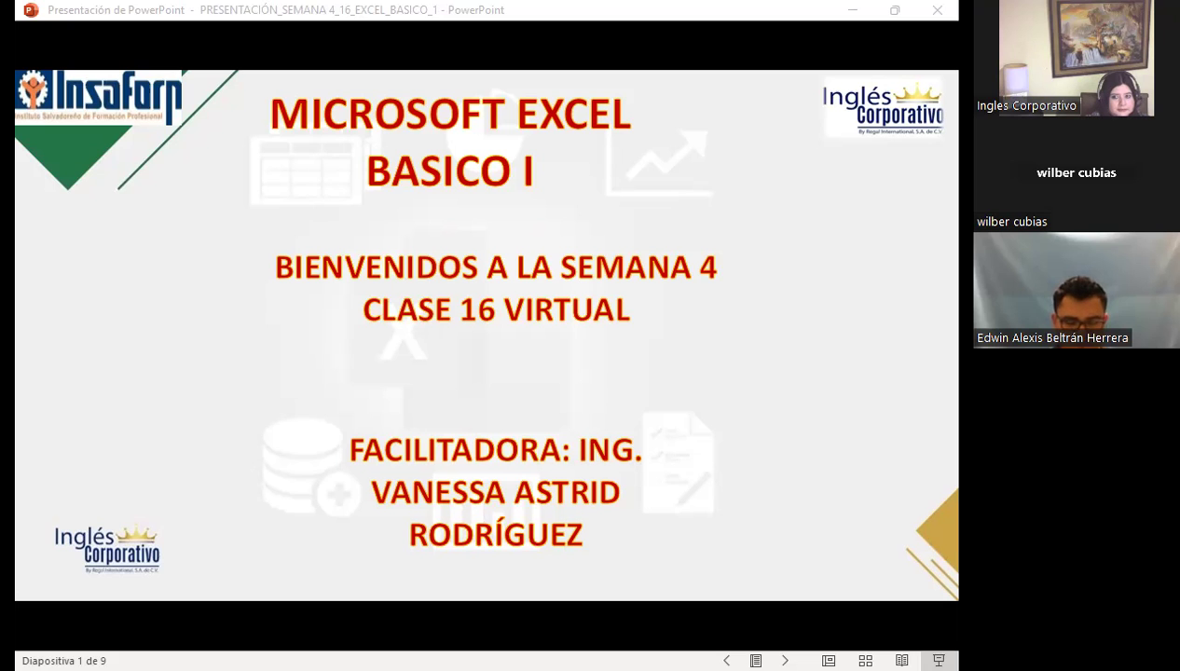
# - Advance the slideshow past the SESIÓN: 16 slide to slide 3, the AGENDA
pyautogui.click(697, 442)
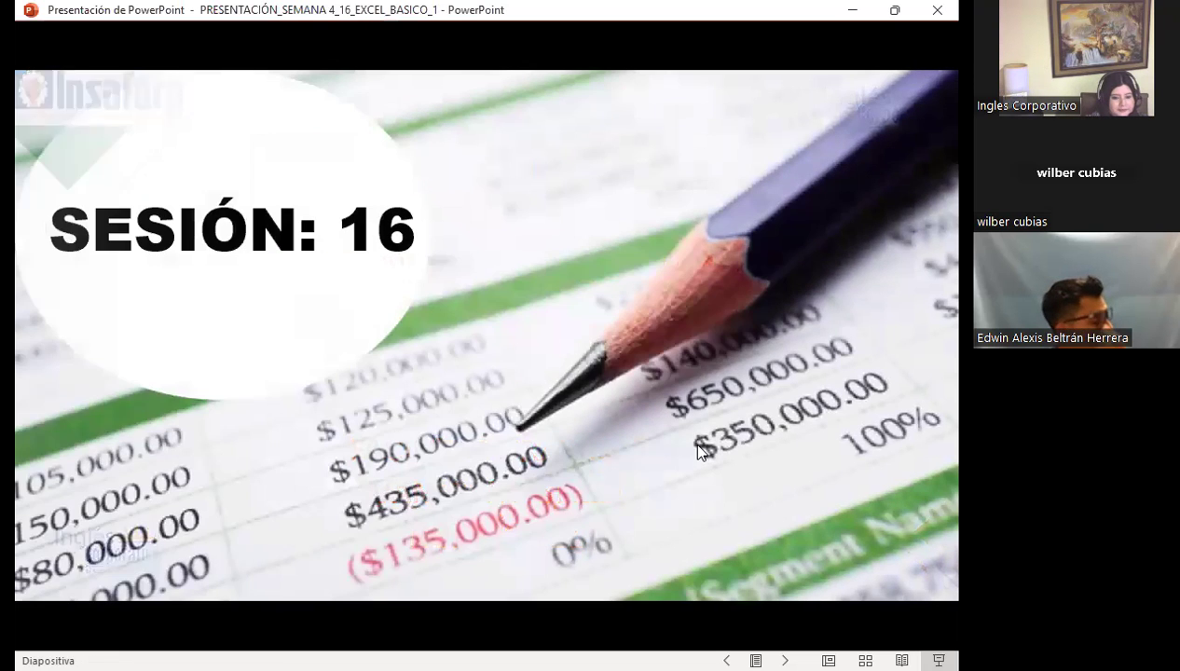
pyautogui.click(701, 451)
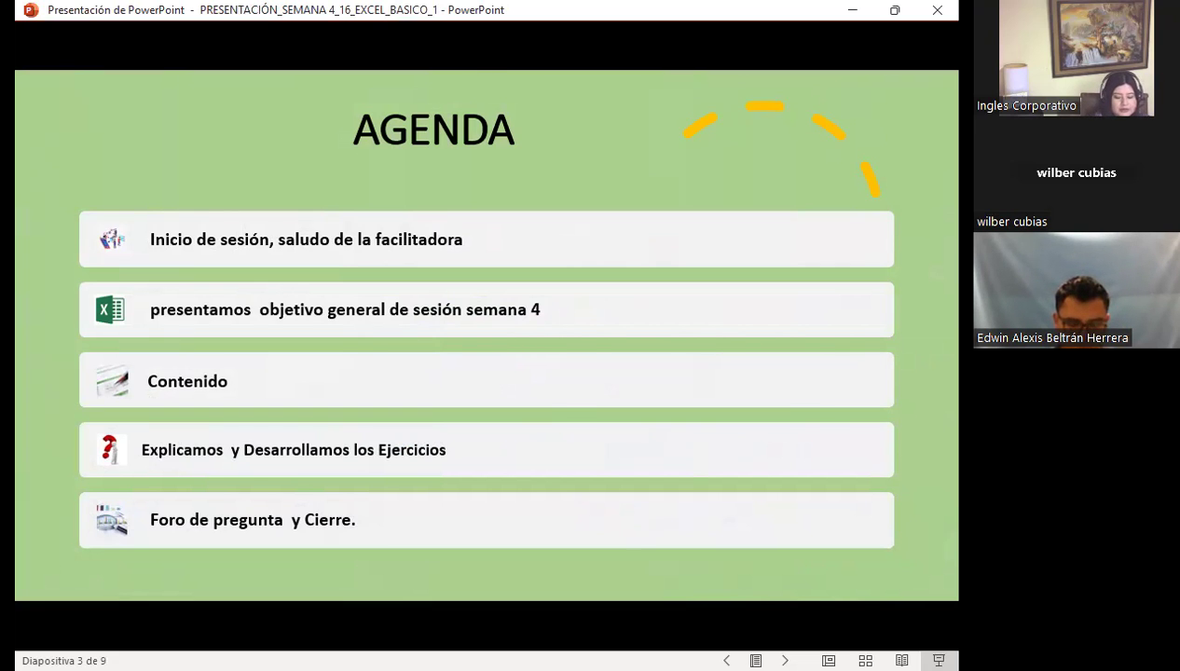
# - Advance the slideshow to slide 4, the session's general objective
pyautogui.press('Right')
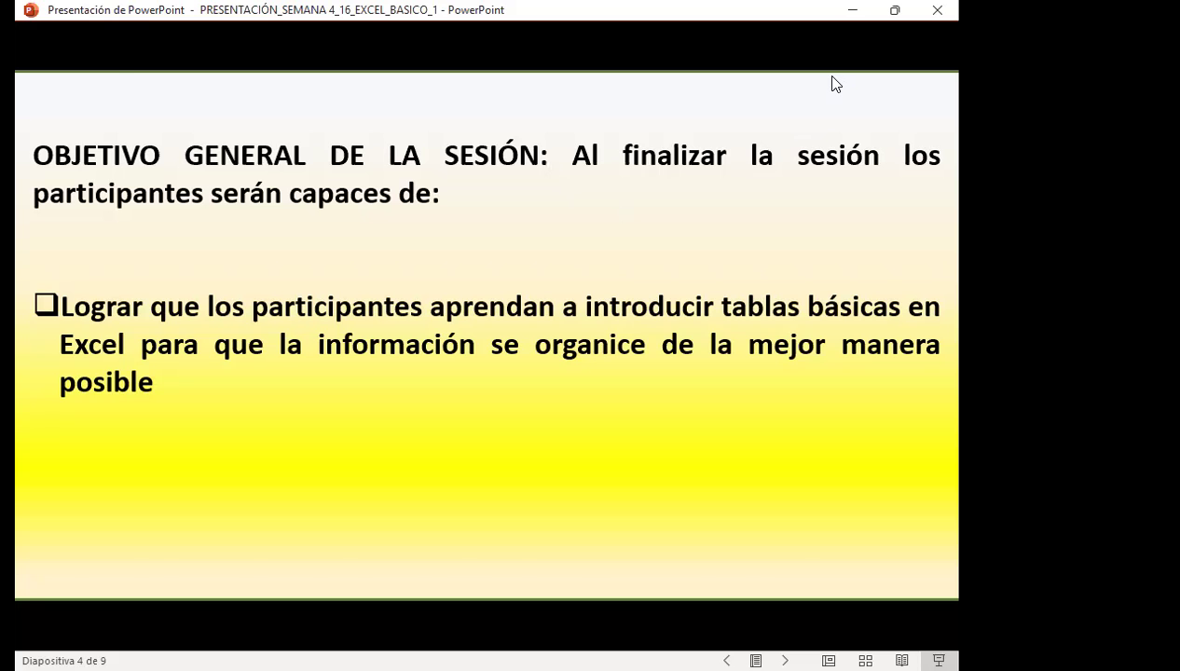
# - Advance to slide 5, 'QUE ES UNA TABLA EN EXCEL'
pyautogui.click(836, 84)
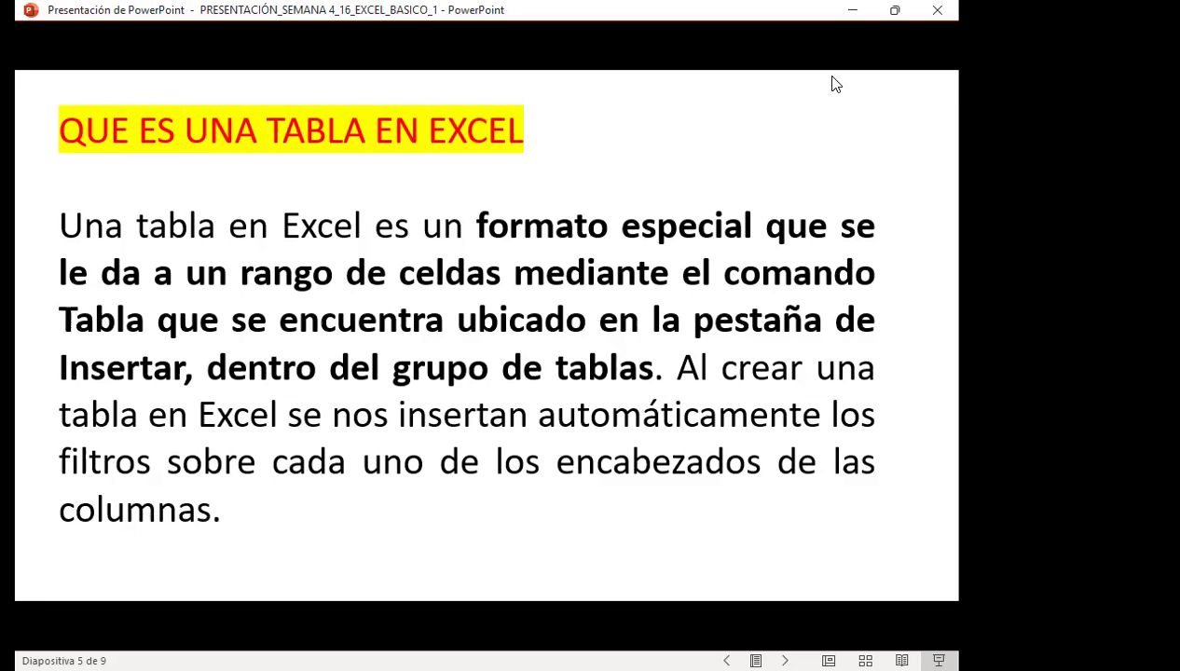
# - Present slide 6 on formatting Excel tables, then switch to the agency cost workbook in Excel
pyautogui.click(836, 84)
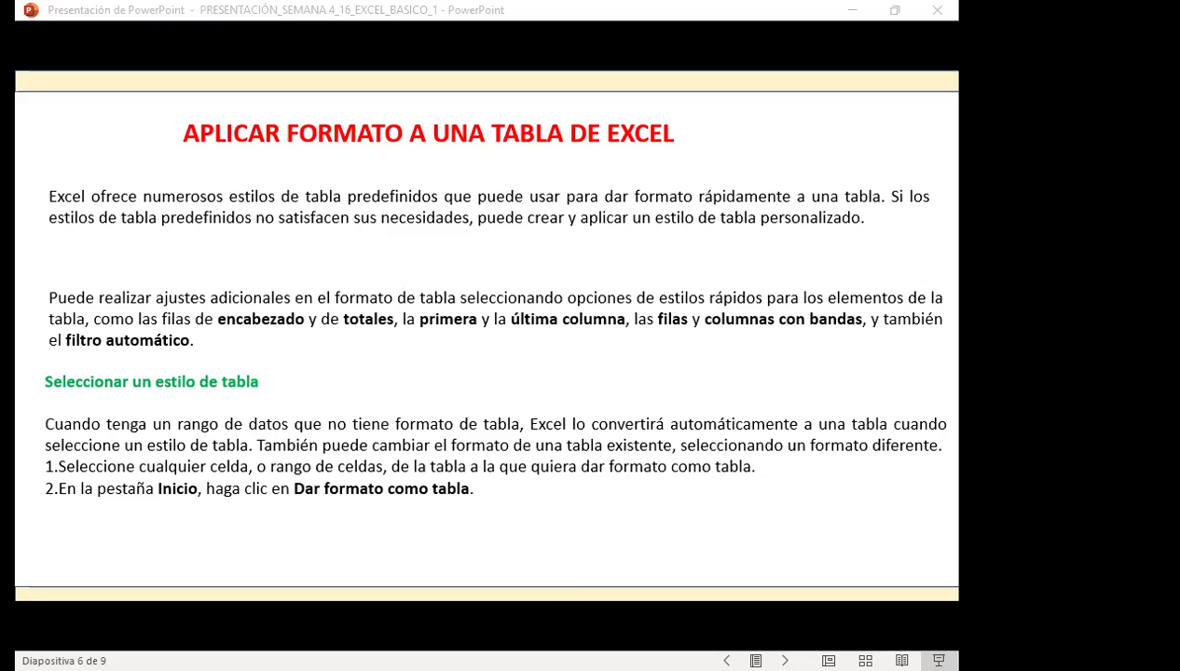
pyautogui.hotkey('alt', 'Tab')
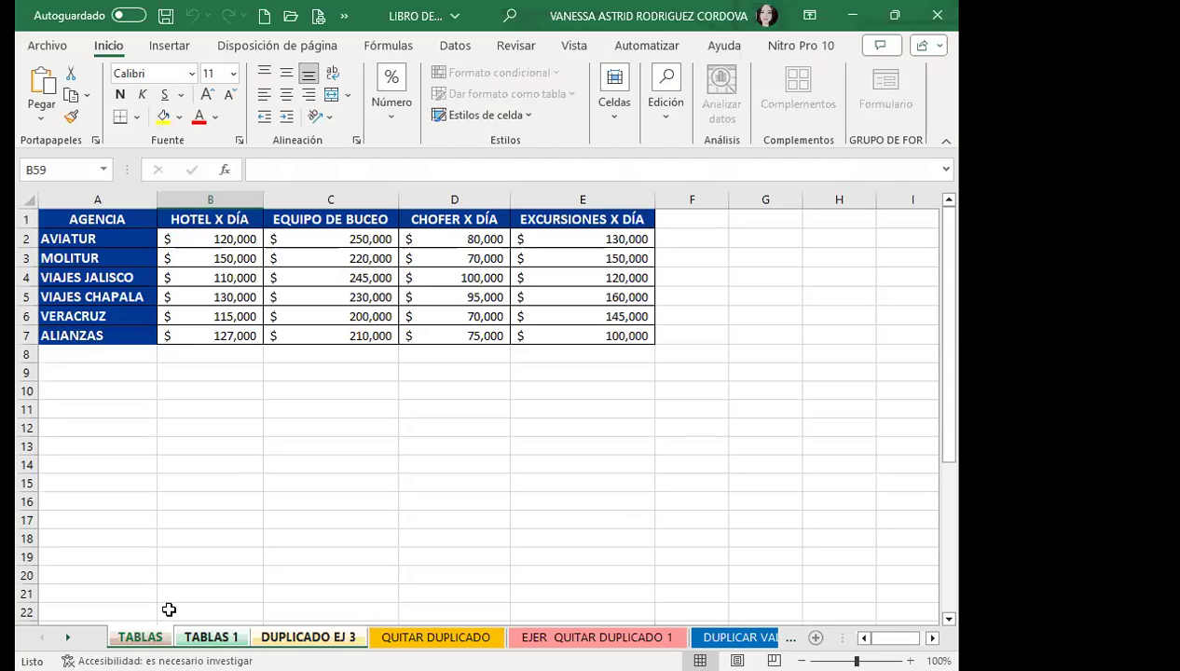
pyautogui.click(233, 408)
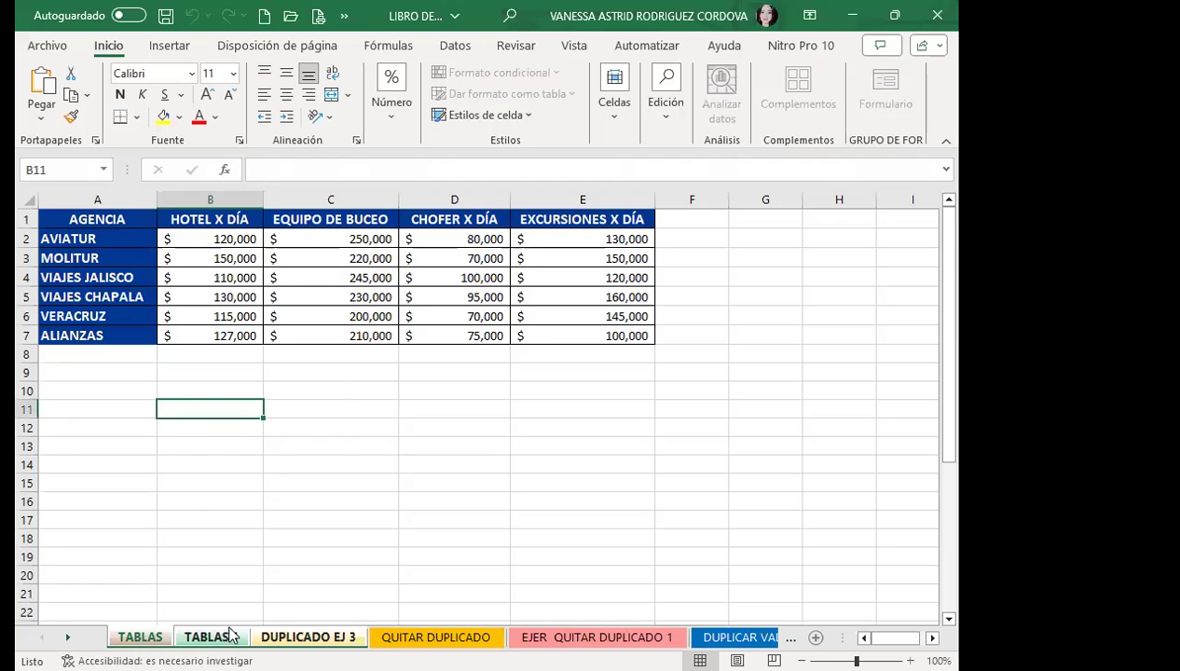
pyautogui.click(228, 637)
pyautogui.click(264, 638)
pyautogui.click(430, 635)
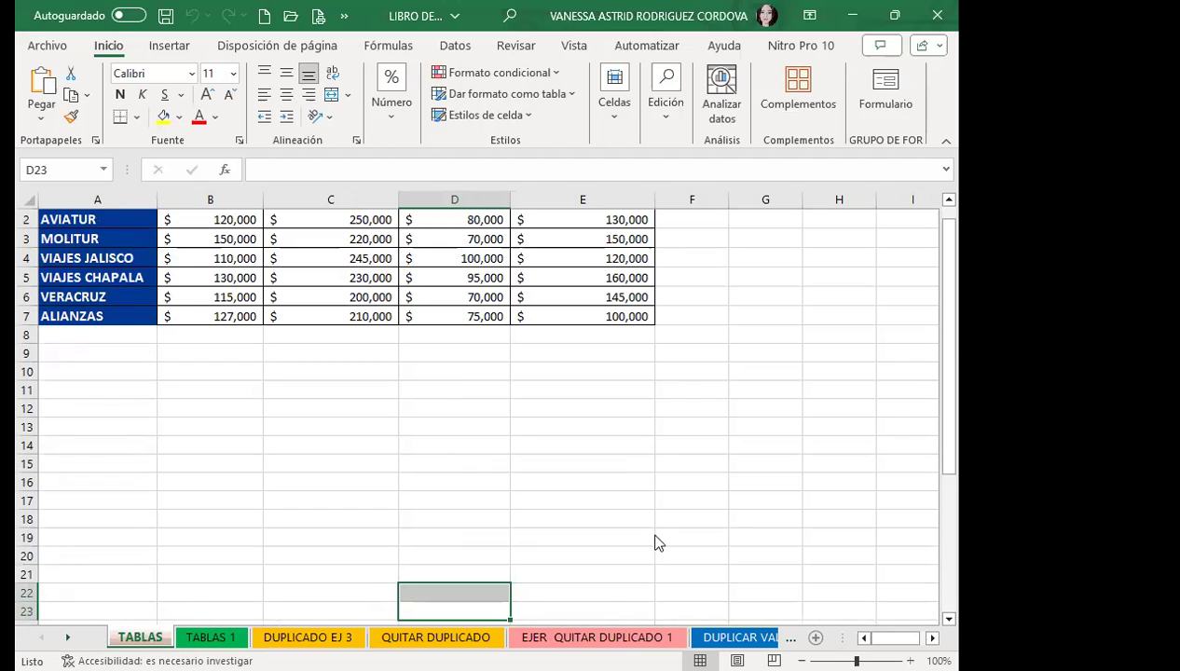
pyautogui.click(434, 637)
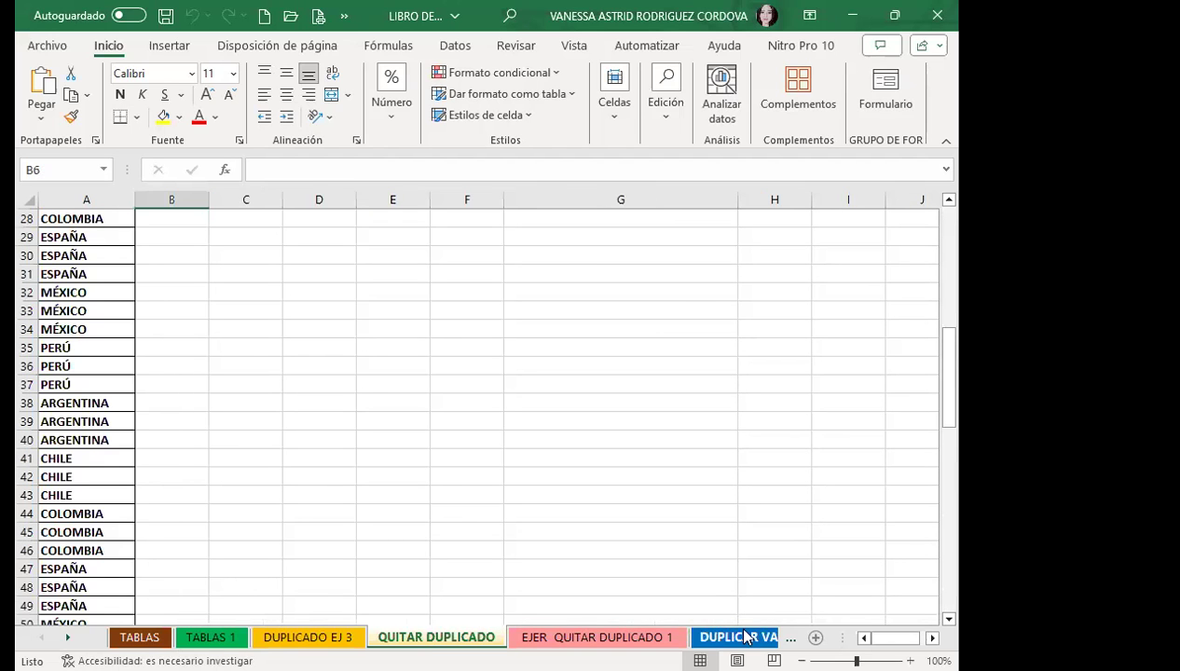
pyautogui.click(736, 638)
pyautogui.hotkey('ctrl', 'pagedown')
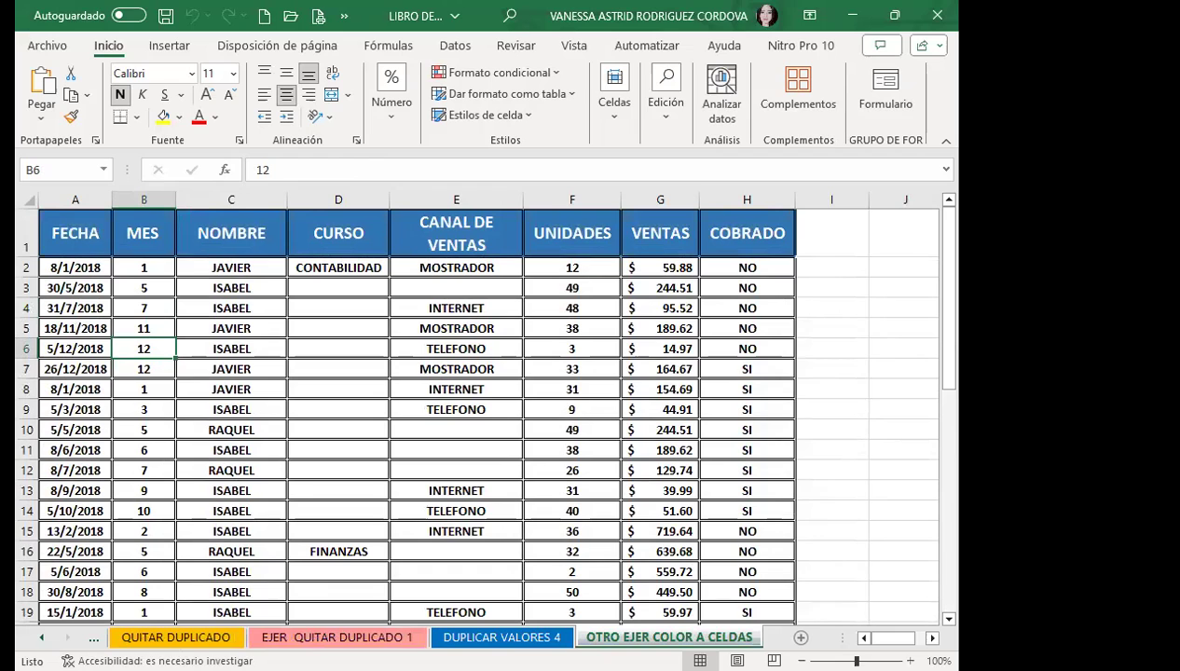
pyautogui.click(326, 634)
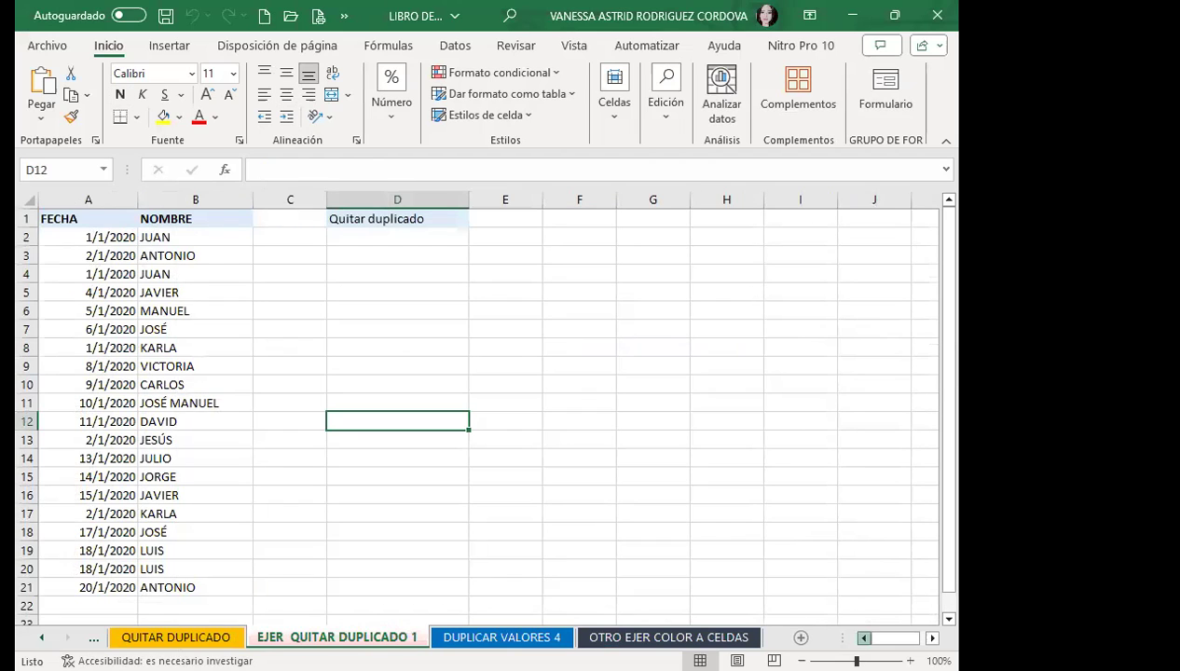
pyautogui.click(863, 604)
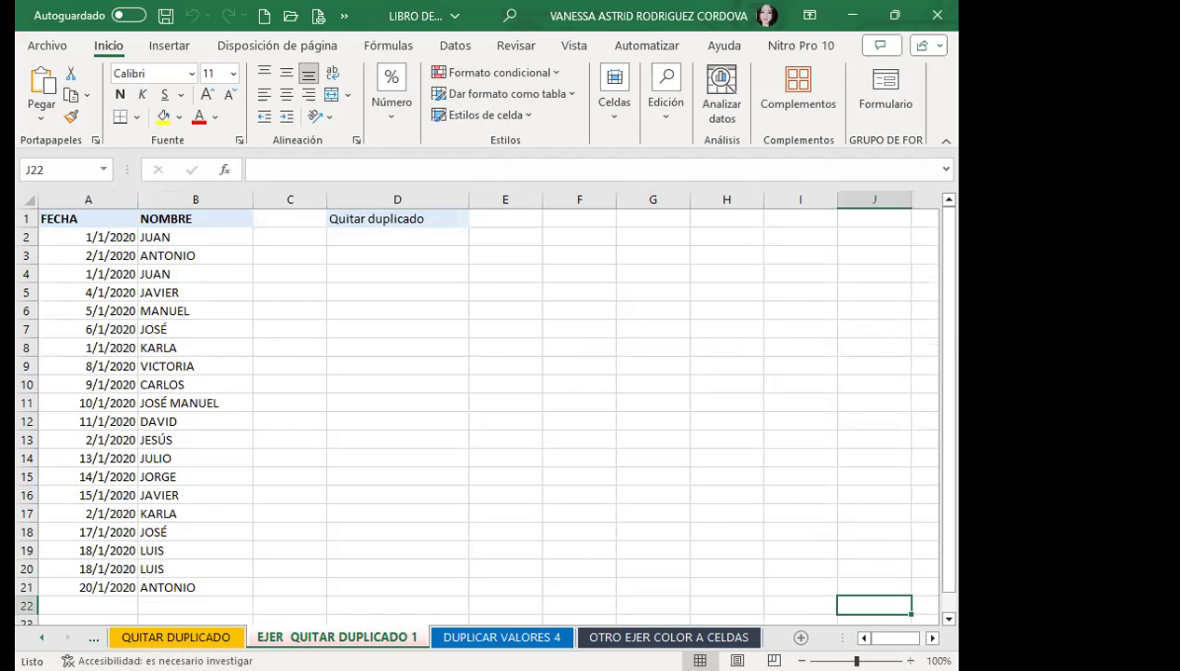
pyautogui.click(41, 636)
pyautogui.click(41, 637)
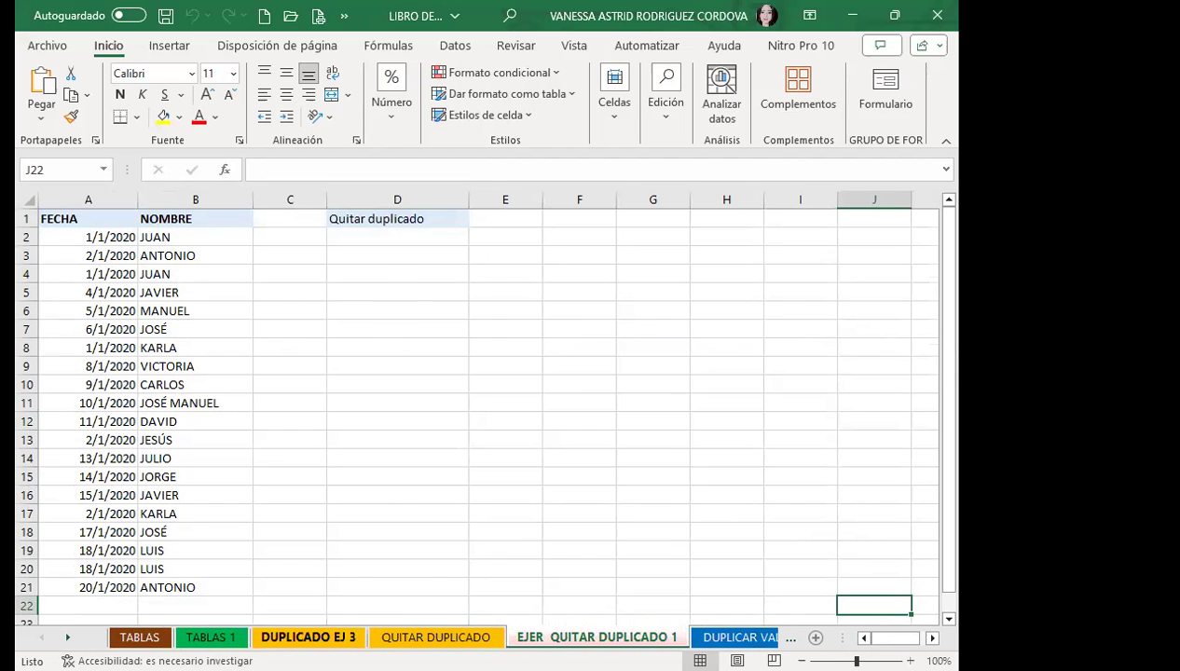
pyautogui.click(309, 637)
pyautogui.click(138, 636)
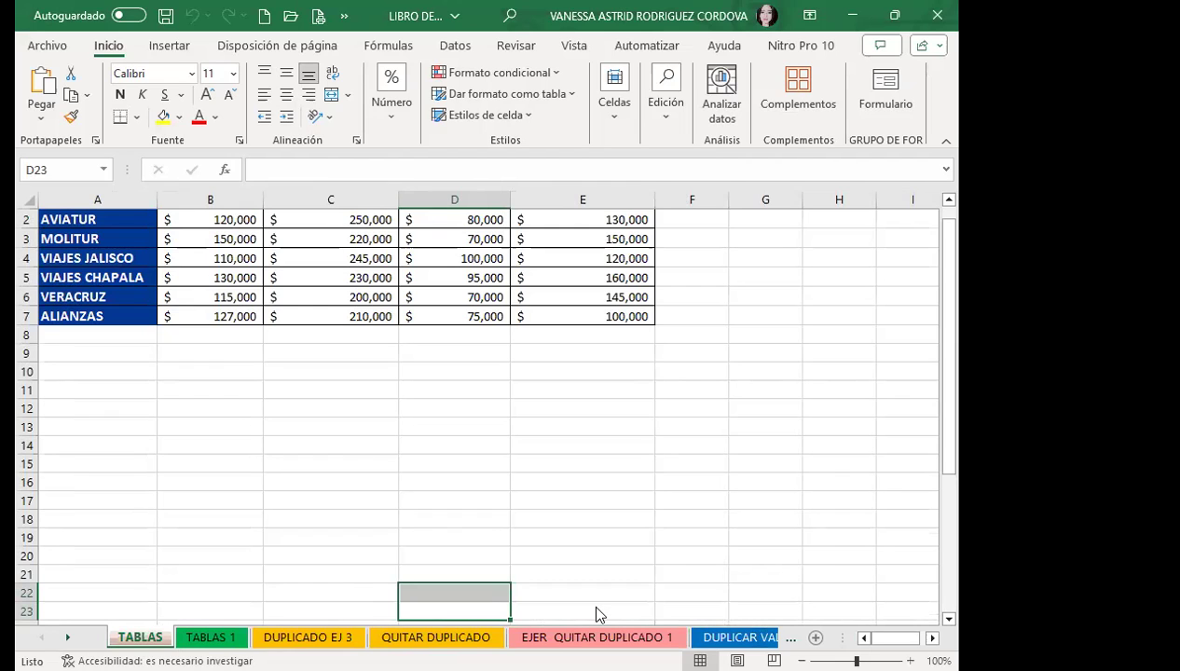
pyautogui.scroll(1, 337, 373)
pyautogui.click(247, 291)
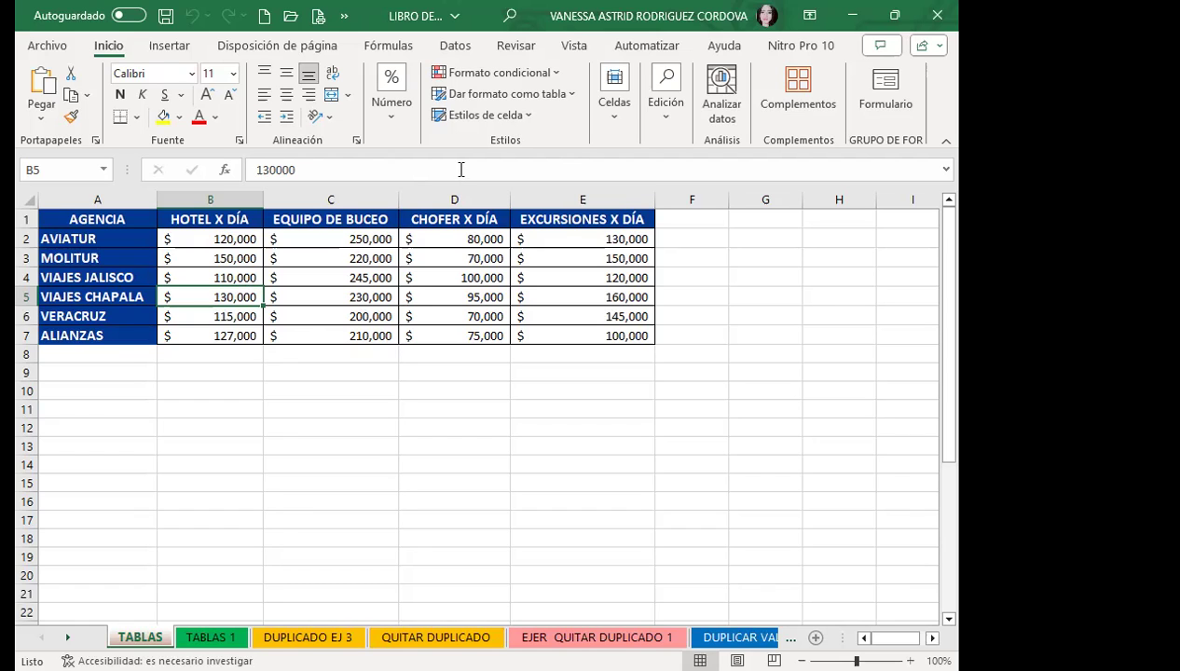
# - Display the Insertar > Tablas list of table types, then dismiss it without inserting anything
pyautogui.click(164, 45)
pyautogui.click(30, 128)
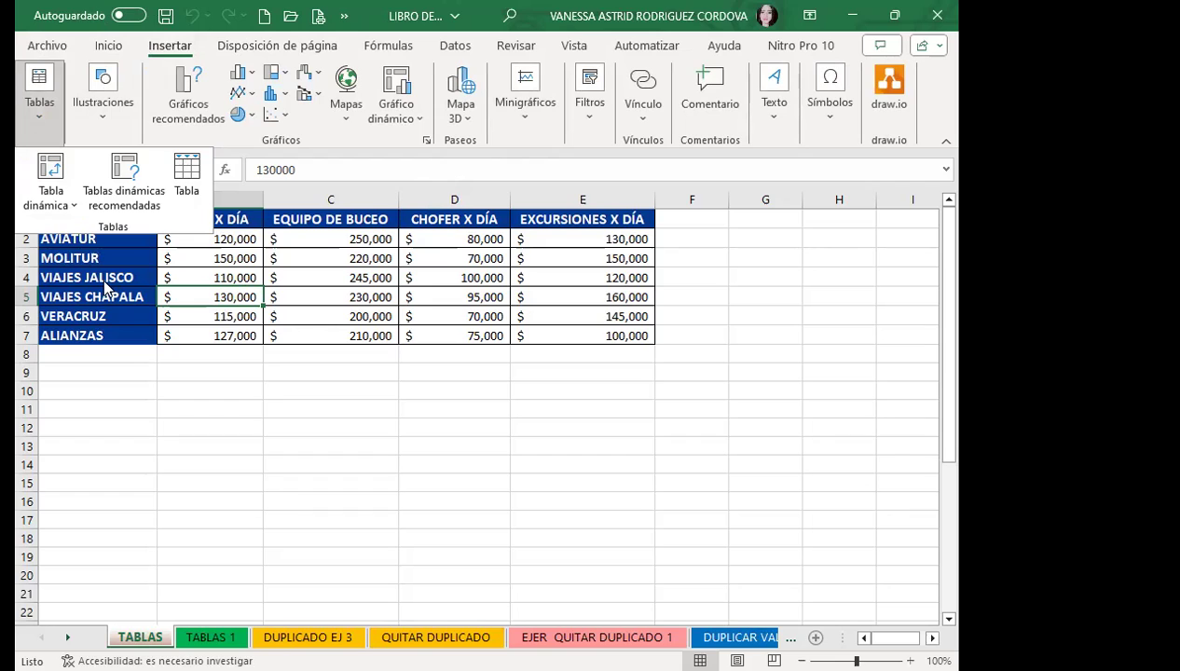
pyautogui.click(203, 299)
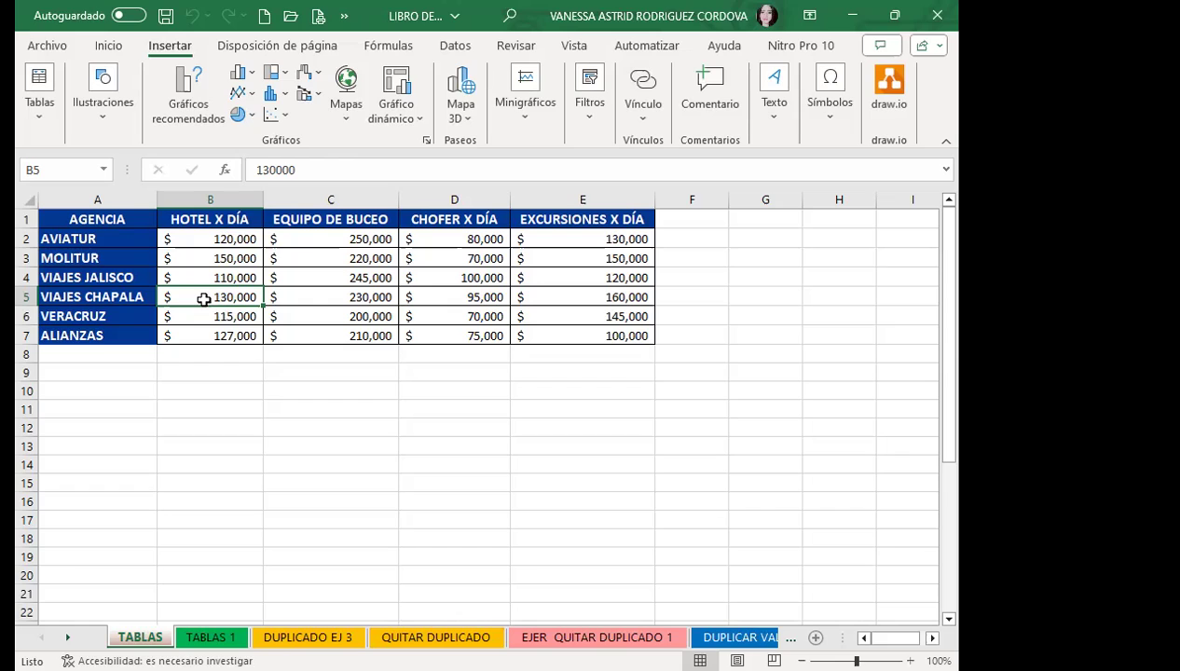
# - Enter the new agency SAN SALVADOR in cell A8, correcting a typo
pyautogui.click(119, 359)
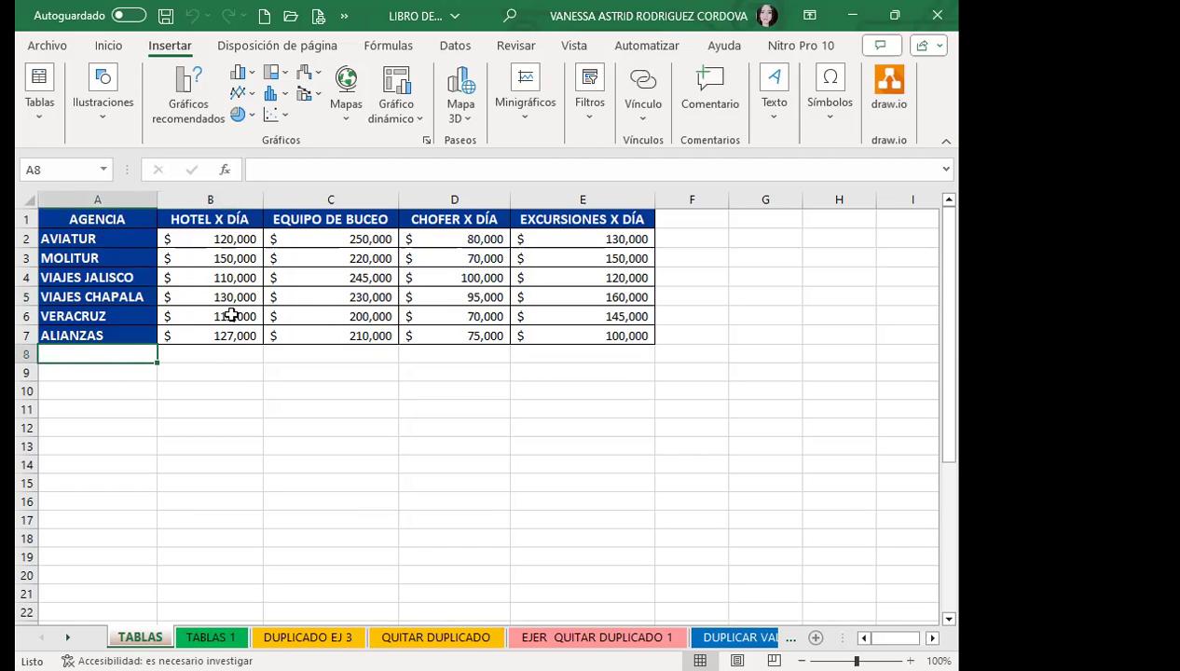
pyautogui.write('AS')
pyautogui.press('BackSpace')
pyautogui.press('BackSpace')
pyautogui.write('SAN ')
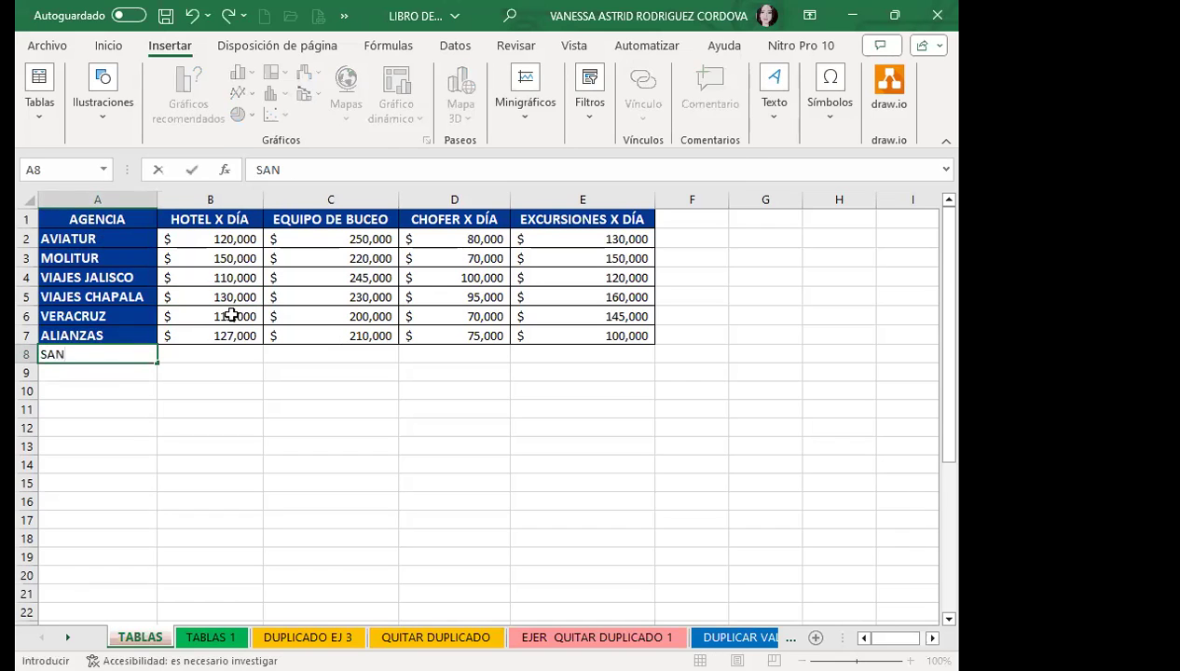
pyautogui.write('SALVADOR')
pyautogui.press('Return')
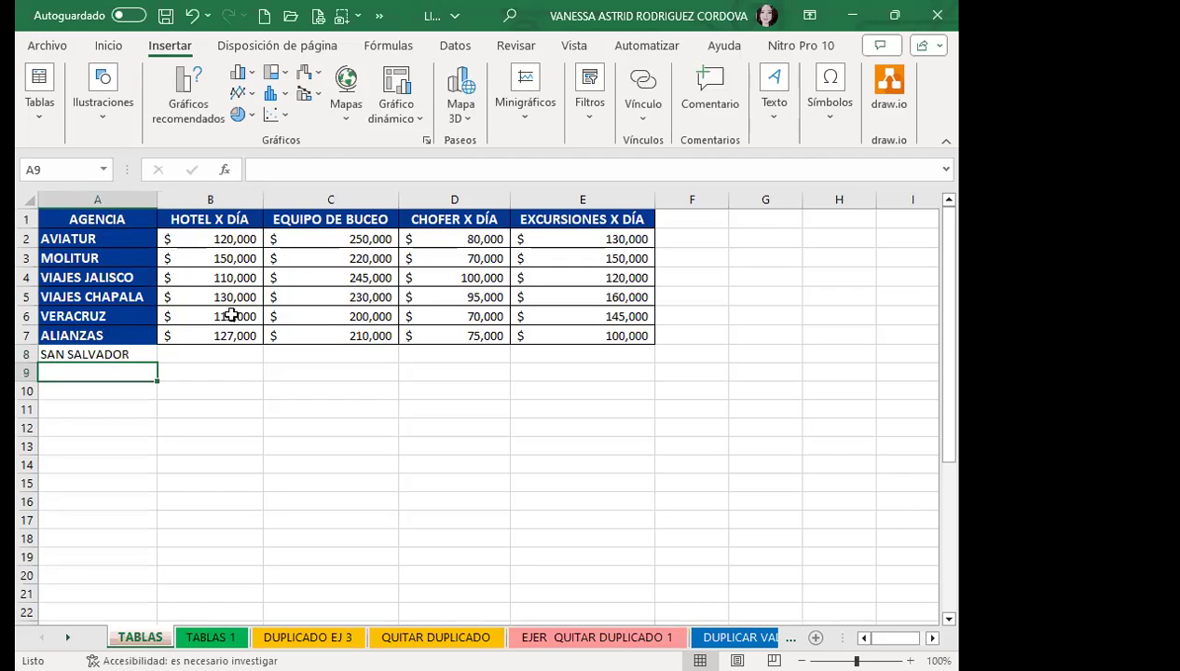
# - Enter 1250 as SAN SALVADOR's hotel-per-day cost in B8
pyautogui.click(98, 390)
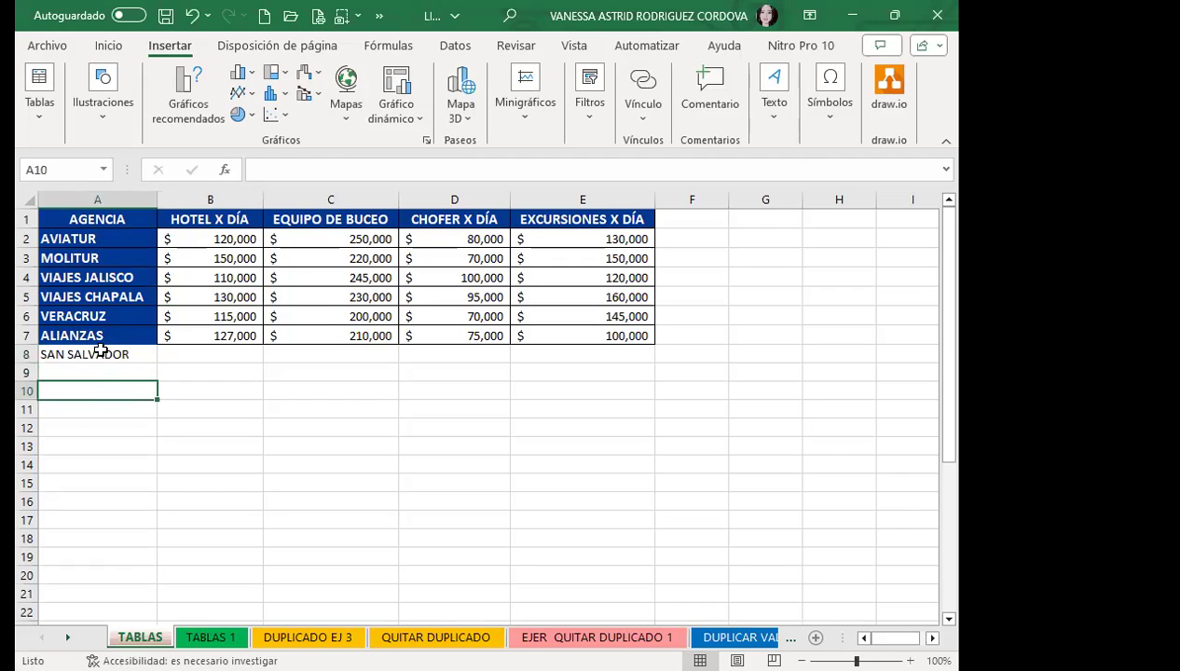
pyautogui.click(100, 353)
pyautogui.click(129, 391)
pyautogui.click(190, 353)
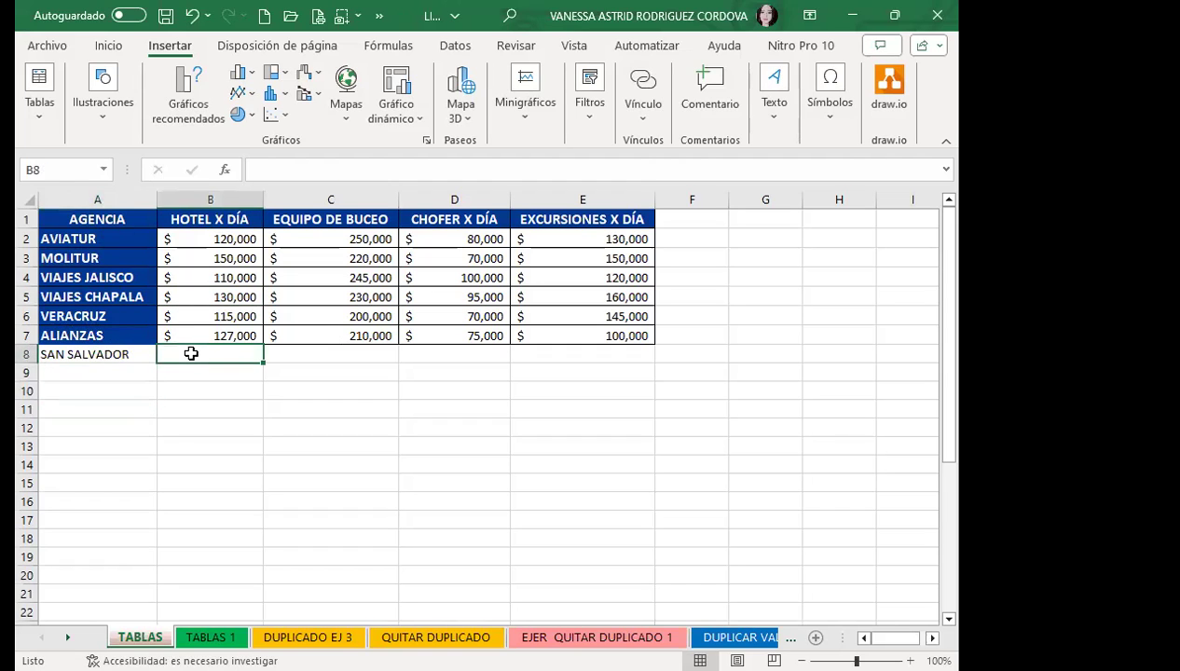
pyautogui.write('1250')
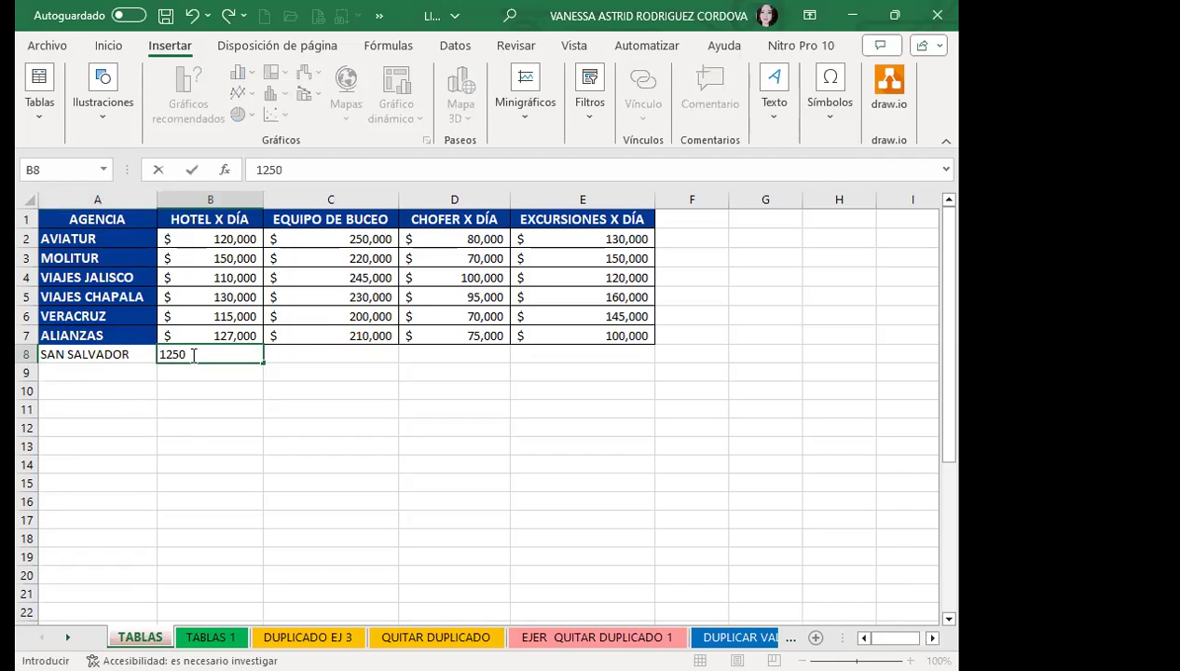
pyautogui.press('Return')
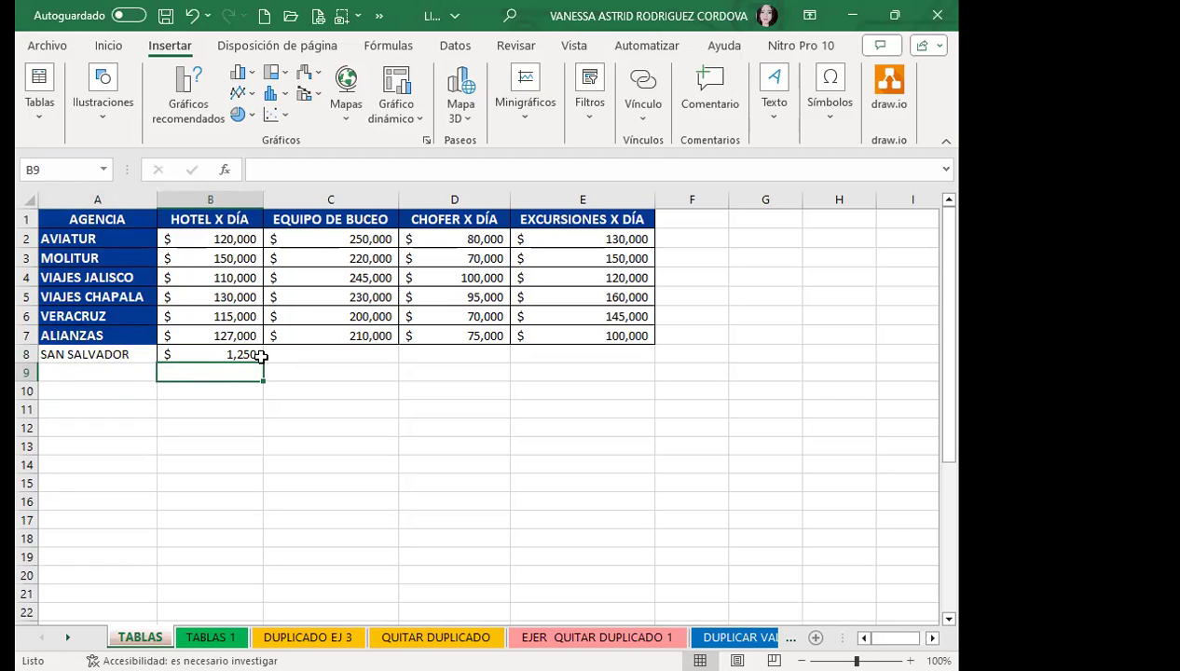
# - Compare B8's number format with B7's 127,000 using the Inicio Número format options
pyautogui.click(297, 352)
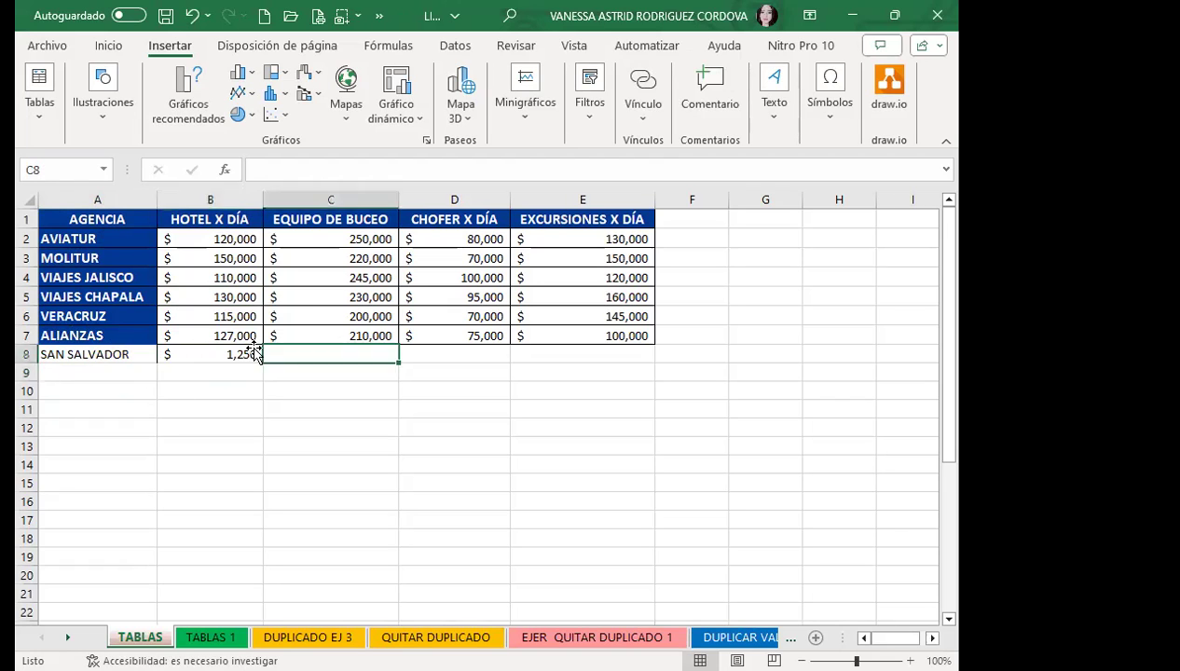
pyautogui.click(538, 353)
pyautogui.click(336, 351)
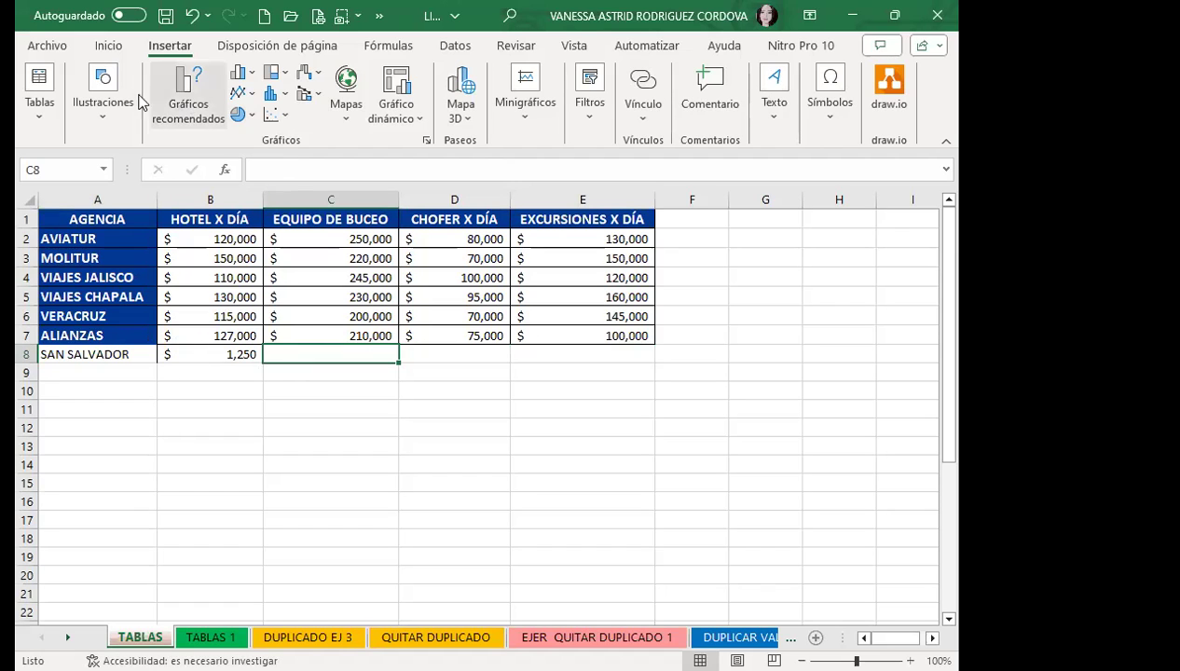
pyautogui.click(108, 45)
pyautogui.click(212, 352)
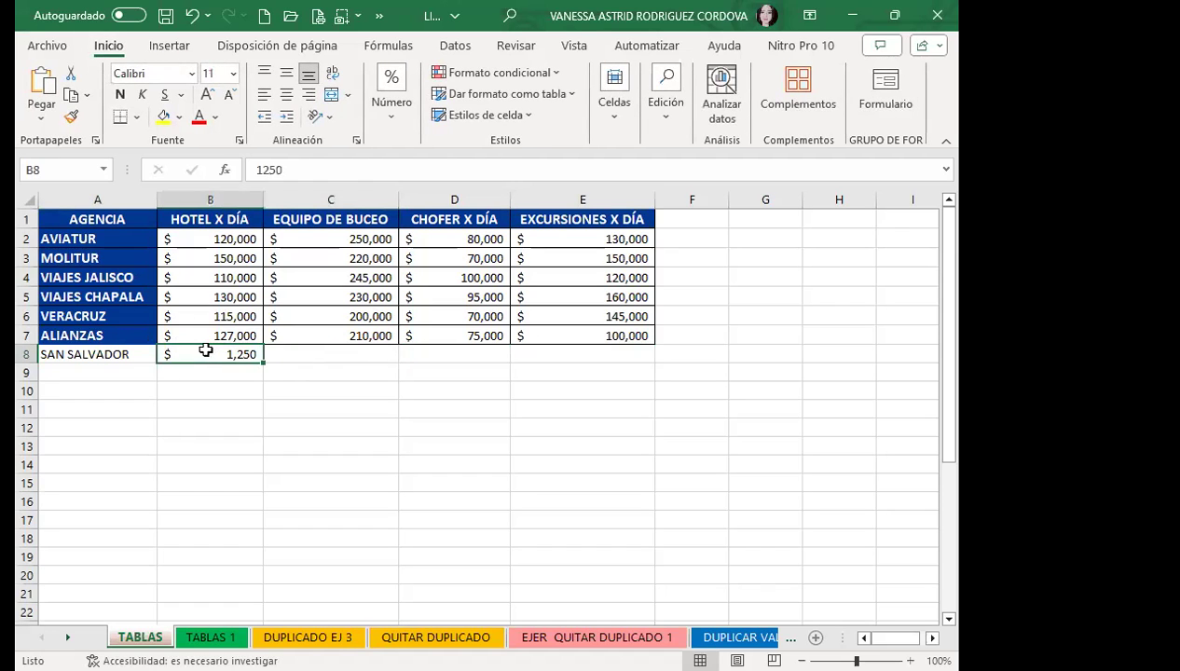
pyautogui.click(397, 124)
pyautogui.click(211, 336)
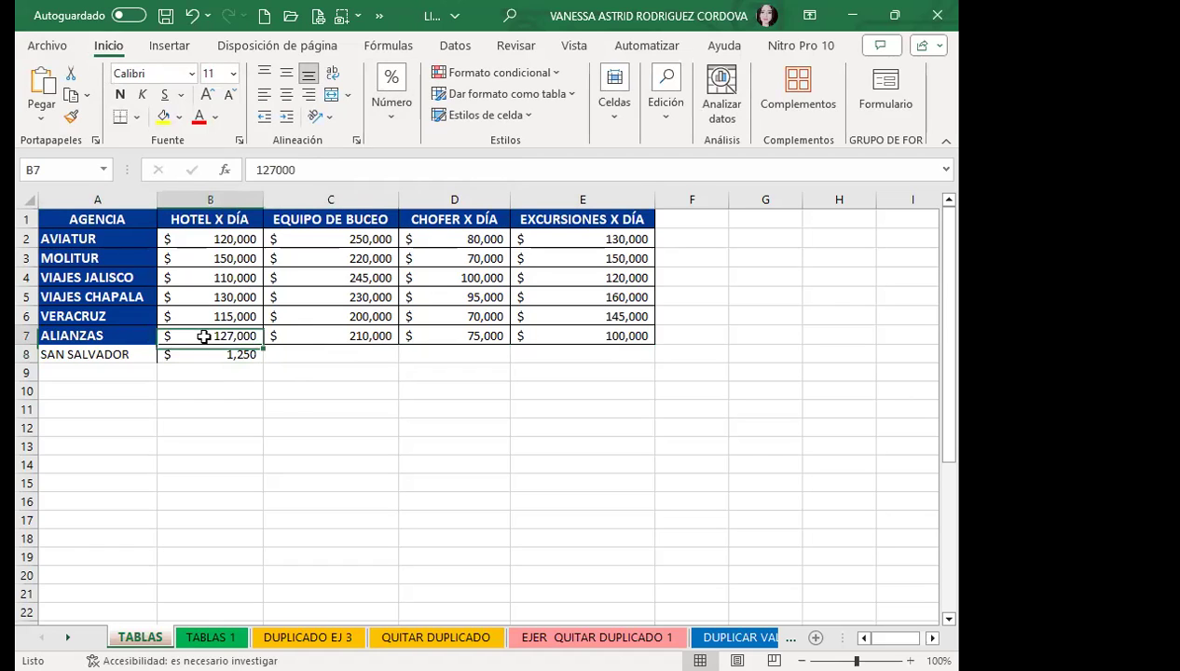
pyautogui.click(407, 119)
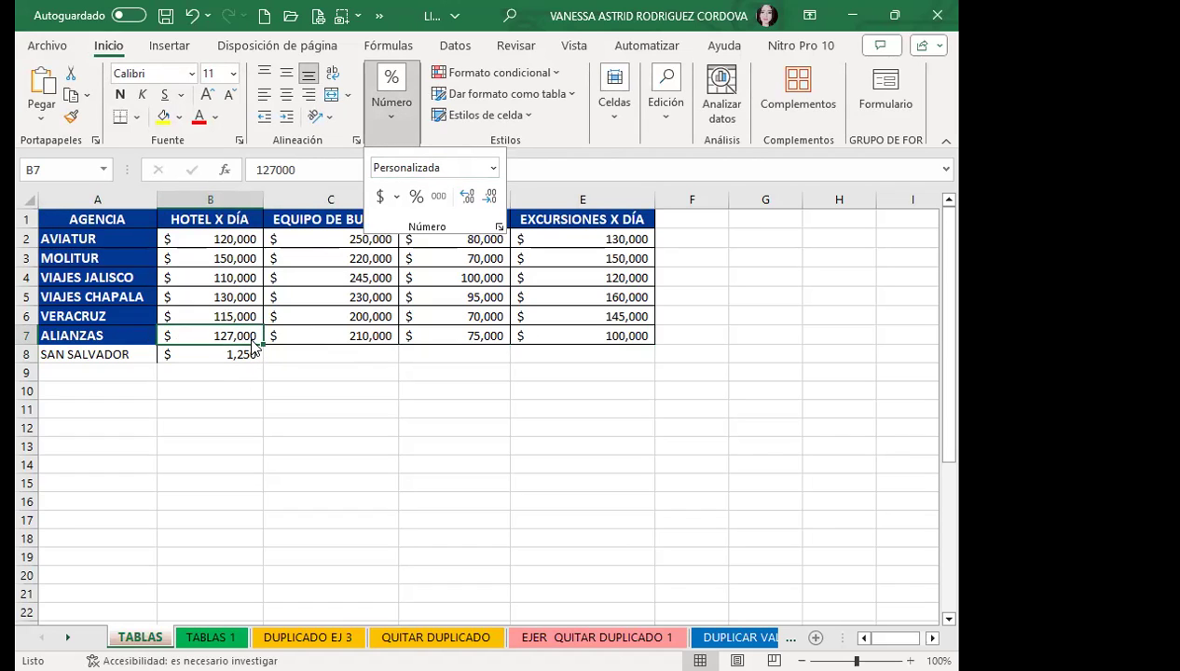
pyautogui.click(198, 354)
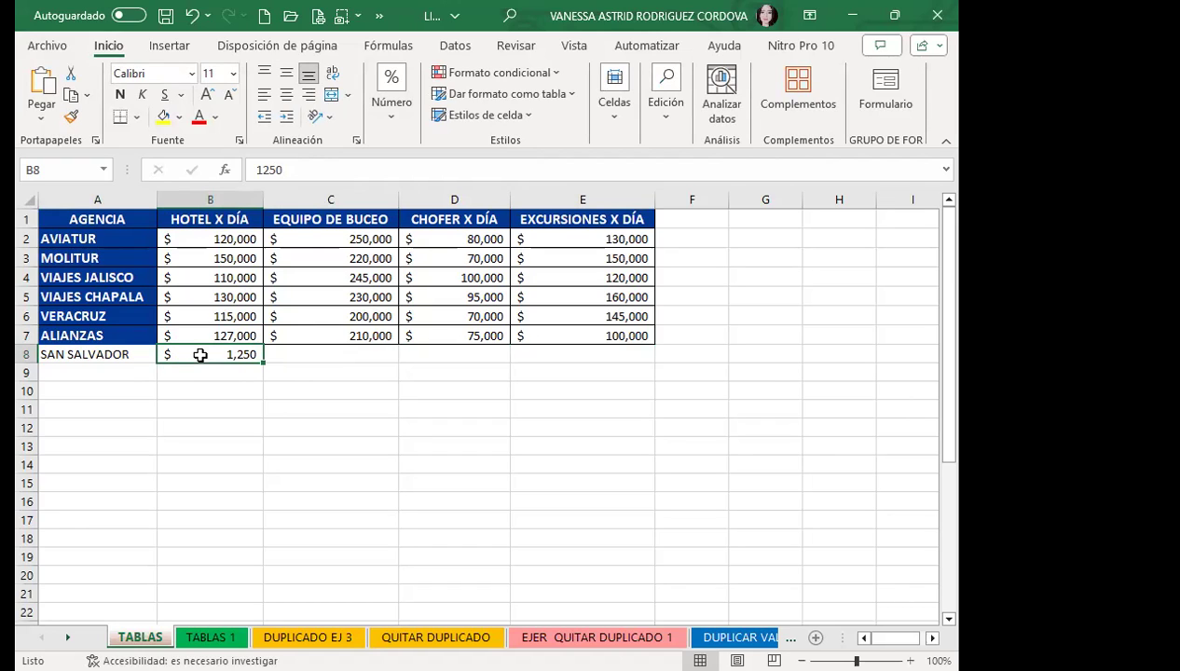
# - Format-paint the ALIANZAS blue agency style onto A8, undoing a stray paint on A9
pyautogui.click(182, 403)
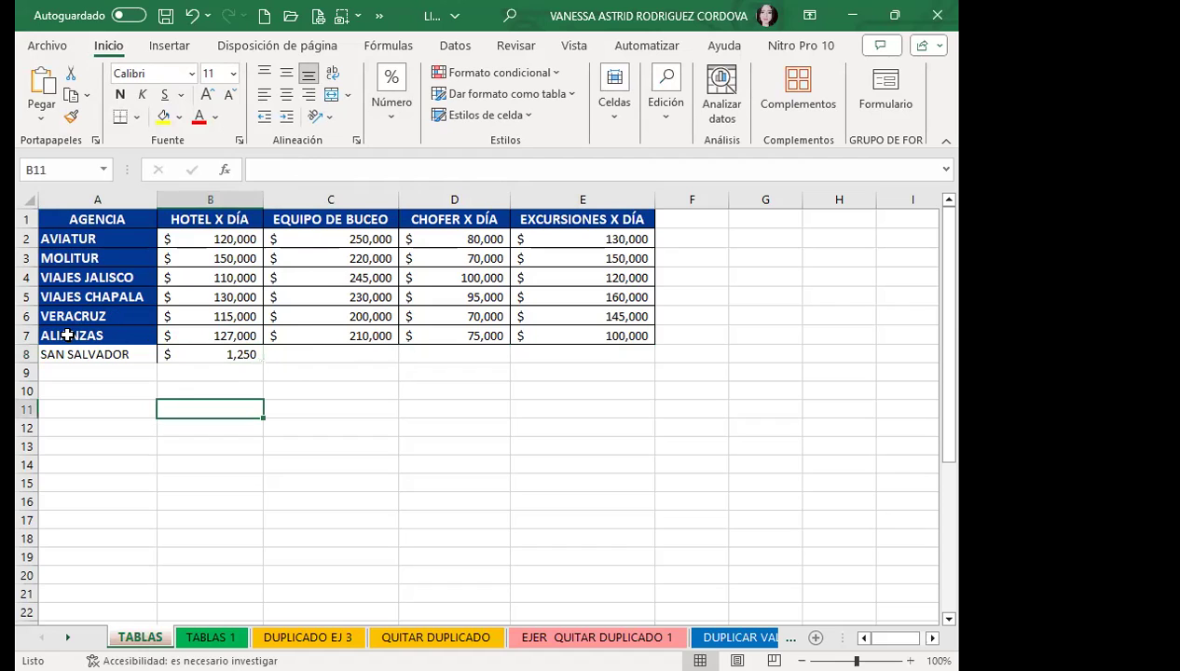
pyautogui.click(66, 333)
pyautogui.click(71, 115)
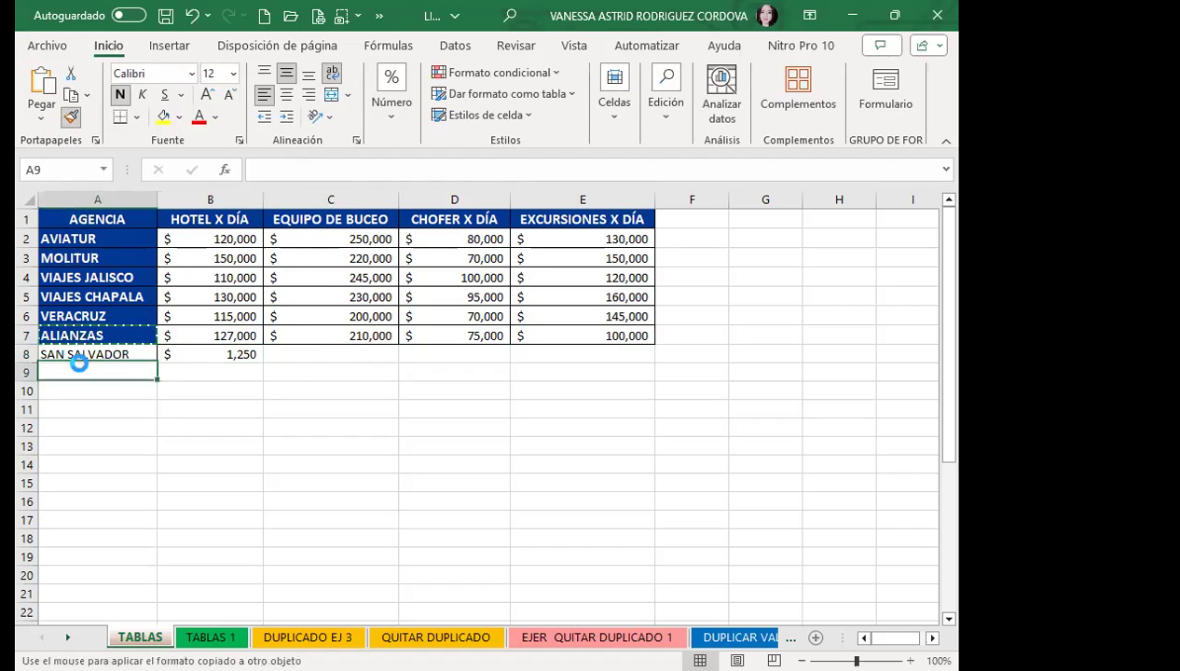
pyautogui.click(84, 371)
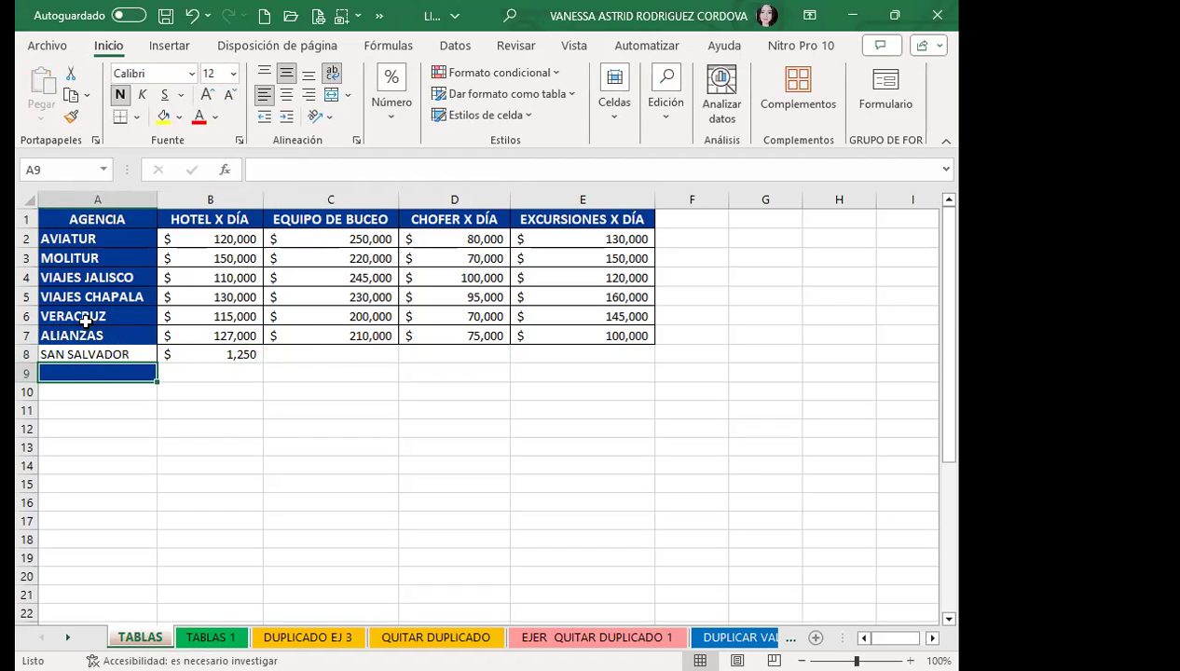
pyautogui.click(192, 15)
pyautogui.hotkey('ctrl', 'c')
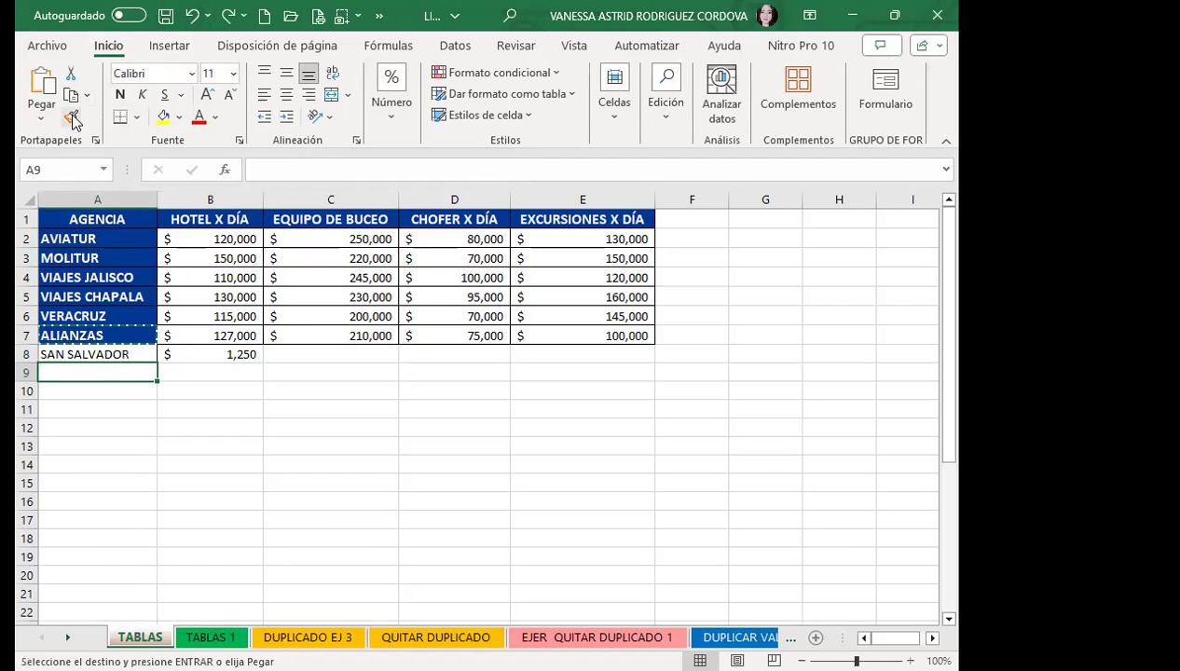
pyautogui.click(71, 116)
pyautogui.click(112, 354)
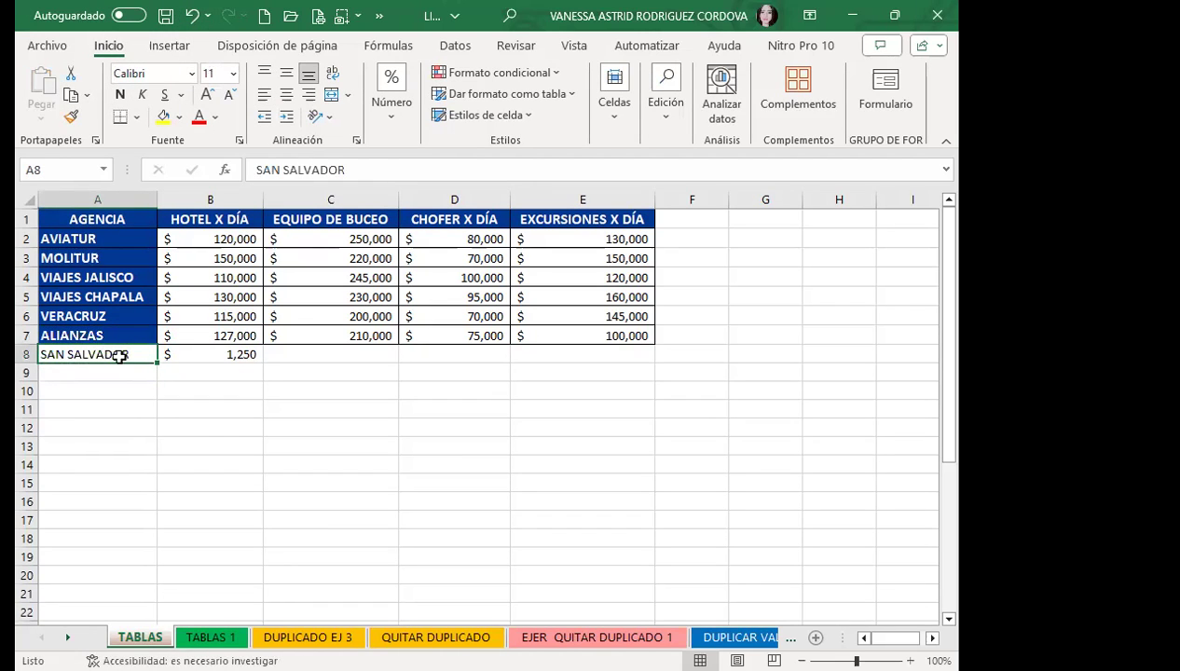
# - Reapply the agency style to SAN SALVADOR in A8 from VIAJES CHAPALA's formatting
pyautogui.click(133, 317)
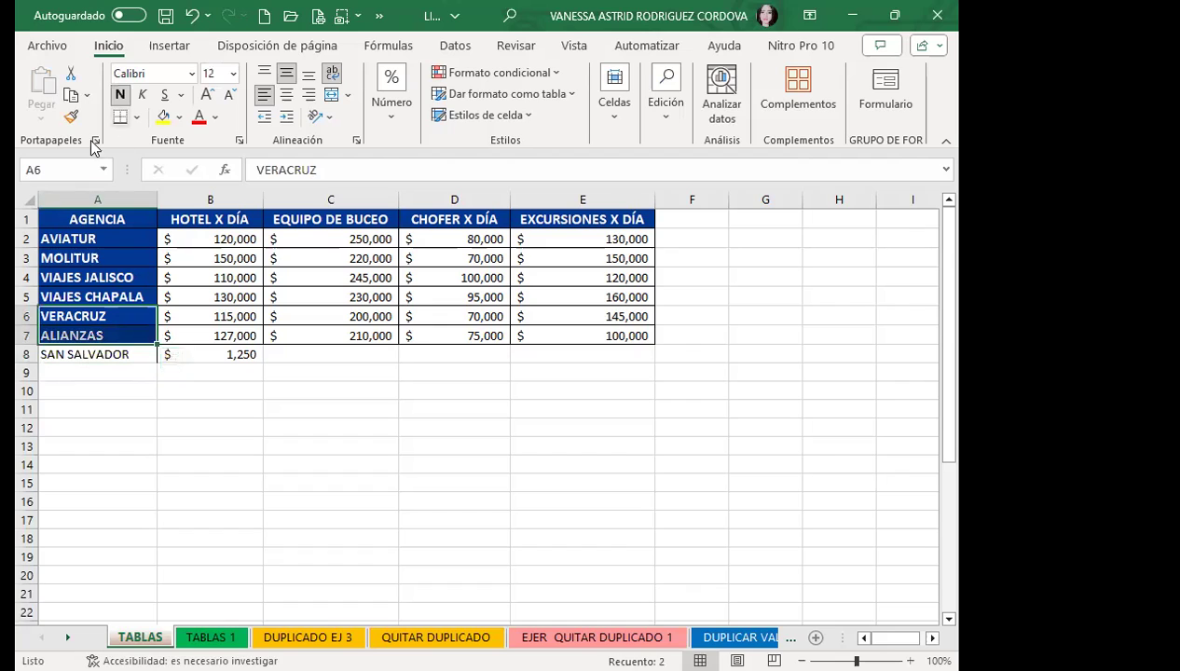
pyautogui.hotkey('ctrl', 'c')
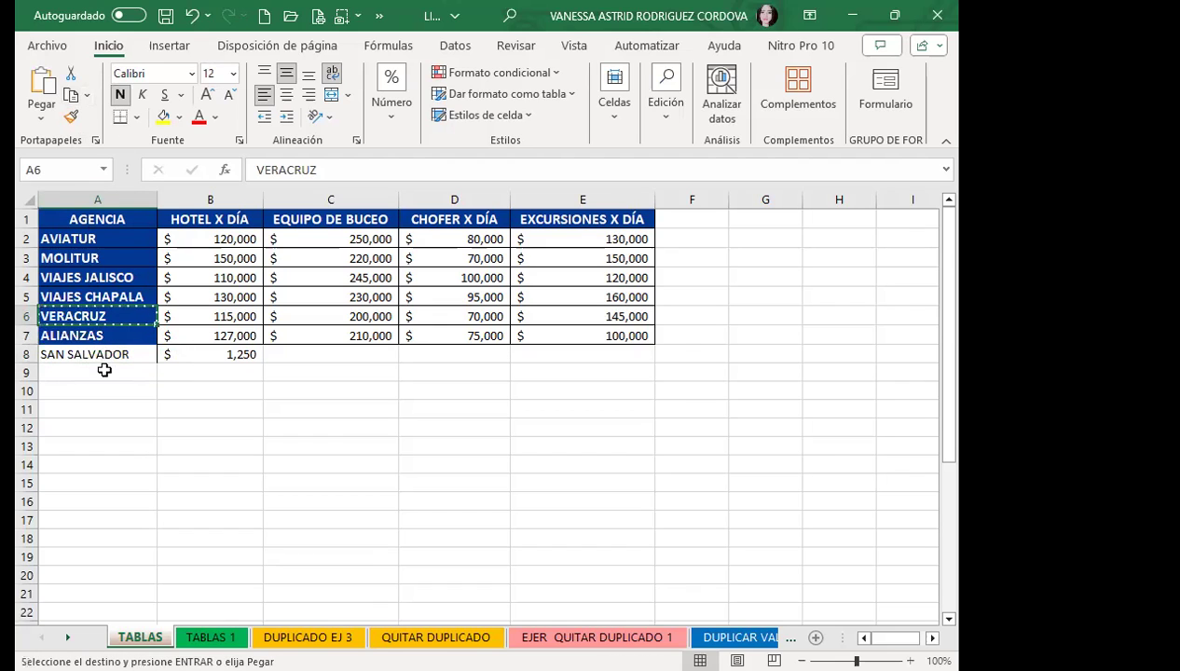
pyautogui.click(98, 353)
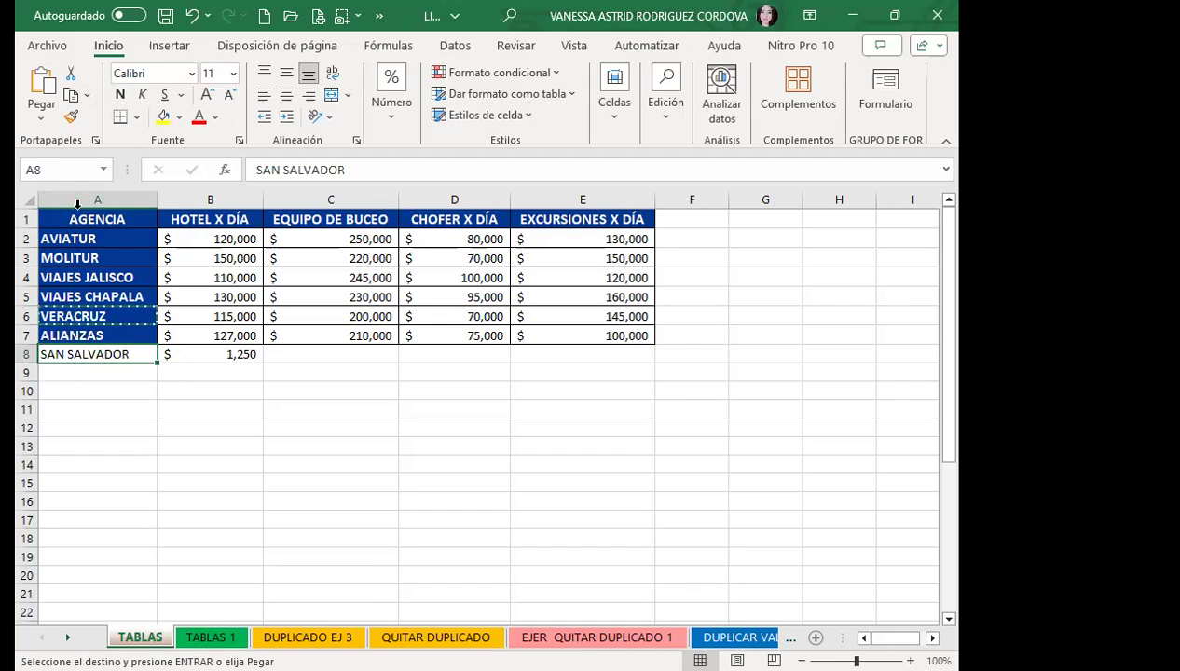
pyautogui.click(72, 118)
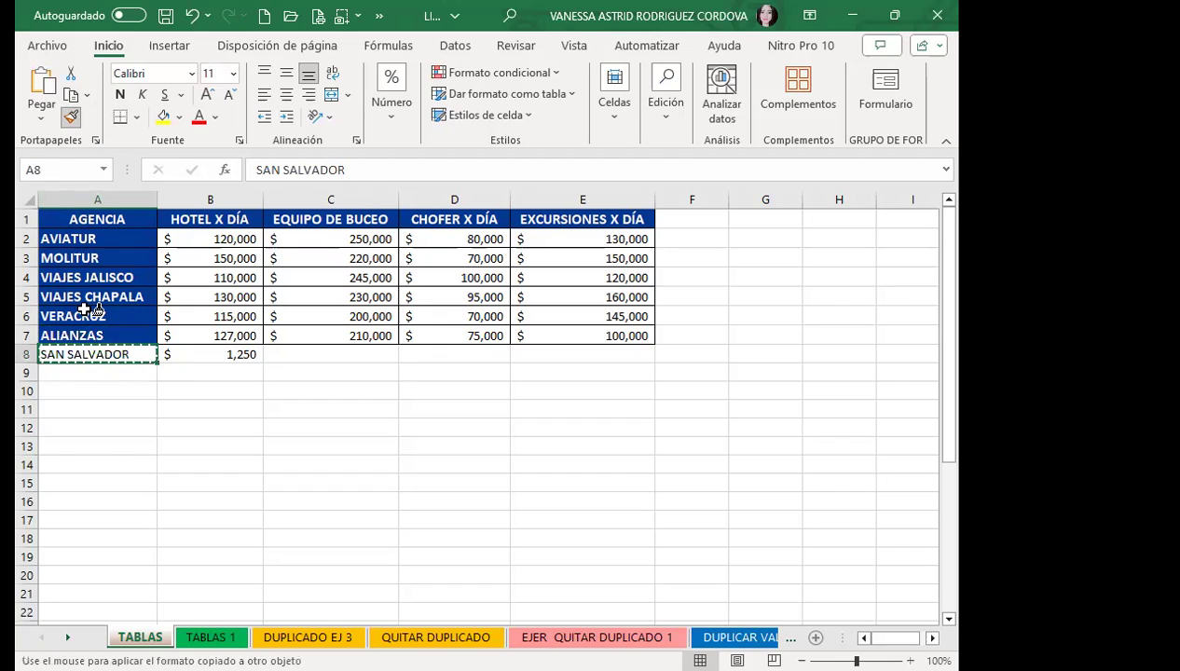
pyautogui.press('Escape')
pyautogui.click(75, 299)
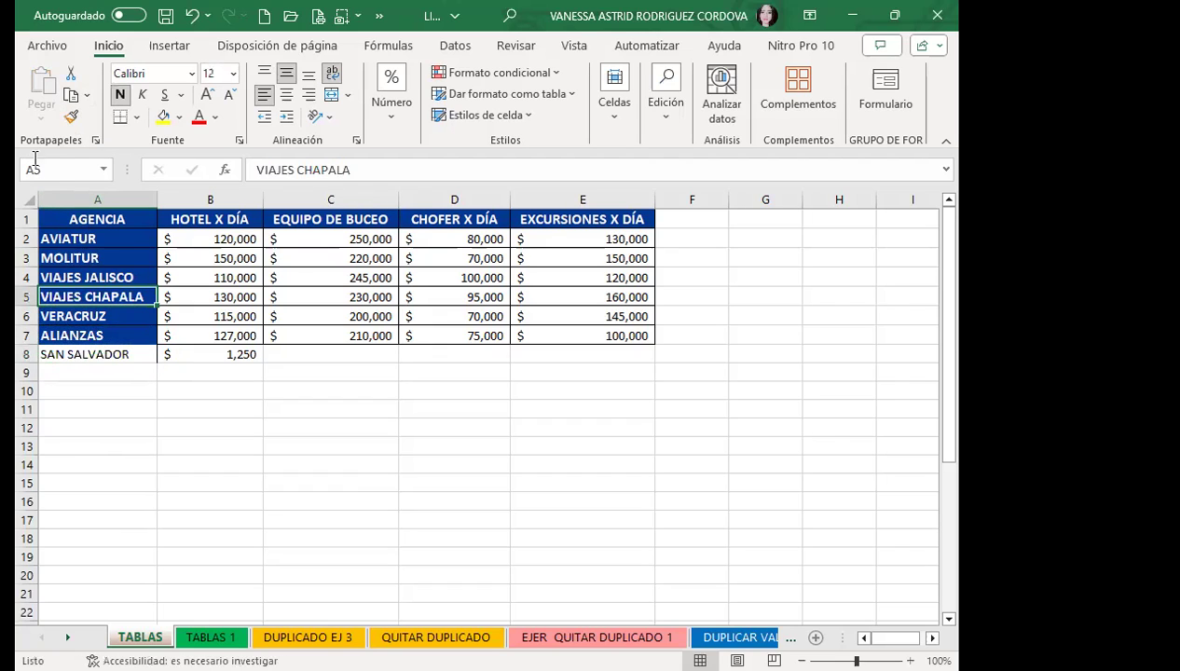
pyautogui.click(70, 116)
pyautogui.click(98, 354)
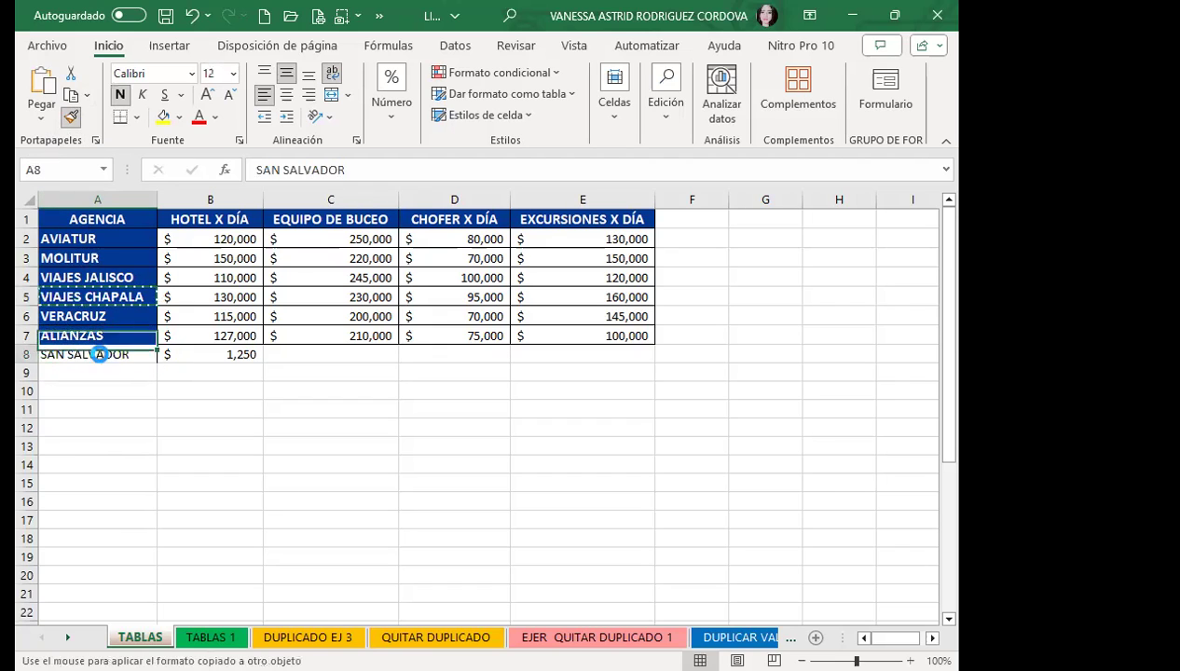
# - Paint B7's bordered currency format across C8:E8
pyautogui.click(235, 336)
pyautogui.click(69, 117)
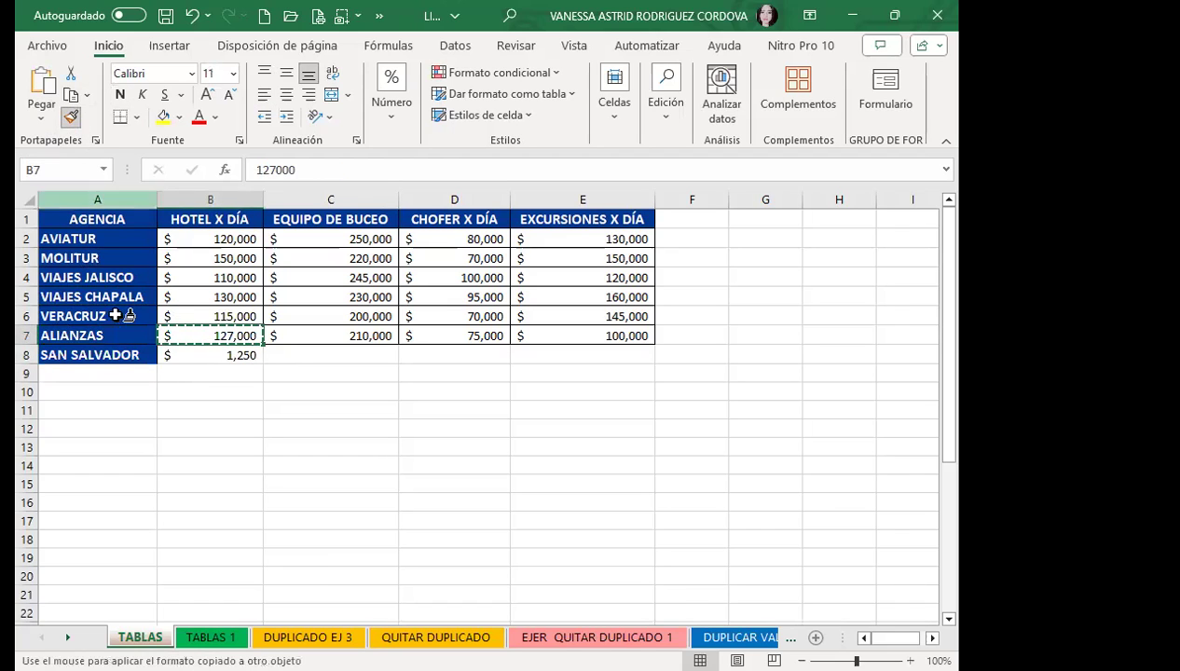
pyautogui.moveTo(280, 355); pyautogui.dragTo(571, 347)
pyautogui.click(216, 451)
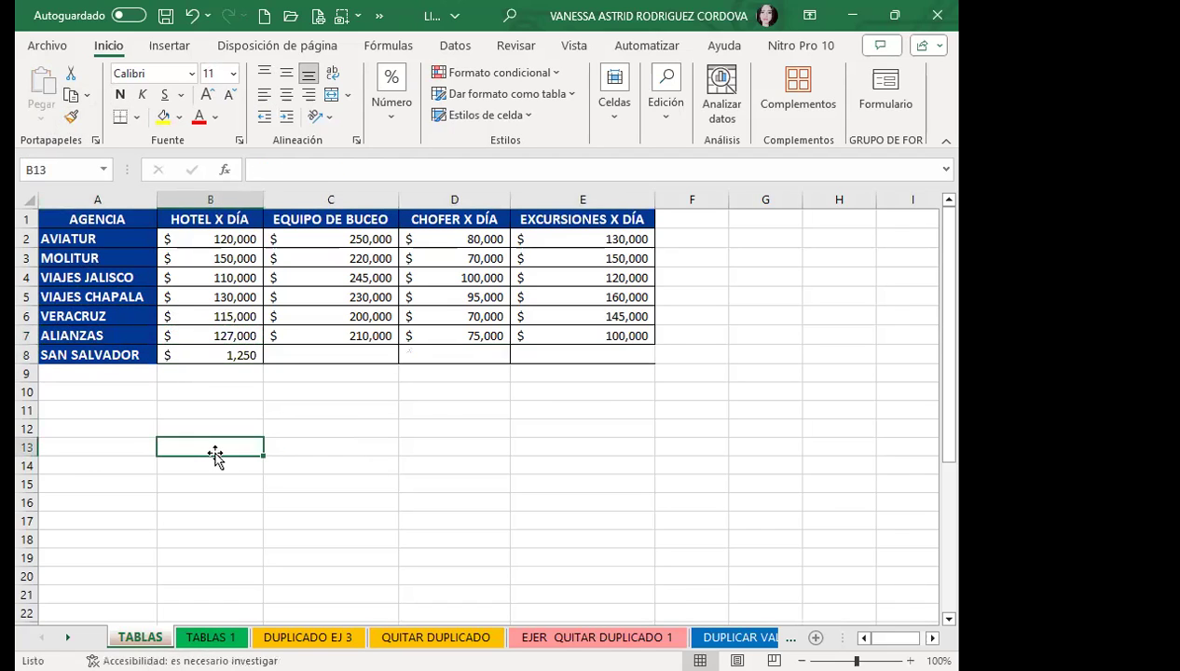
pyautogui.click(181, 353)
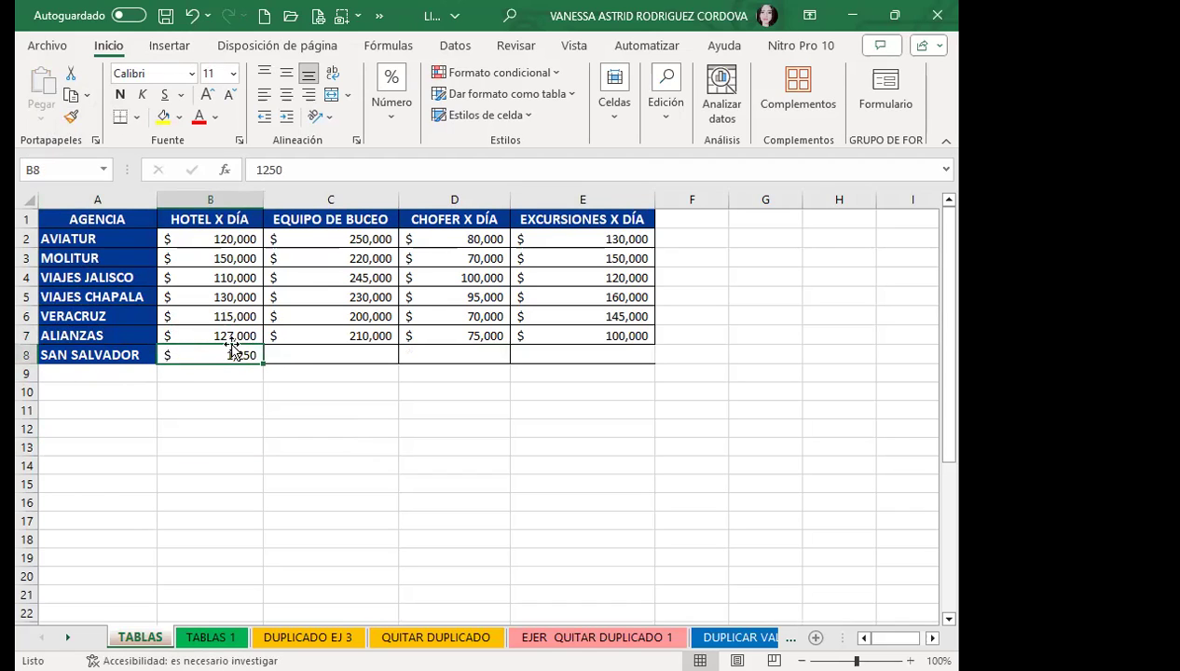
# - Delete row 8 with SAN SALVADOR using Celdas > Eliminar
pyautogui.click(27, 354)
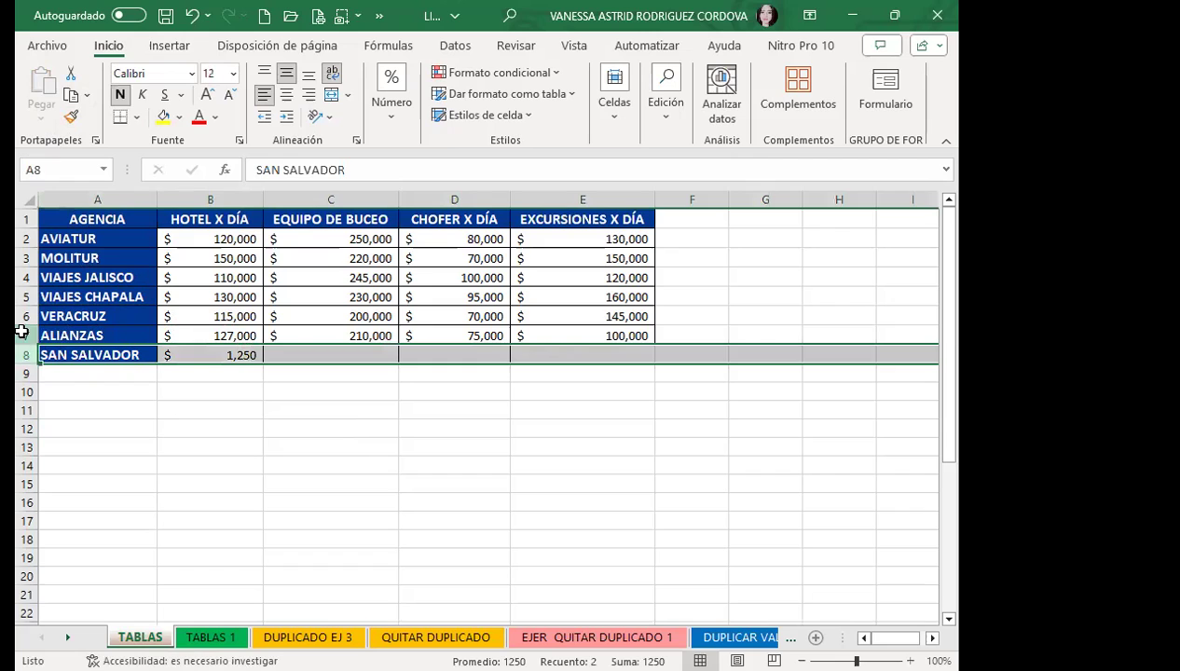
pyautogui.click(615, 122)
pyautogui.click(659, 179)
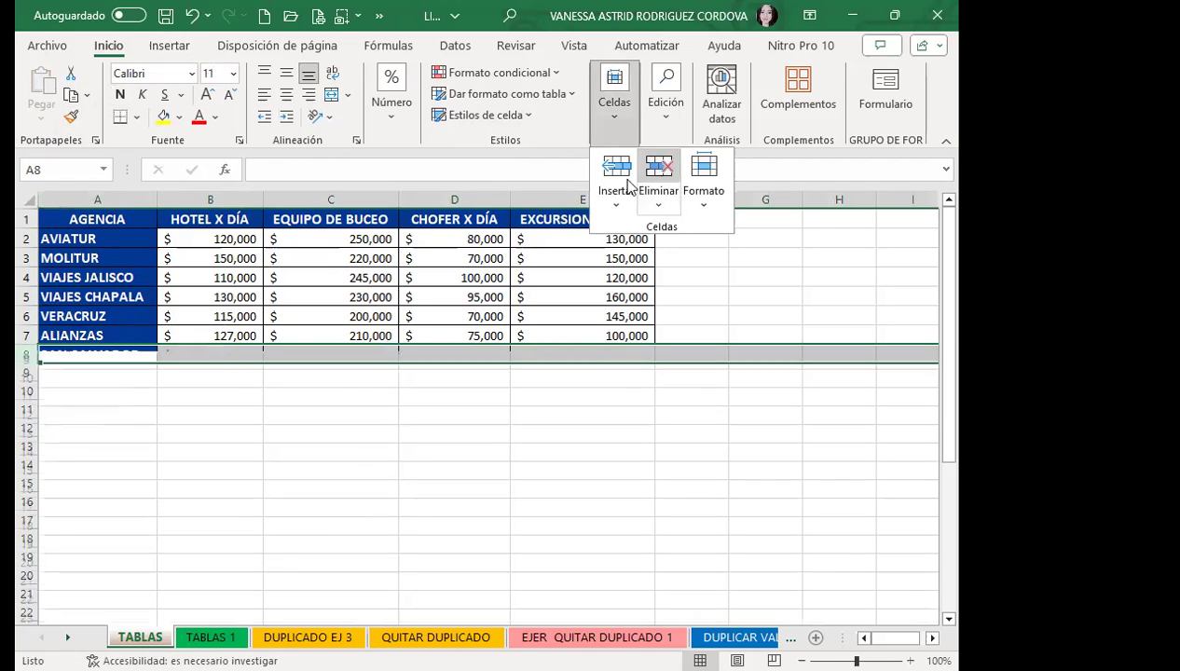
pyautogui.click(231, 272)
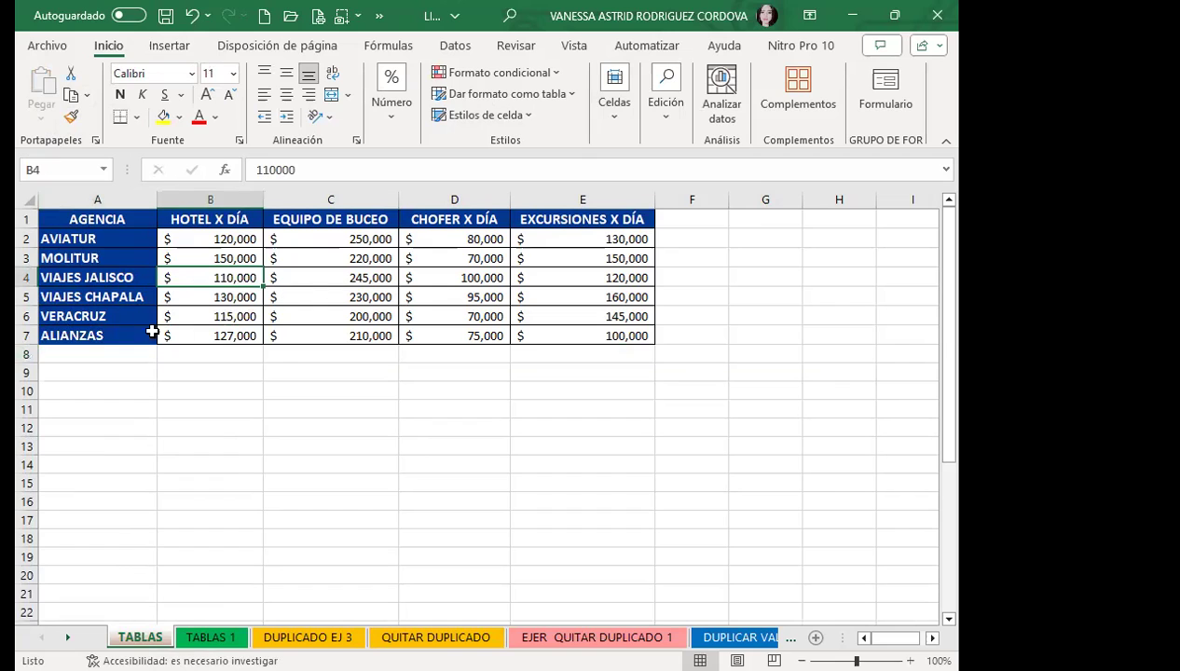
# - Fill the ALIANZAS row down to row 16, clear it, then undo both changes
pyautogui.moveTo(47, 332)
pyautogui.mouseDown()
pyautogui.moveTo(606, 334)
pyautogui.moveTo(650, 372)
pyautogui.moveTo(640, 513)
pyautogui.mouseUp()
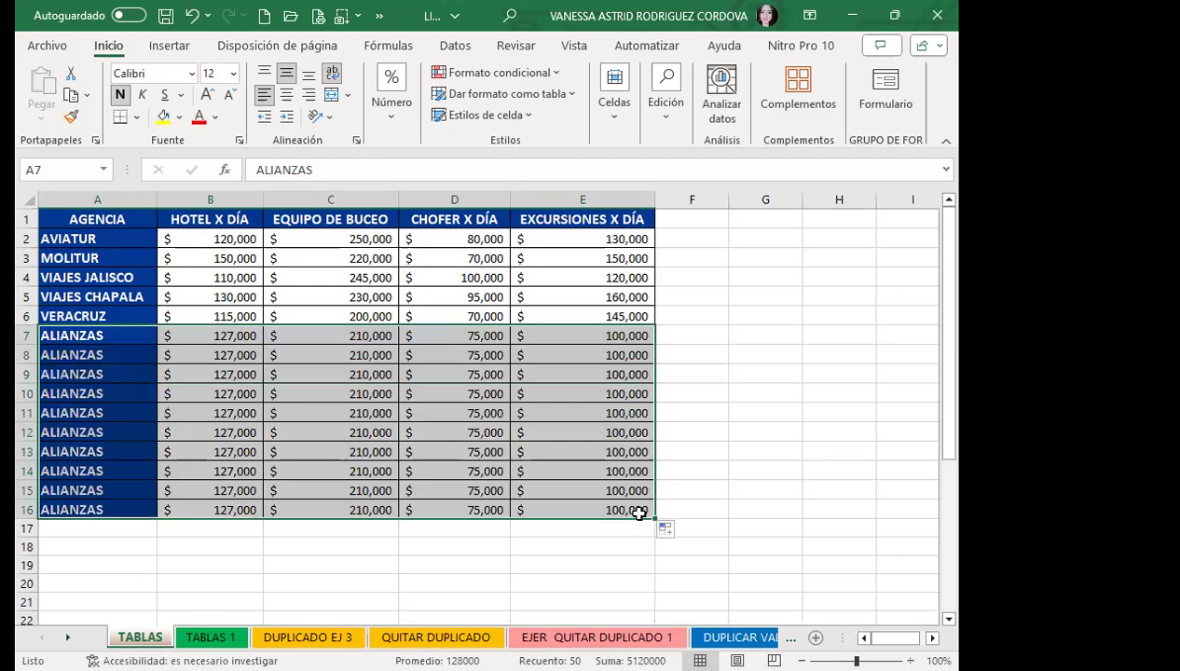
pyautogui.press('Delete')
pyautogui.click(486, 445)
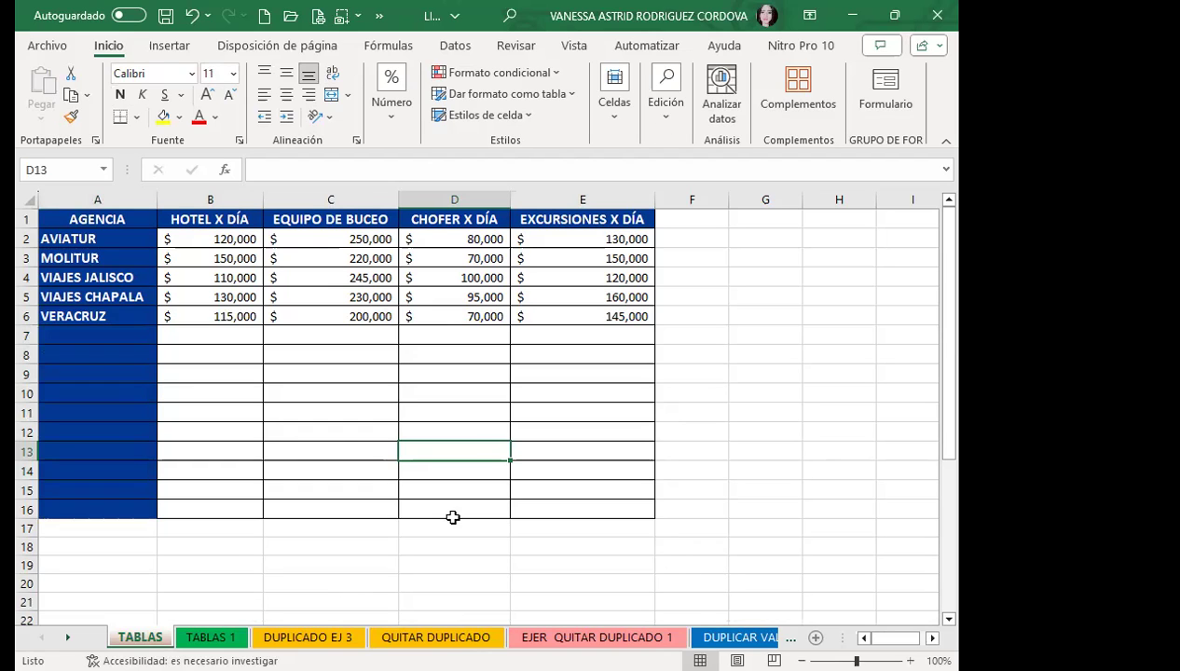
pyautogui.hotkey('ctrl', 'z')
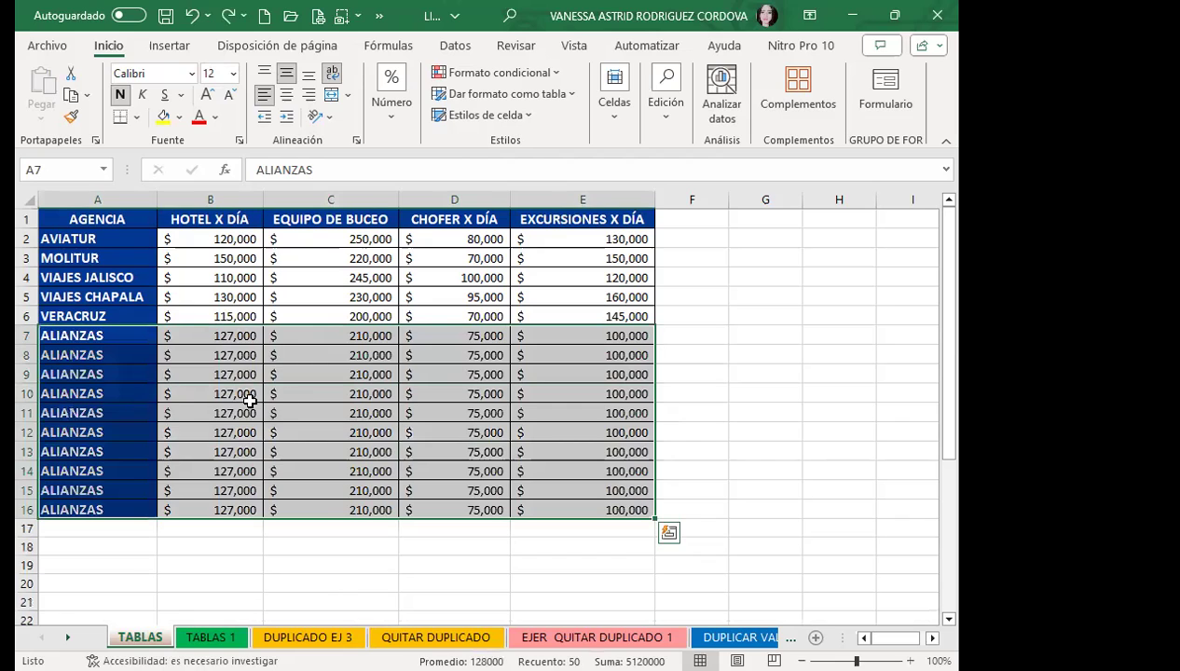
pyautogui.hotkey('ctrl', 'z')
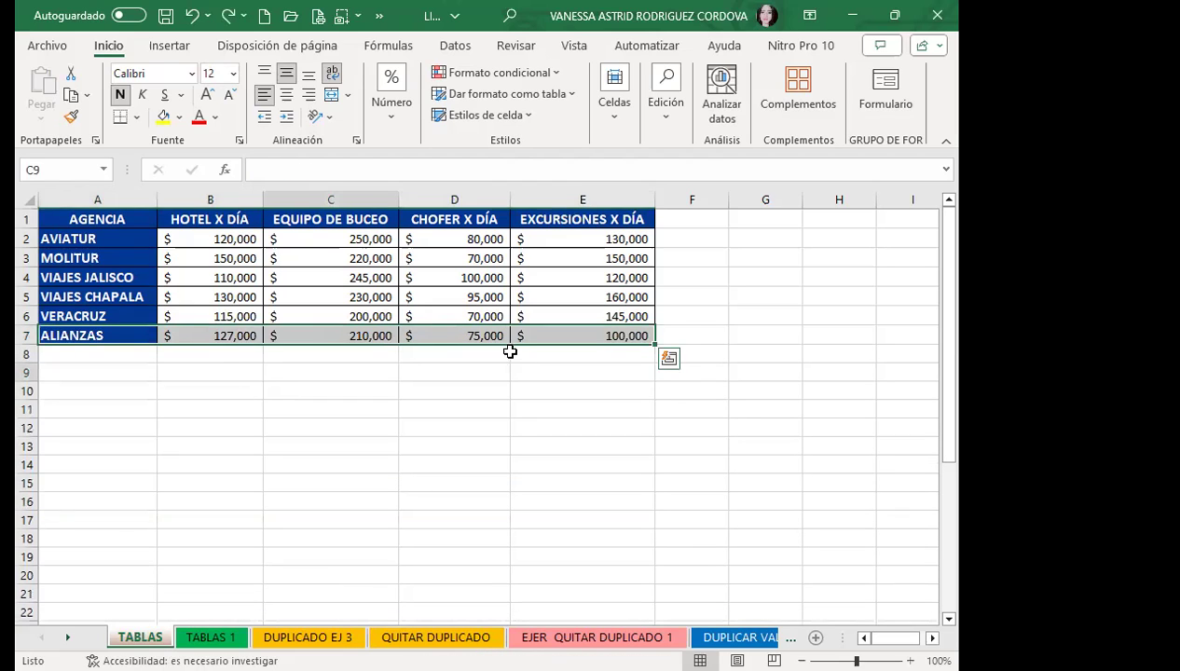
# - Fill E7's 100,000 down column E to row 14, then undo it
pyautogui.click(526, 335)
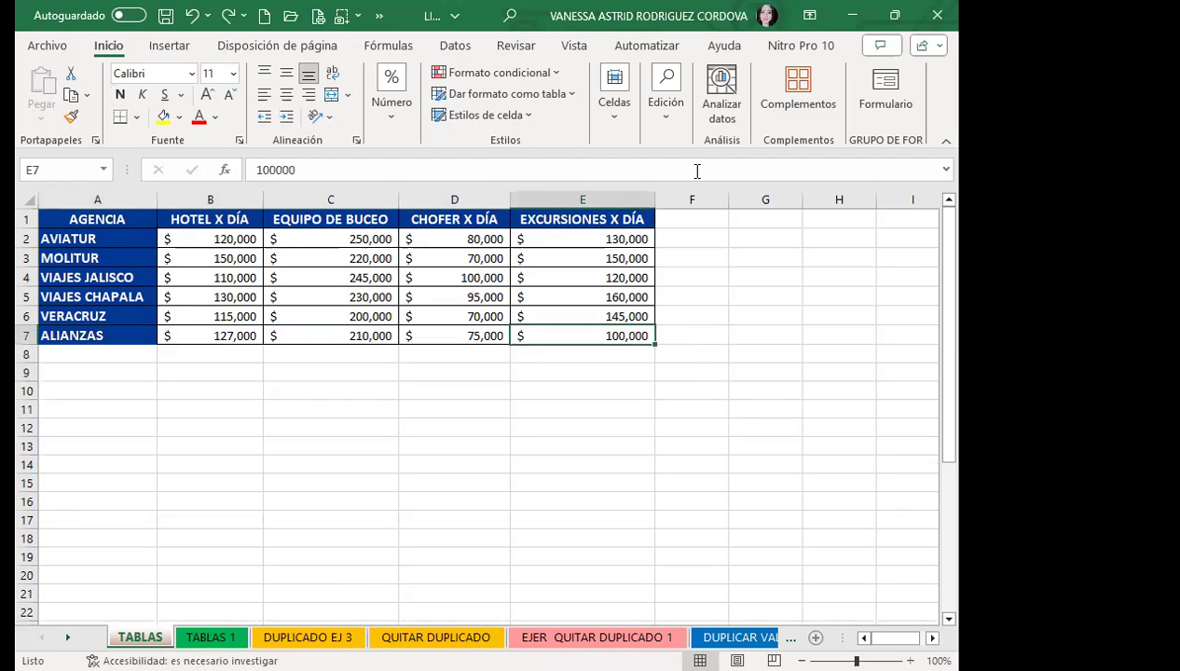
pyautogui.click(315, 355)
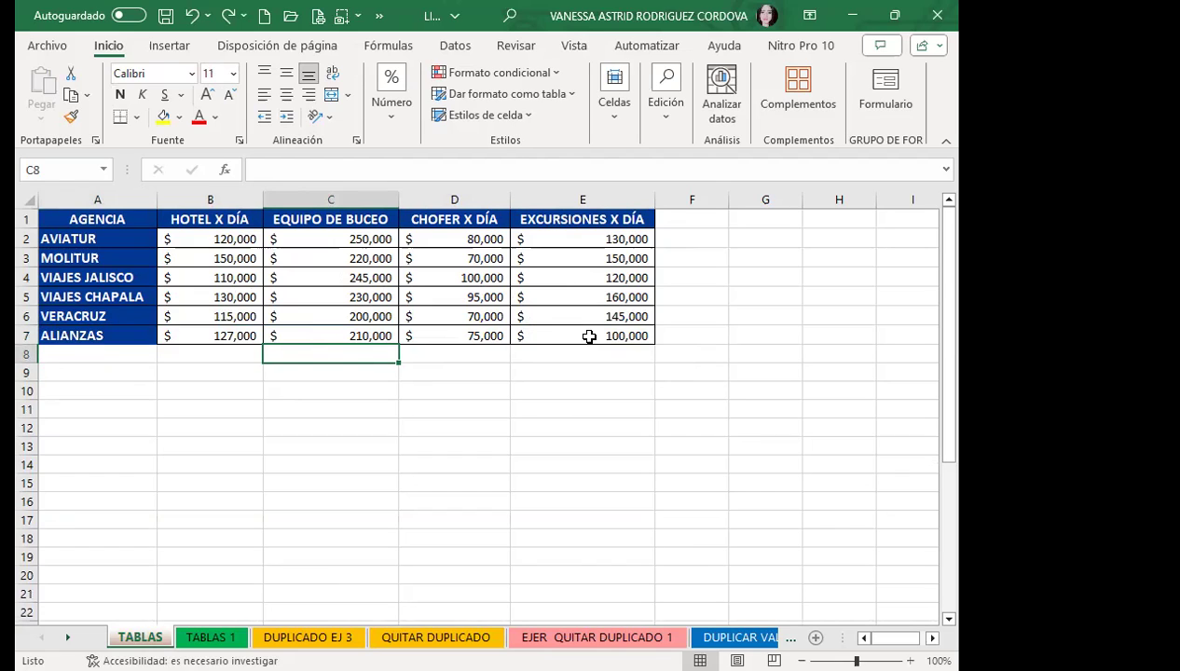
pyautogui.click(565, 336)
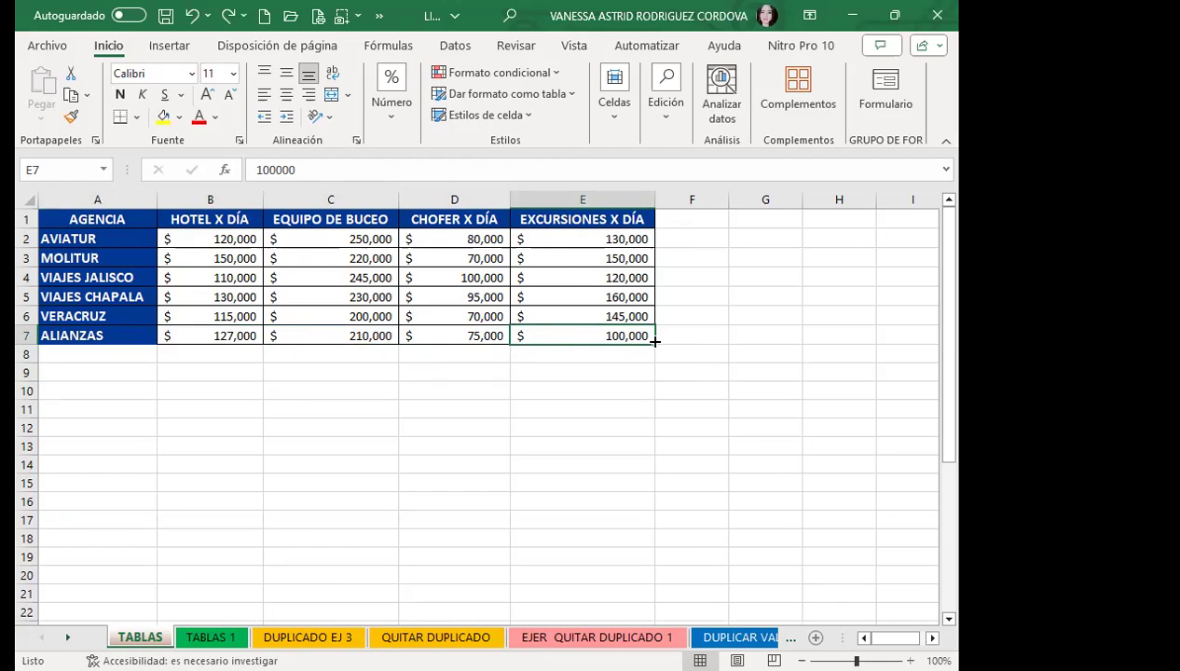
pyautogui.moveTo(655, 342); pyautogui.dragTo(656, 478)
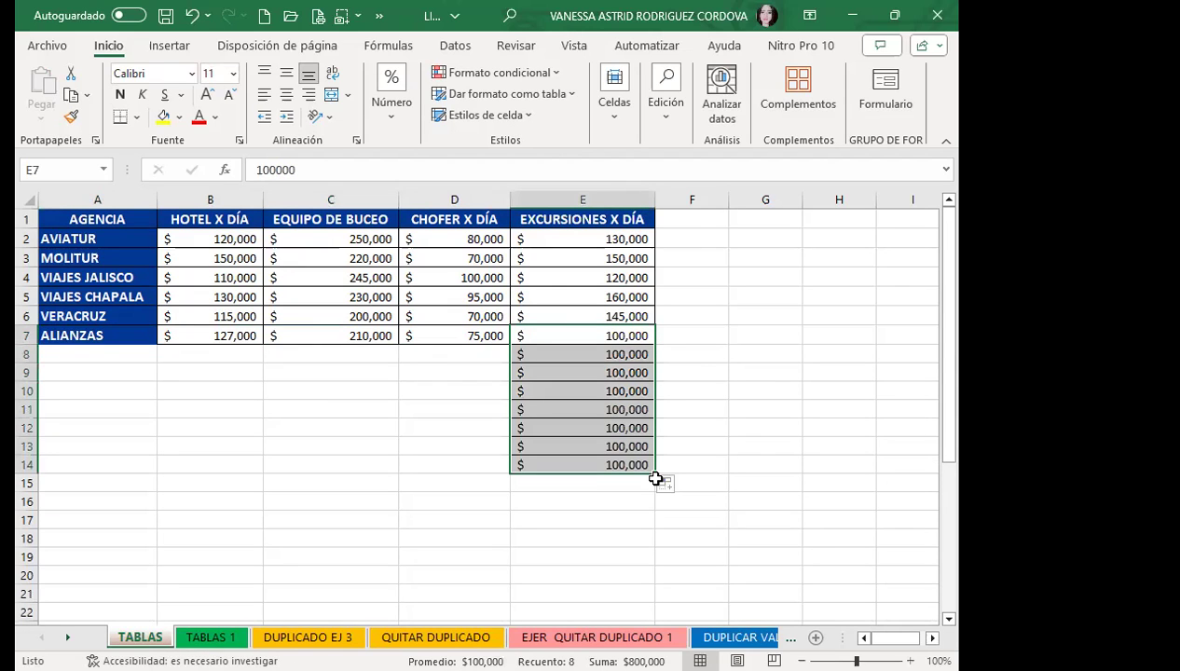
pyautogui.hotkey('ctrl', 'z')
pyautogui.click(658, 480)
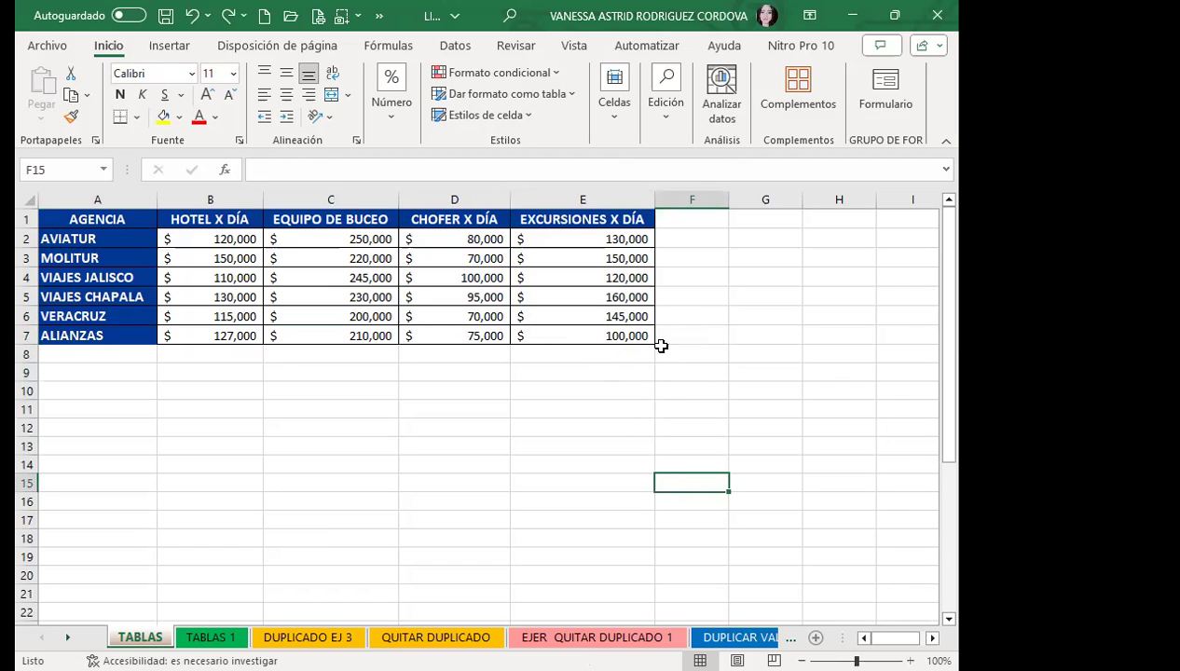
pyautogui.click(273, 266)
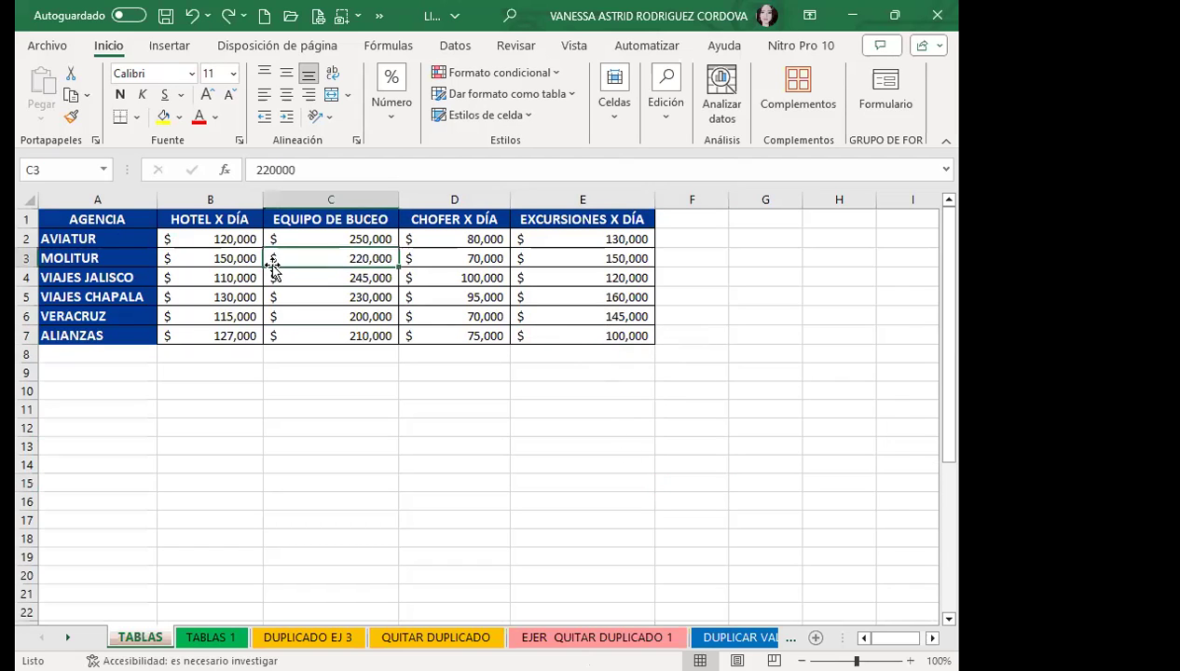
pyautogui.click(202, 291)
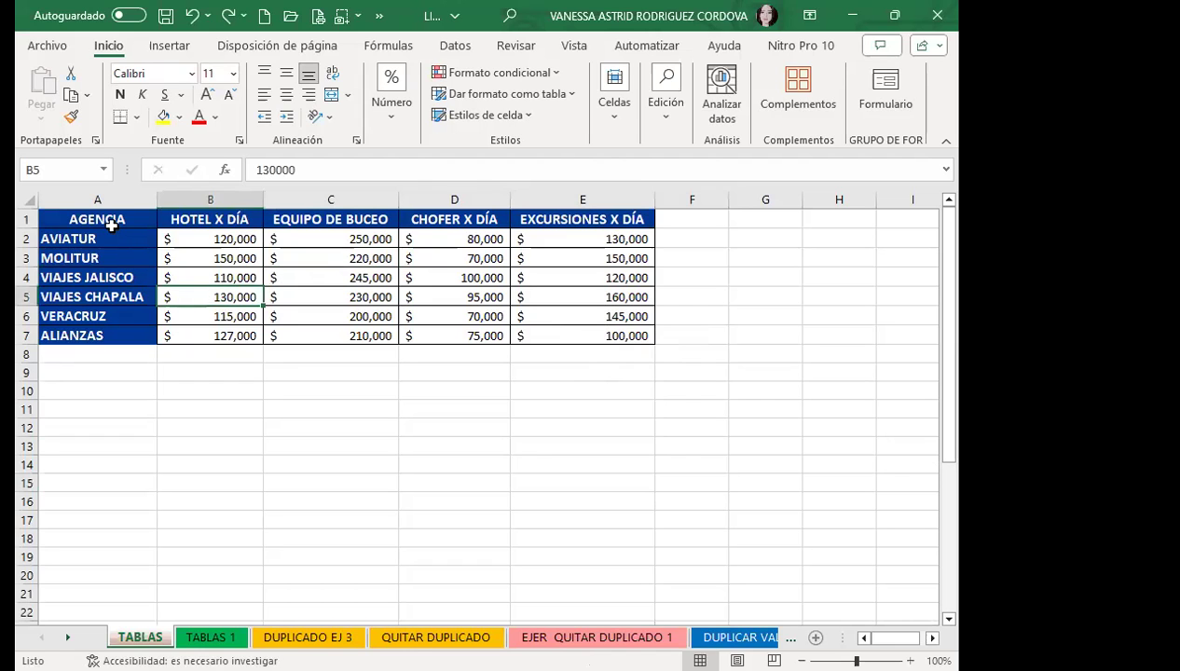
pyautogui.moveTo(105, 218); pyautogui.dragTo(516, 268)
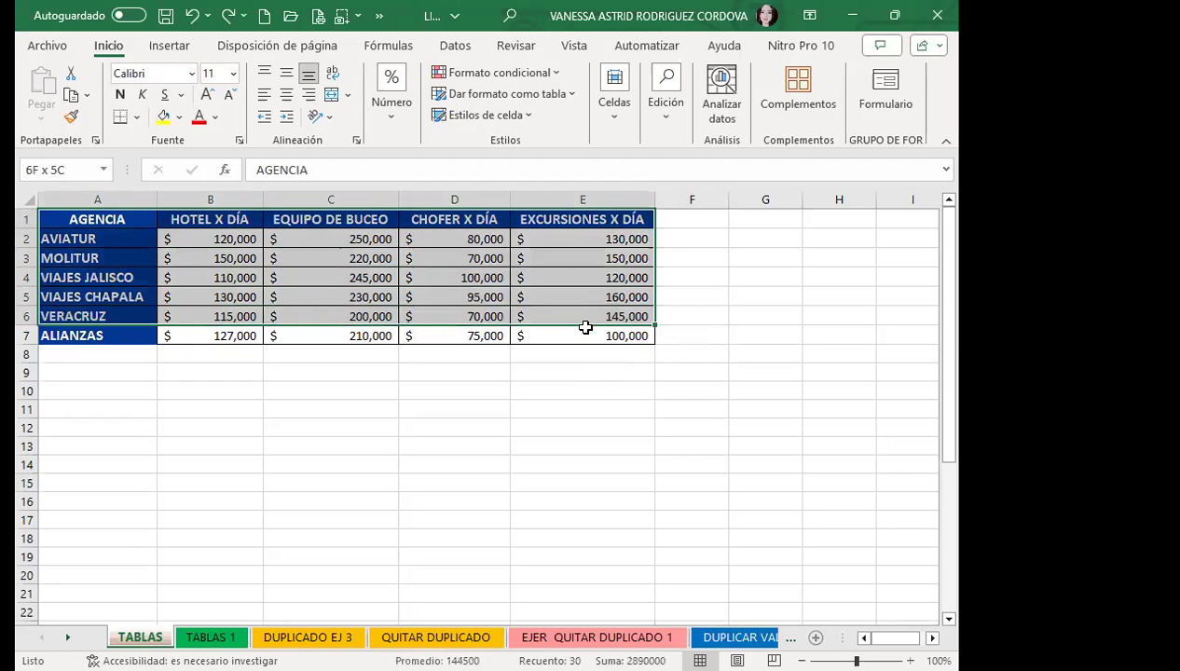
pyautogui.moveTo(586, 316); pyautogui.dragTo(584, 336)
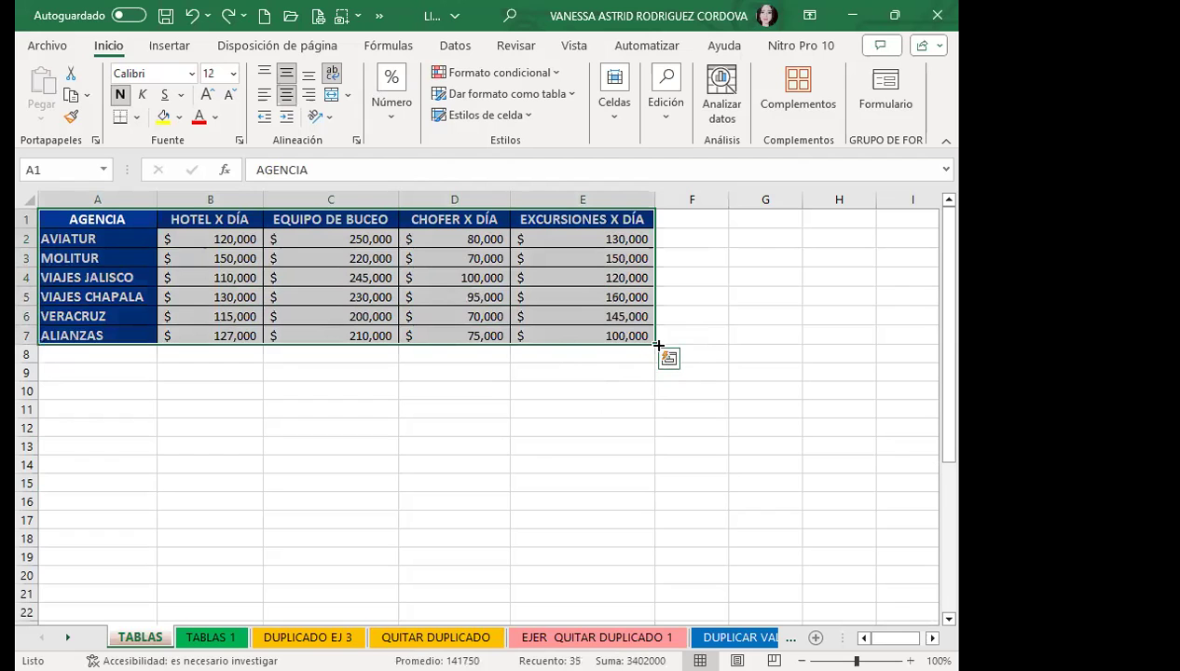
pyautogui.moveTo(654, 344); pyautogui.dragTo(653, 510)
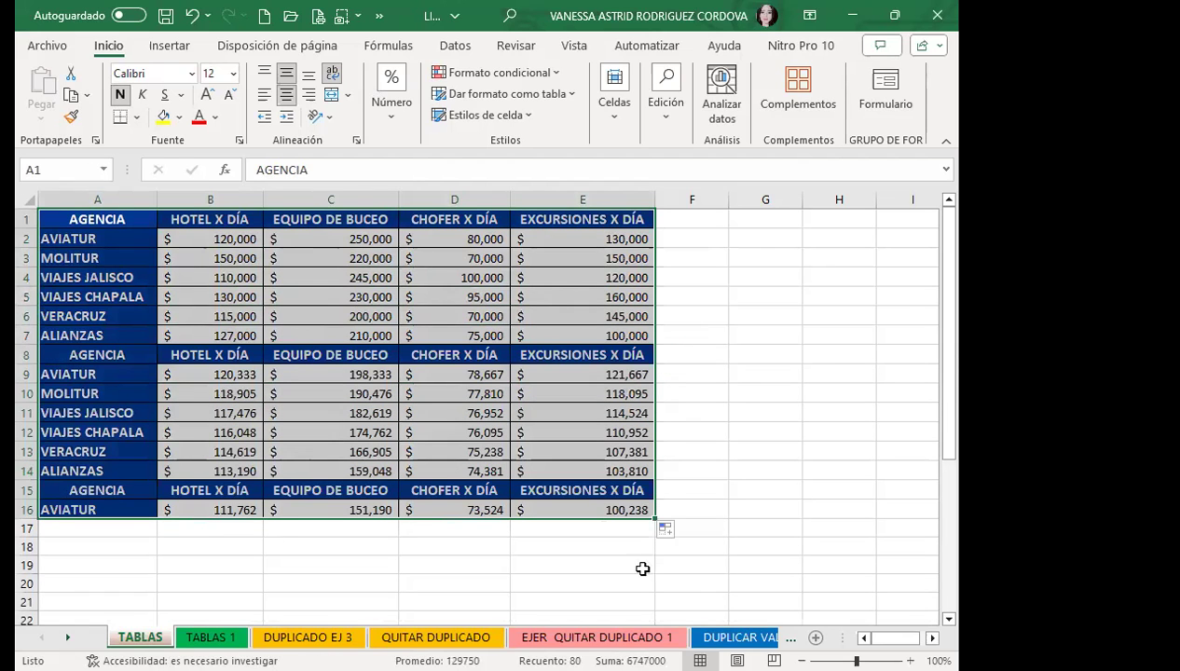
pyautogui.click(443, 411)
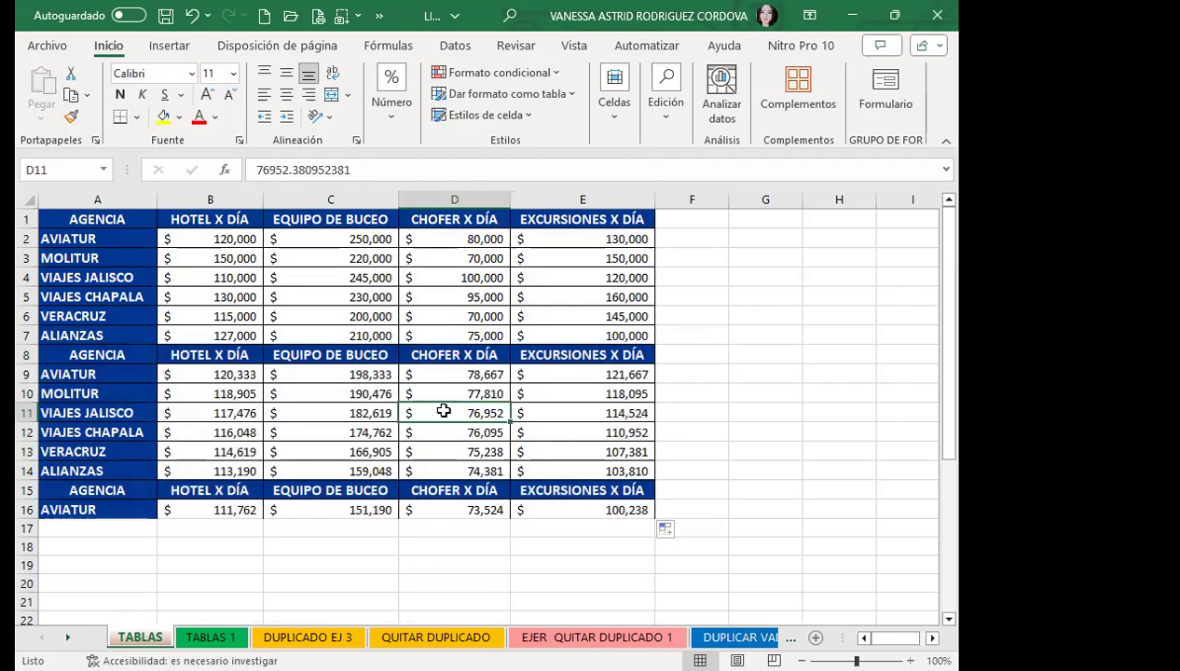
pyautogui.hotkey('ctrl', 'z')
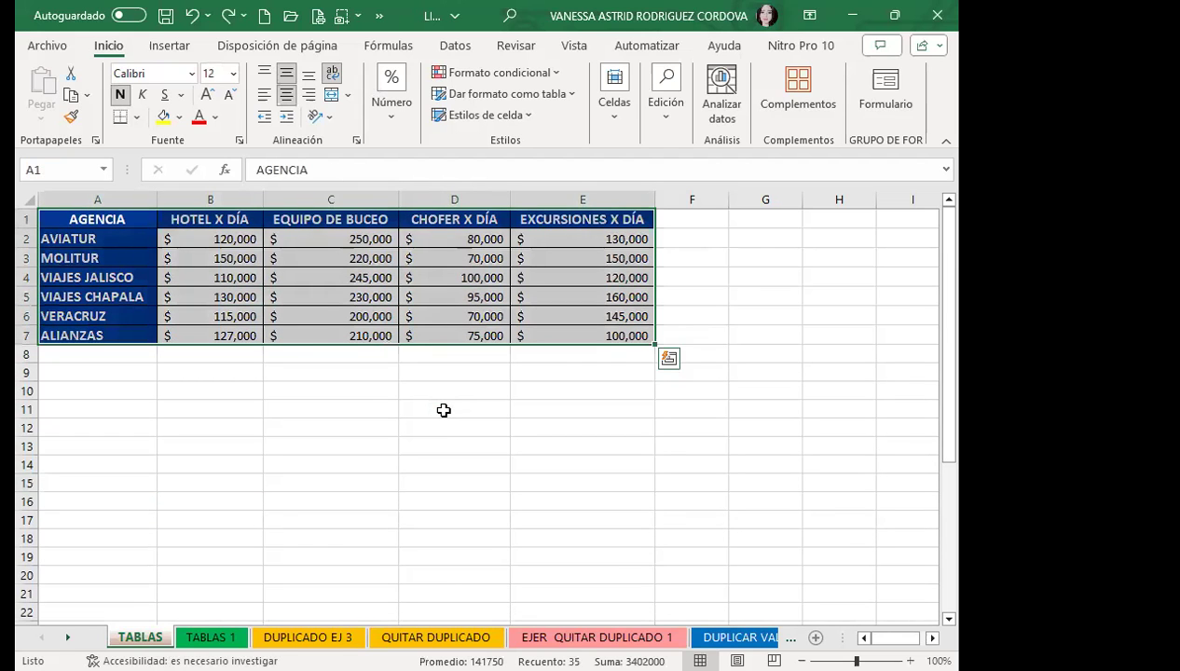
pyautogui.click(373, 297)
pyautogui.click(210, 277)
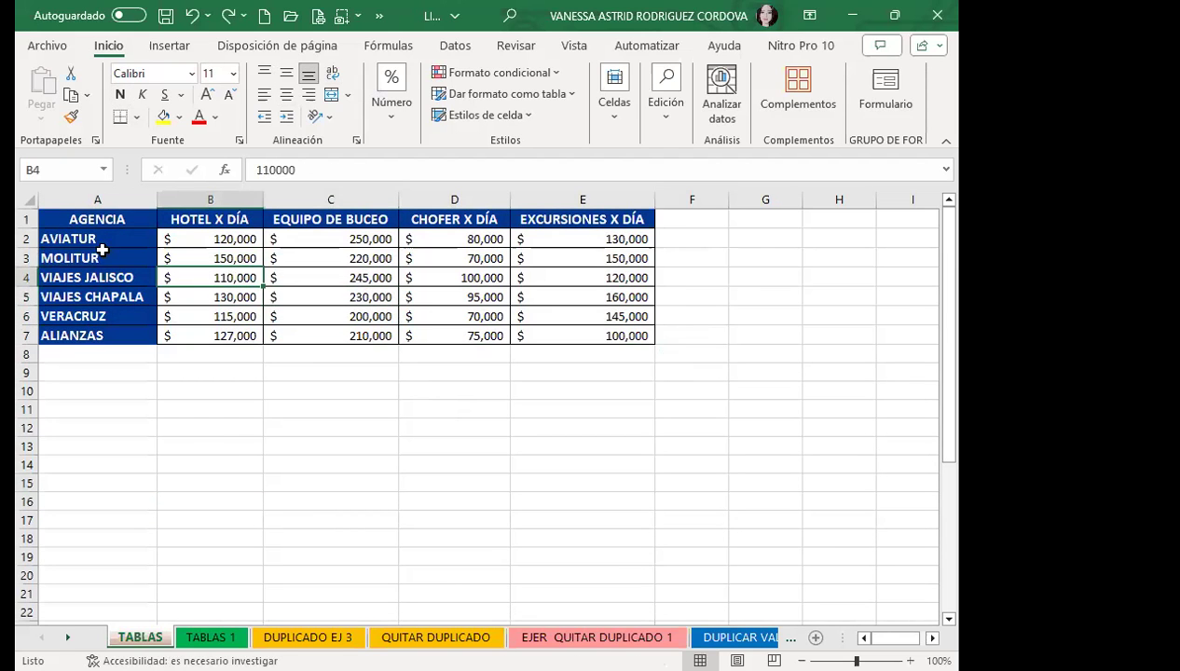
pyautogui.click(144, 355)
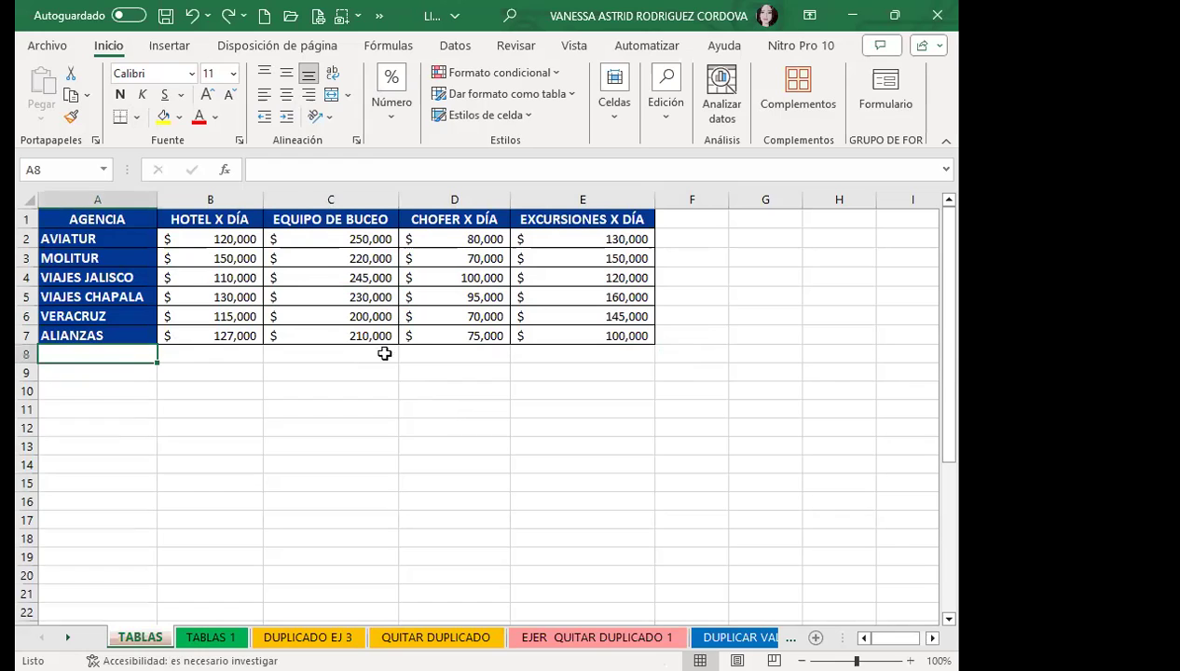
pyautogui.click(595, 357)
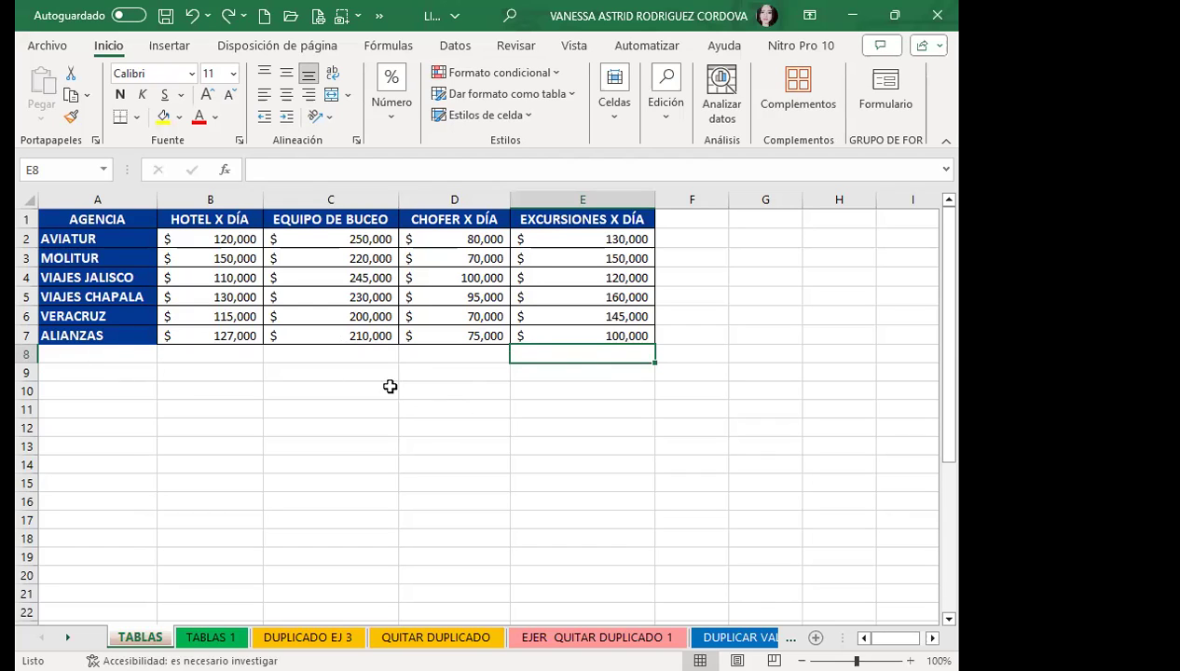
pyautogui.click(342, 279)
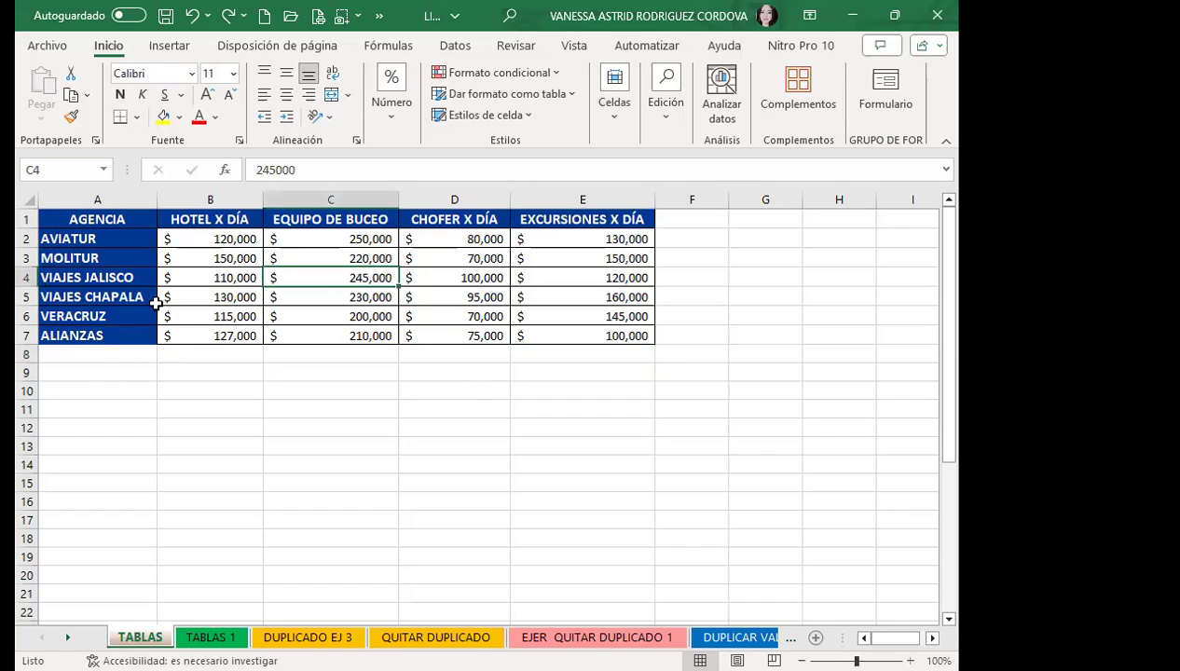
pyautogui.click(86, 277)
pyautogui.click(278, 295)
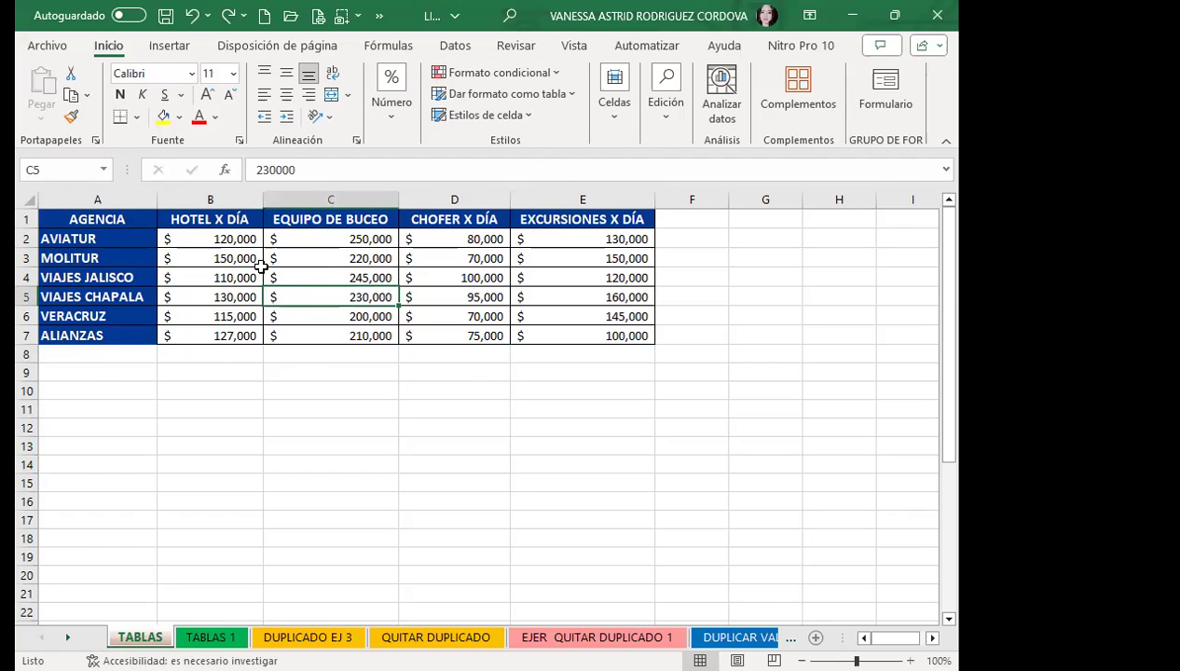
pyautogui.click(230, 281)
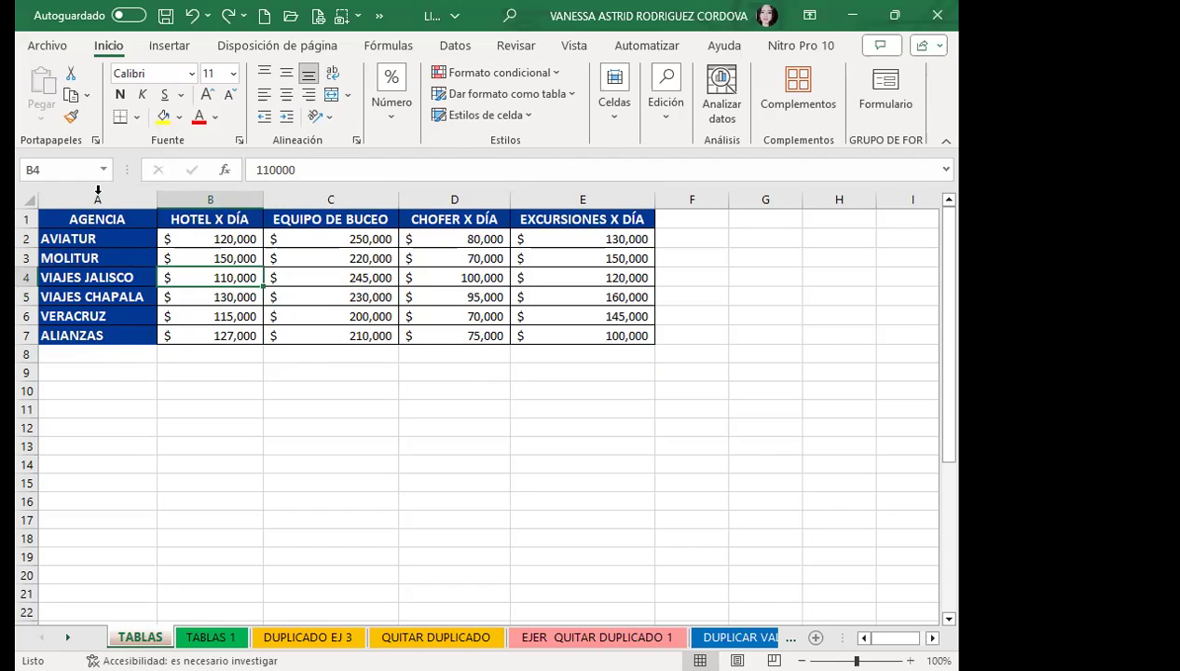
pyautogui.click(326, 310)
pyautogui.click(286, 281)
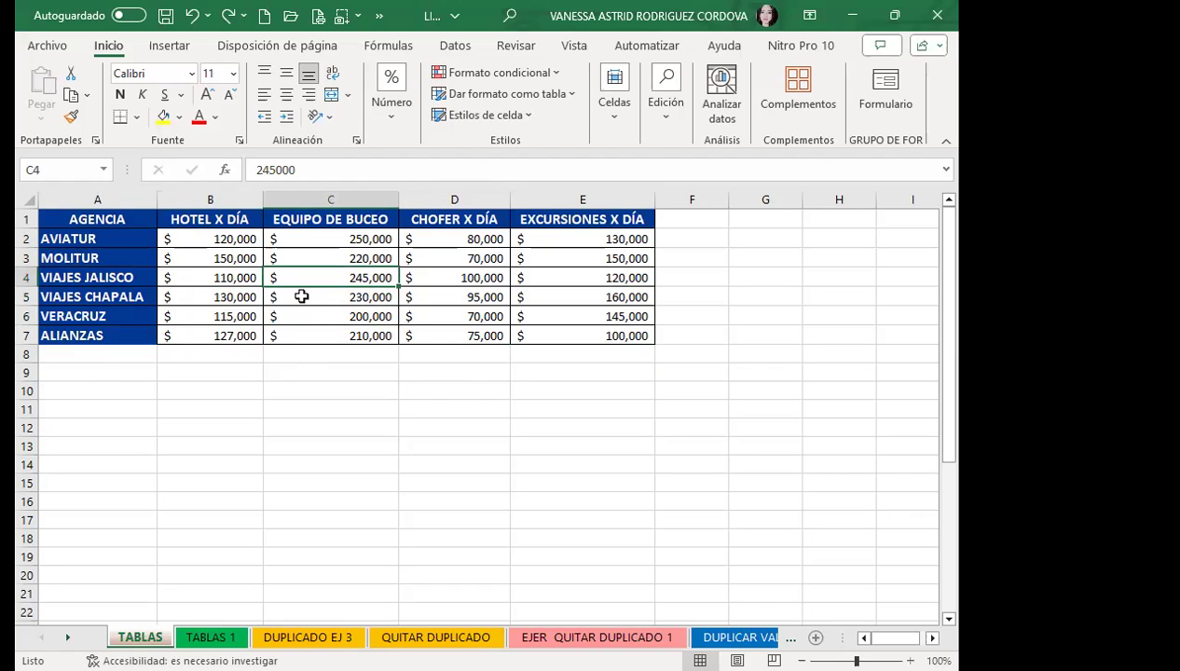
pyautogui.click(215, 297)
pyautogui.click(364, 299)
pyautogui.click(457, 297)
pyautogui.click(542, 278)
pyautogui.click(578, 355)
pyautogui.click(210, 316)
pyautogui.click(60, 298)
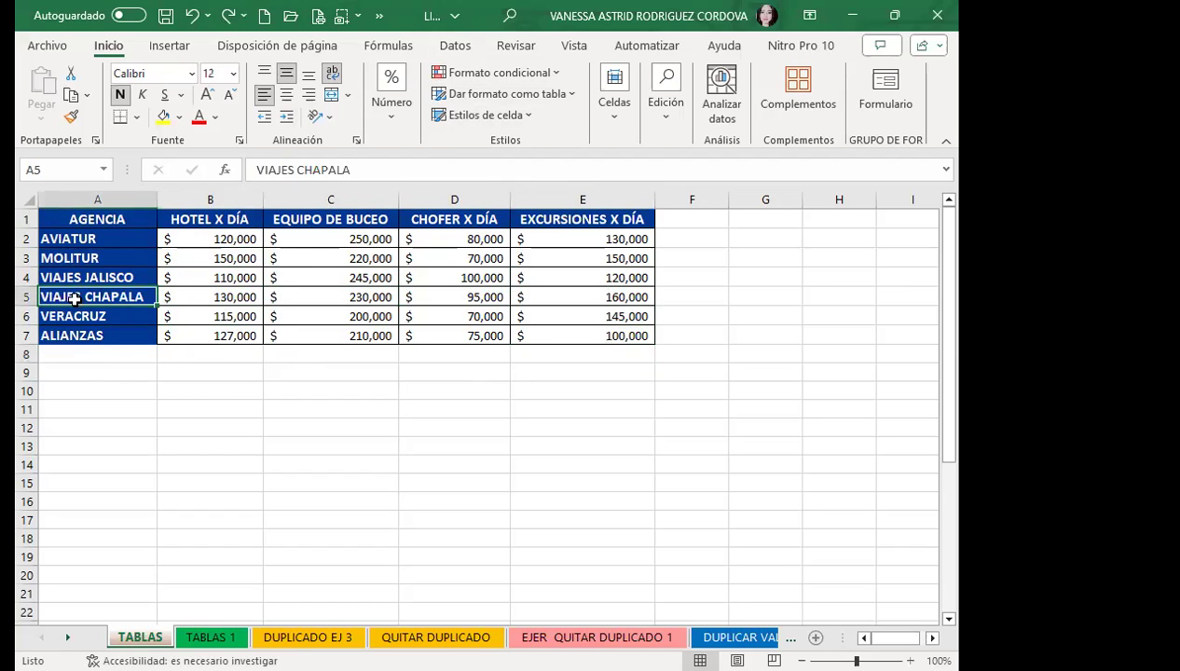
pyautogui.click(195, 277)
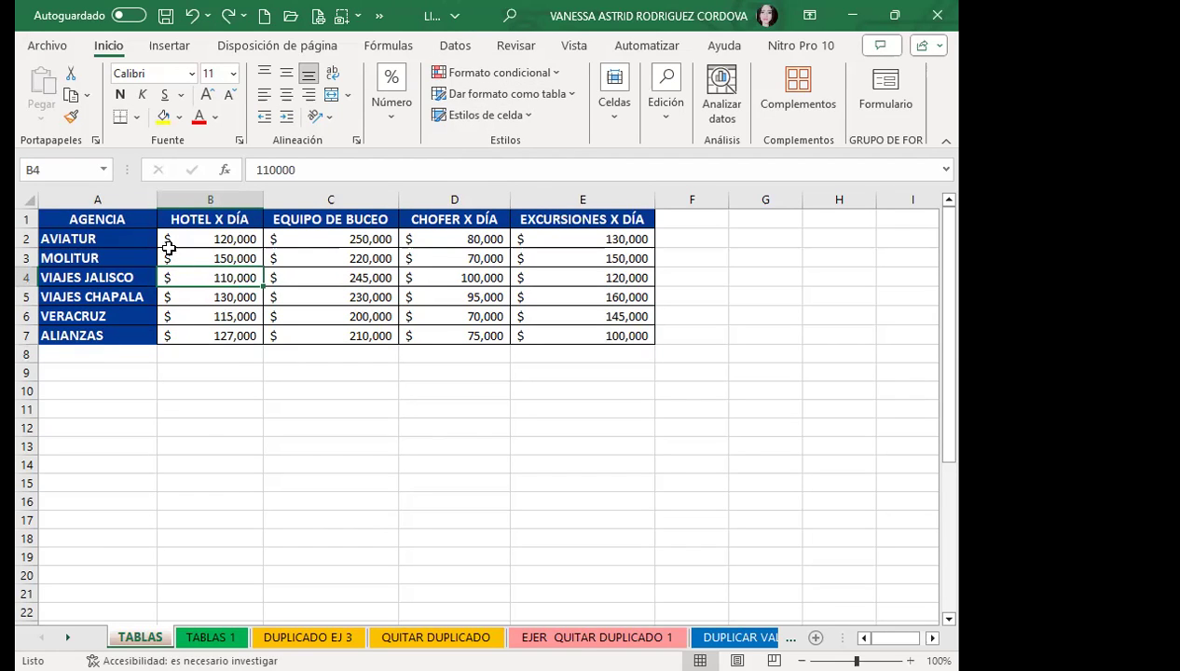
# - Open the Insertar > Tablas dropdown showing pivot table, recommended pivot tables and table
pyautogui.click(168, 48)
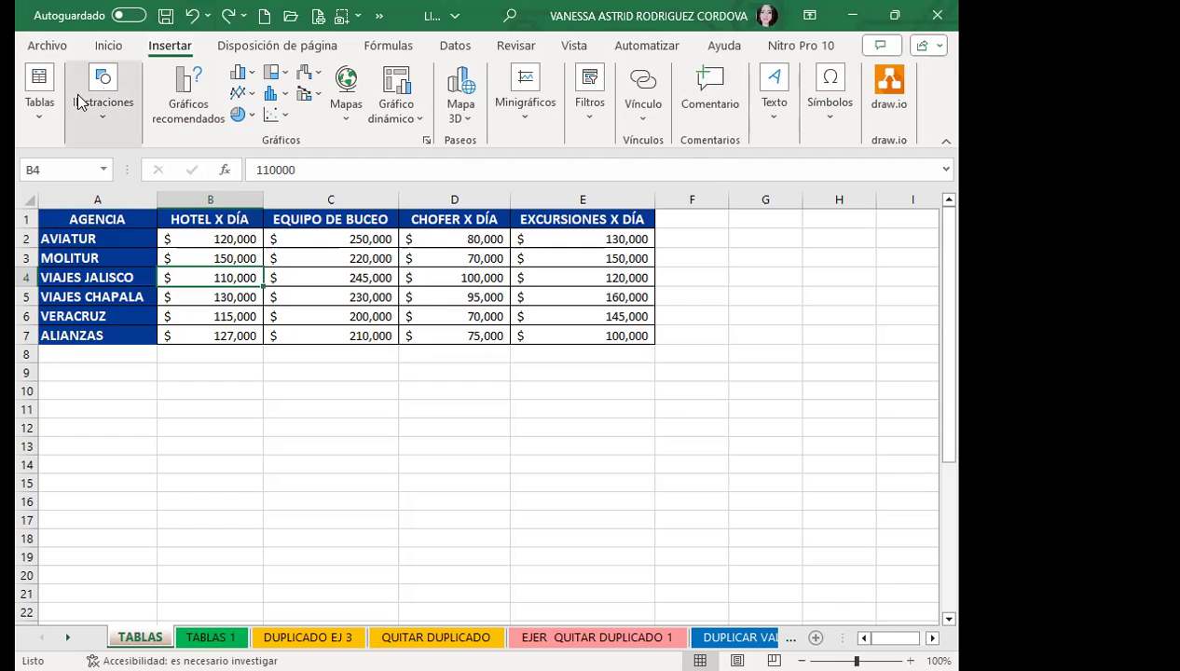
pyautogui.click(38, 118)
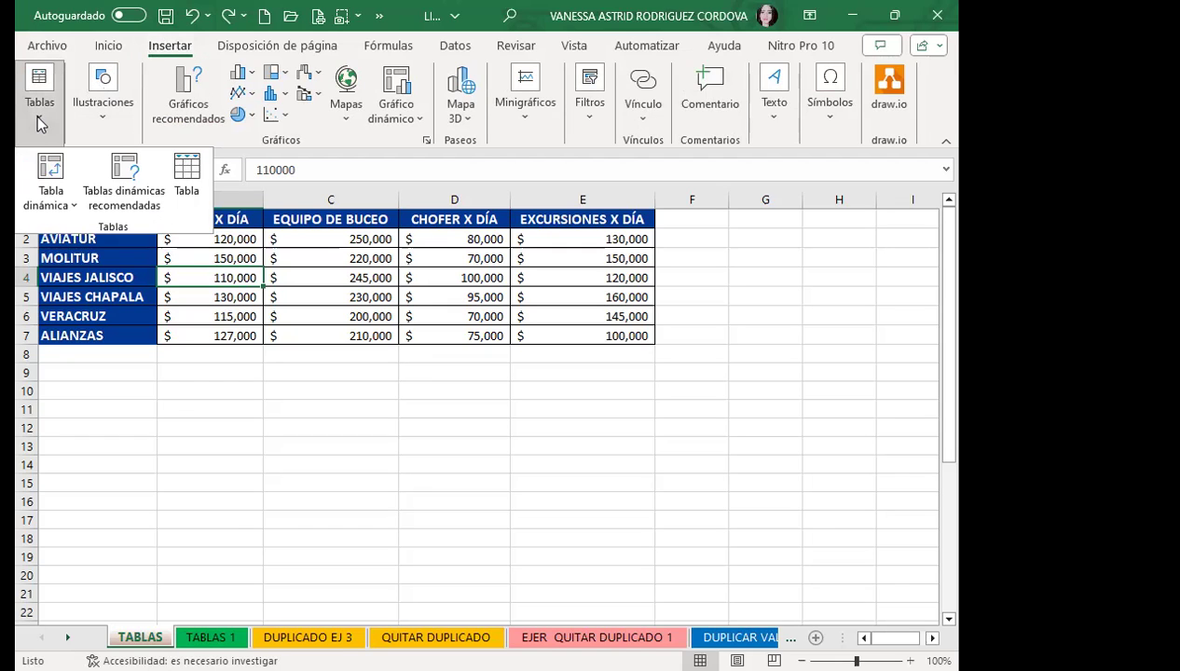
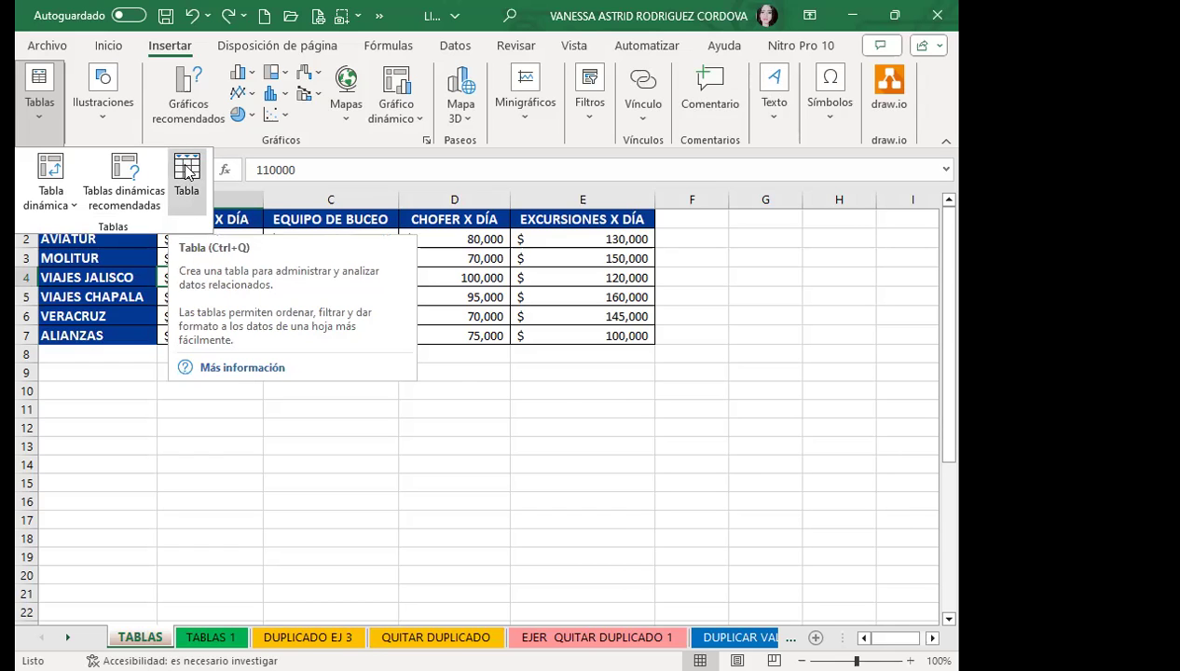
# - Cancel an initial table attempt and select the agency data range A1:E7
pyautogui.click(186, 168)
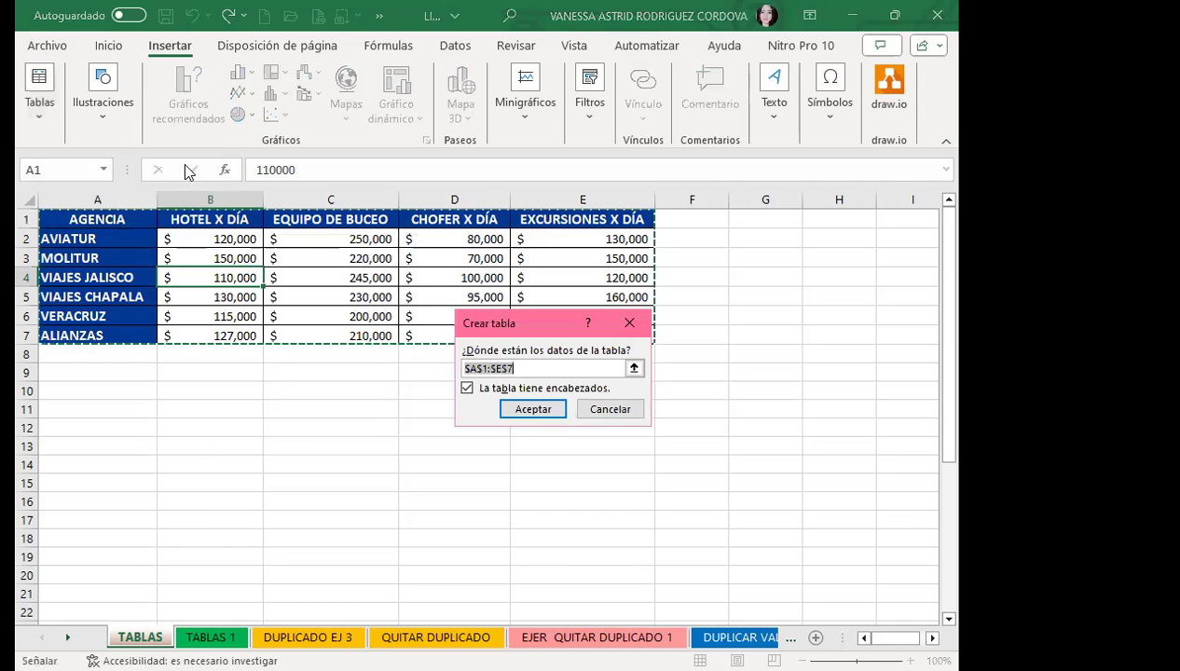
pyautogui.click(640, 410)
pyautogui.click(271, 308)
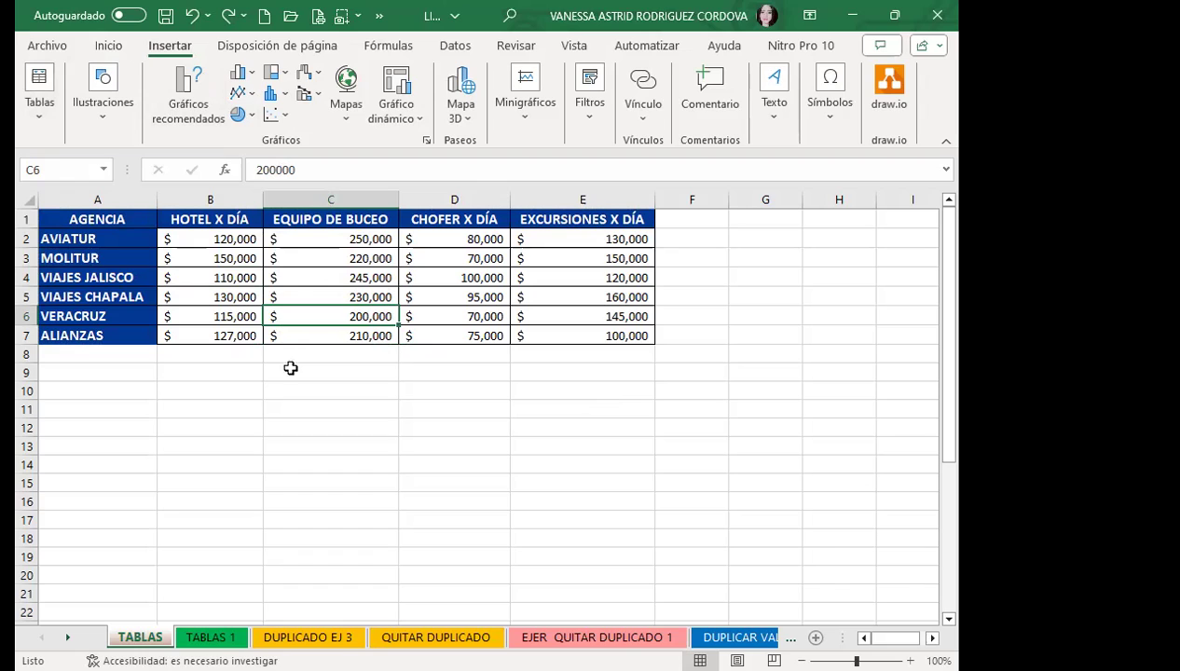
pyautogui.click(303, 355)
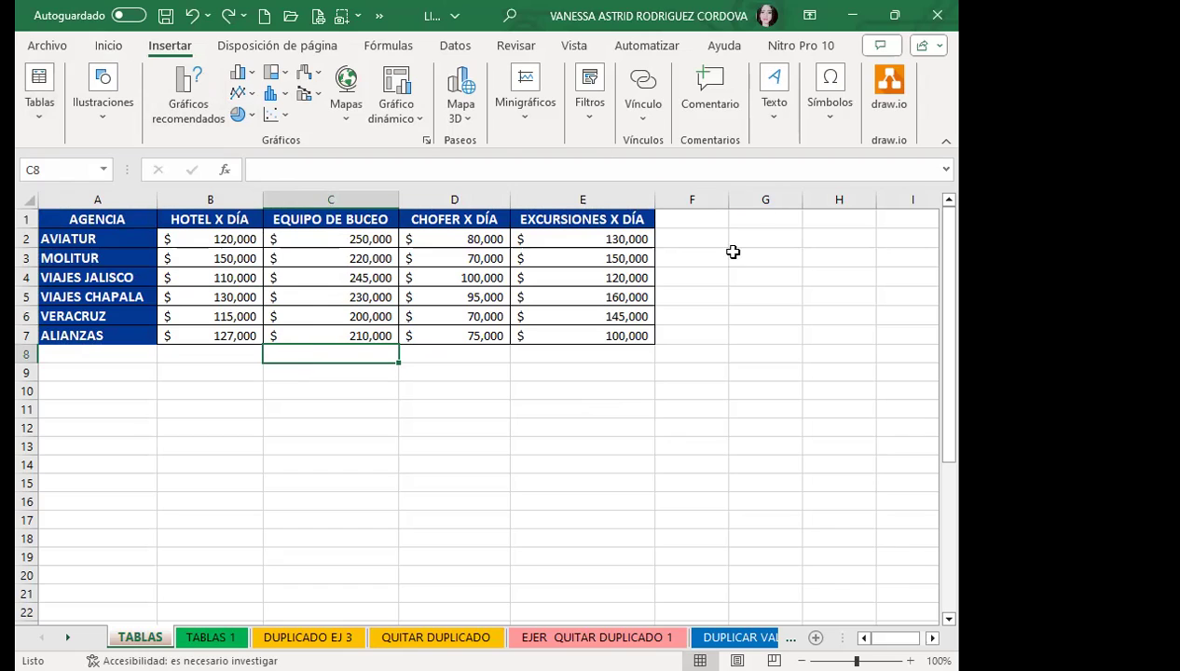
pyautogui.click(680, 258)
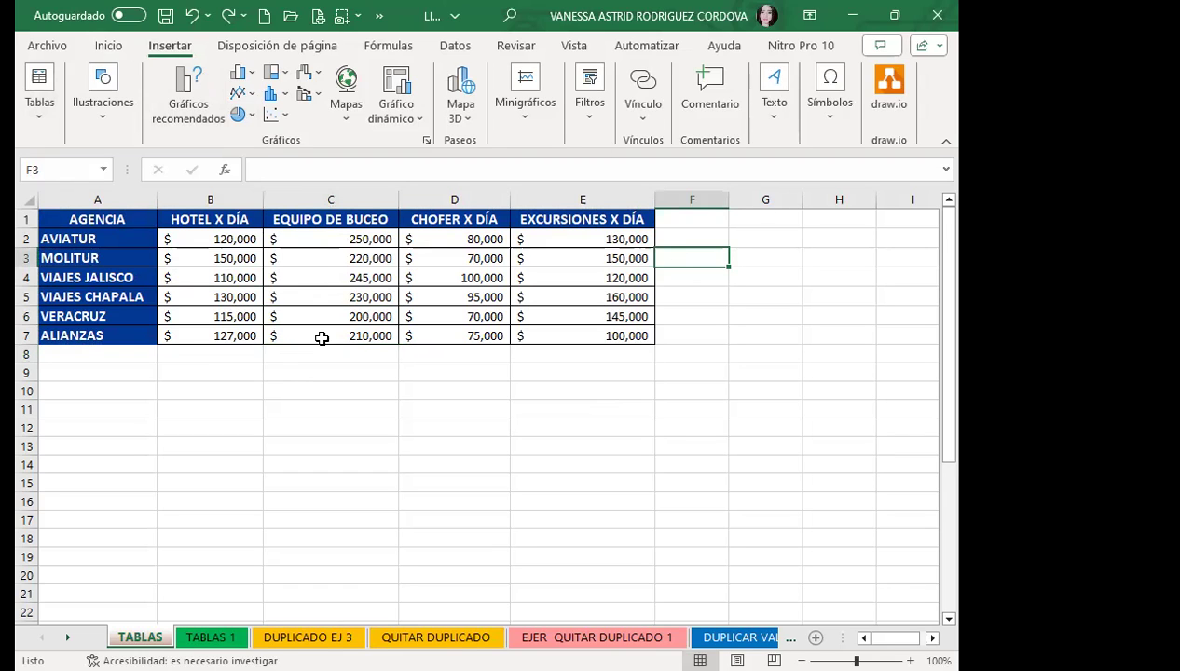
pyautogui.click(303, 261)
pyautogui.moveTo(113, 218); pyautogui.dragTo(373, 259)
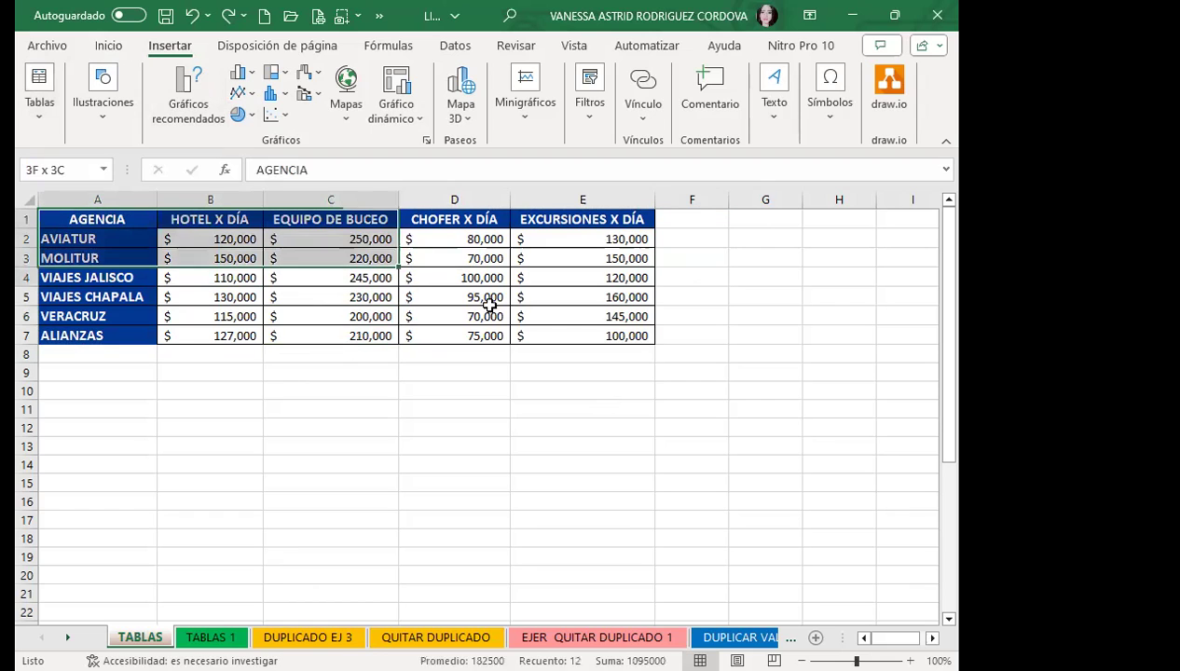
pyautogui.moveTo(490, 305); pyautogui.dragTo(578, 333)
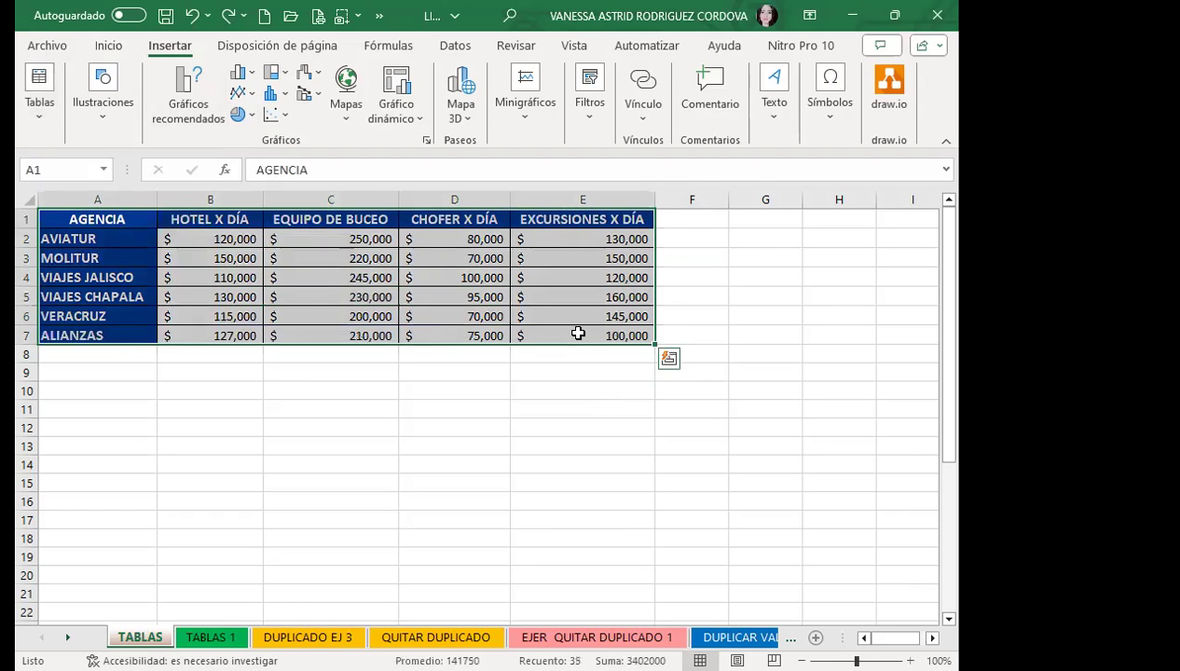
pyautogui.click(316, 279)
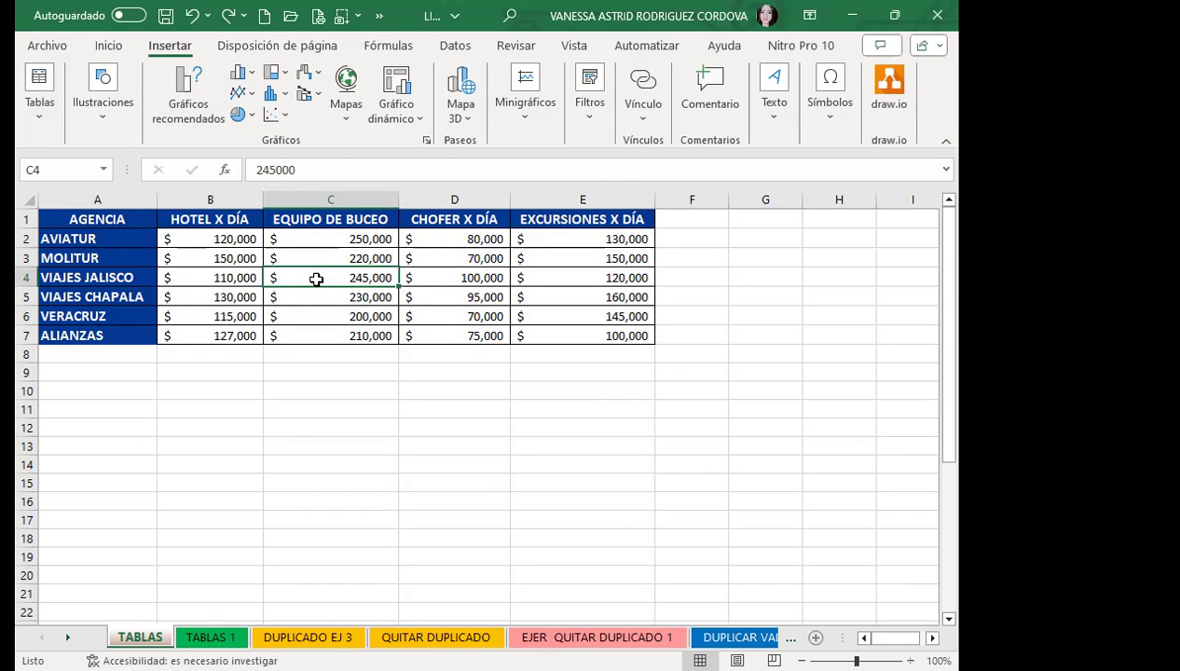
# - Convert $A$1:$E$7 into a table with headers, creating Tabla1
pyautogui.click(37, 110)
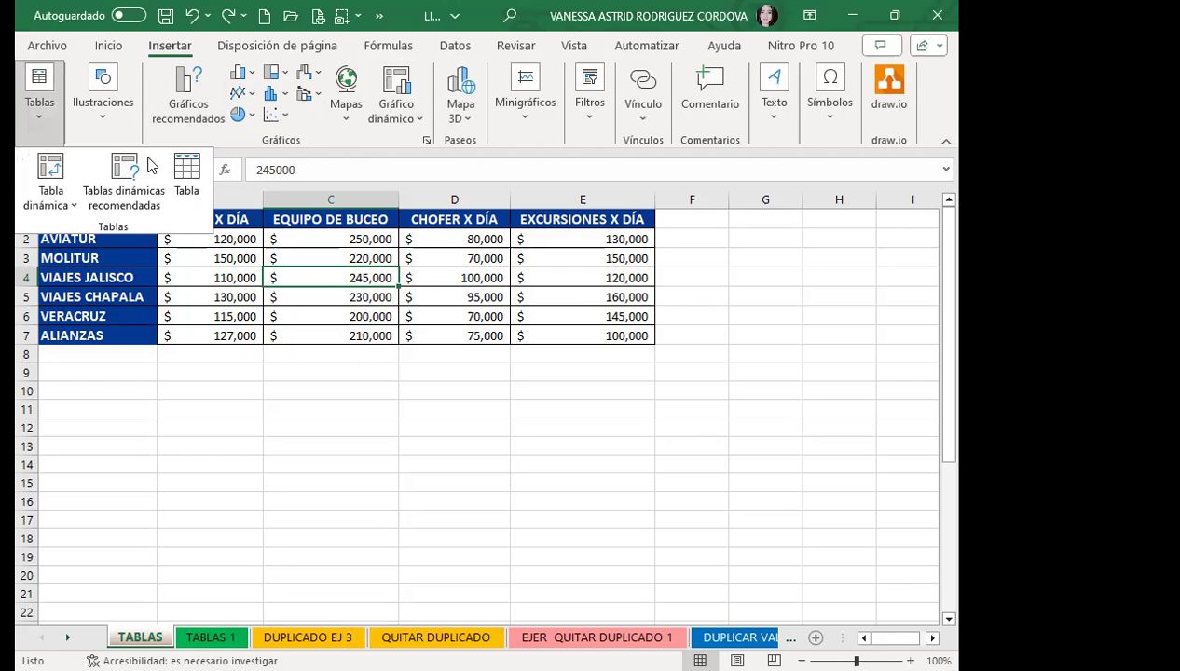
pyautogui.click(187, 178)
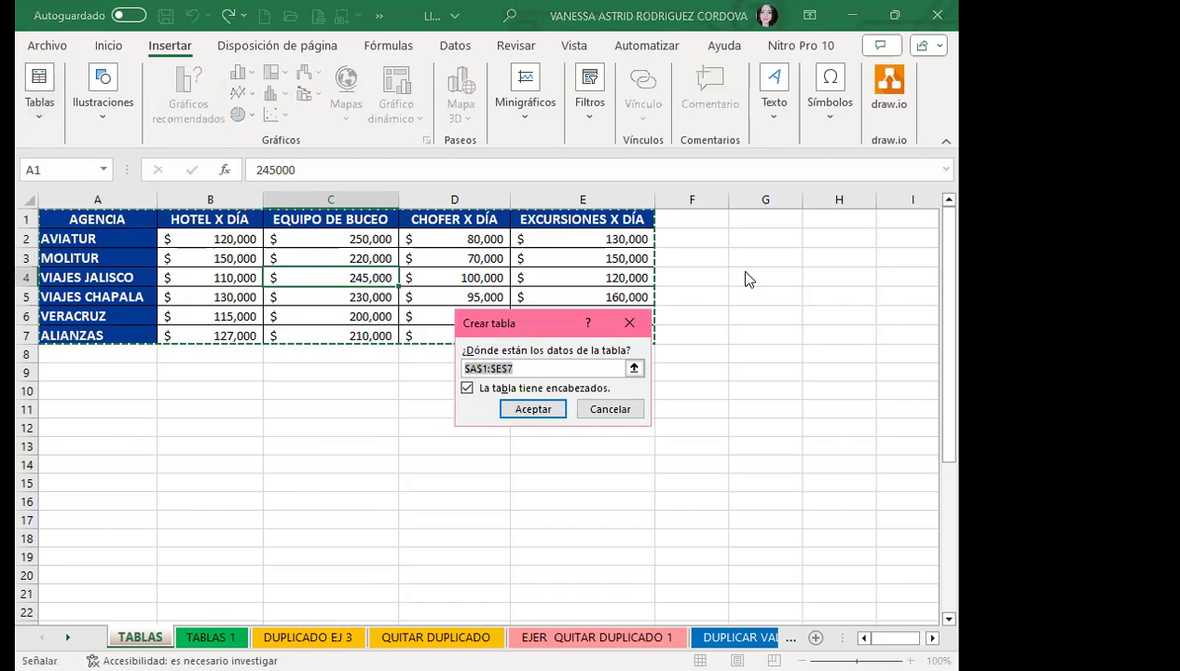
pyautogui.moveTo(509, 323); pyautogui.dragTo(746, 280)
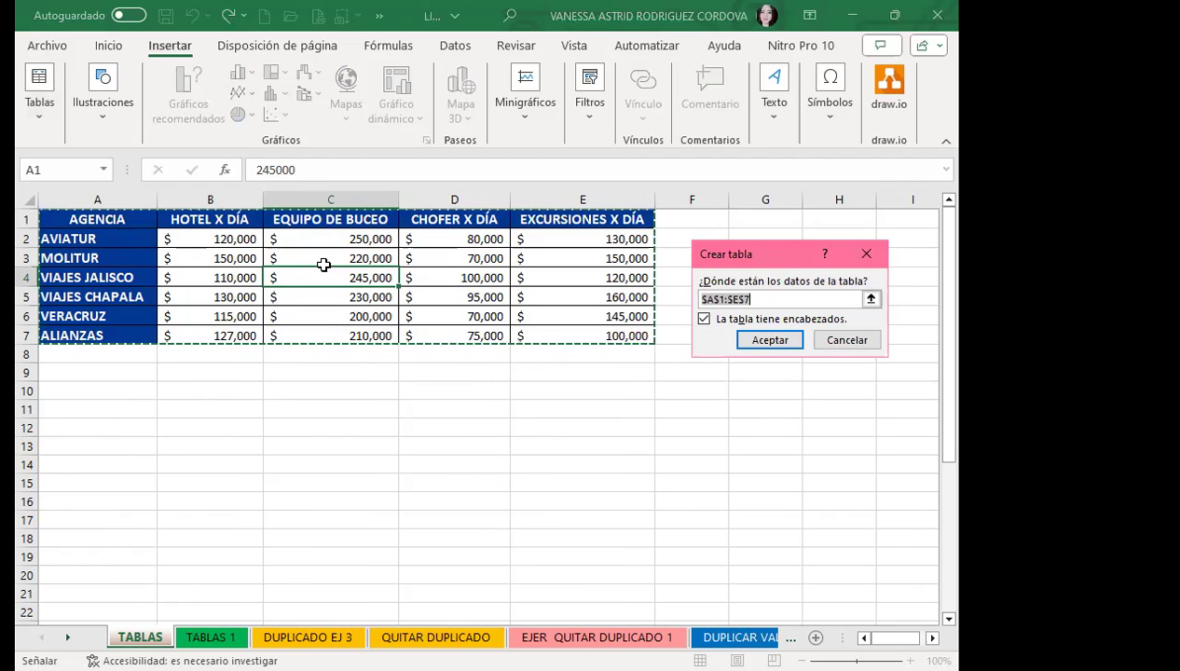
pyautogui.click(705, 321)
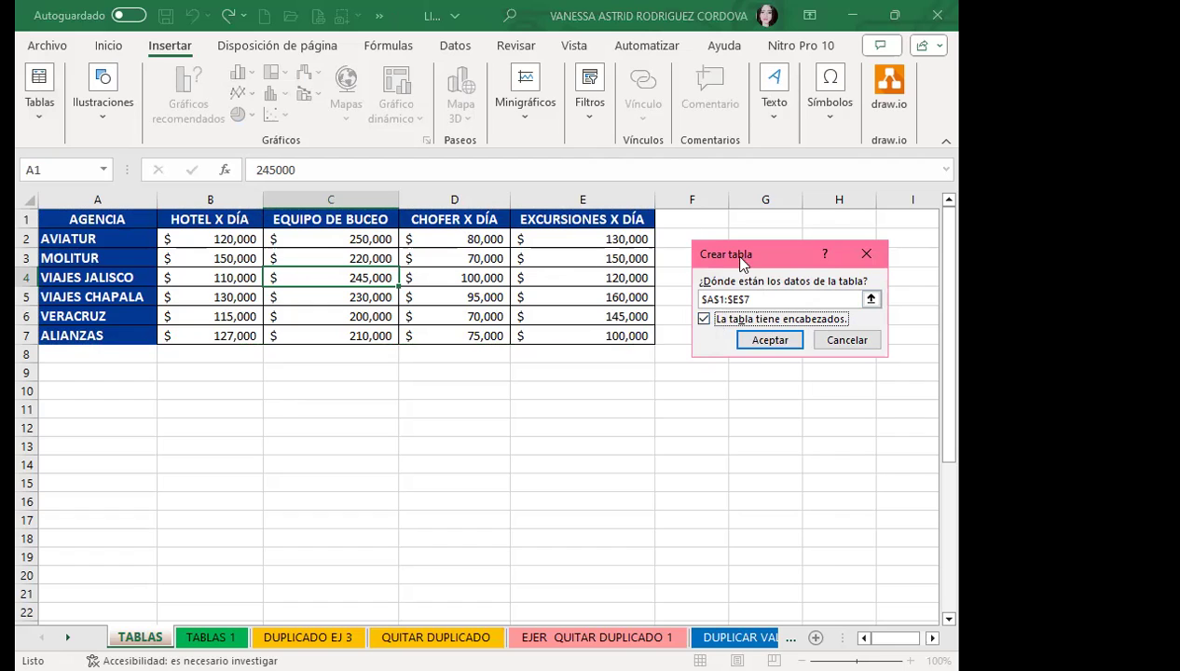
pyautogui.click(760, 339)
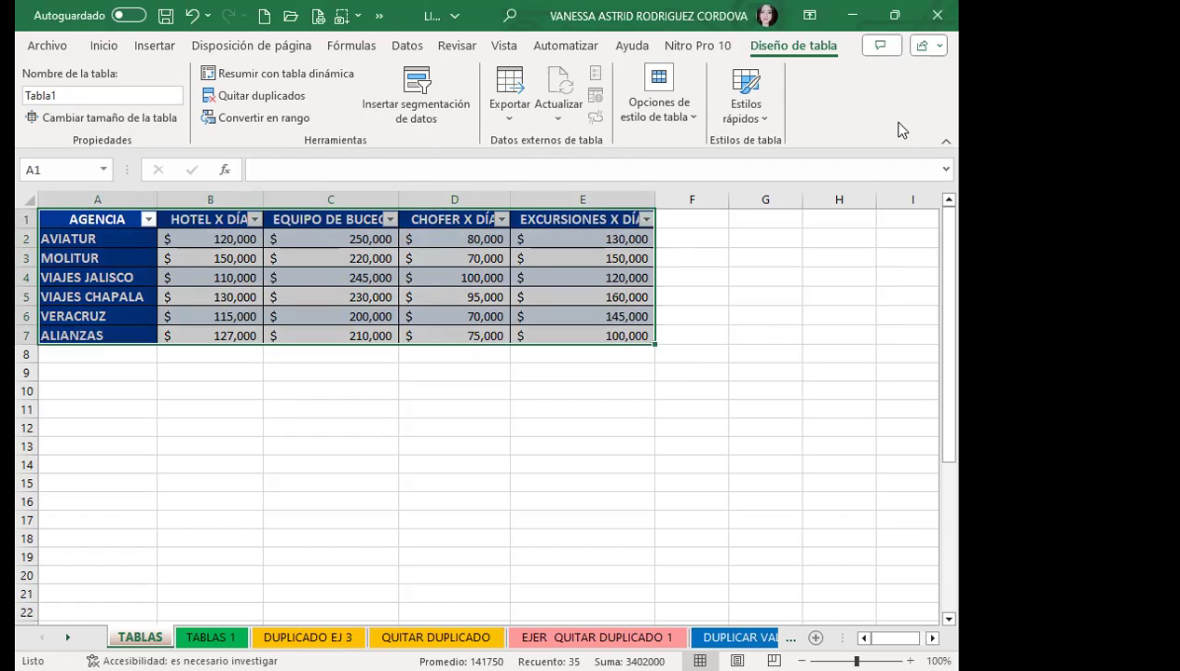
pyautogui.click(523, 489)
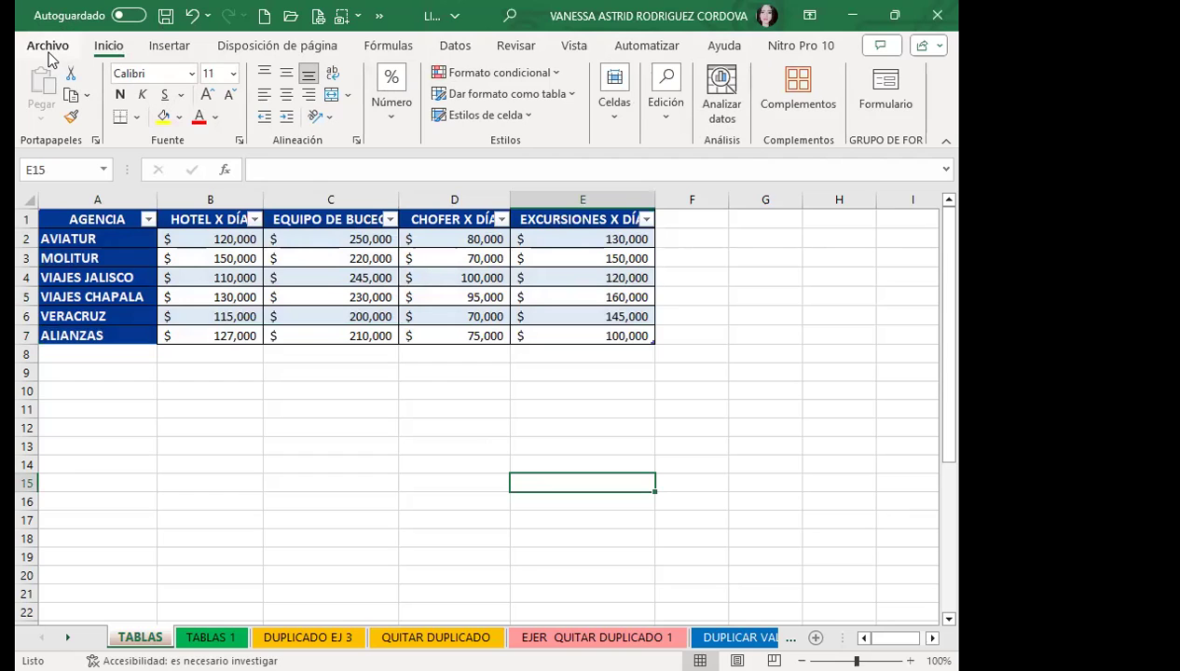
pyautogui.click(795, 48)
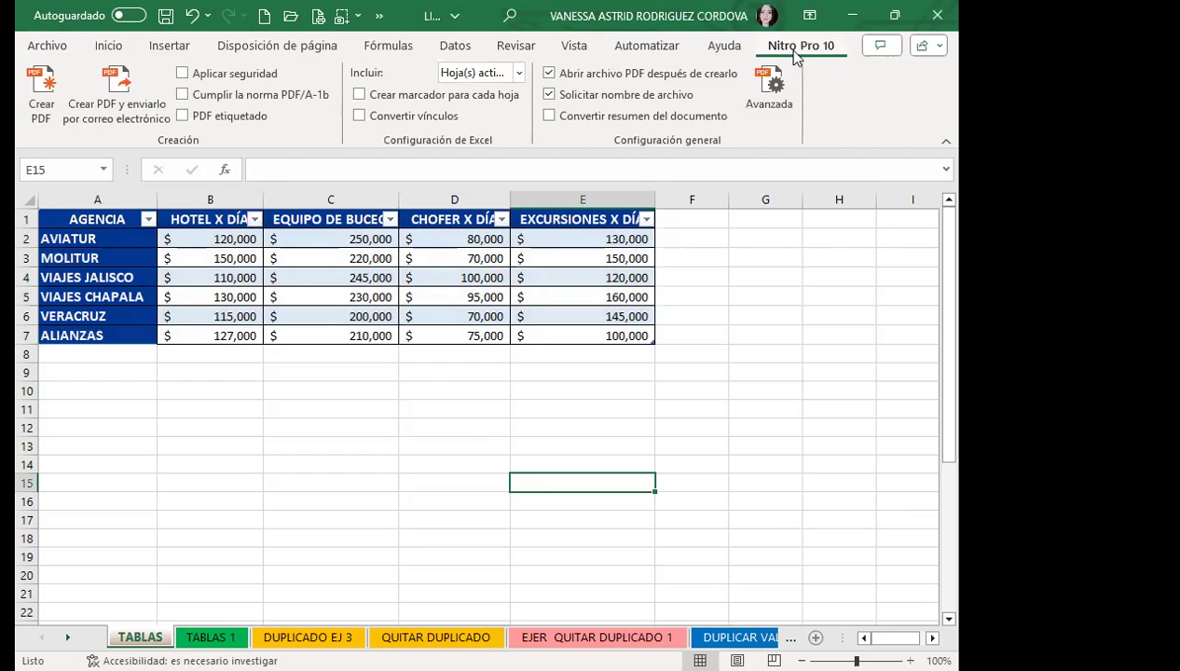
pyautogui.click(737, 49)
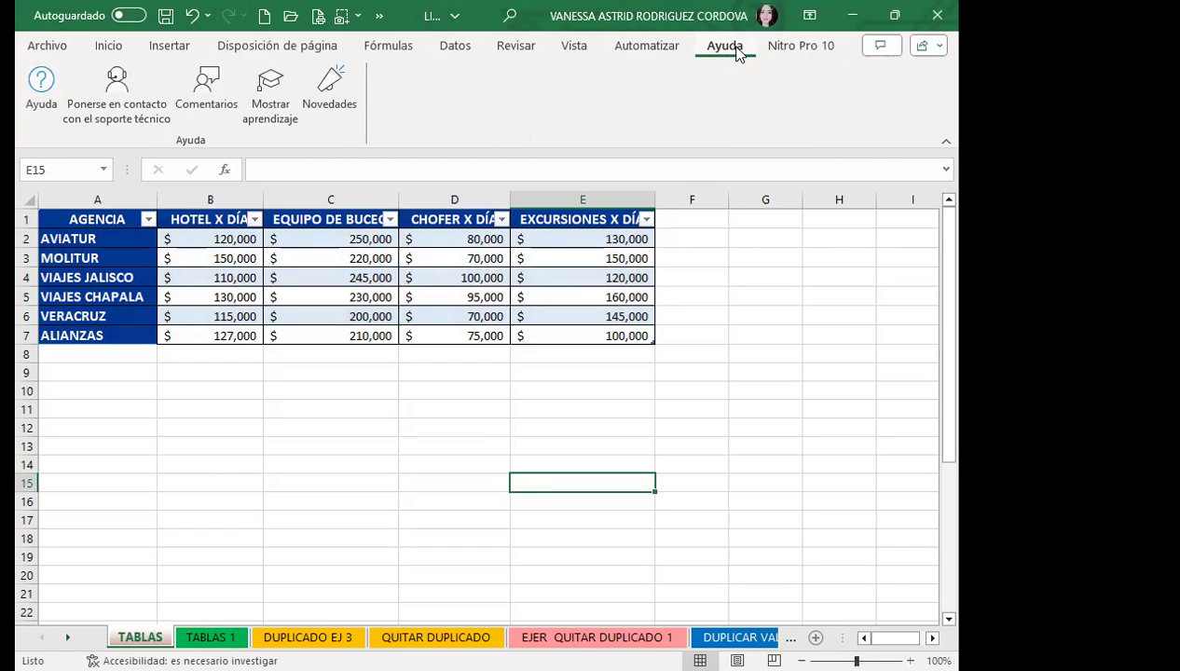
pyautogui.click(795, 46)
pyautogui.click(105, 44)
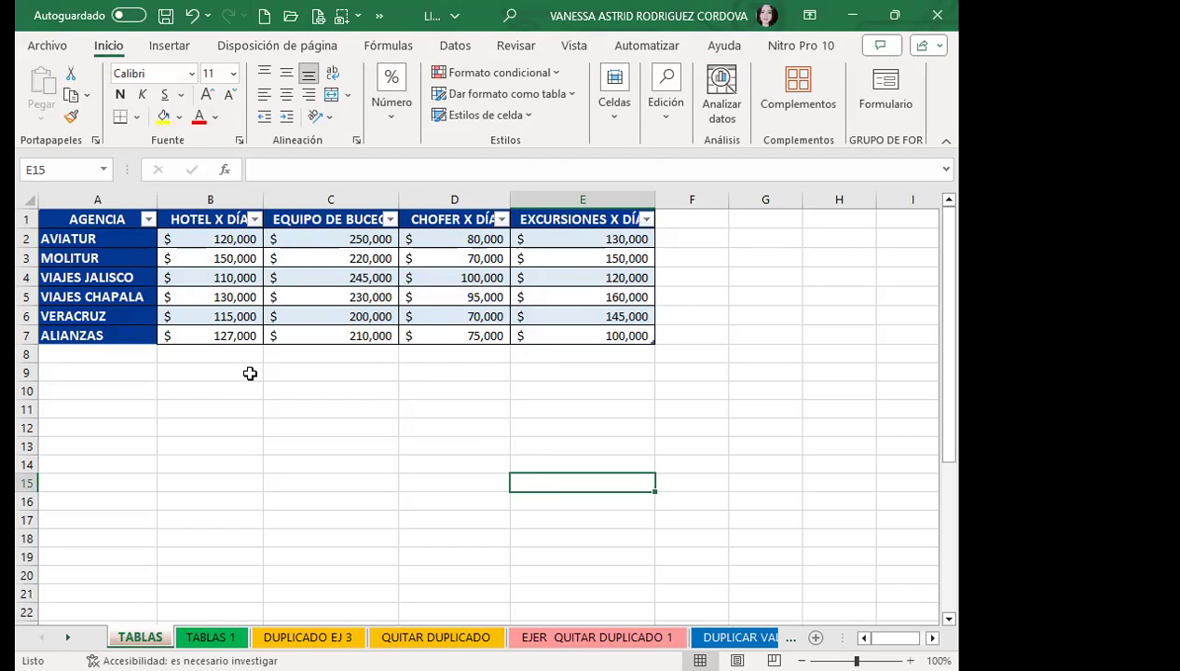
pyautogui.click(307, 272)
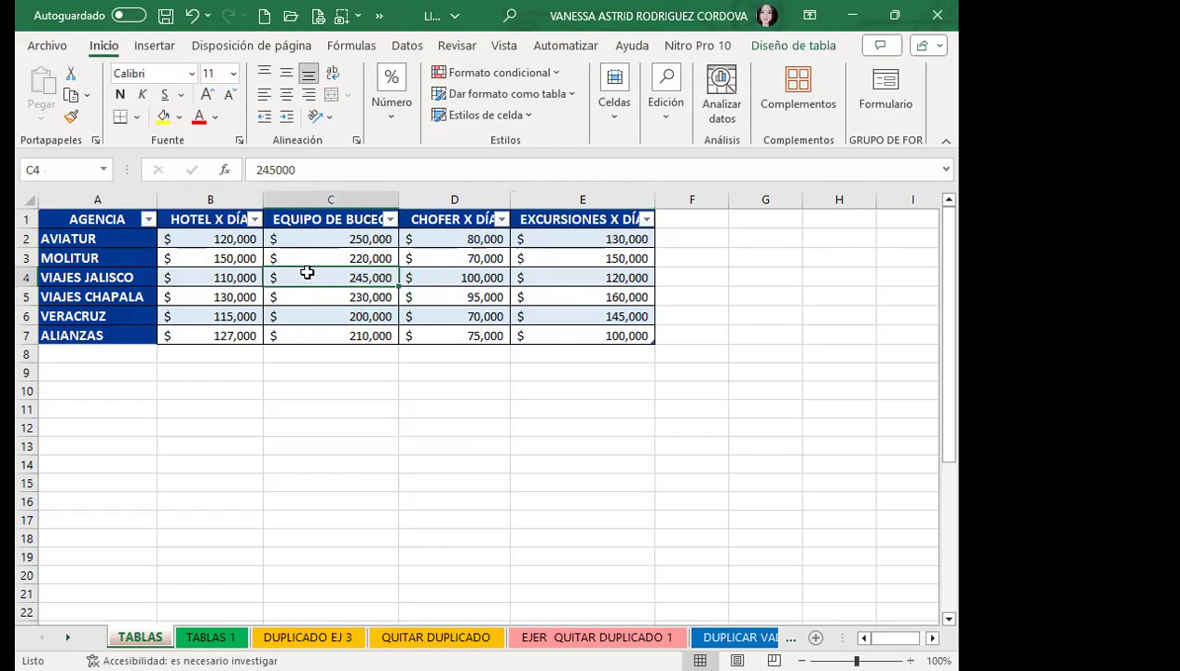
pyautogui.click(827, 49)
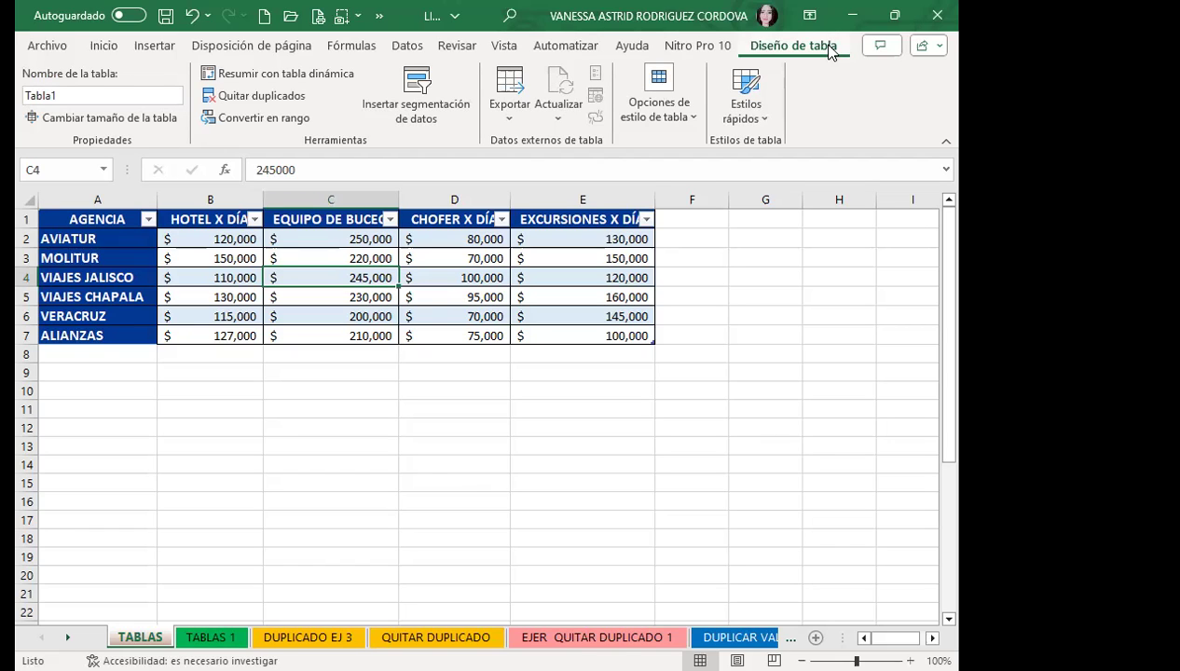
pyautogui.click(840, 313)
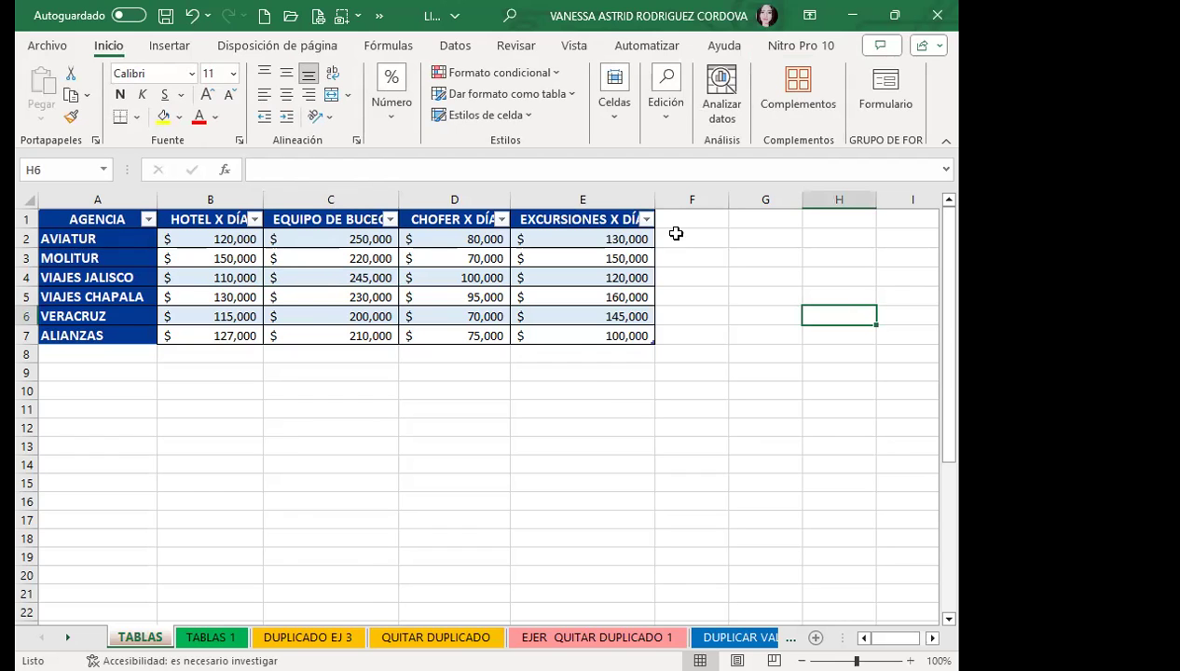
pyautogui.click(403, 282)
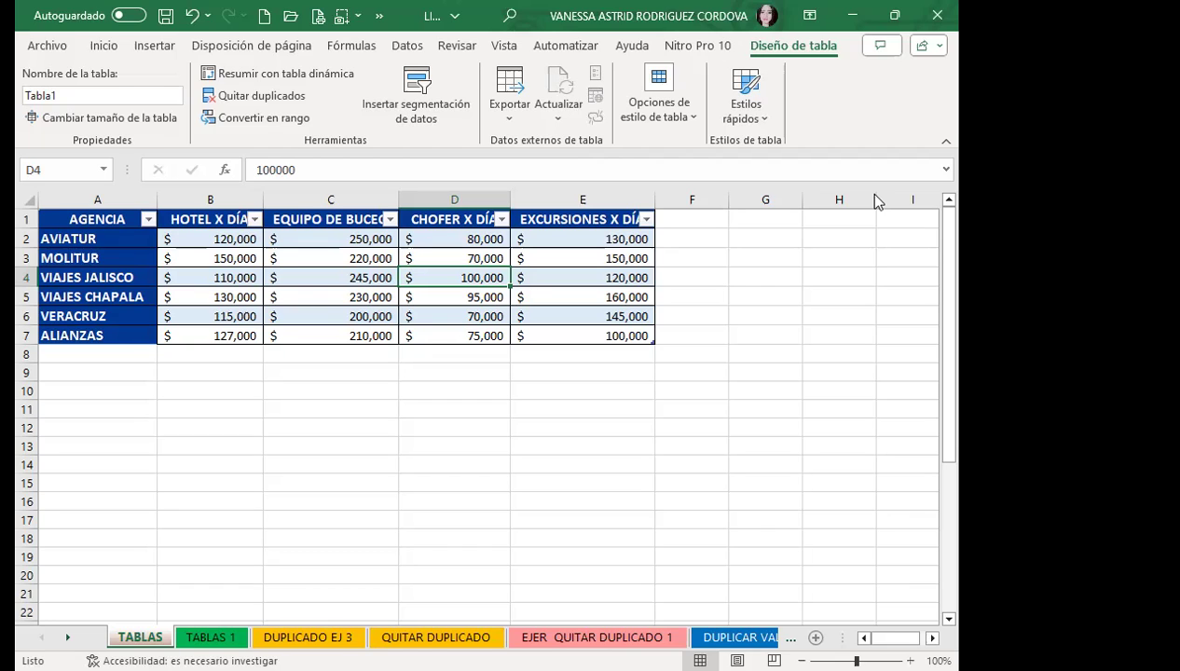
# - Replace Tabla1 with AGENCIA in the table name box, fixing a typo
pyautogui.click(289, 277)
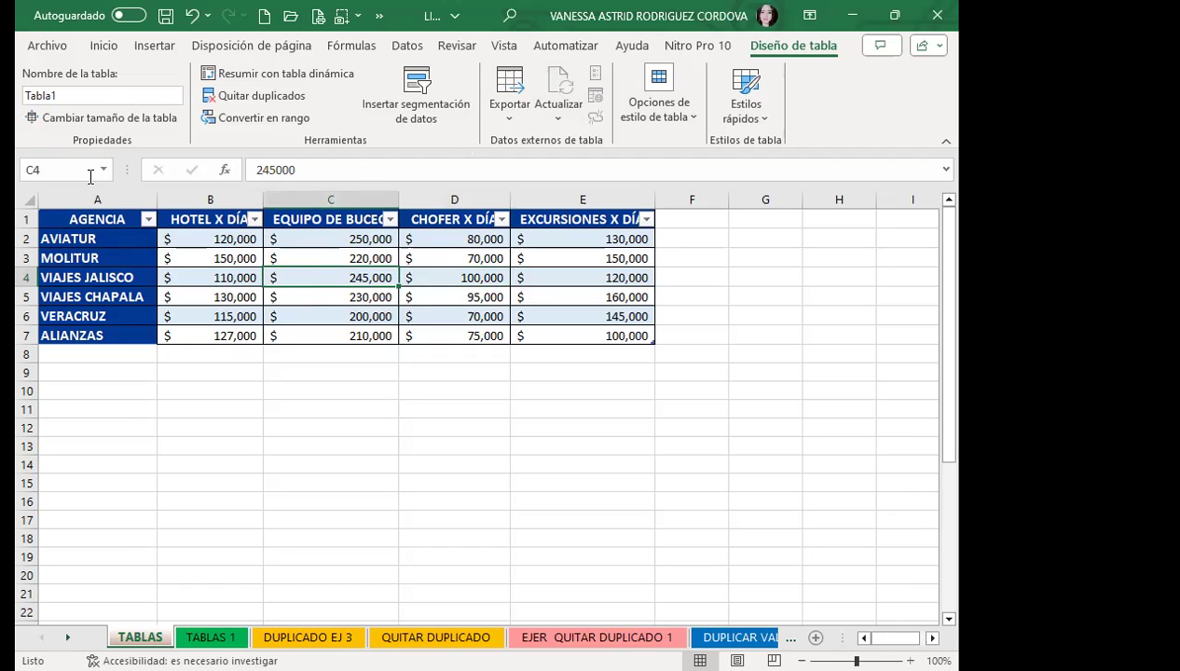
pyautogui.click(105, 99)
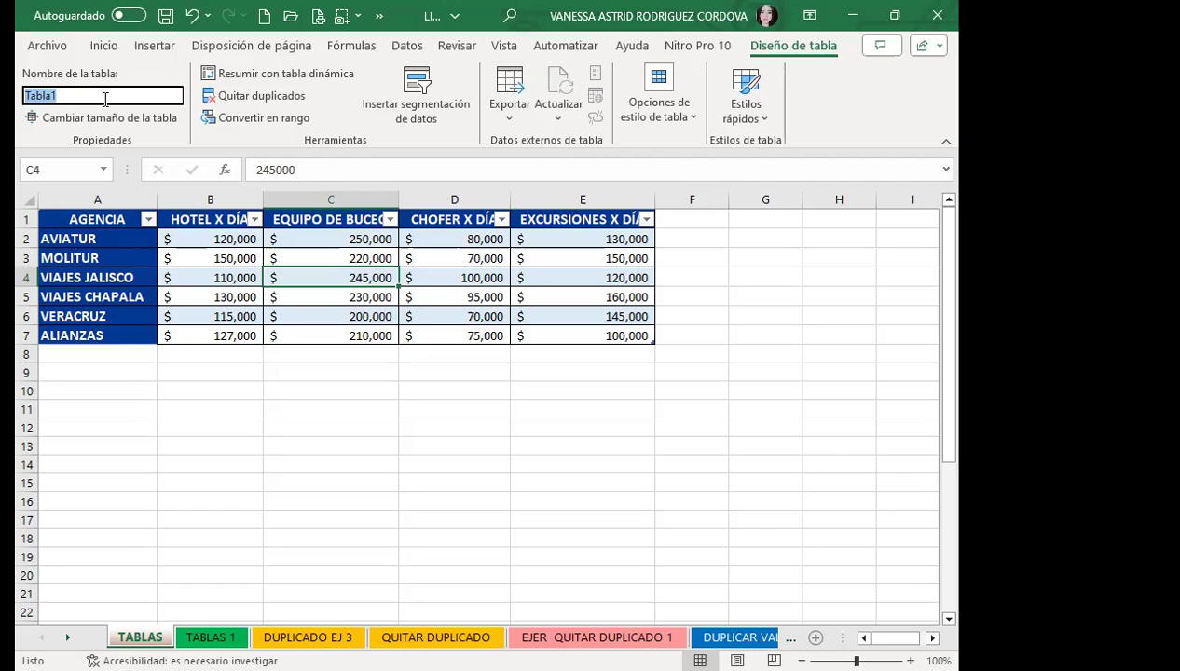
pyautogui.write('ABEN')
pyautogui.press('BackSpace')
pyautogui.press('BackSpace')
pyautogui.press('BackSpace')
pyautogui.write('GENCIA')
# - Commit the AGENCIA table name and select cell C4 inside the table
pyautogui.click(135, 257)
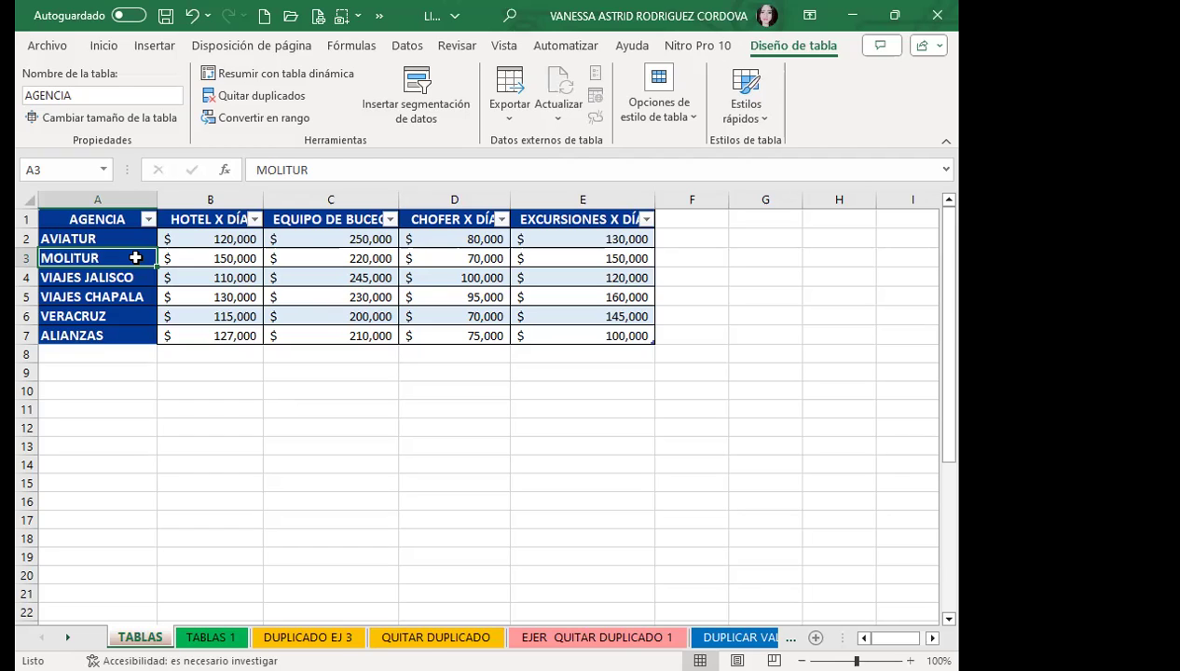
pyautogui.click(299, 270)
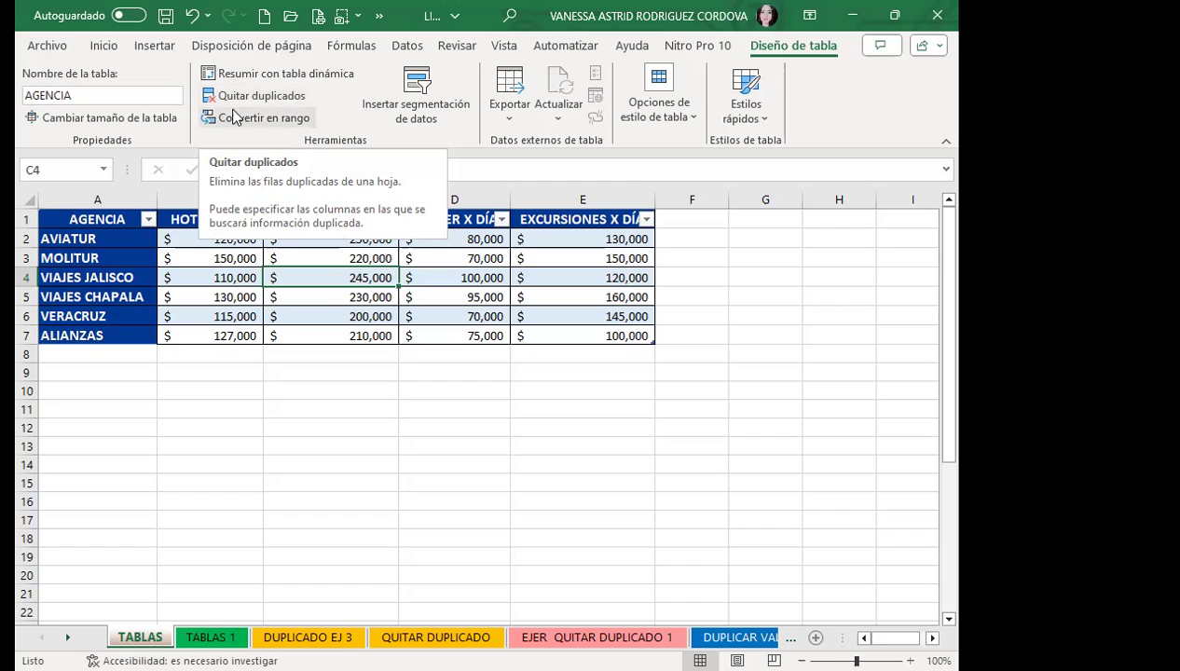
pyautogui.click(410, 47)
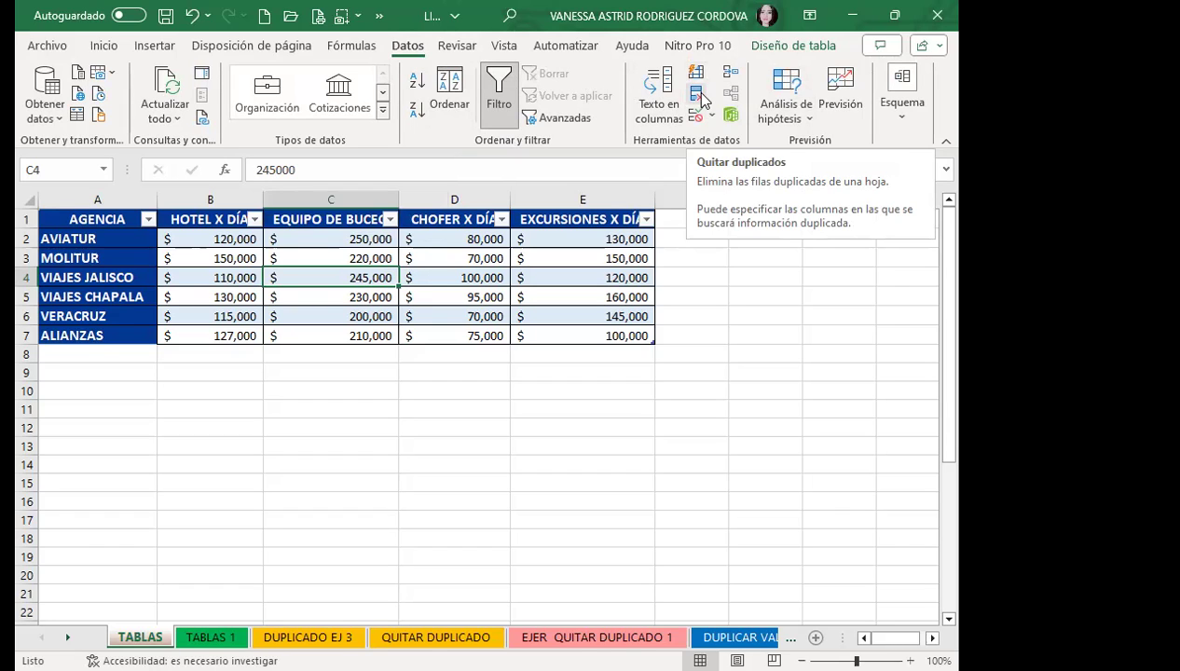
pyautogui.click(767, 45)
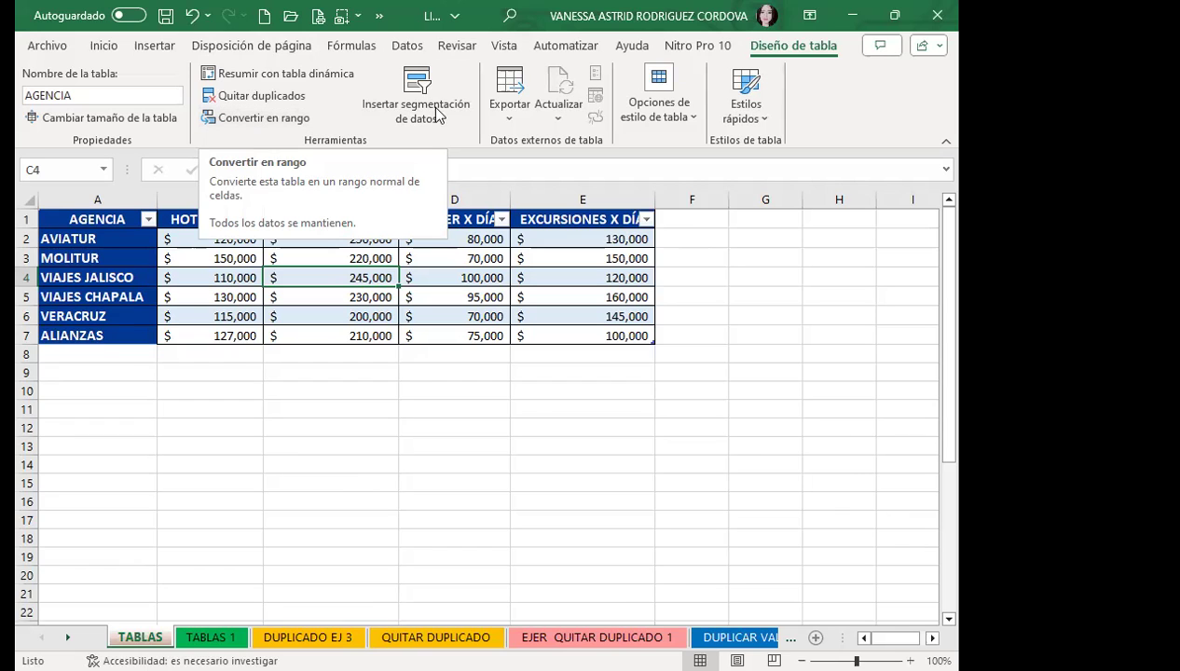
pyautogui.click(449, 243)
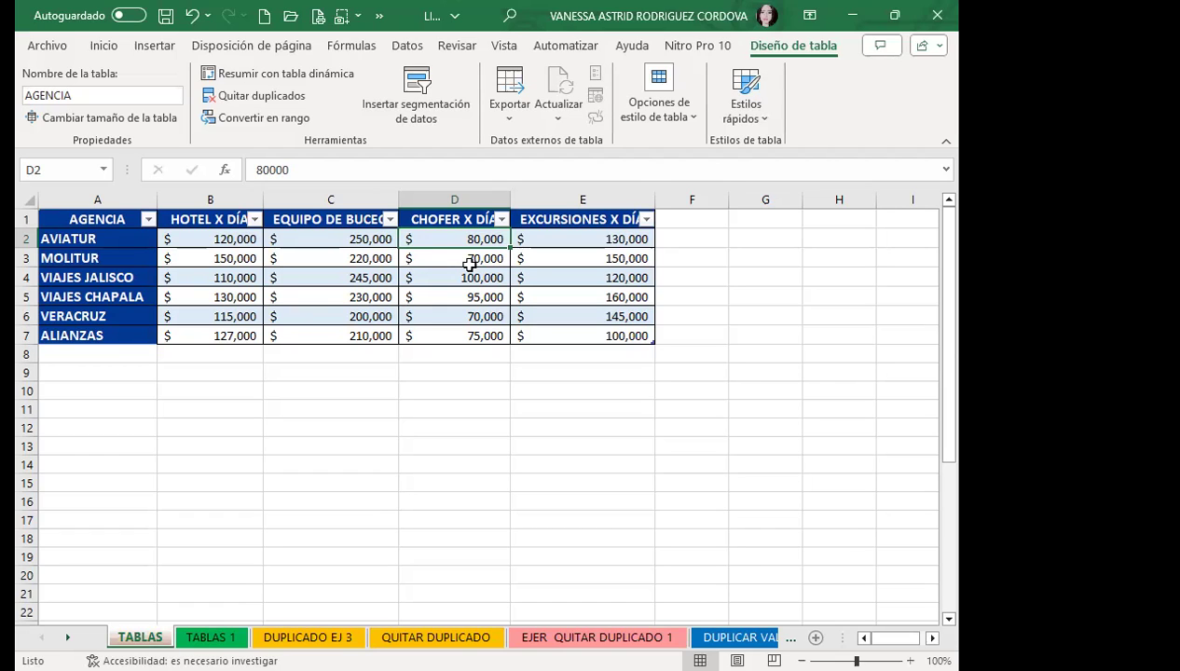
pyautogui.click(510, 115)
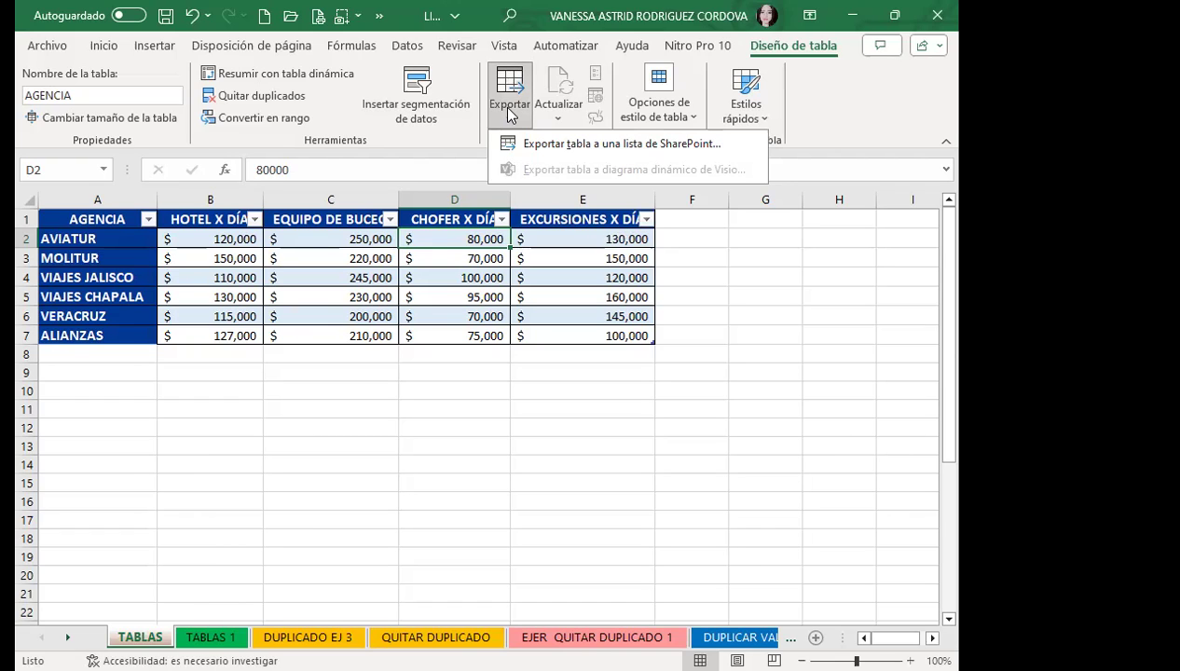
pyautogui.click(423, 287)
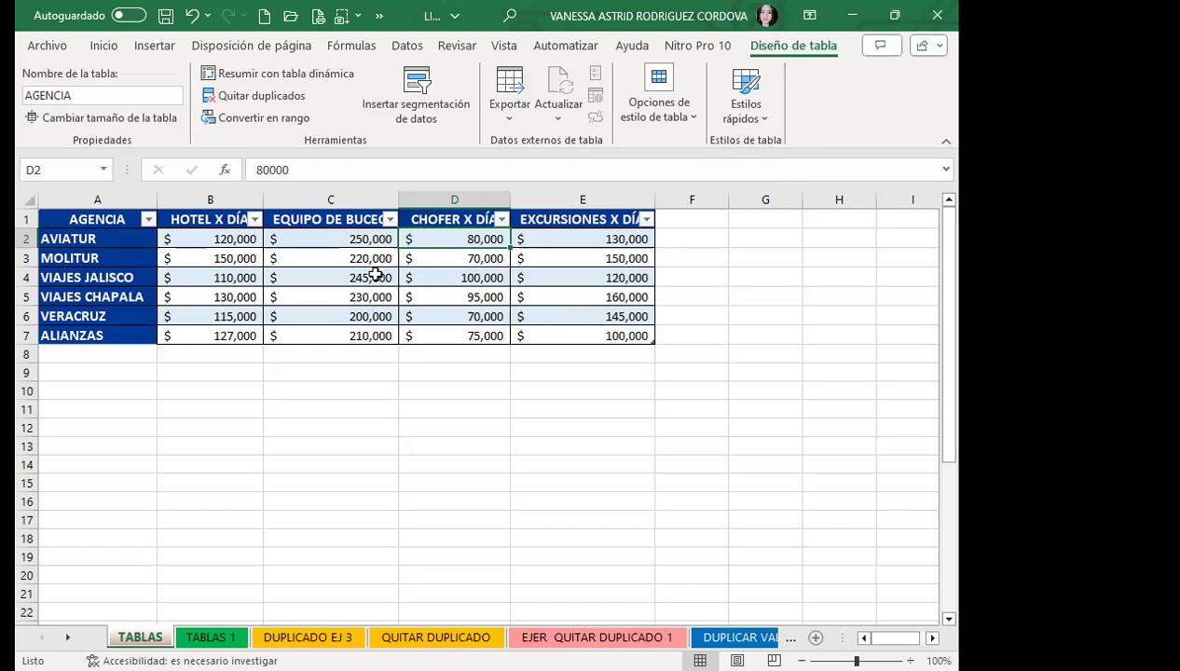
pyautogui.click(555, 112)
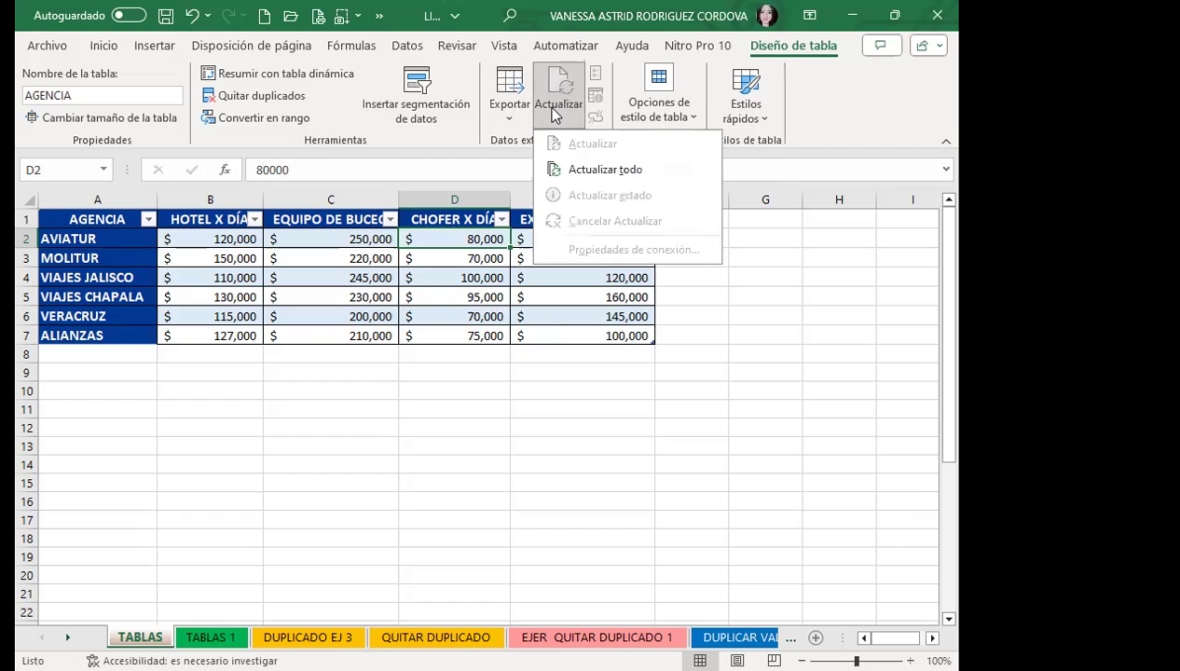
pyautogui.click(667, 363)
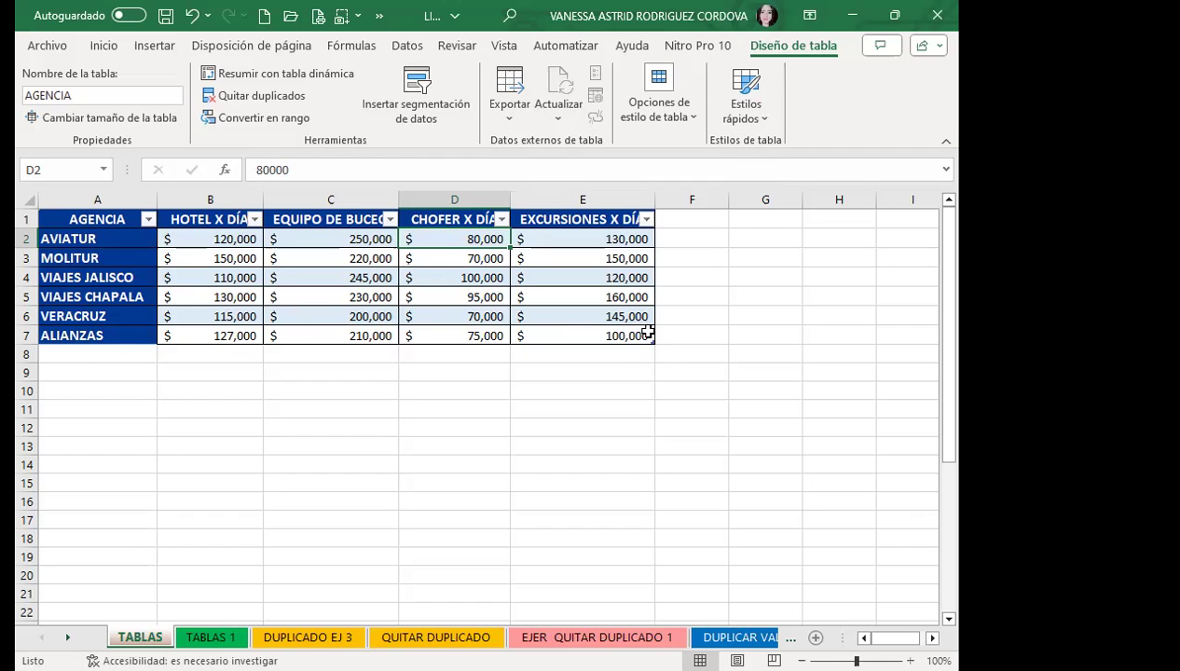
pyautogui.click(395, 279)
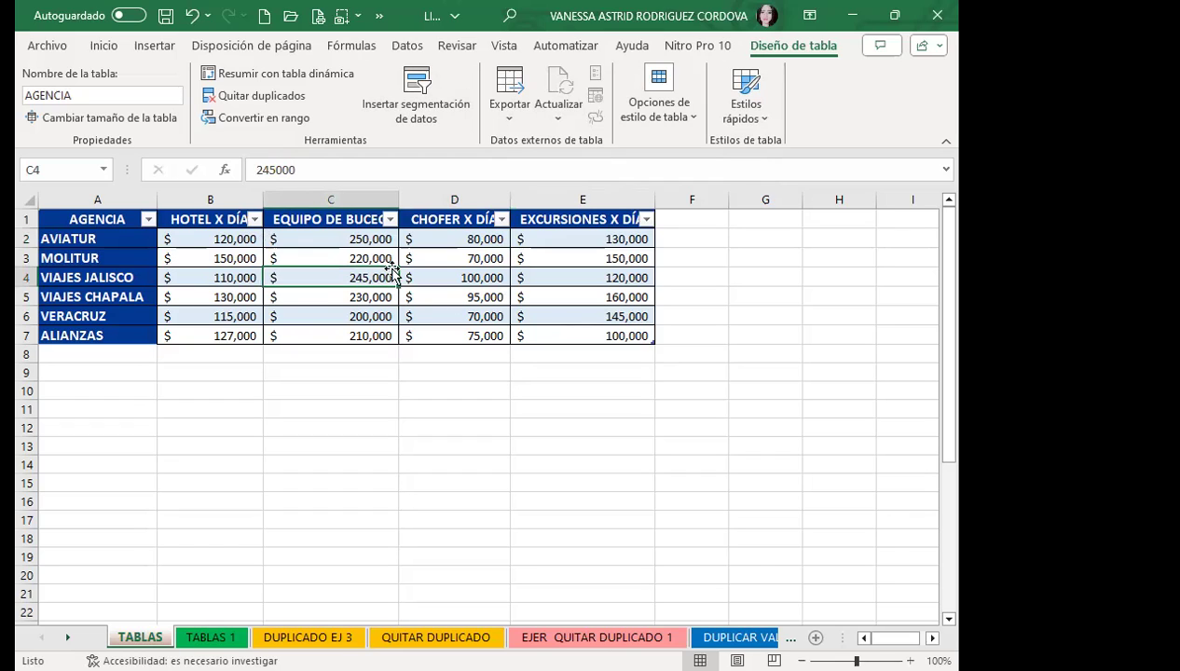
# - Open the Estilos rápidos gallery of Claro and Medio styles for AGENCIA
pyautogui.click(691, 119)
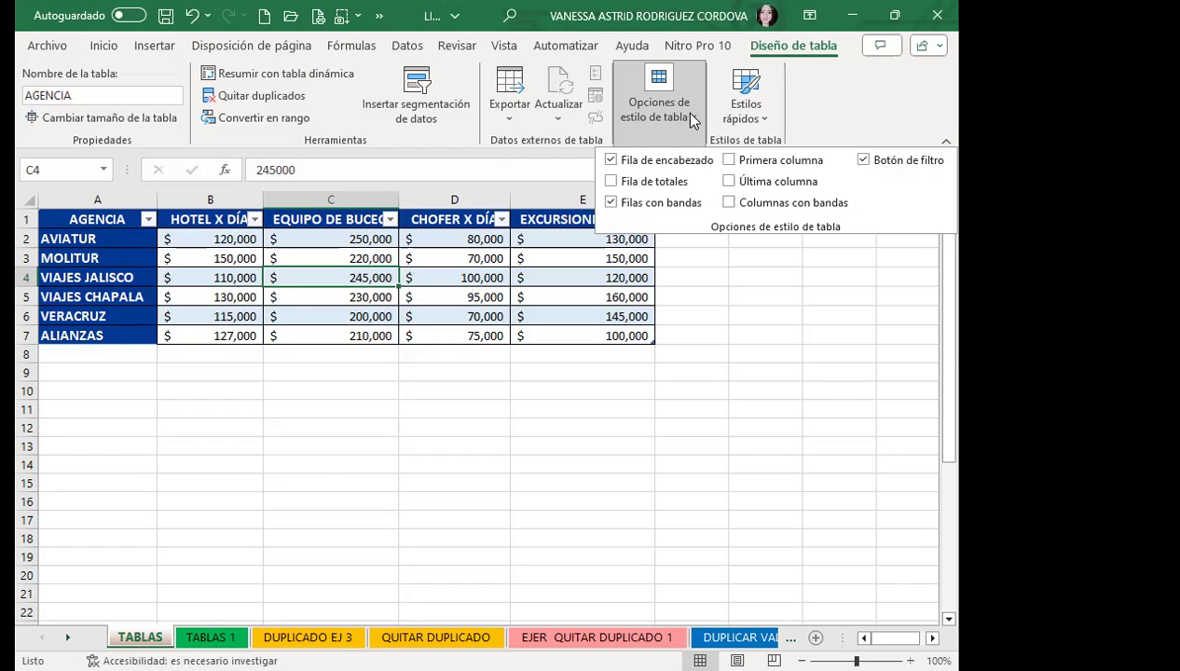
pyautogui.click(765, 127)
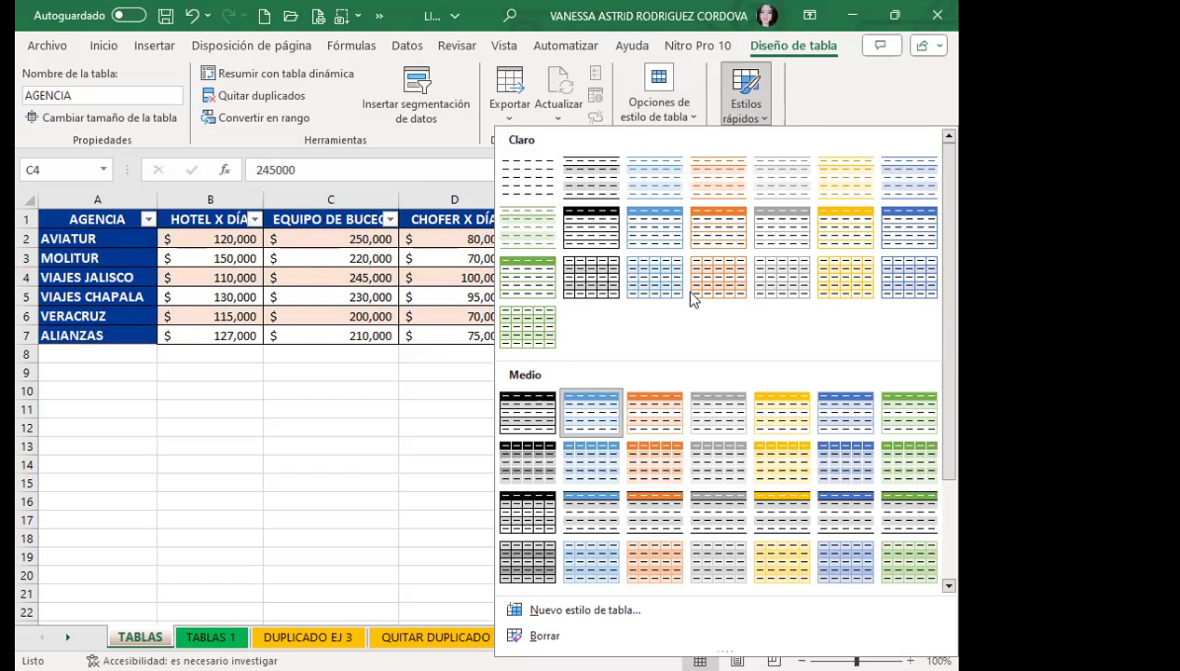
pyautogui.scroll(-3, 683, 289)
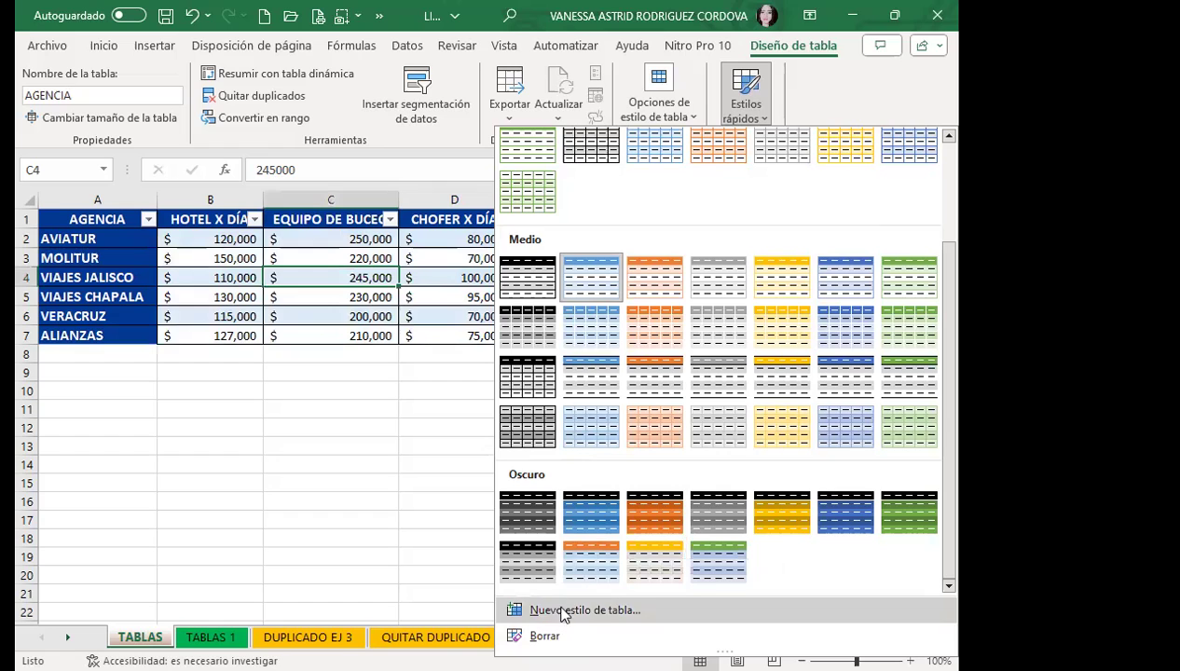
pyautogui.scroll(3, 669, 274)
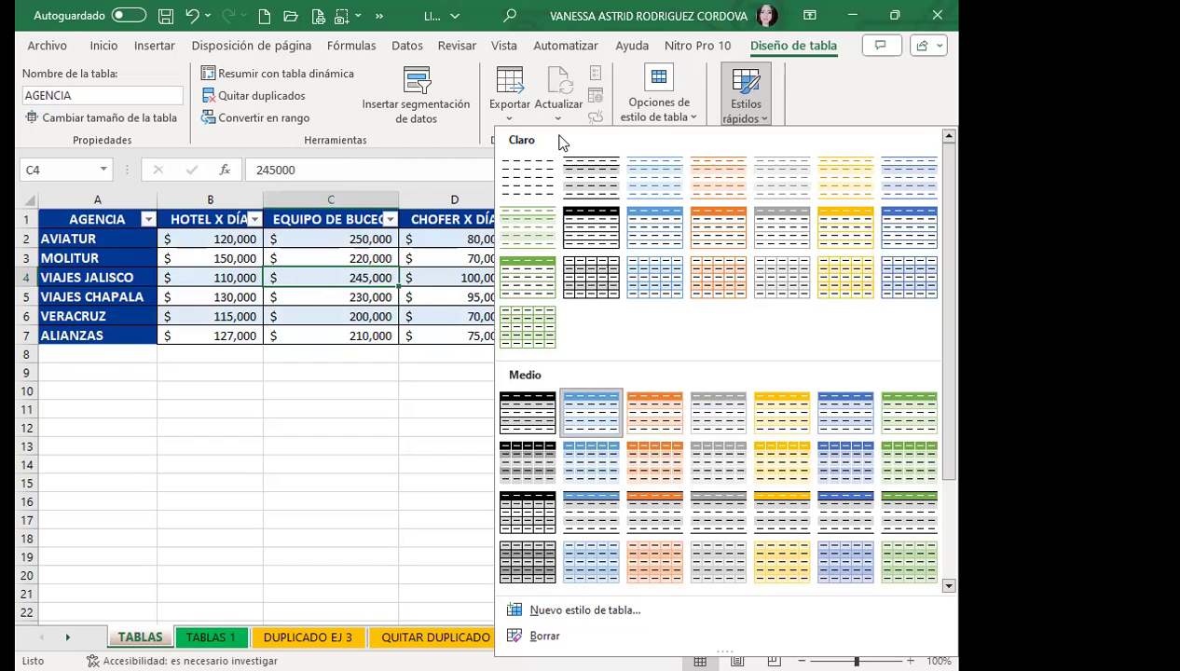
pyautogui.click(757, 120)
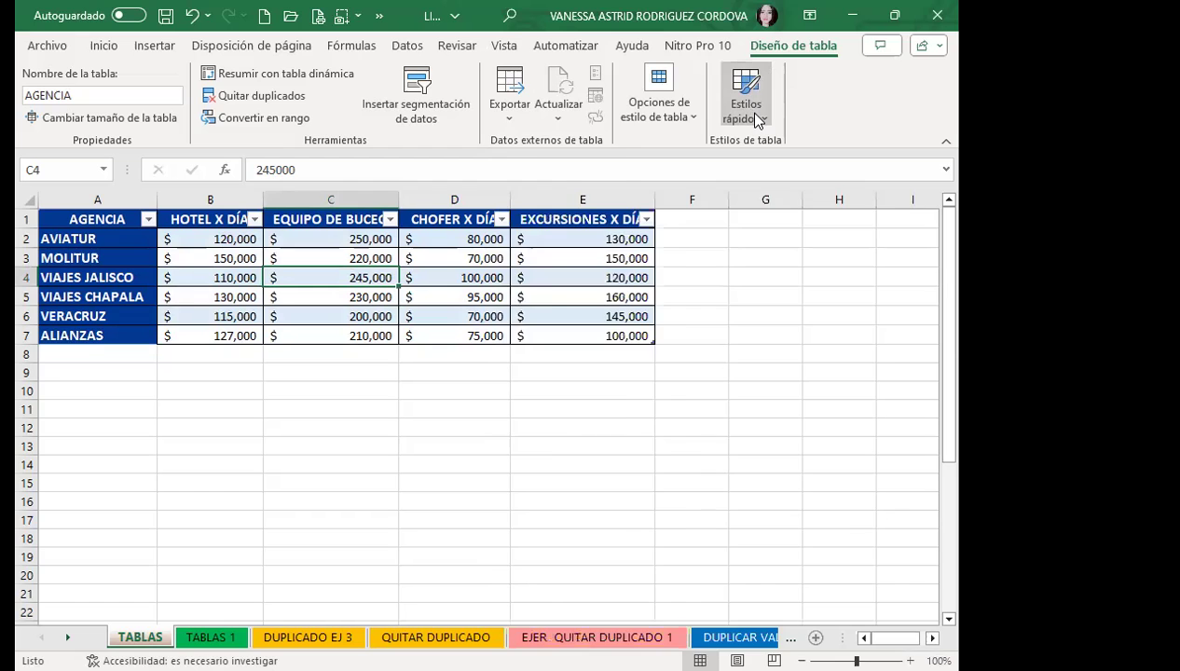
pyautogui.click(757, 119)
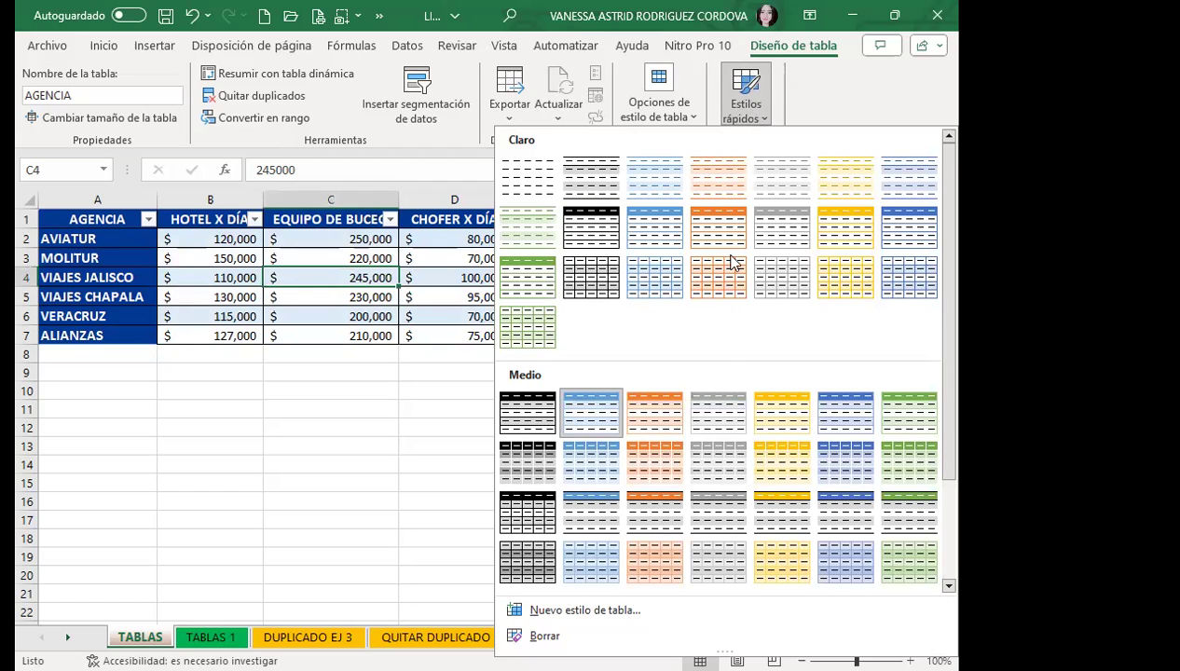
pyautogui.scroll(-3, 725, 419)
pyautogui.scroll(3, 627, 270)
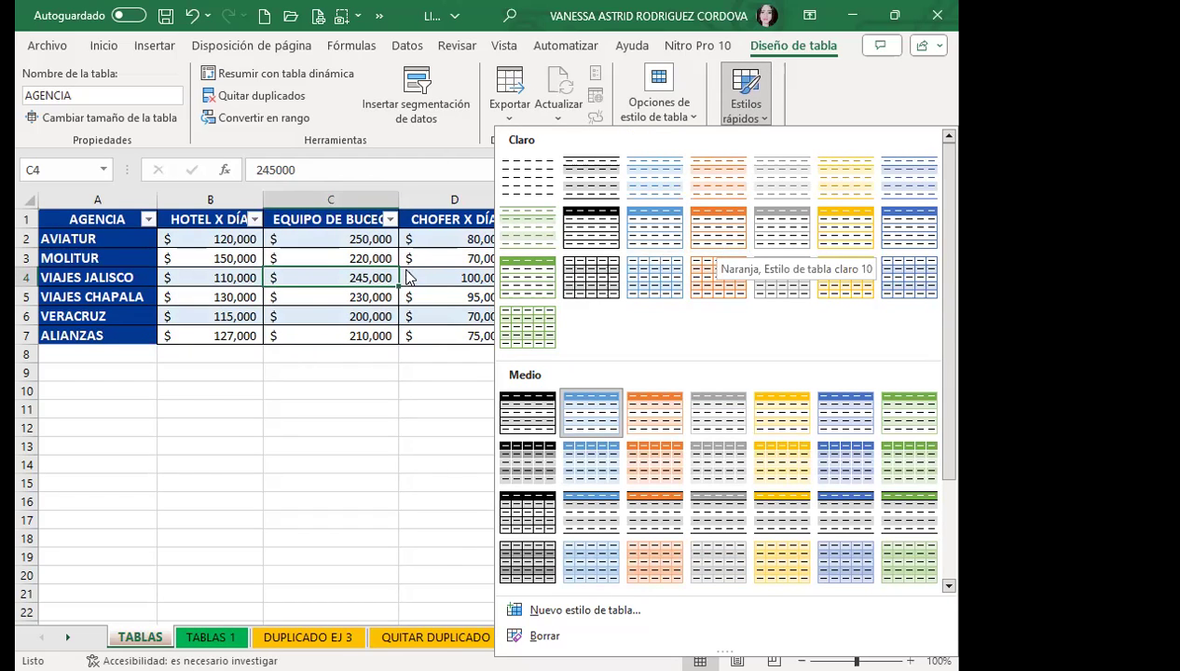
pyautogui.click(365, 414)
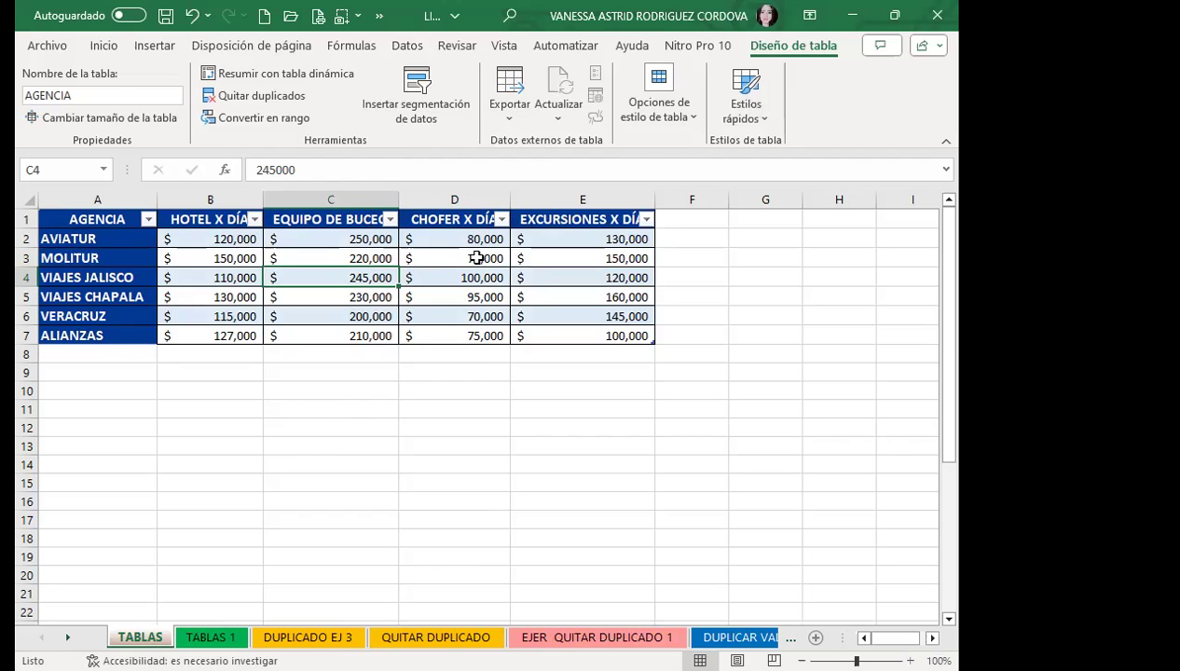
# - Hide the AGENCIA header filter buttons with Ctrl+Shift+L
pyautogui.press('F2')
pyautogui.hotkey('shift', 'Home')
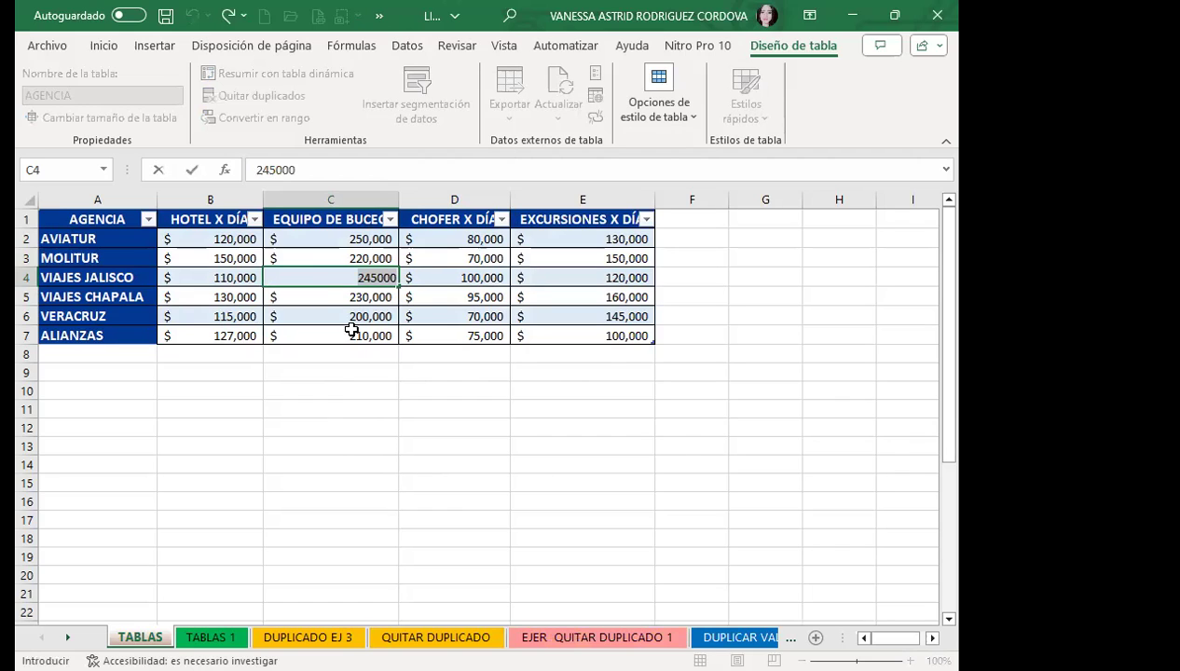
pyautogui.click(322, 308)
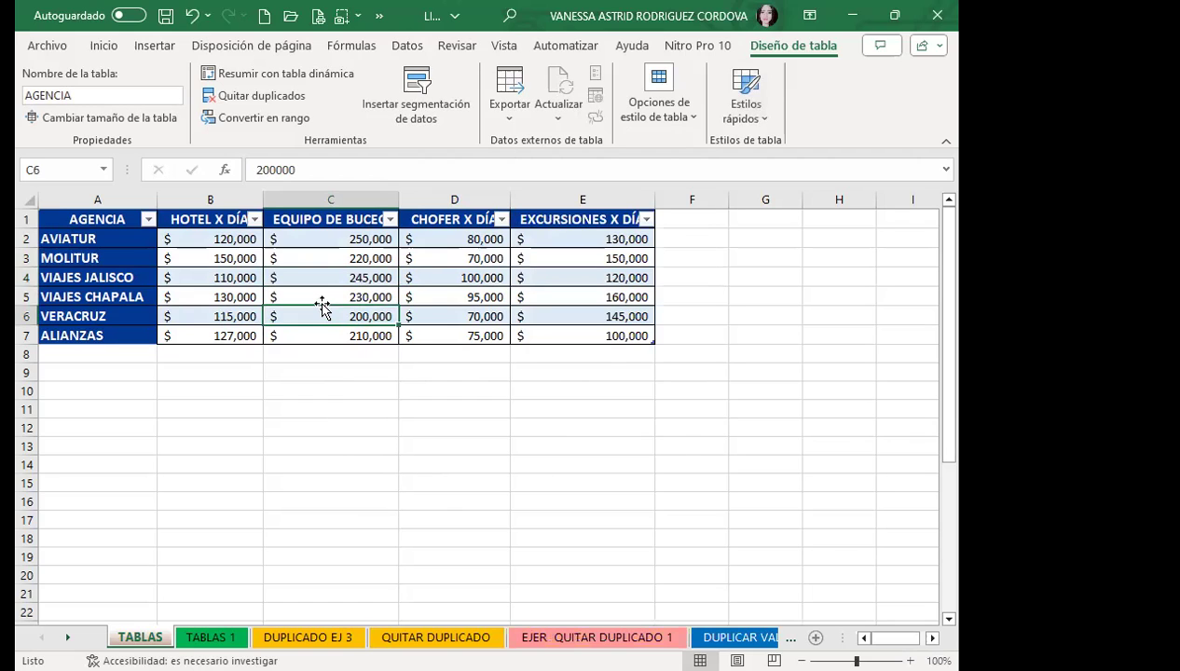
pyautogui.hotkey('ctrl', 'shift', 'l')
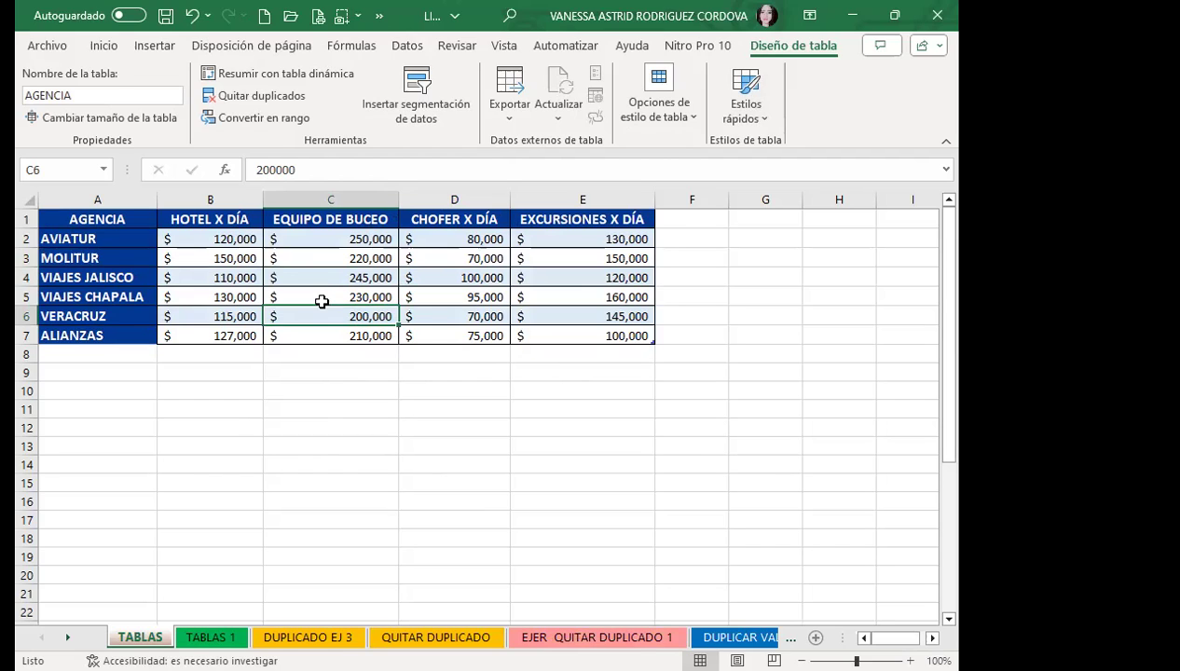
pyautogui.click(429, 309)
pyautogui.click(594, 293)
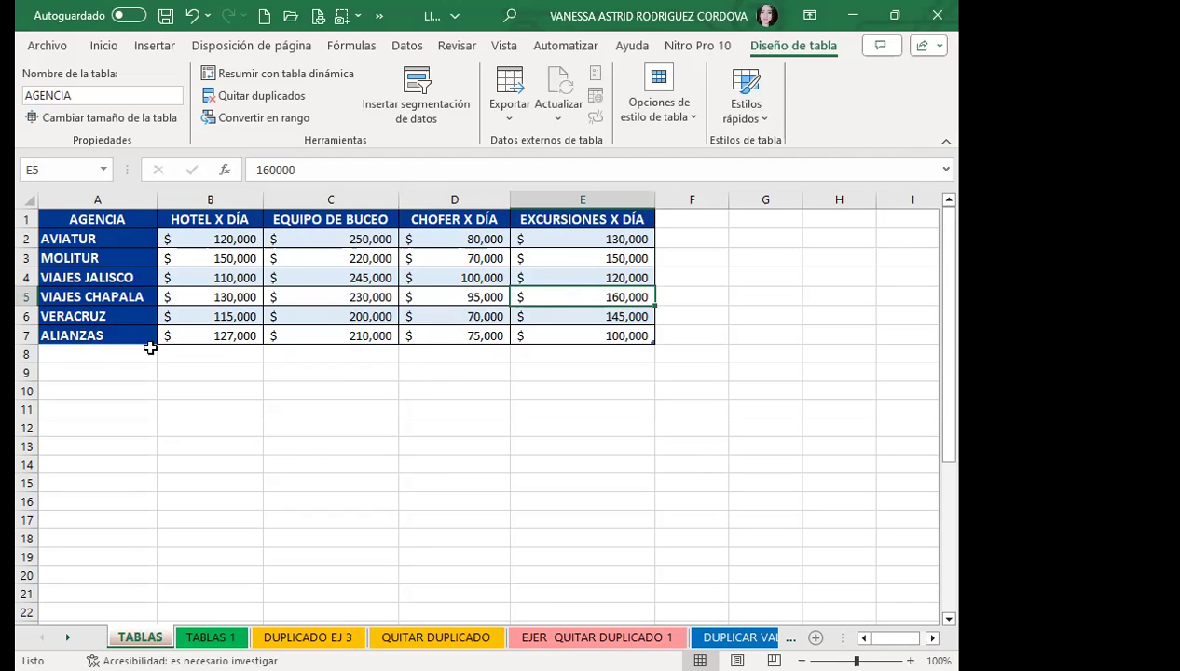
pyautogui.click(93, 353)
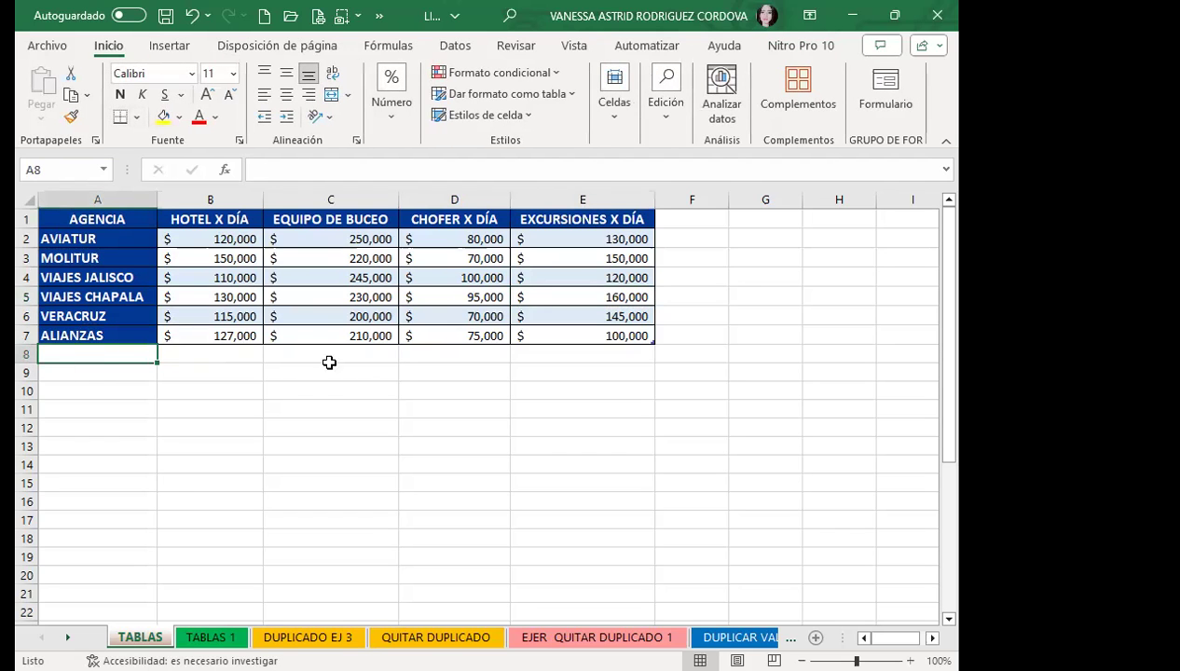
pyautogui.click(298, 295)
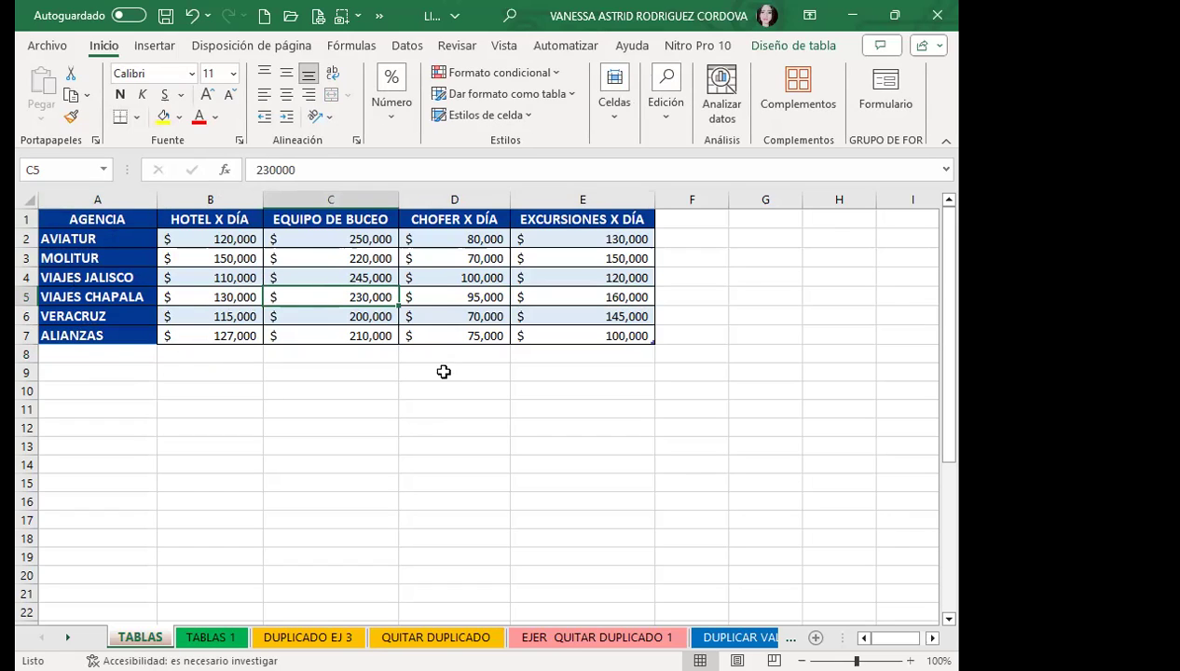
pyautogui.click(442, 292)
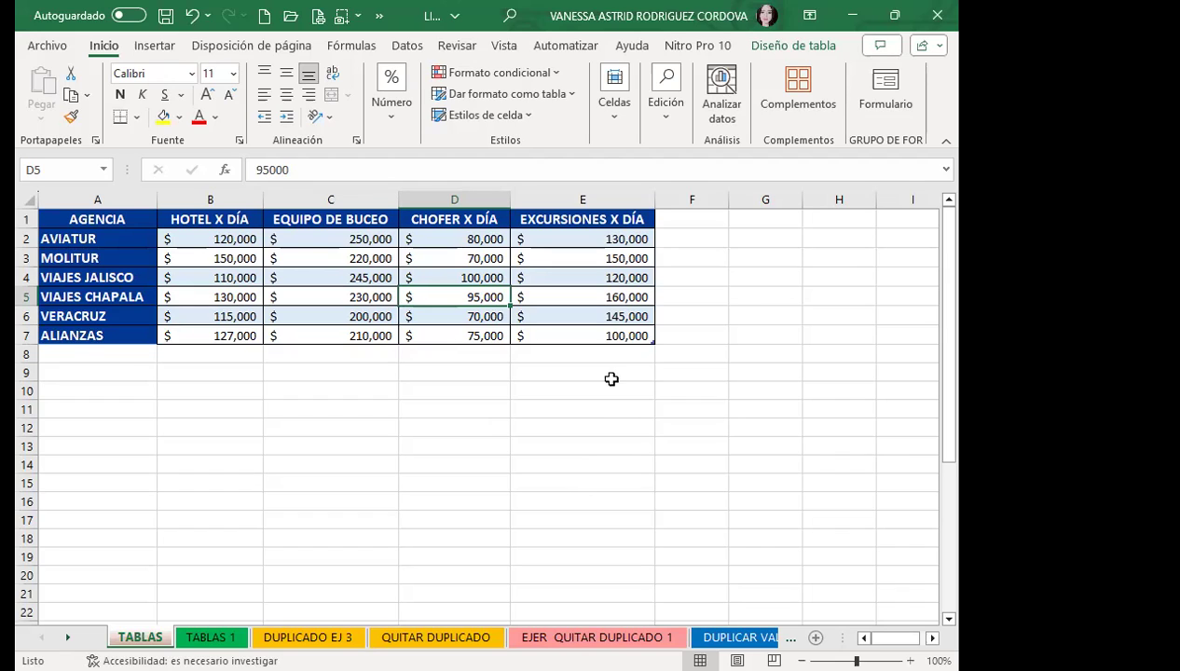
# - Drag the table's resize handle to extend AGENCIA to row 13, then row 22
pyautogui.moveTo(653, 342); pyautogui.dragTo(655, 463)
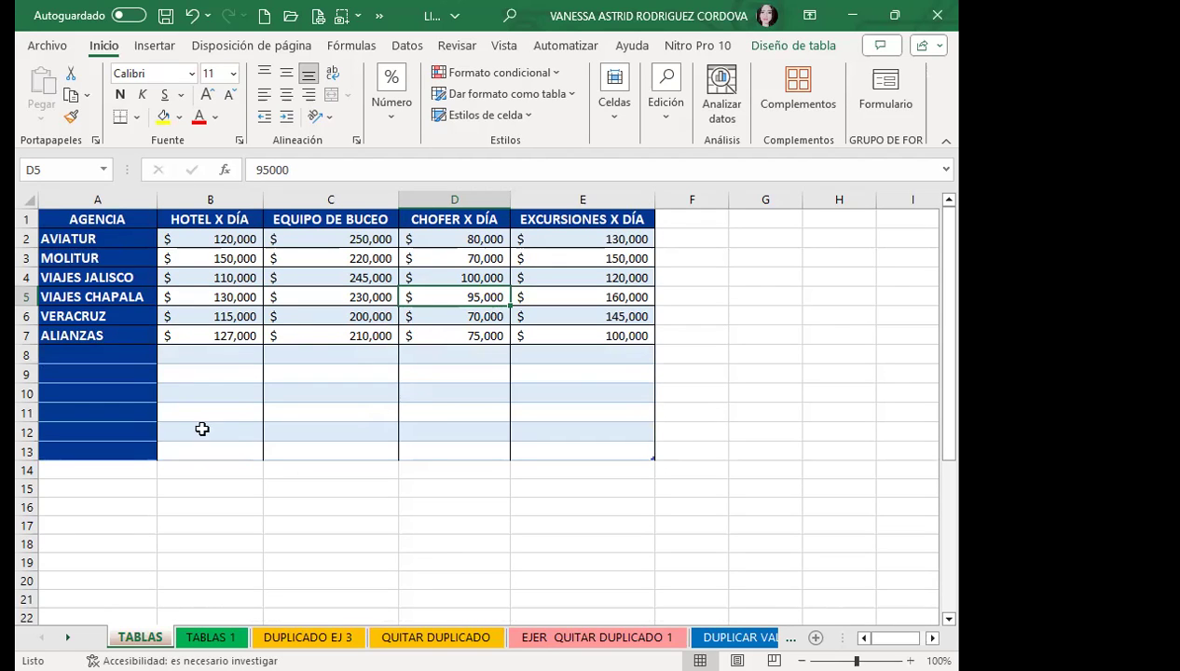
pyautogui.click(270, 372)
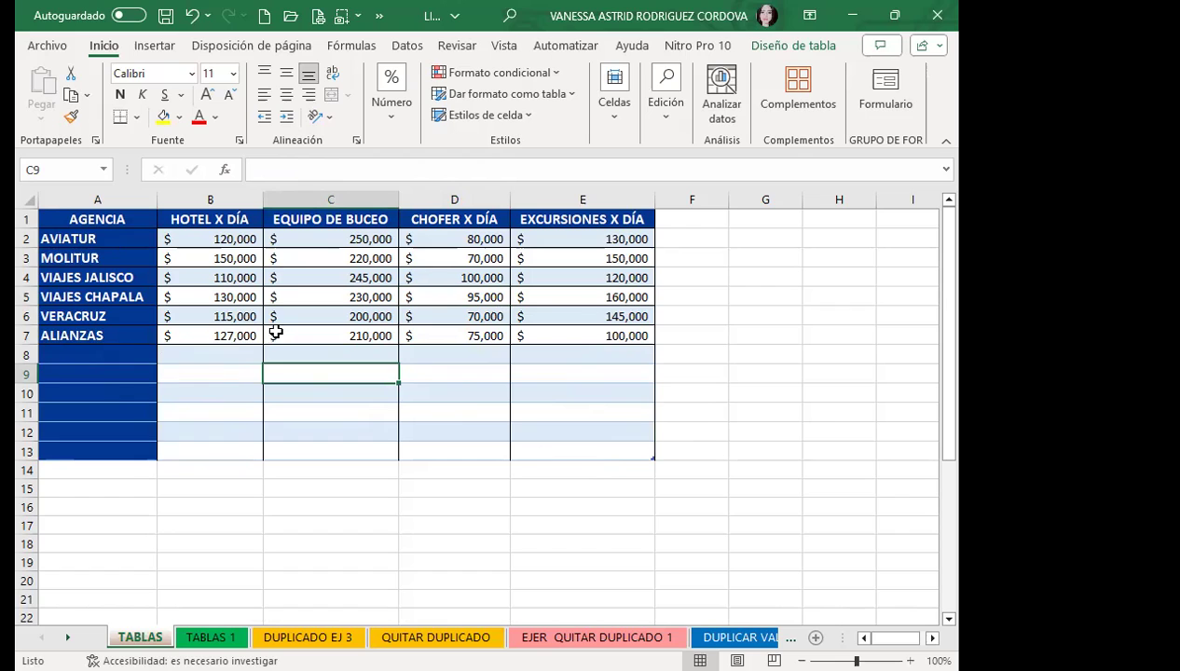
pyautogui.click(470, 395)
pyautogui.scroll(-2, 368, 368)
pyautogui.moveTo(653, 349); pyautogui.dragTo(658, 524)
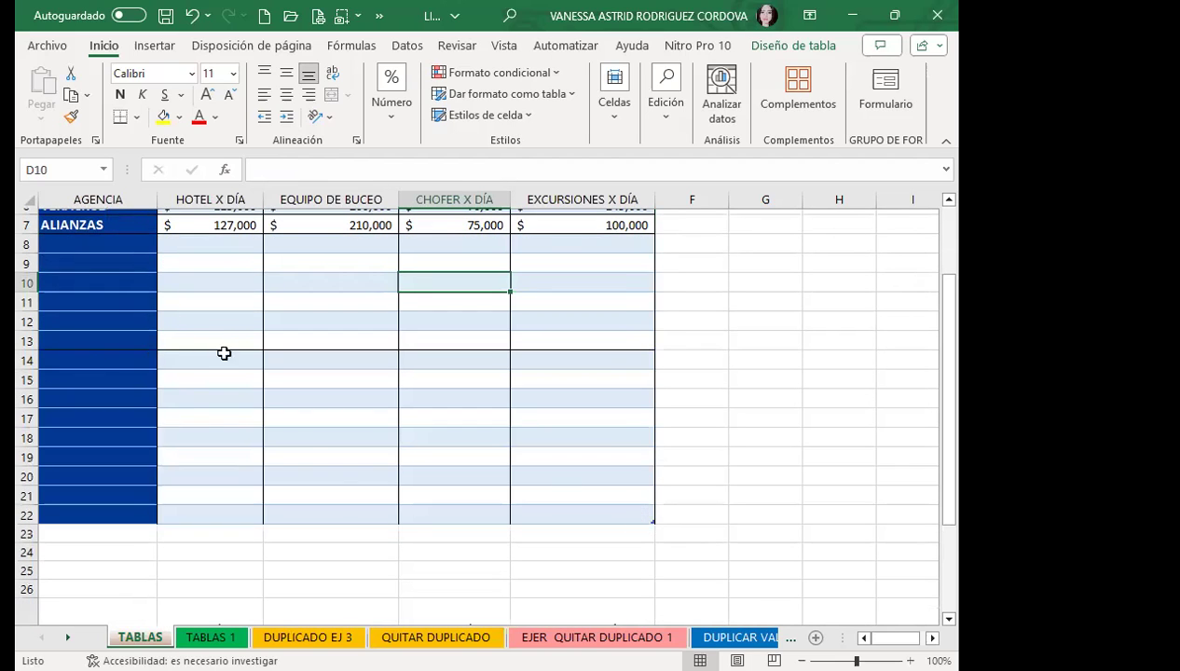
pyautogui.scroll(2, 340, 498)
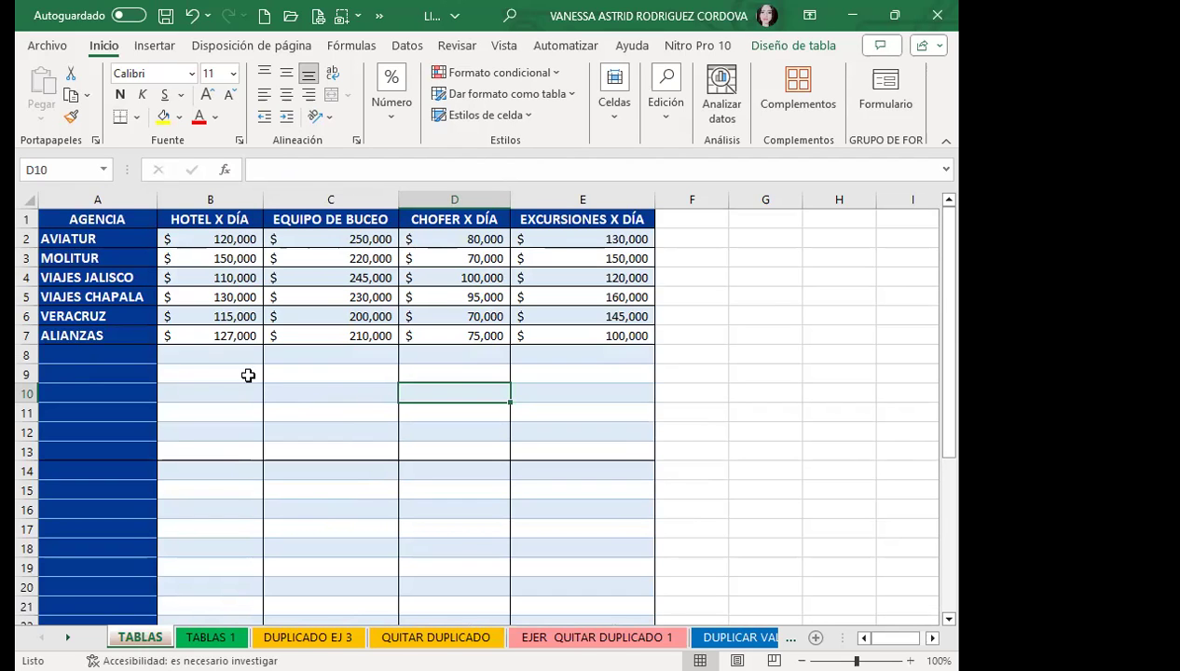
pyautogui.scroll(-3, 270, 382)
pyautogui.scroll(2, 342, 403)
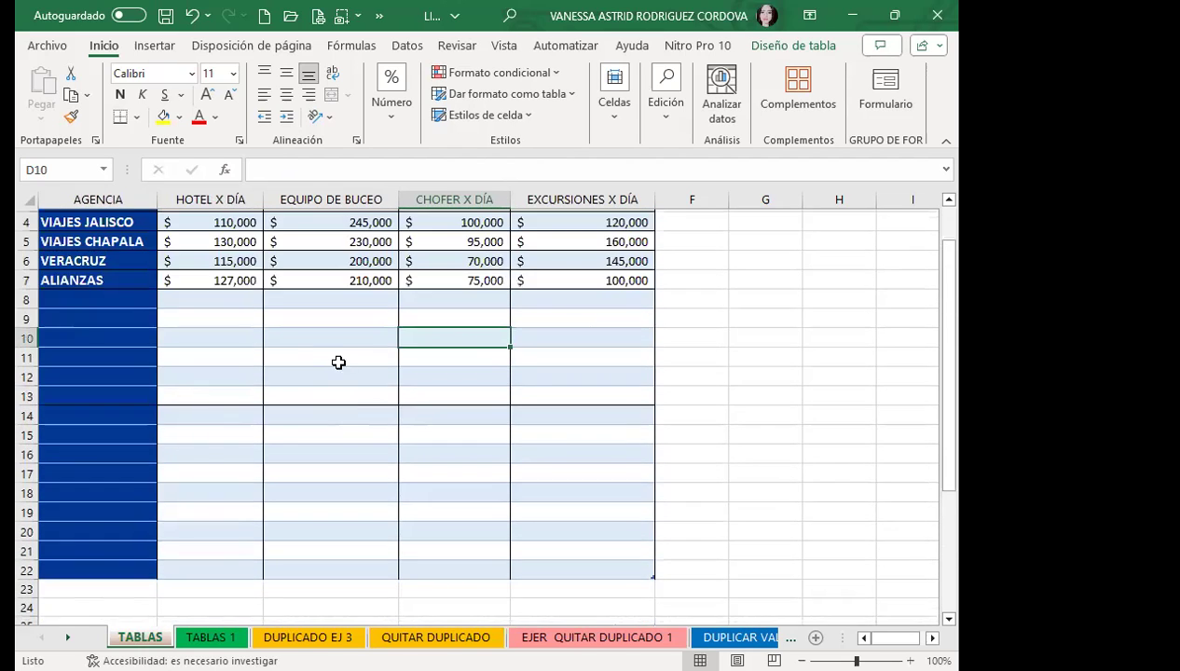
# - Inspect the new empty banded rows, selecting cells such as A13 and D13
pyautogui.click(341, 359)
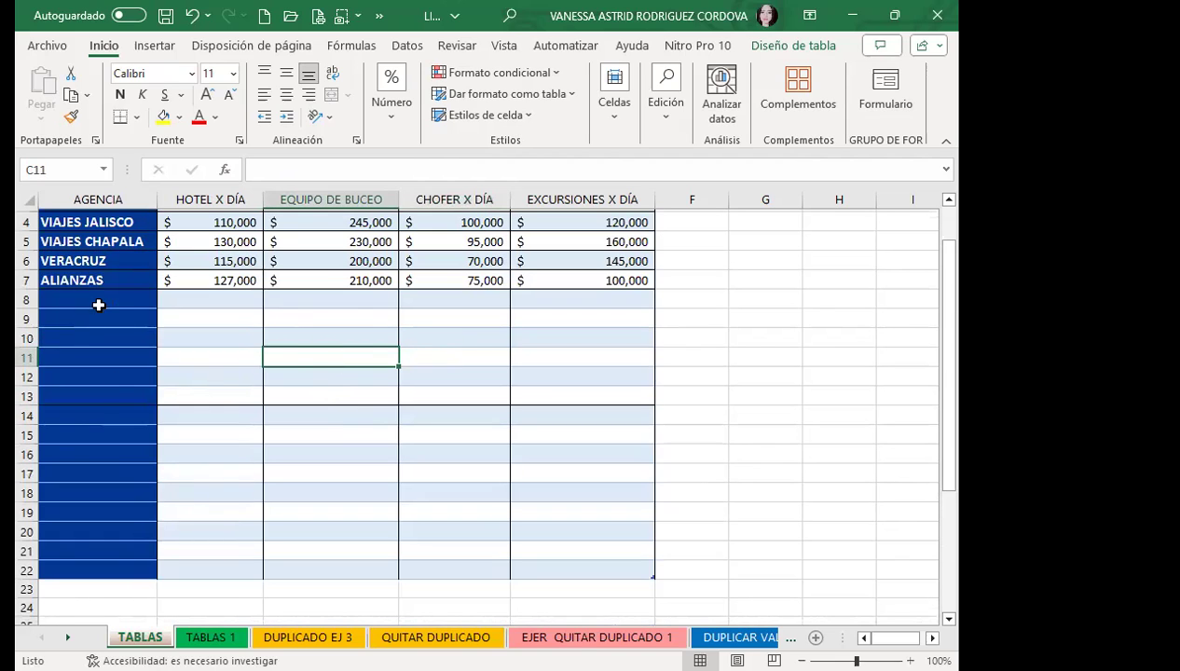
pyautogui.moveTo(97, 299); pyautogui.dragTo(97, 319)
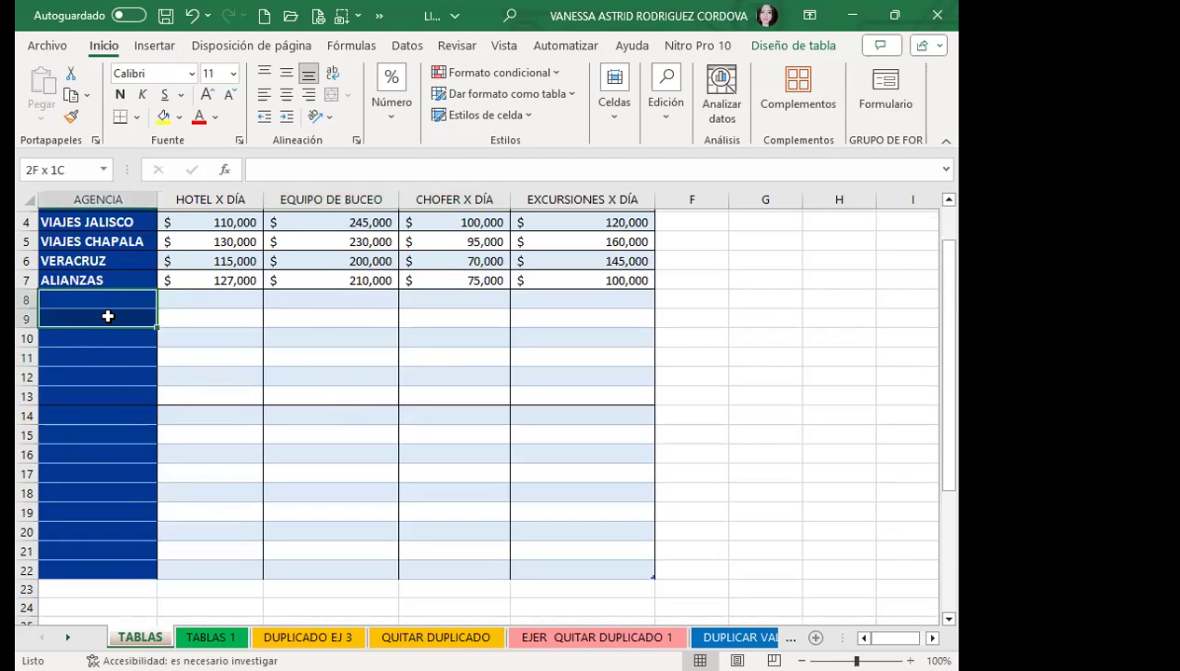
pyautogui.click(29, 396)
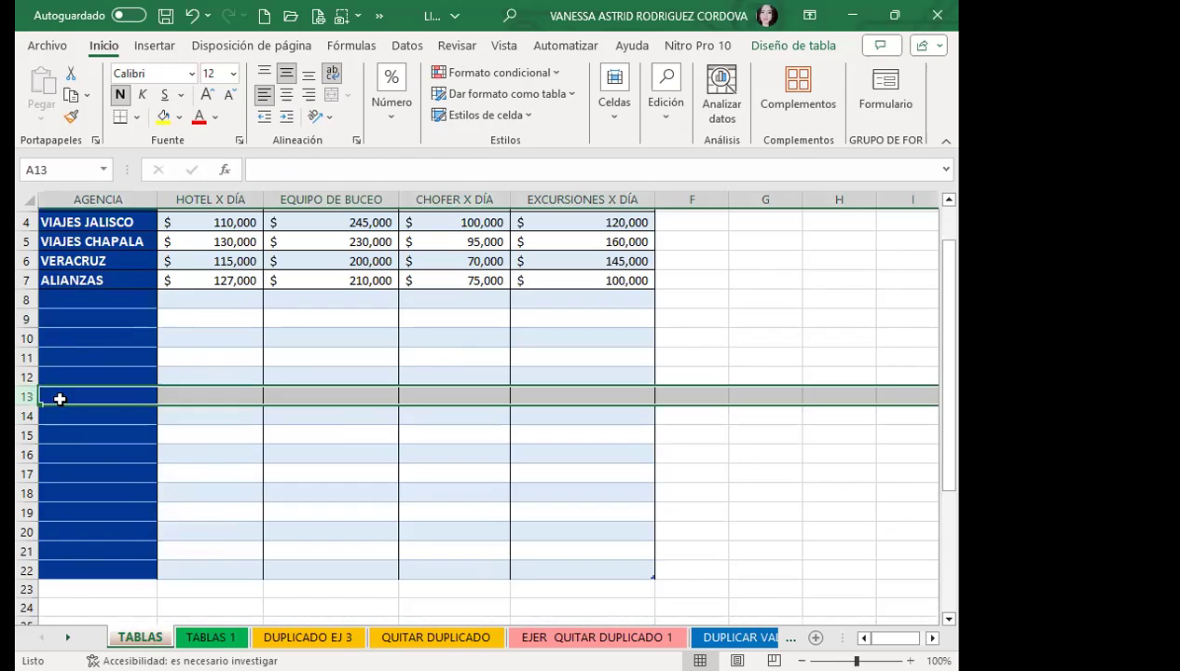
pyautogui.click(116, 410)
pyautogui.click(116, 399)
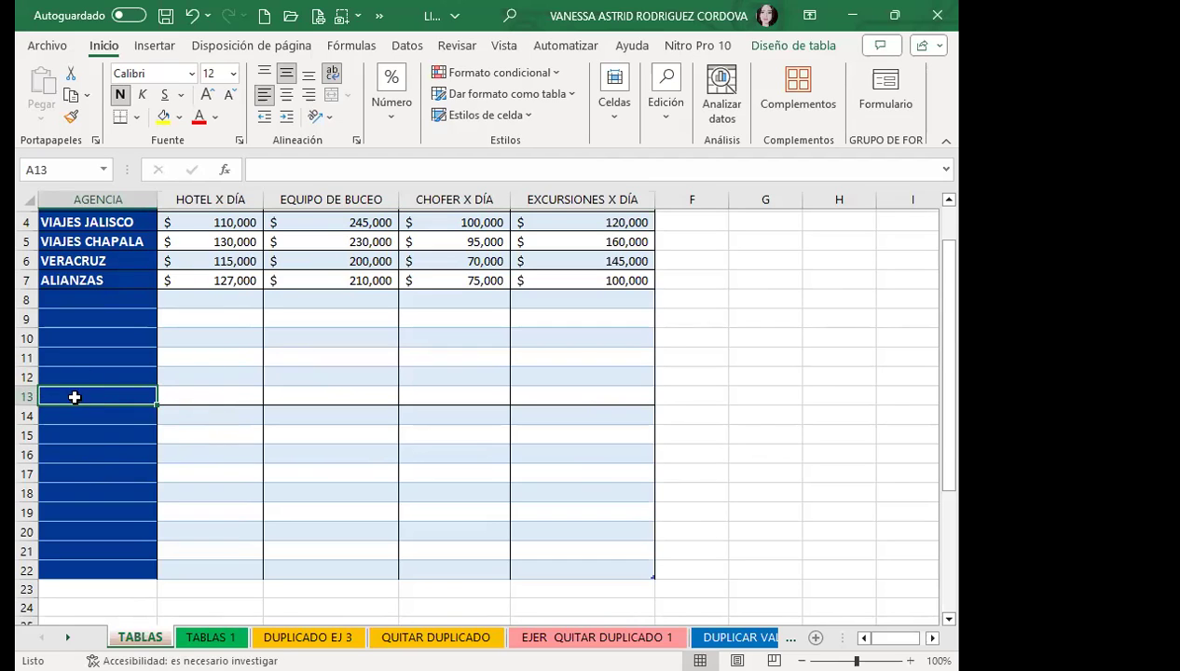
pyautogui.click(442, 392)
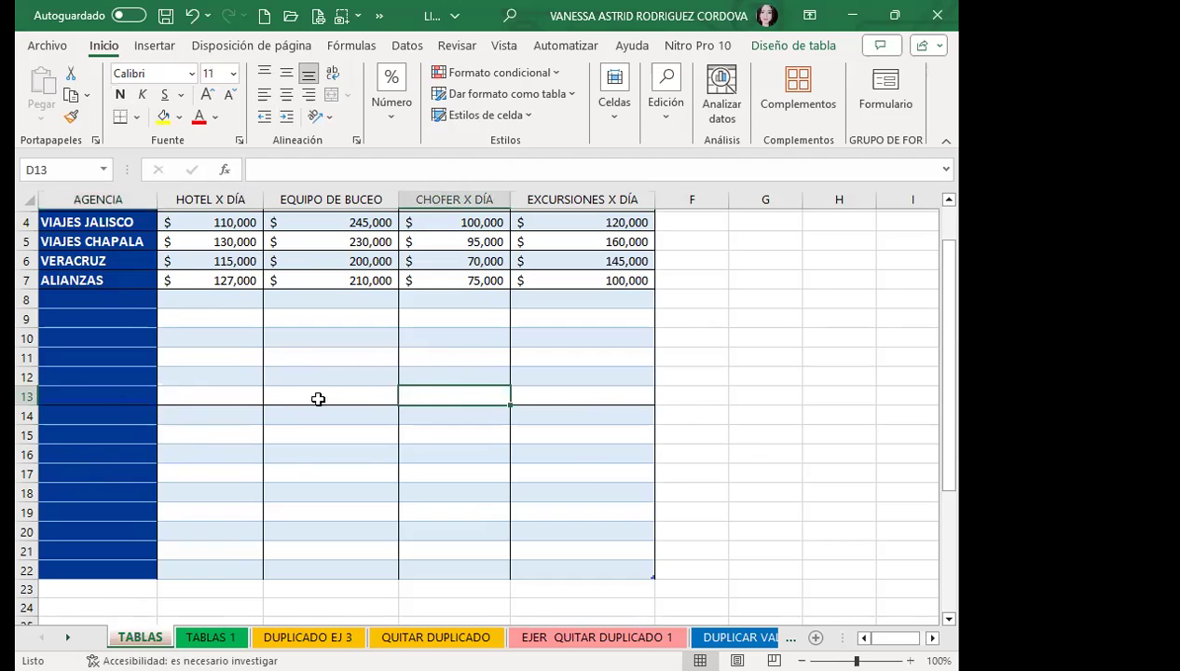
pyautogui.scroll(-2, 92, 460)
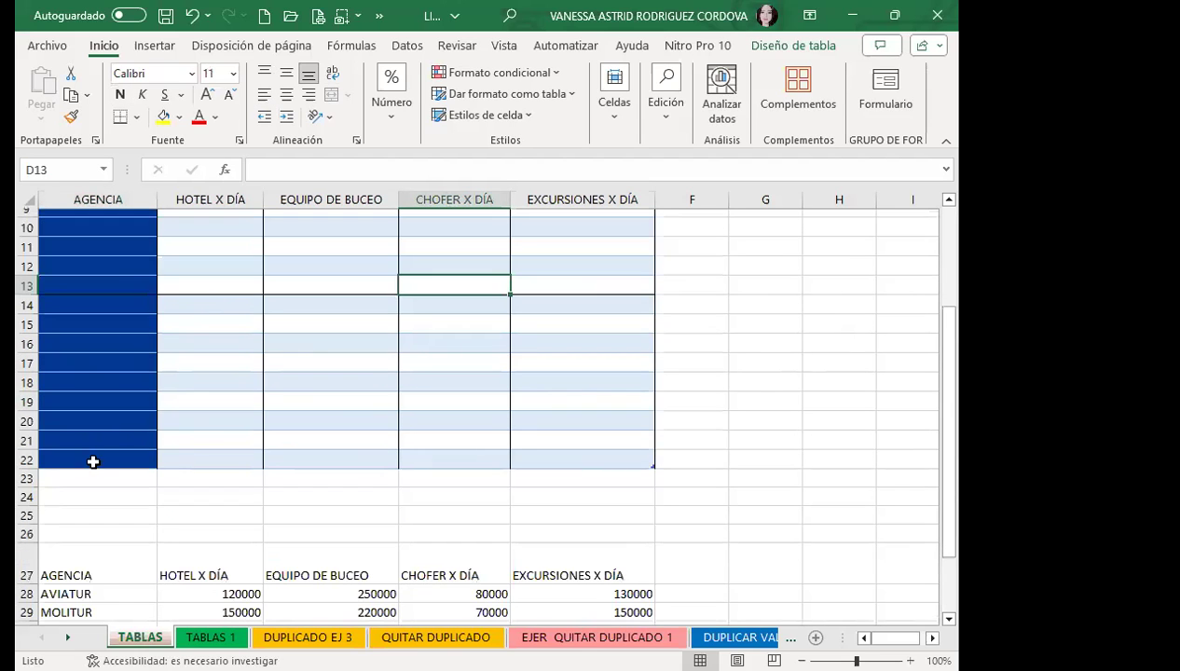
pyautogui.scroll(1, 254, 436)
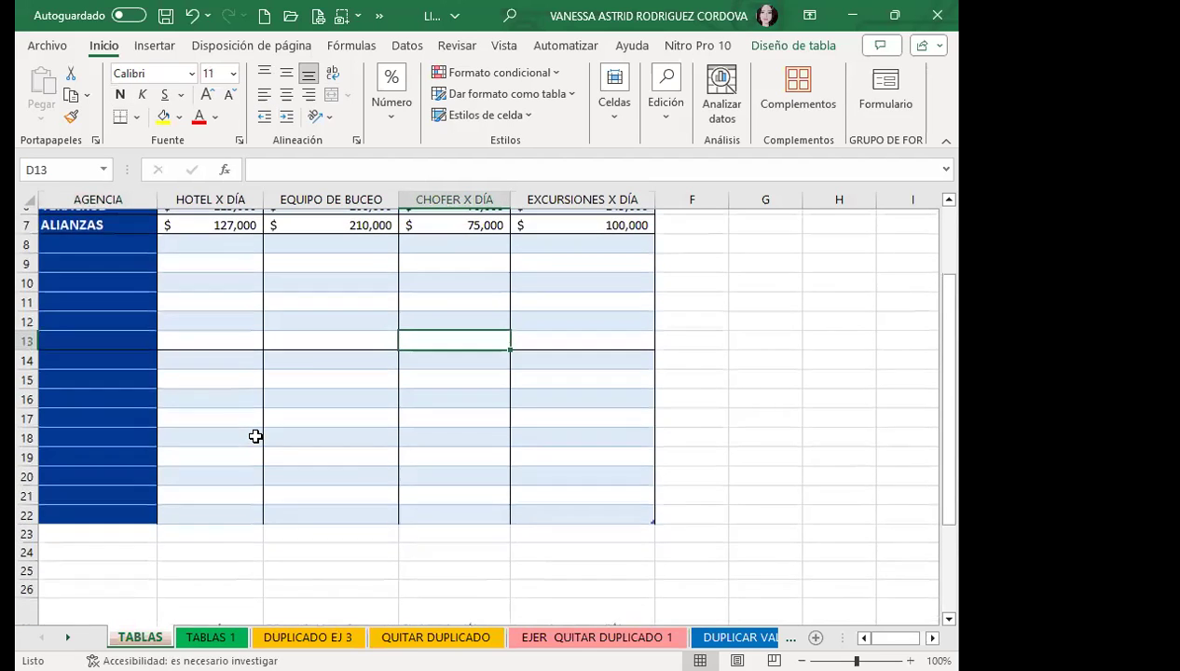
pyautogui.scroll(1, 417, 453)
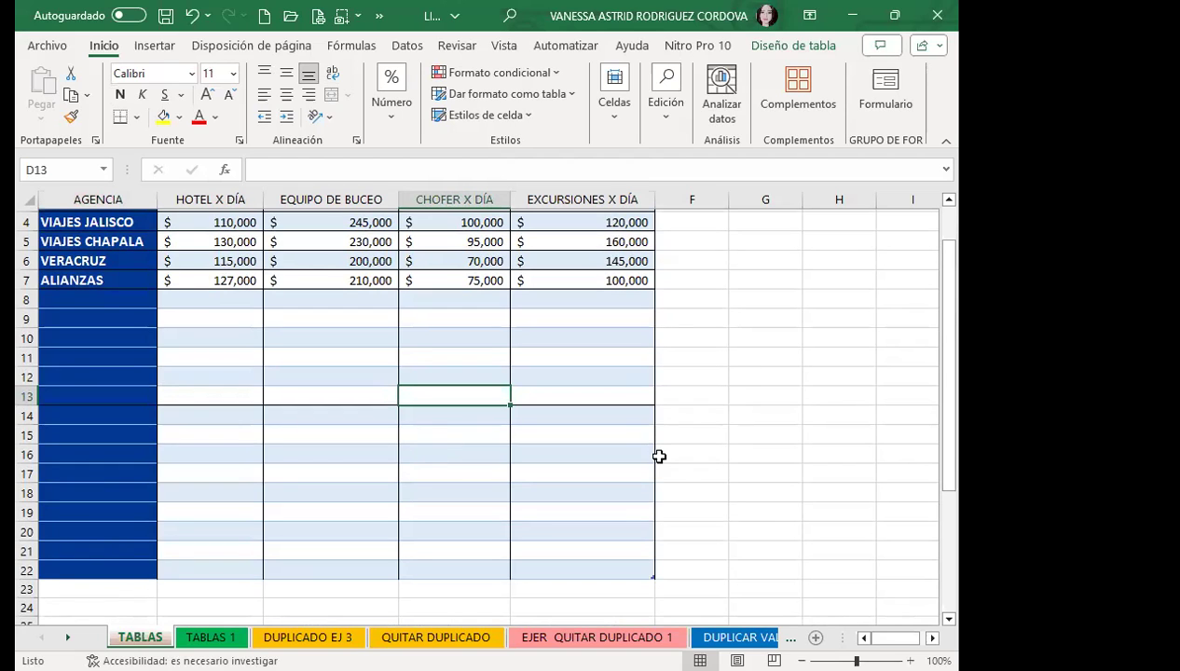
pyautogui.click(421, 436)
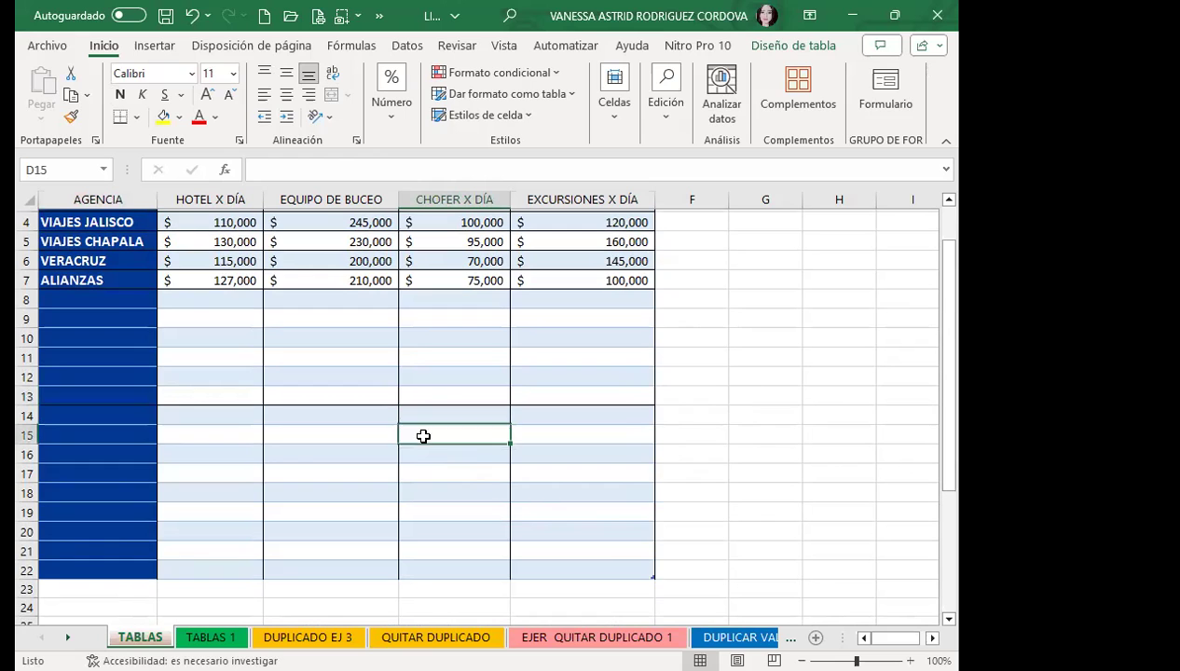
# - Review the Resize Table range $A$1:$E$22 and cancel without changing it
pyautogui.click(795, 47)
pyautogui.click(52, 112)
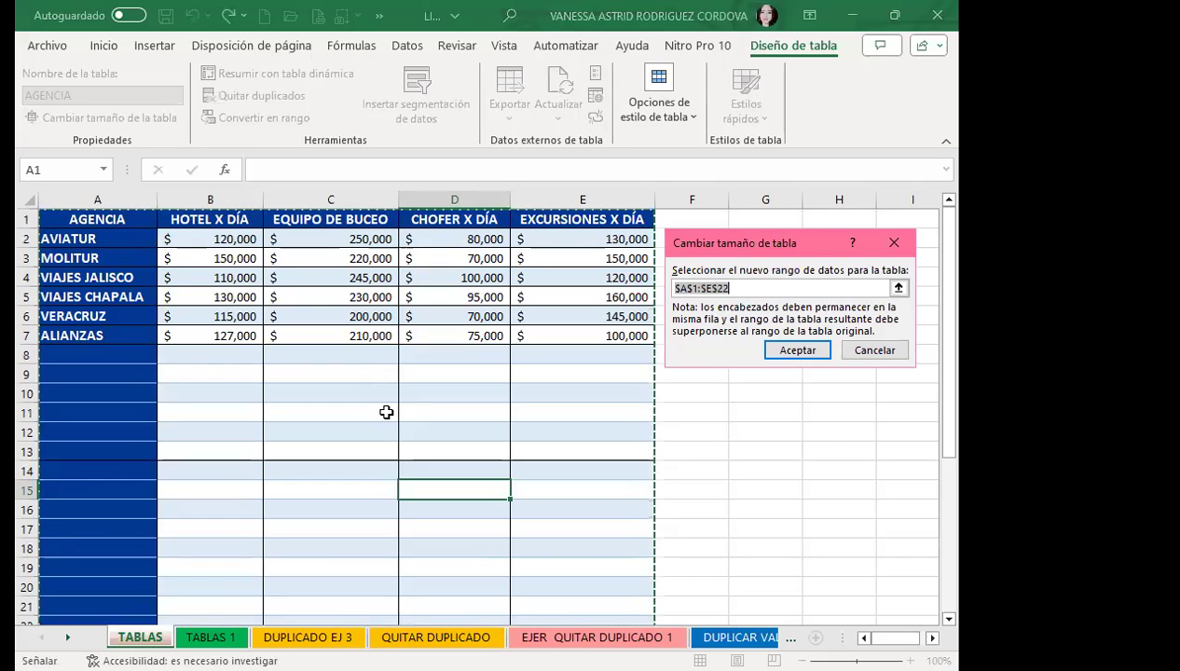
pyautogui.scroll(-2, 337, 434)
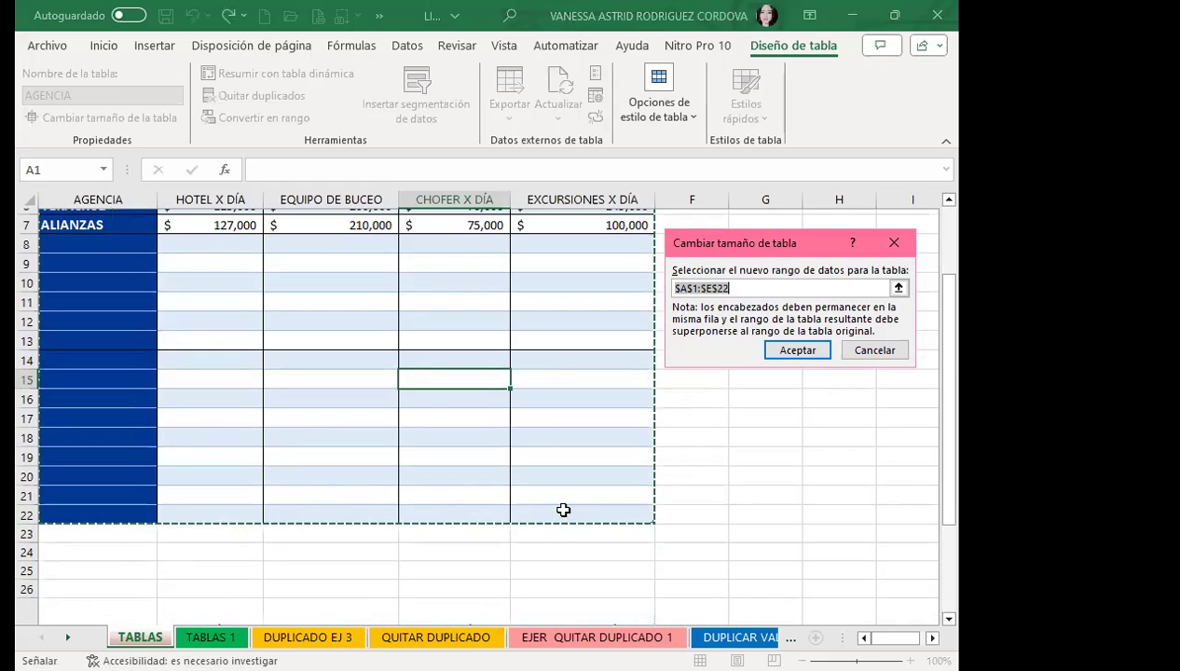
pyautogui.scroll(2, 563, 510)
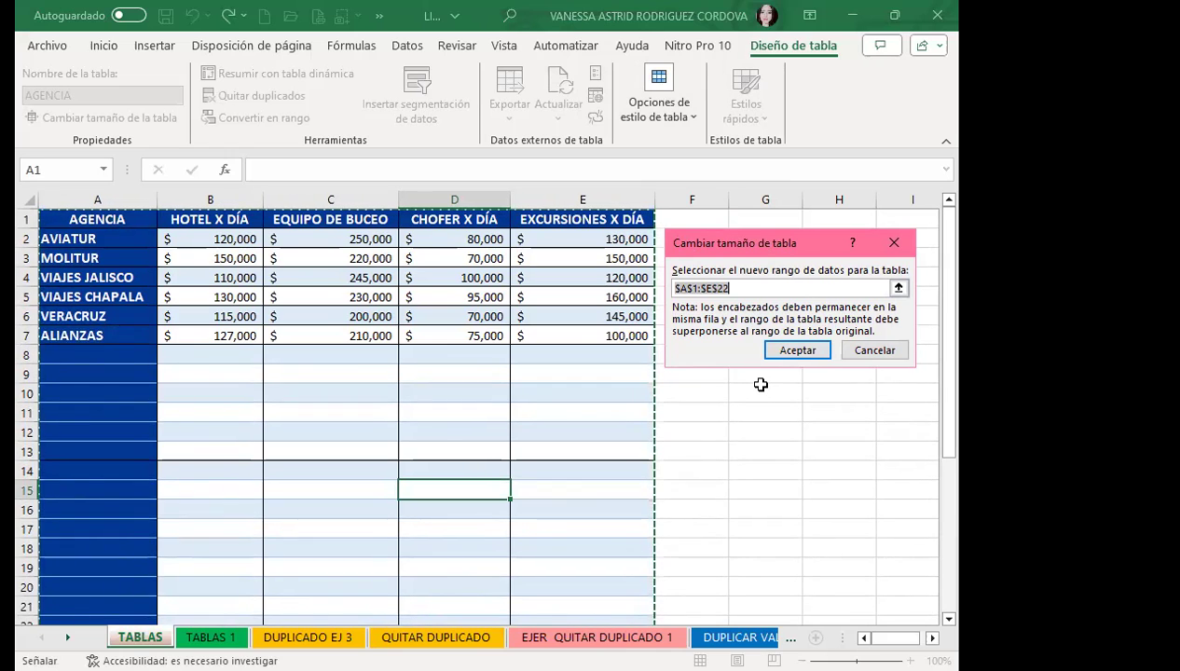
pyautogui.click(875, 350)
pyautogui.scroll(-3, 420, 424)
pyautogui.scroll(2, 336, 437)
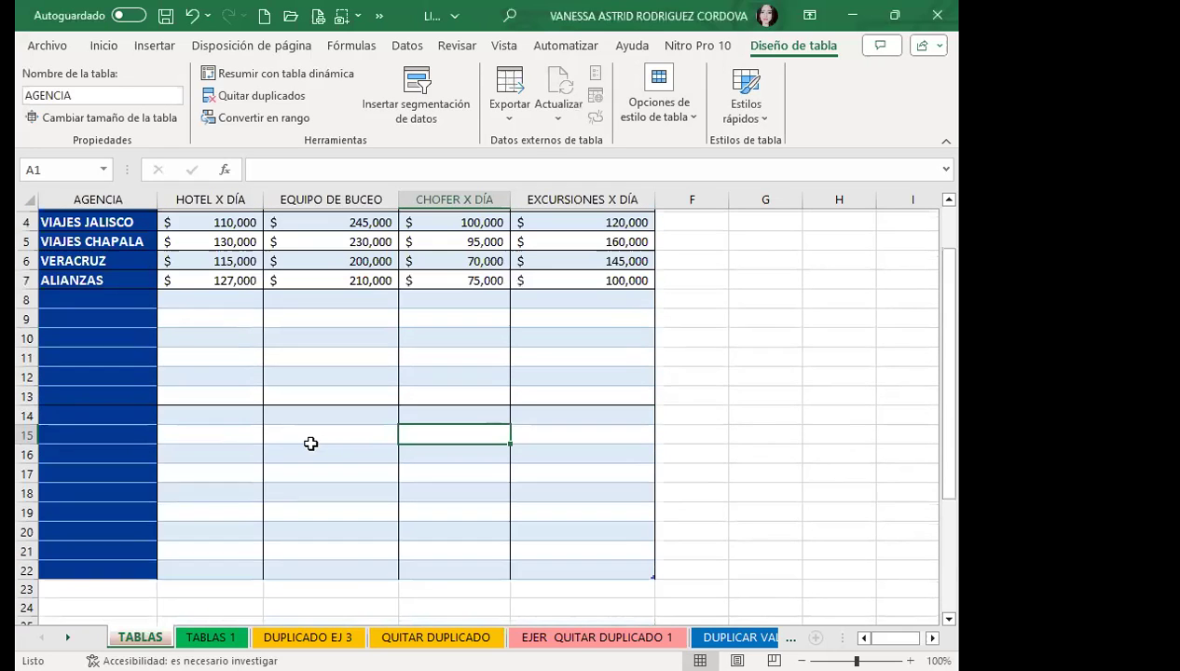
pyautogui.scroll(1, 303, 415)
# - Drag the resize handle to shrink AGENCIA back to row 7, checking cells below
pyautogui.click(314, 391)
pyautogui.scroll(-2, 517, 398)
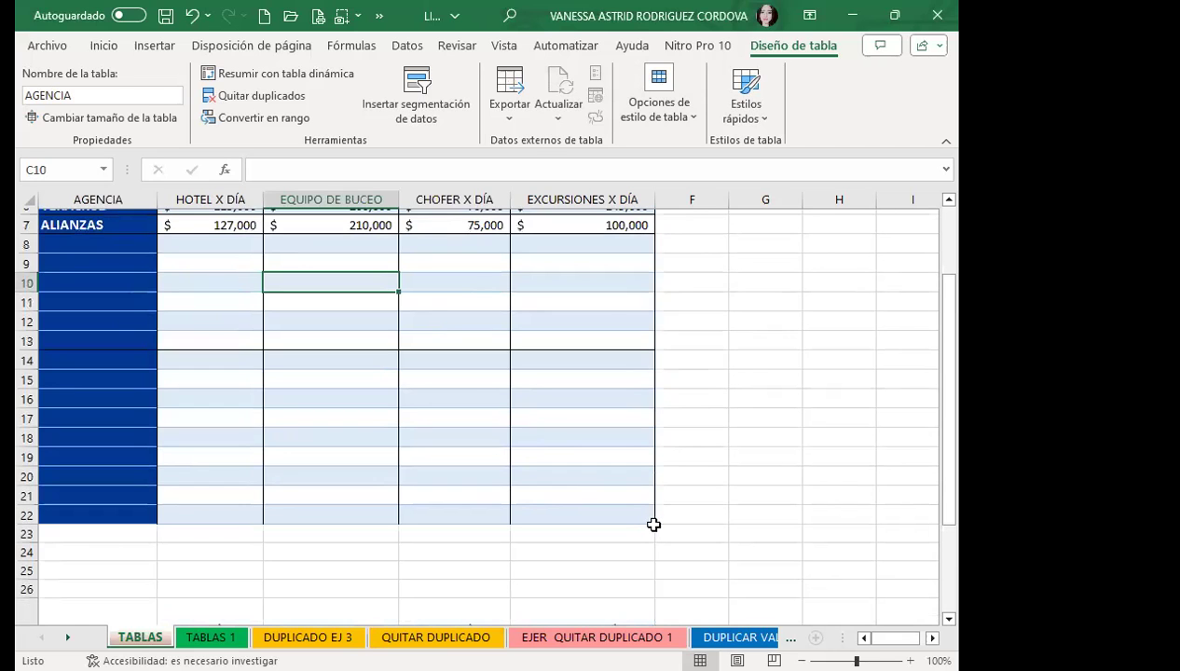
pyautogui.moveTo(650, 523); pyautogui.dragTo(649, 268)
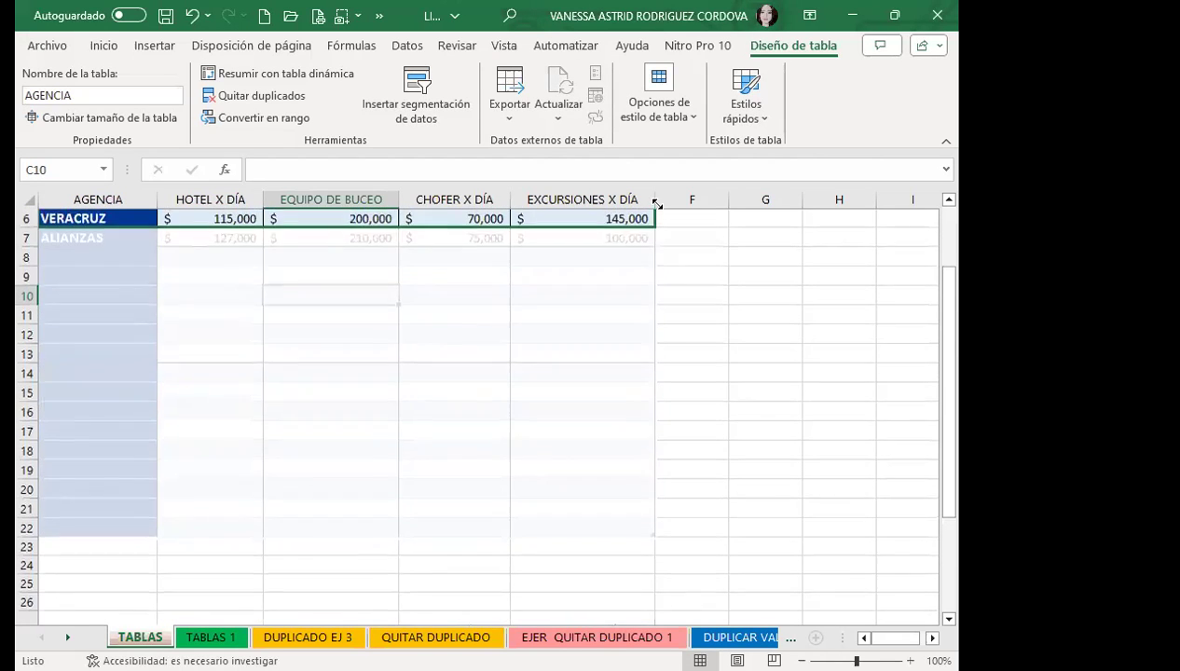
pyautogui.scroll(2, 435, 463)
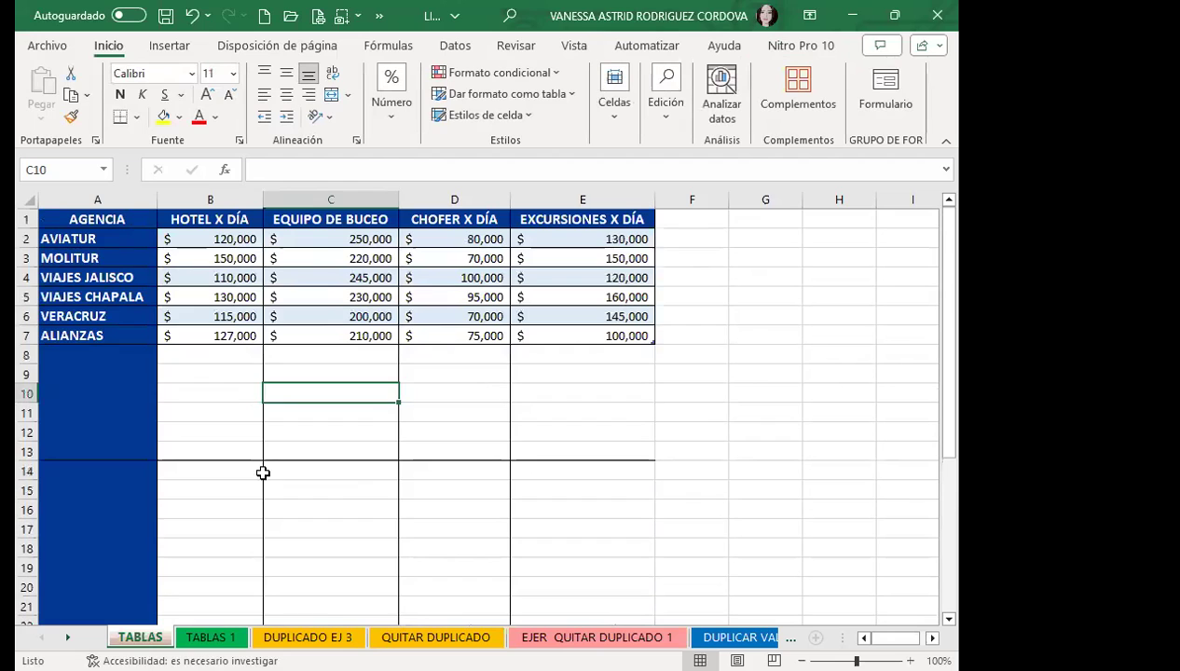
pyautogui.click(116, 410)
pyautogui.click(163, 413)
pyautogui.click(103, 295)
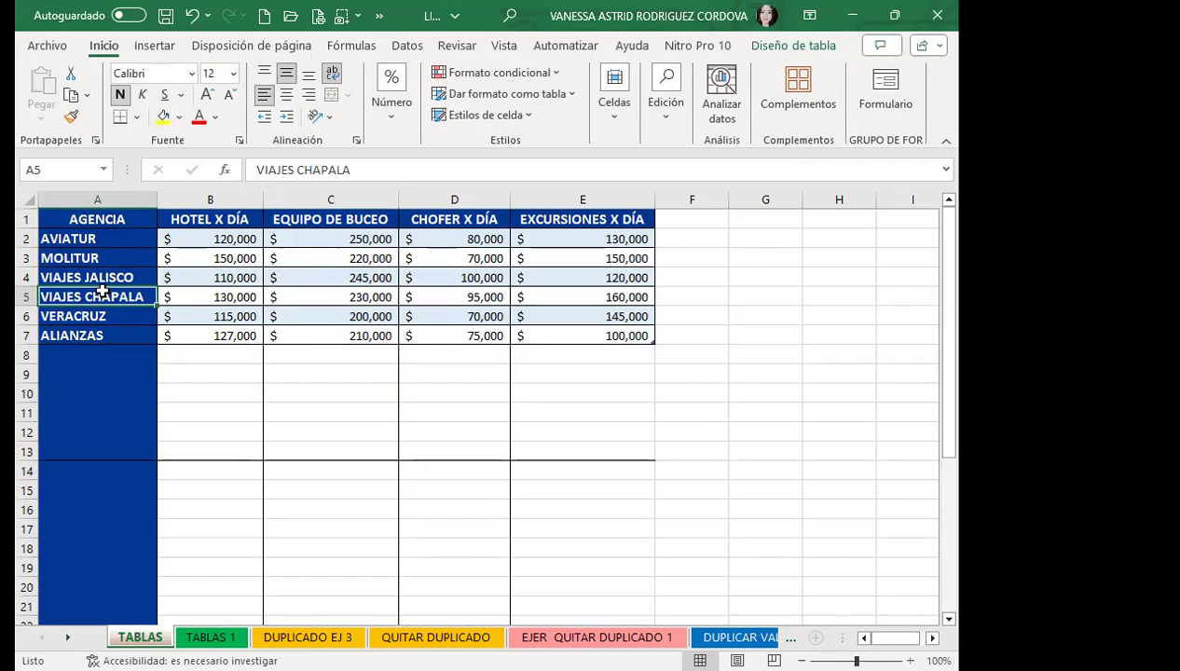
pyautogui.click(103, 392)
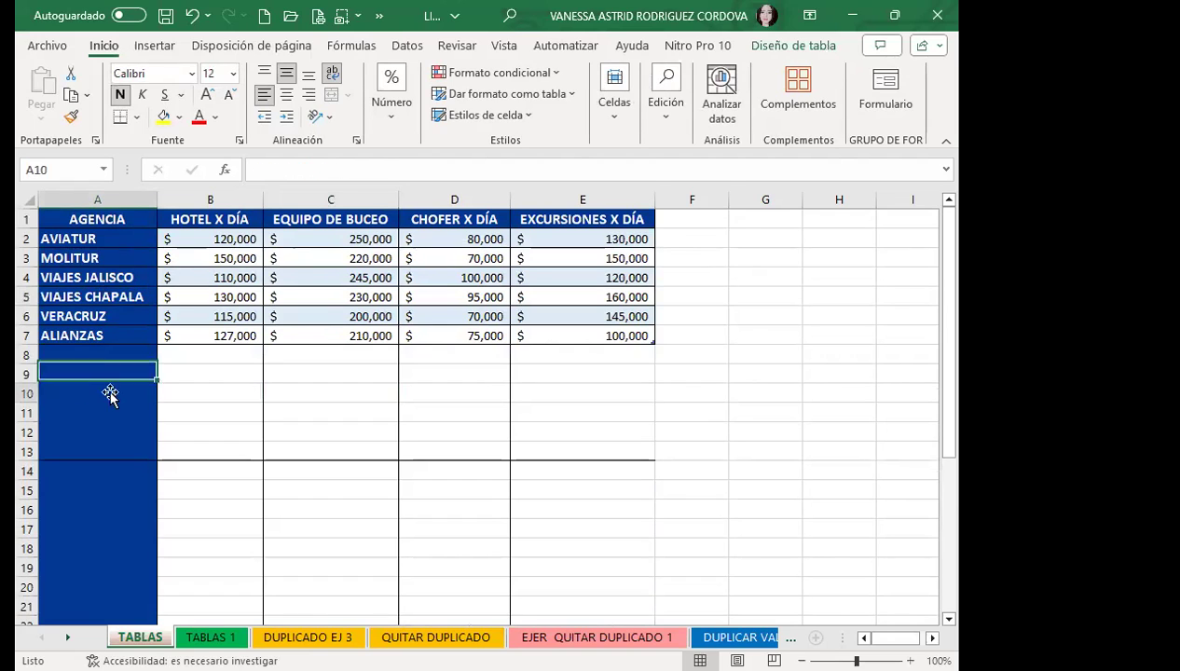
# - Compare cells inside and outside the table, then confirm the $A$1:$E$7 range in Resize Table
pyautogui.click(218, 339)
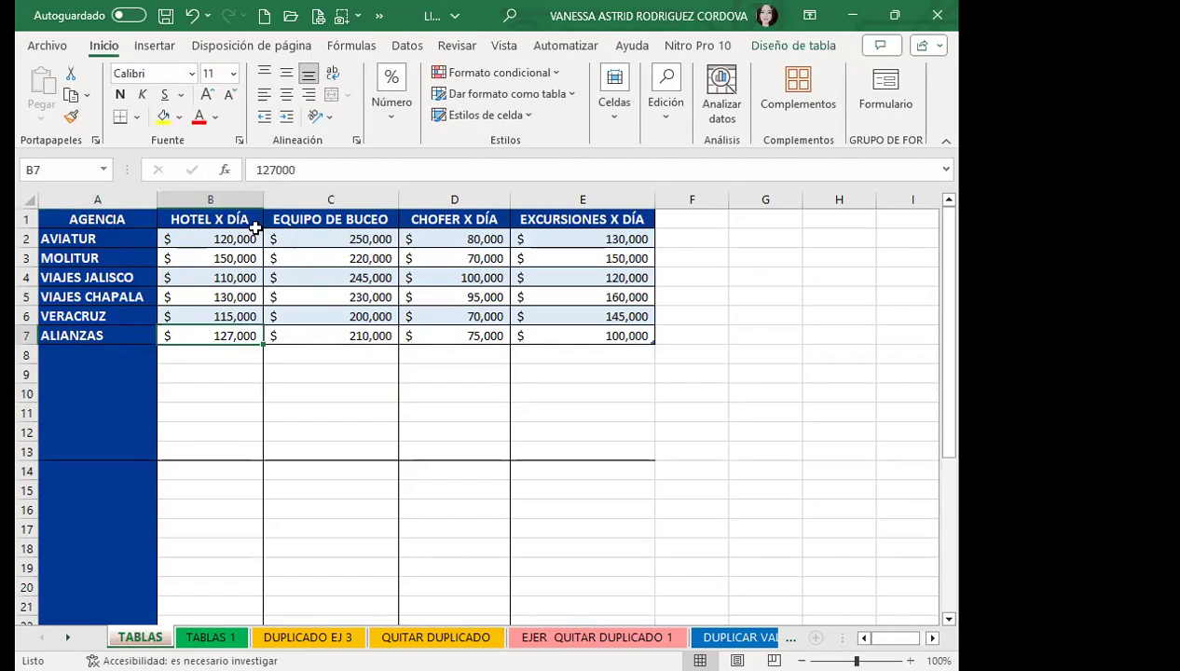
pyautogui.click(207, 413)
pyautogui.click(127, 449)
pyautogui.scroll(-2, 140, 466)
pyautogui.scroll(1, 153, 479)
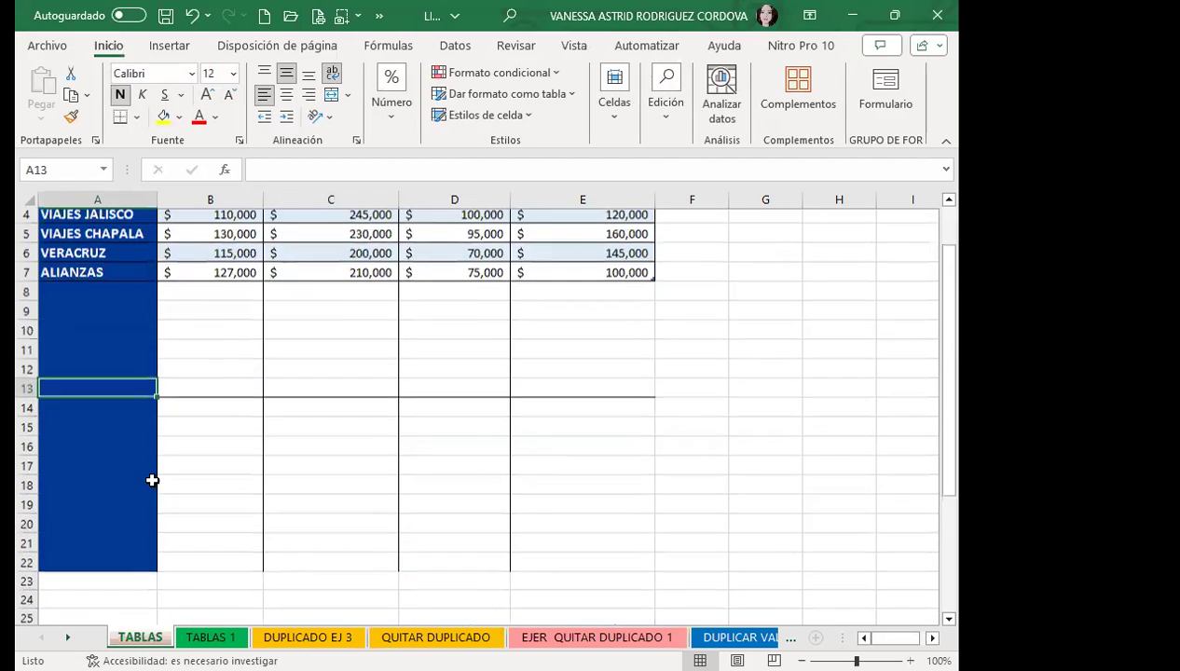
pyautogui.scroll(1, 130, 420)
pyautogui.click(252, 397)
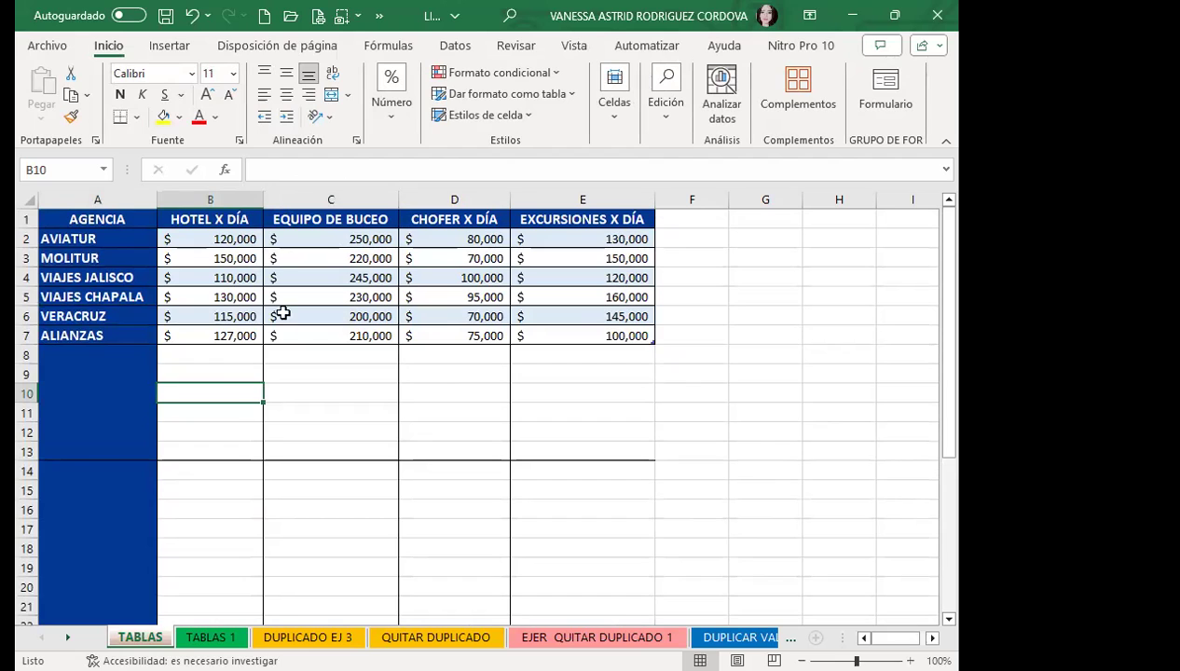
pyautogui.moveTo(318, 313); pyautogui.dragTo(347, 296)
pyautogui.click(340, 277)
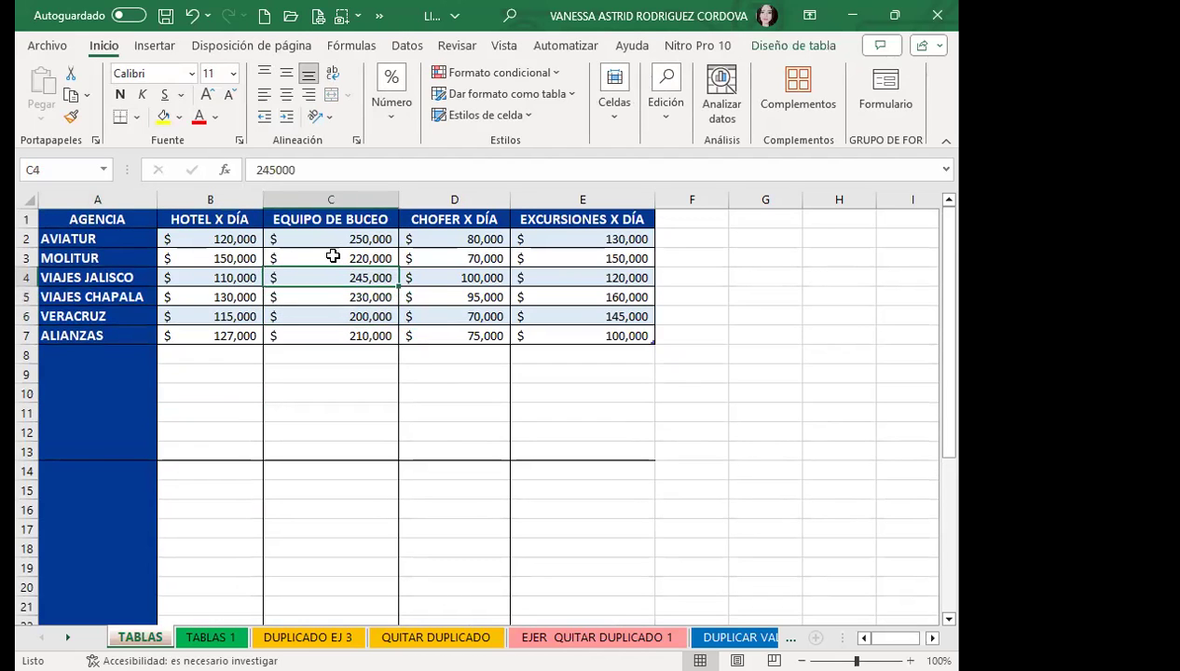
pyautogui.click(790, 45)
pyautogui.click(38, 120)
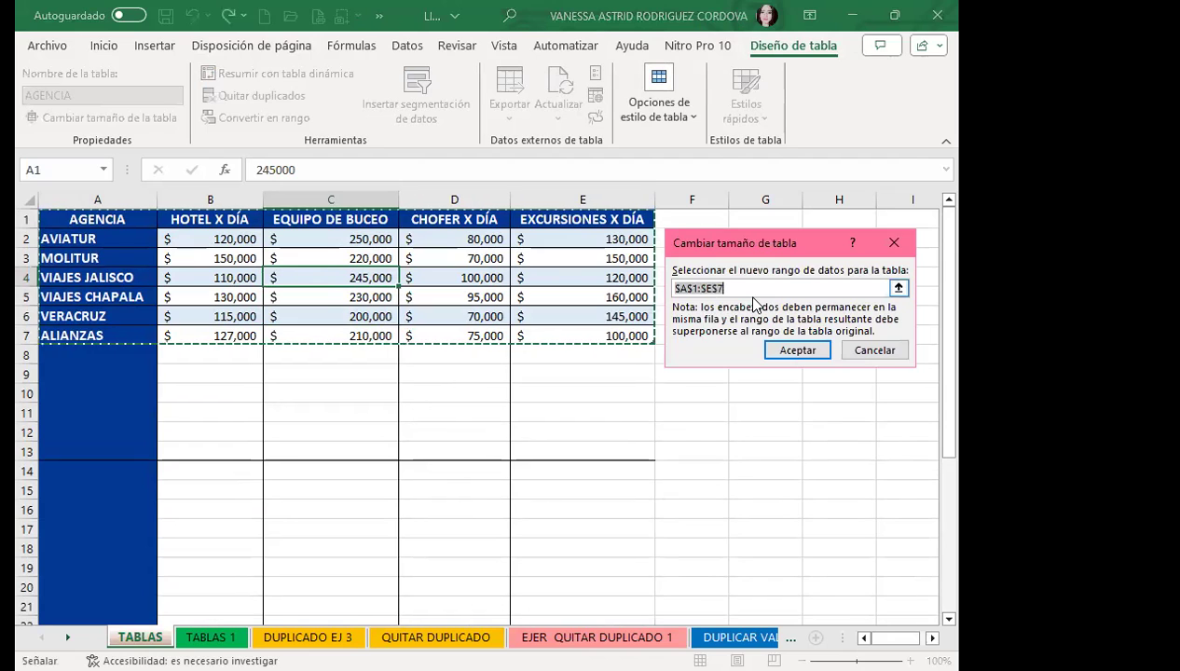
# - Add SAN SALVADOR in row 8 with a HOTEL X DÍA price of 127,000
pyautogui.click(890, 244)
pyautogui.click(98, 353)
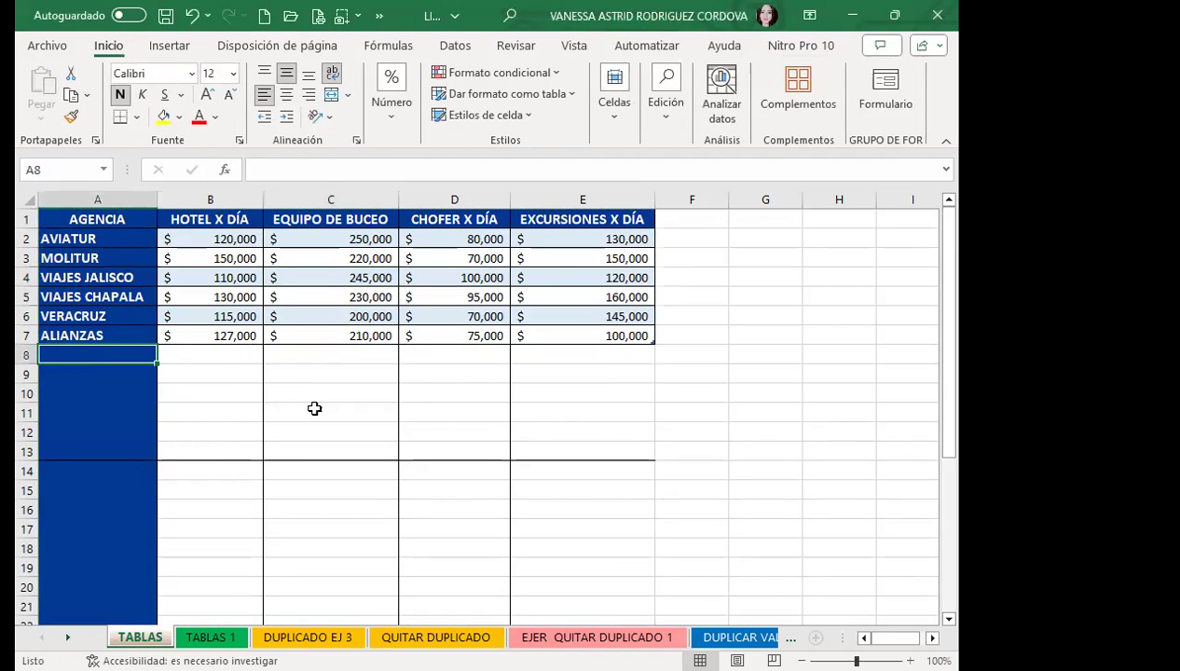
pyautogui.write('SAN')
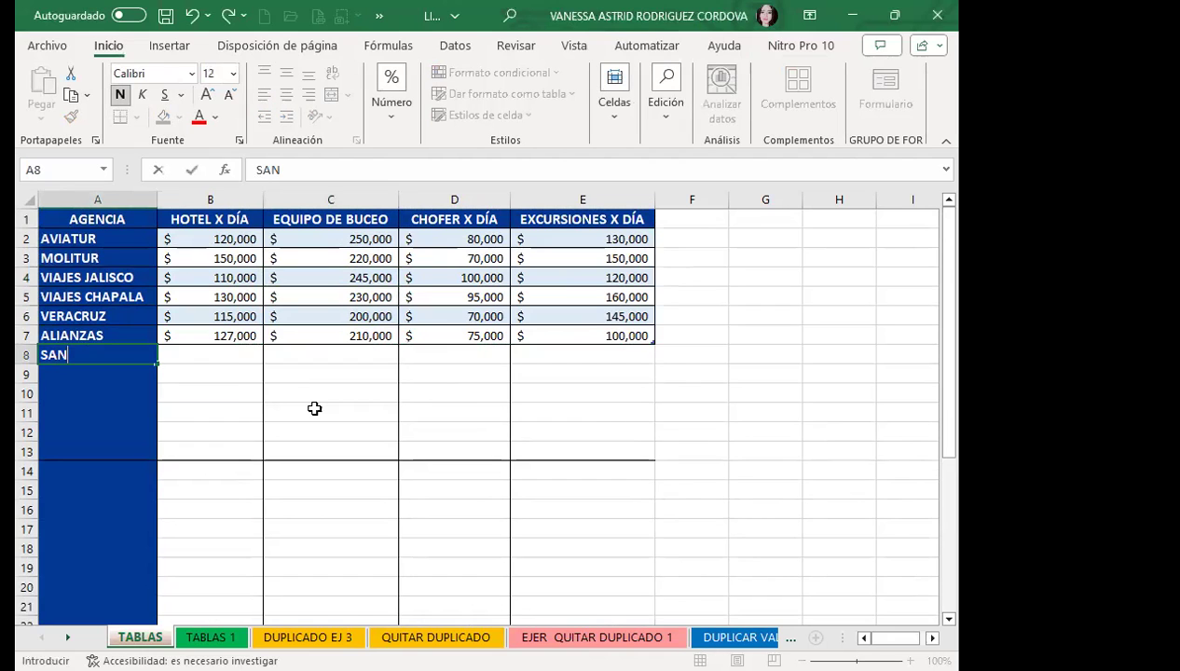
pyautogui.write(' SA')
pyautogui.press('BackSpace')
pyautogui.write('A')
pyautogui.write('AYOT')
pyautogui.press('BackSpace')
pyautogui.press('BackSpace')
pyautogui.press('BackSpace')
pyautogui.write('DOR')
pyautogui.click(189, 392)
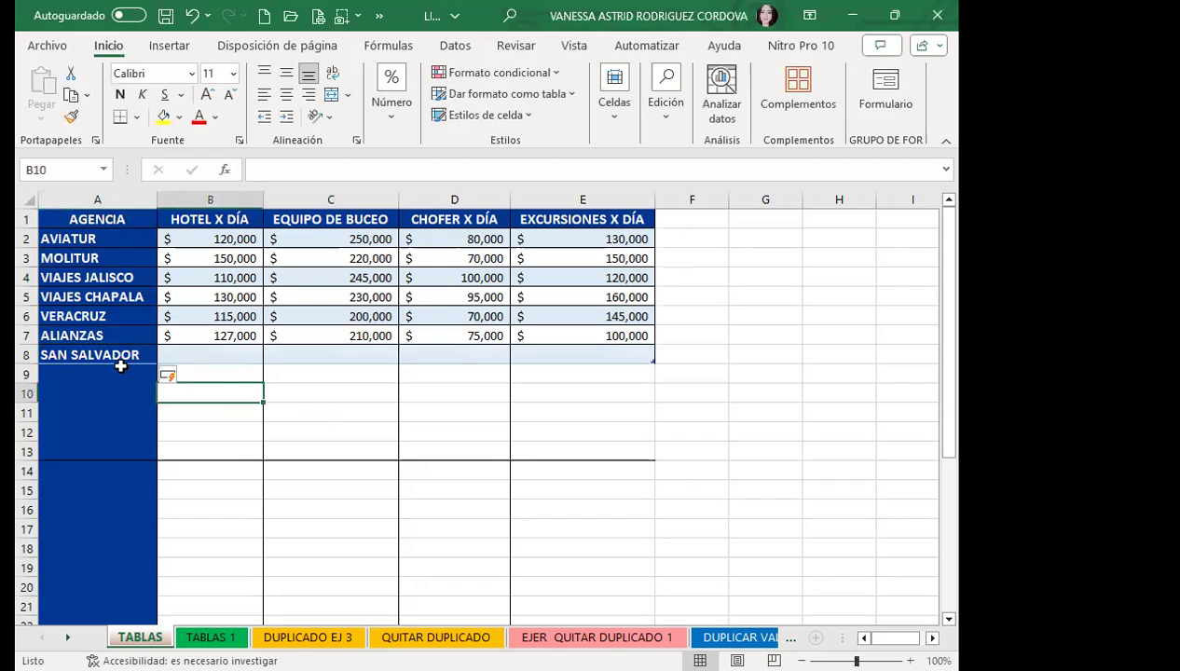
pyautogui.click(186, 354)
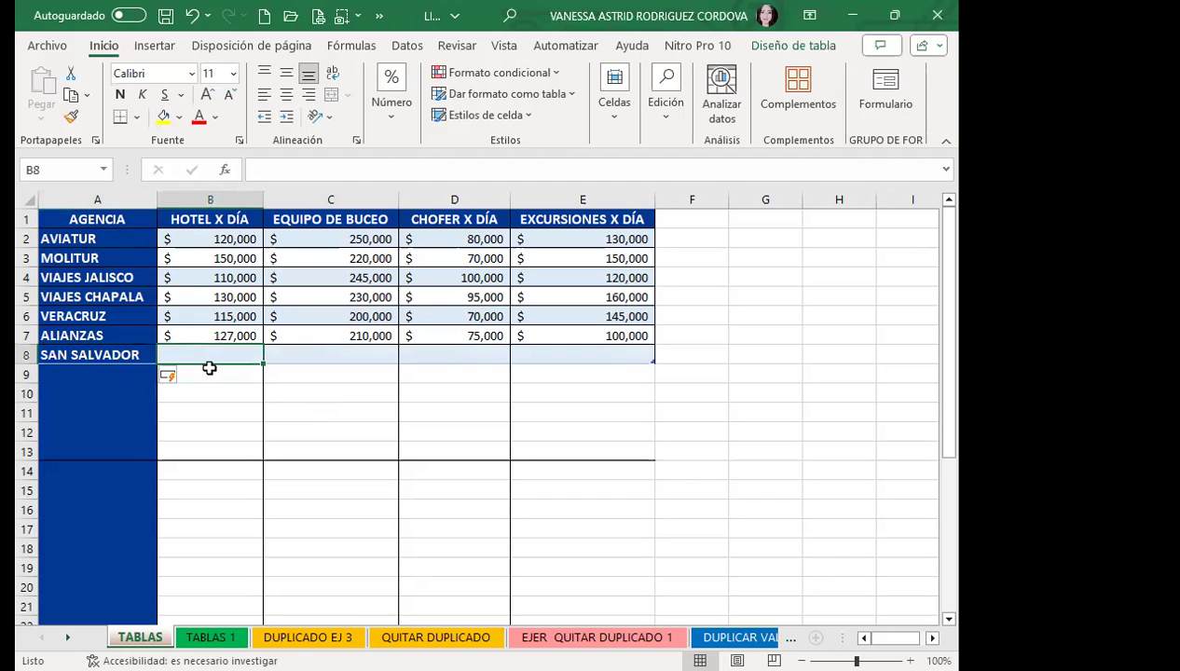
pyautogui.write('127,000')
pyautogui.press('Return')
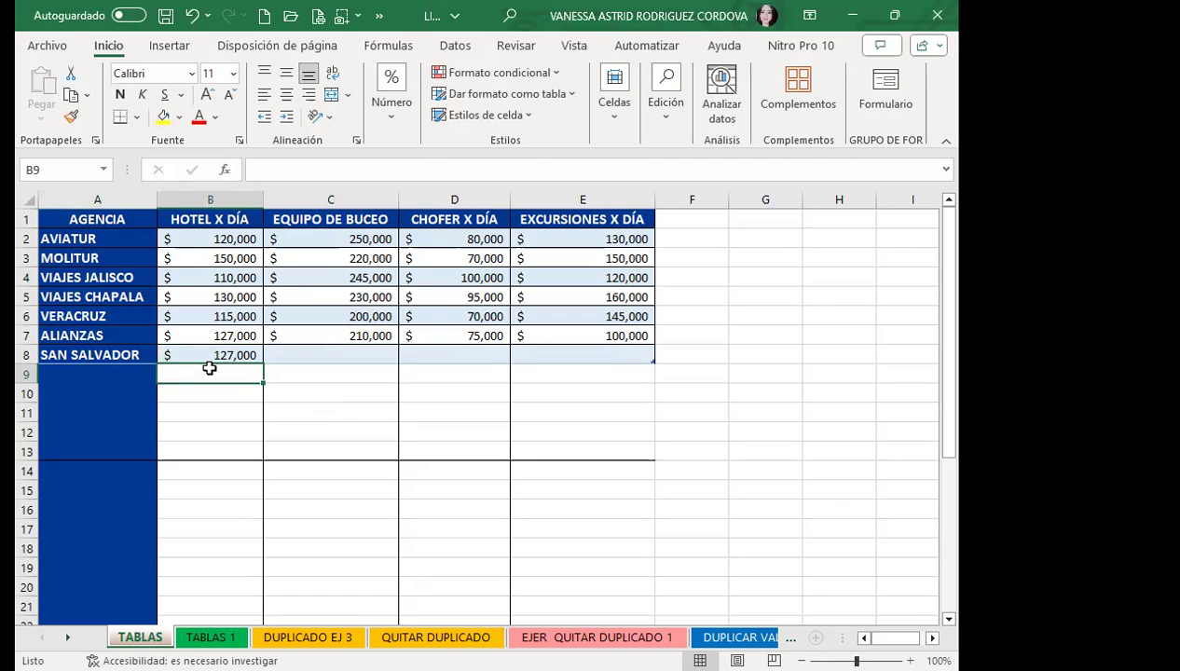
# - Add two SANTA ANA rows with hotel prices 115,000 and 15,000
pyautogui.click(139, 374)
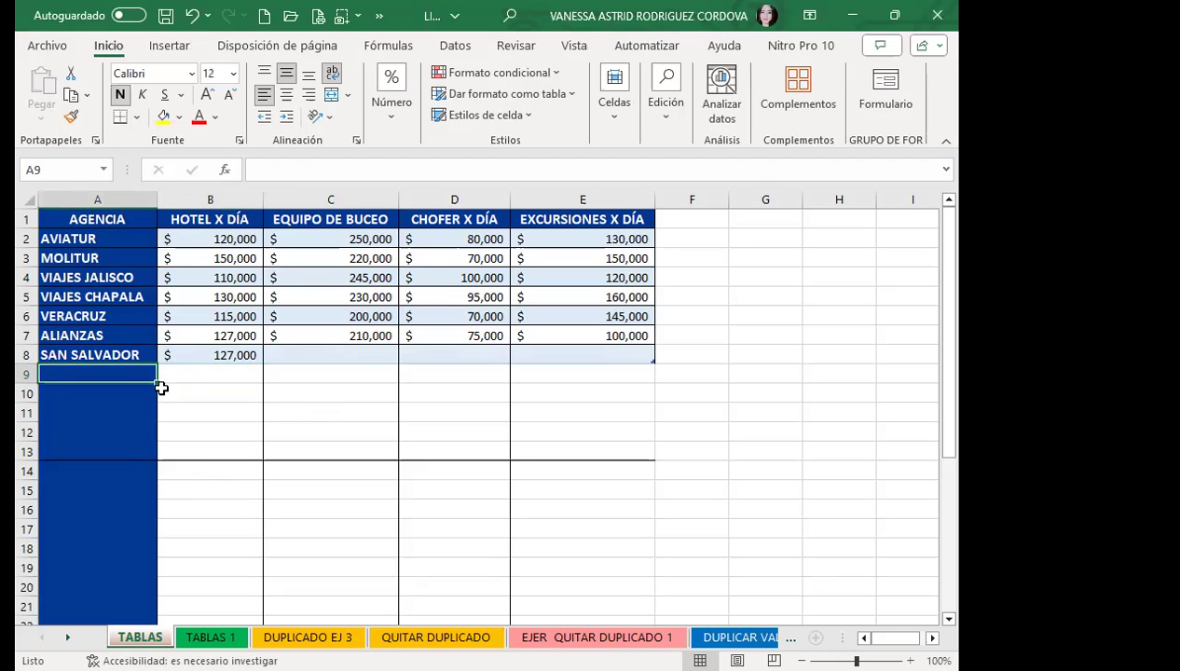
pyautogui.write('SANTA ANA')
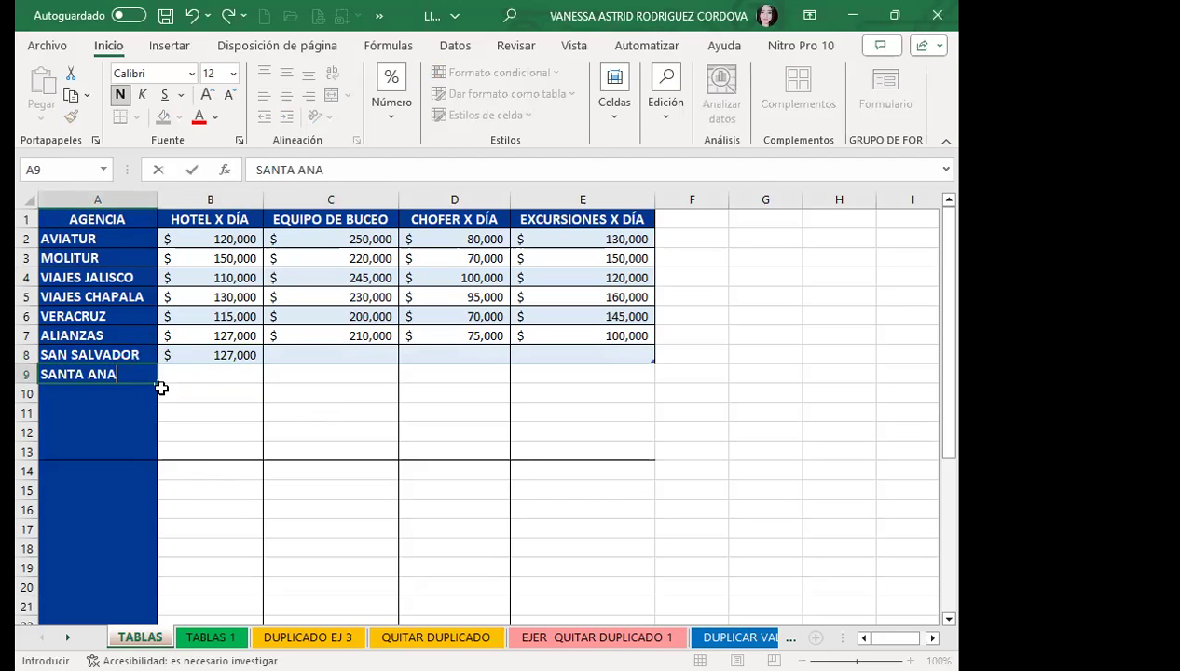
pyautogui.press('Tab')
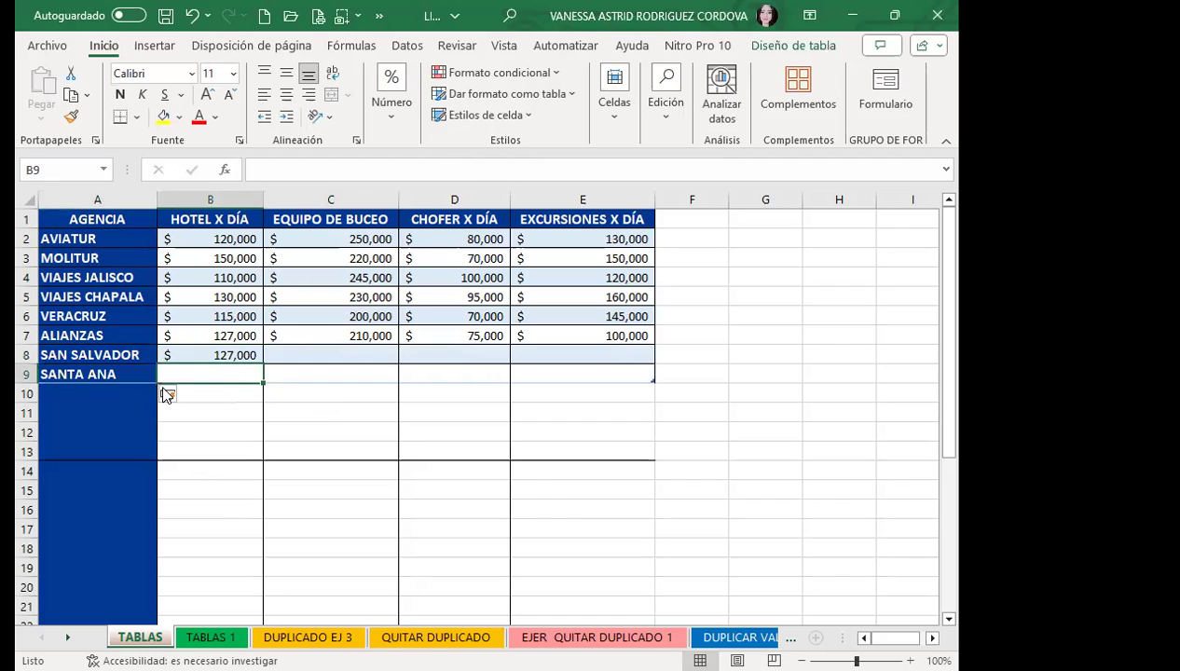
pyautogui.write('115000')
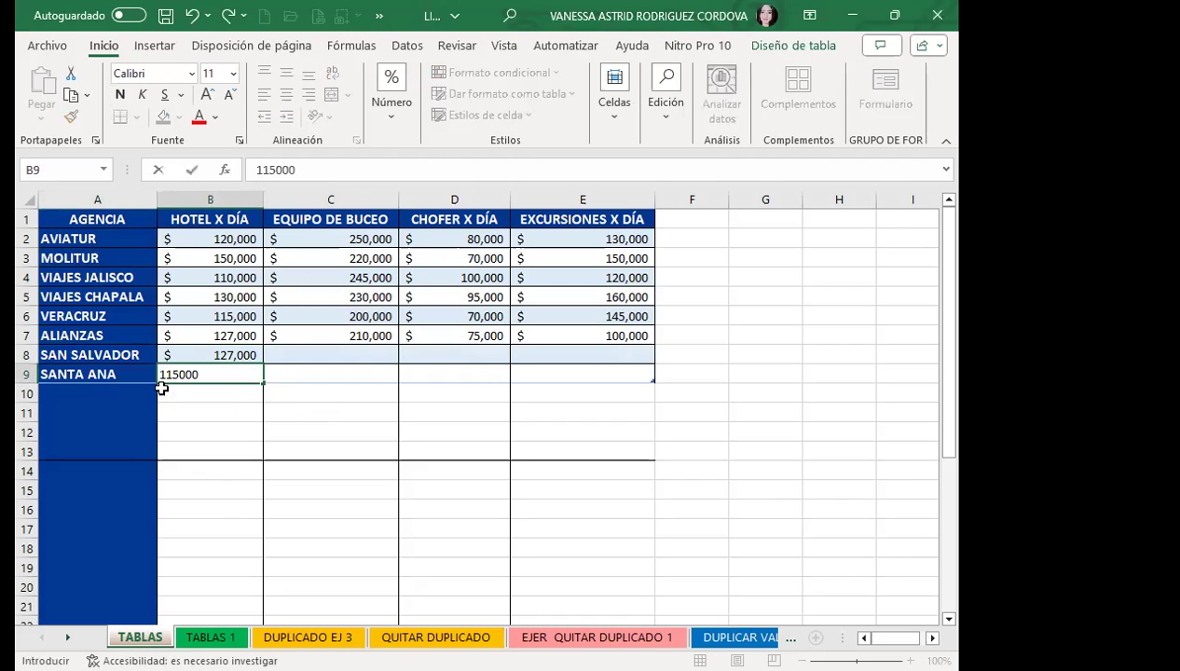
pyautogui.press('Return')
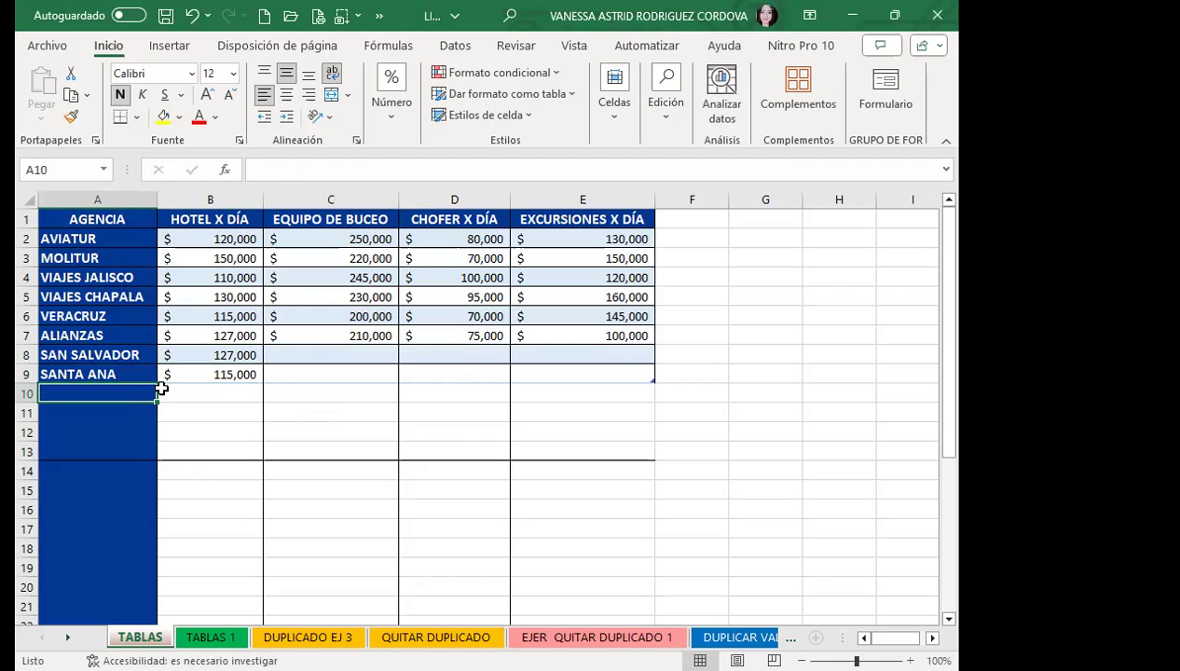
pyautogui.write('SAN')
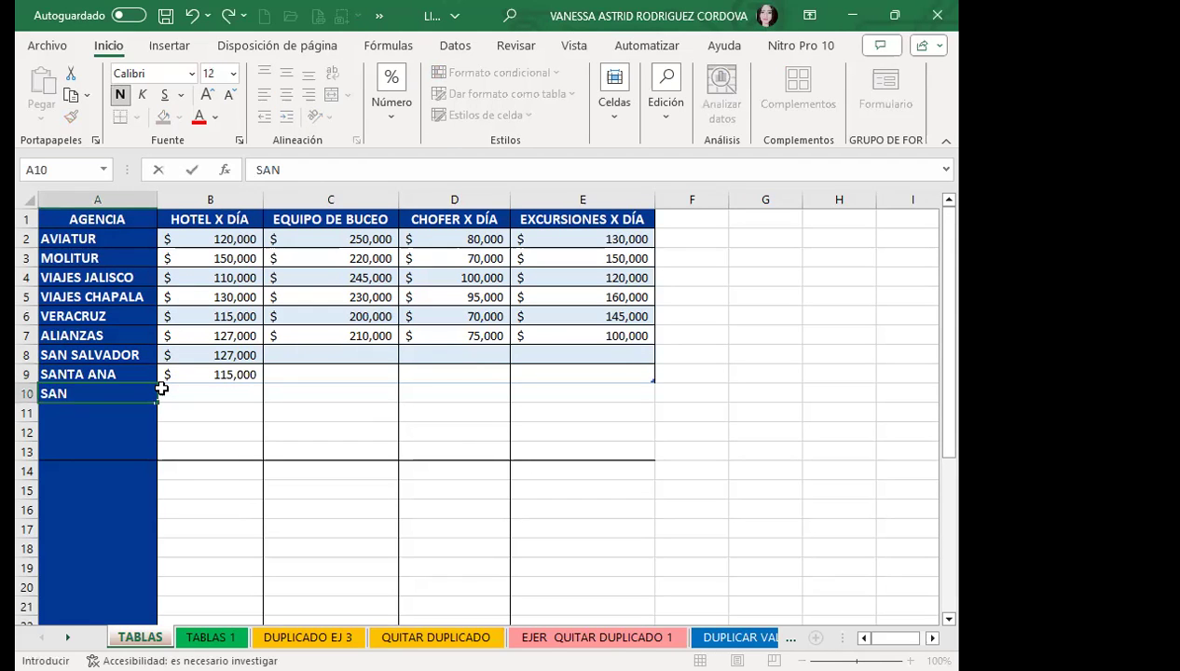
pyautogui.write('TA')
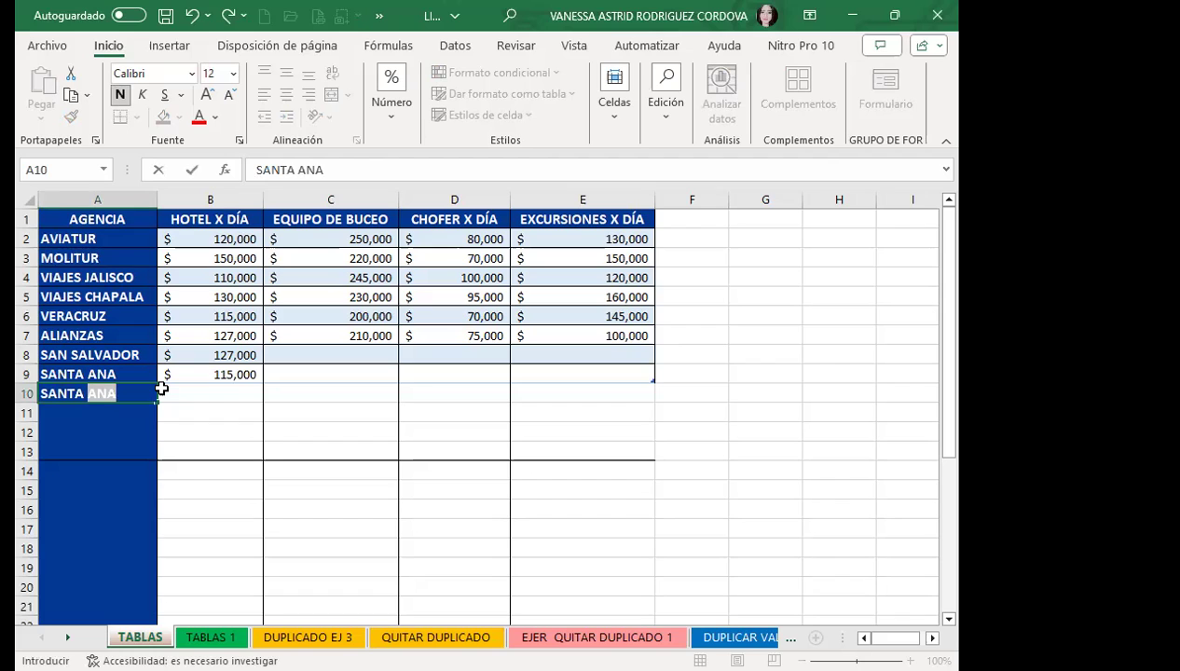
pyautogui.press('Tab')
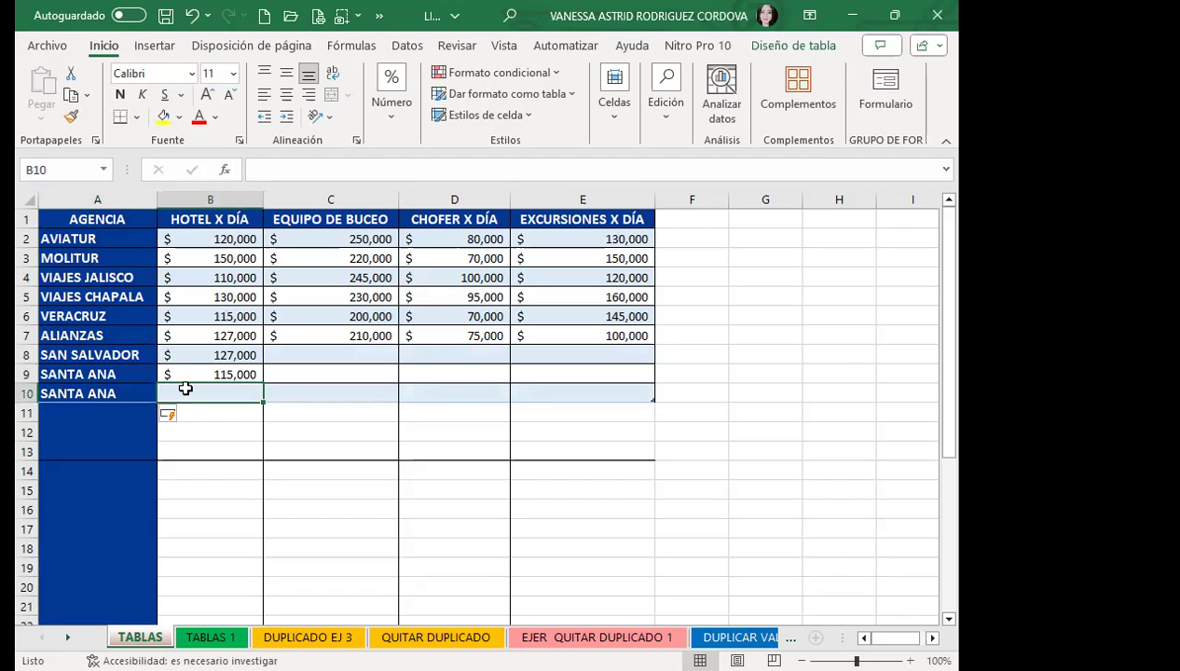
pyautogui.write('15,00')
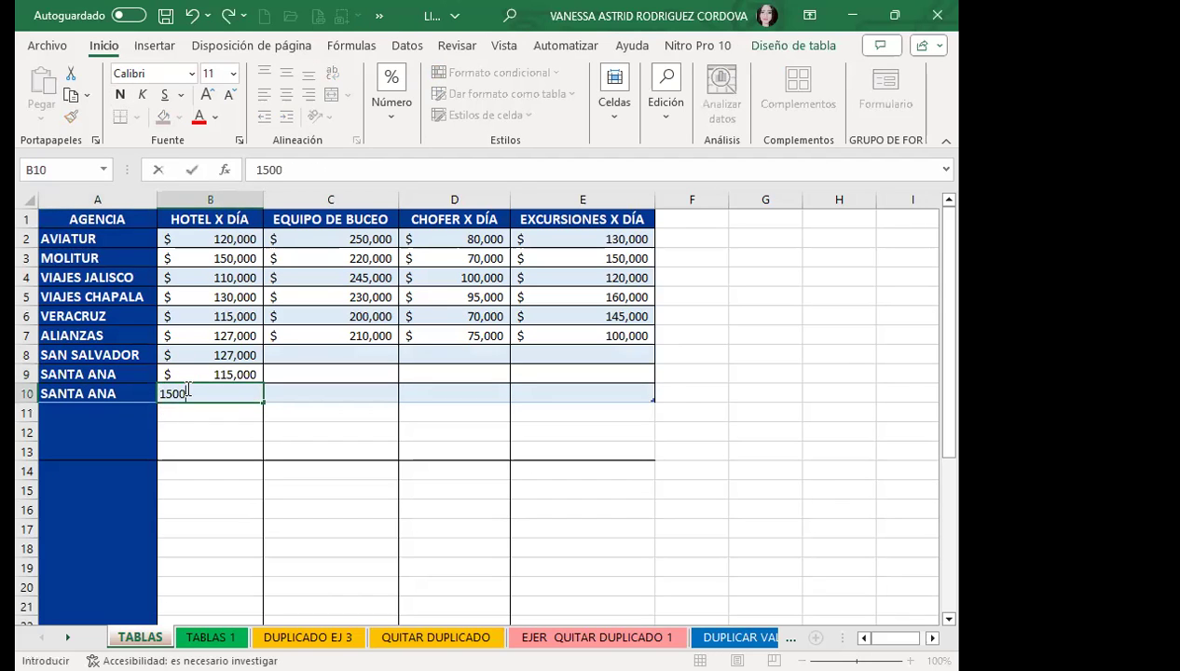
pyautogui.write('0')
pyautogui.press('Return')
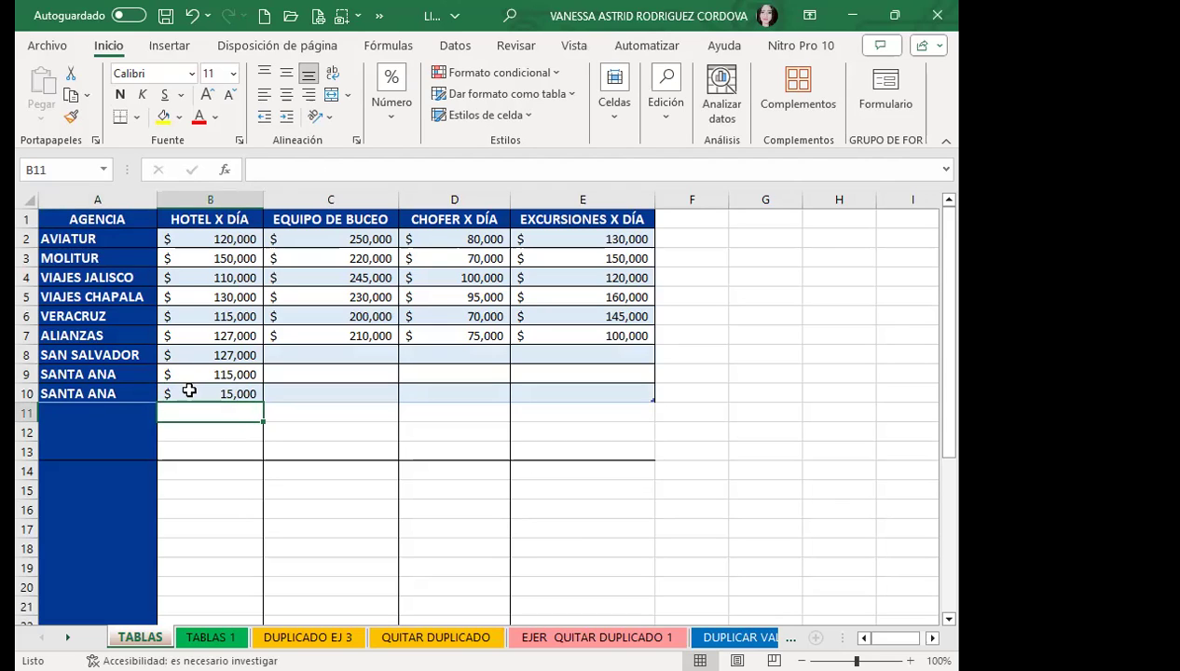
# - Select A8:E20 and clear all its contents and formatting with Borrar todo
pyautogui.scroll(-1, 60, 401)
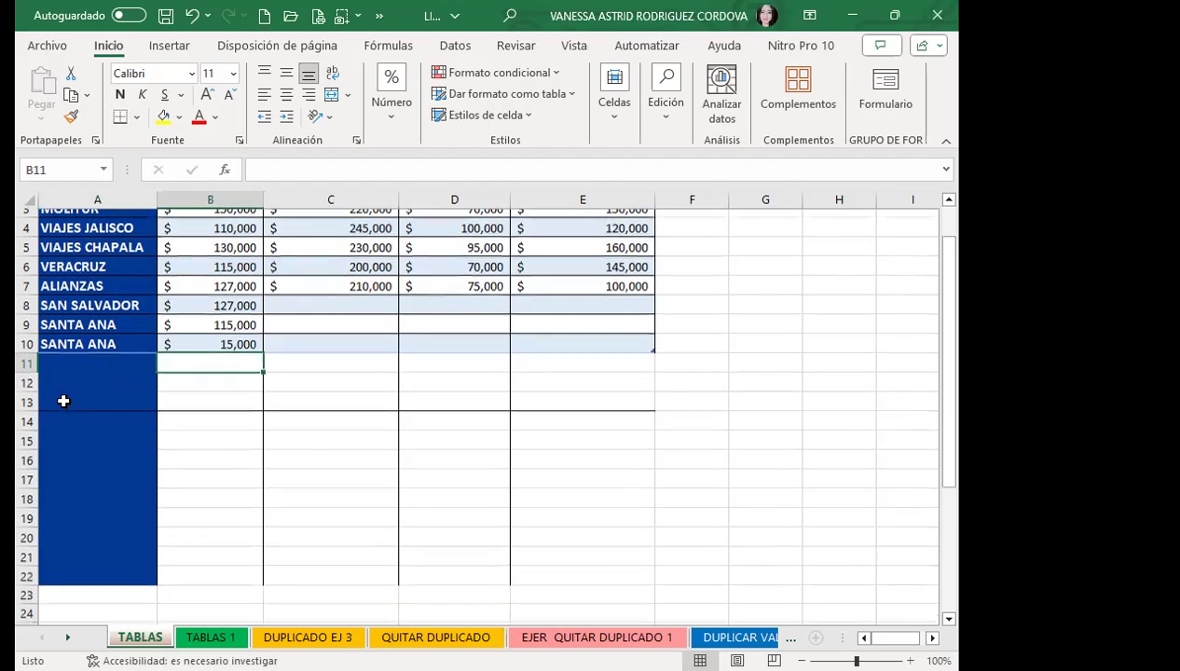
pyautogui.click(84, 371)
pyautogui.click(192, 413)
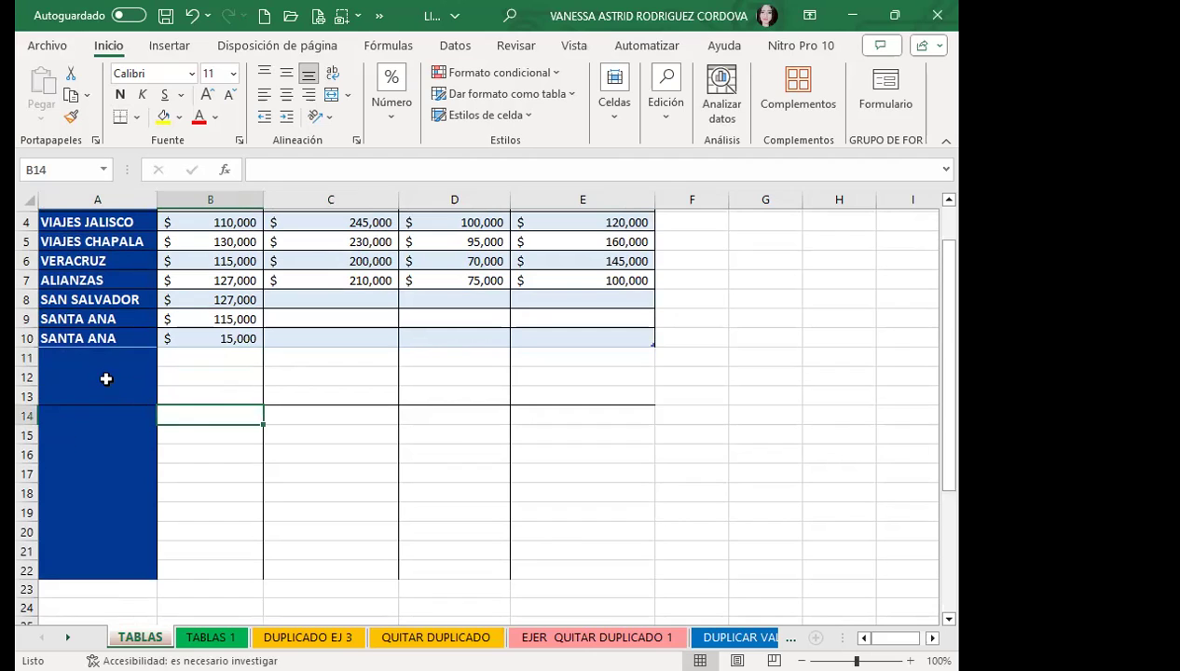
pyautogui.moveTo(57, 300)
pyautogui.mouseDown()
pyautogui.moveTo(558, 538)
pyautogui.moveTo(559, 568)
pyautogui.mouseUp()
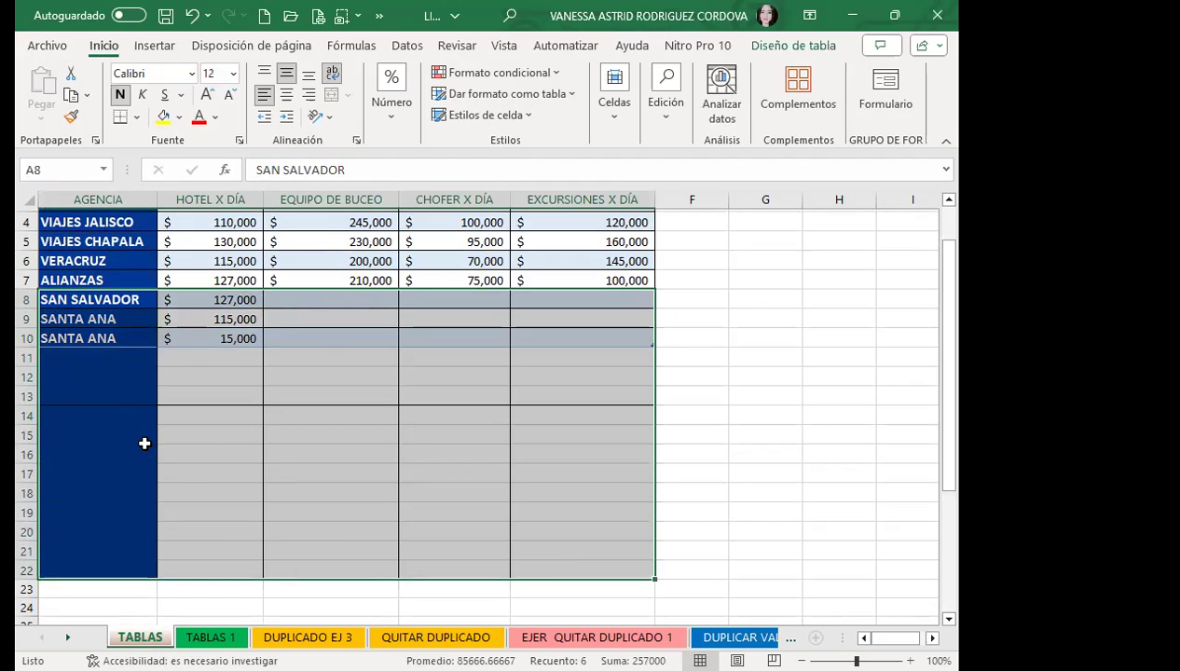
pyautogui.scroll(1, 103, 306)
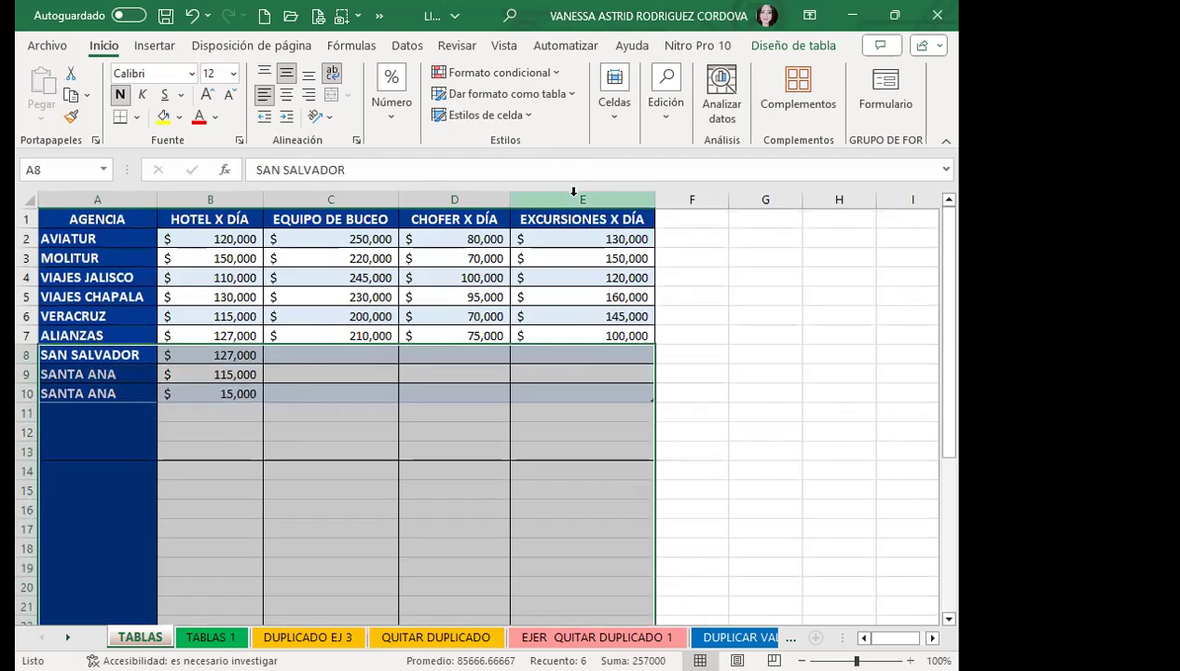
pyautogui.click(661, 122)
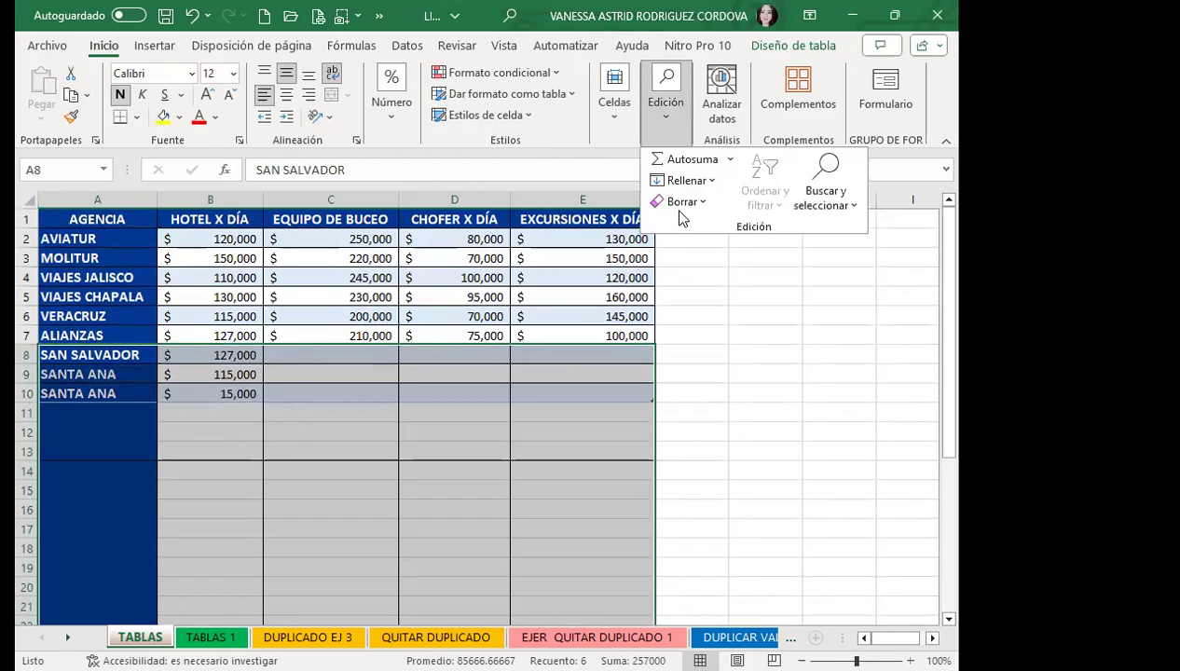
pyautogui.click(680, 203)
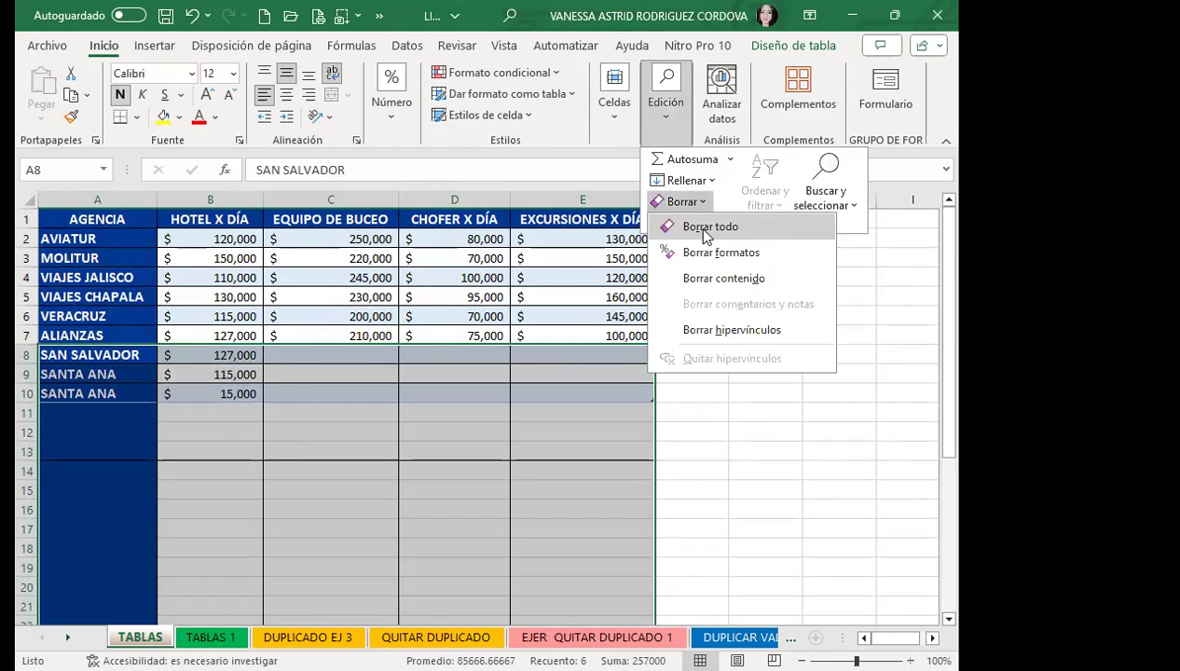
pyautogui.click(706, 229)
# - Drag the resize handle so the AGENCIA table ends at row 7 again
pyautogui.click(294, 430)
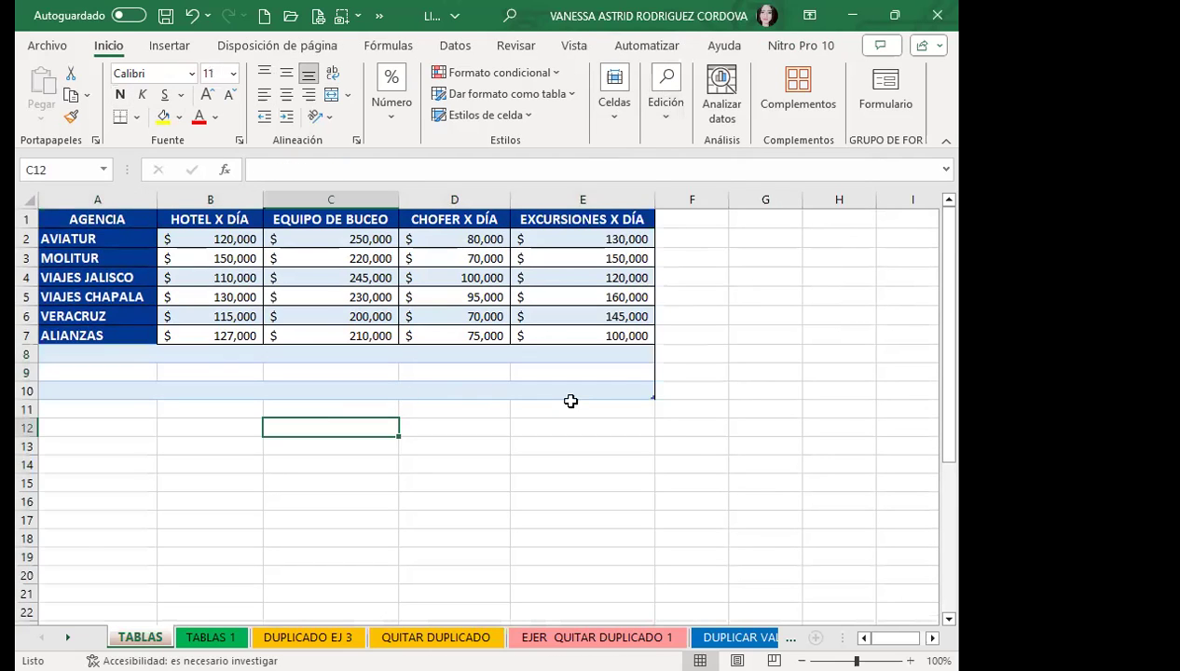
pyautogui.click(625, 397)
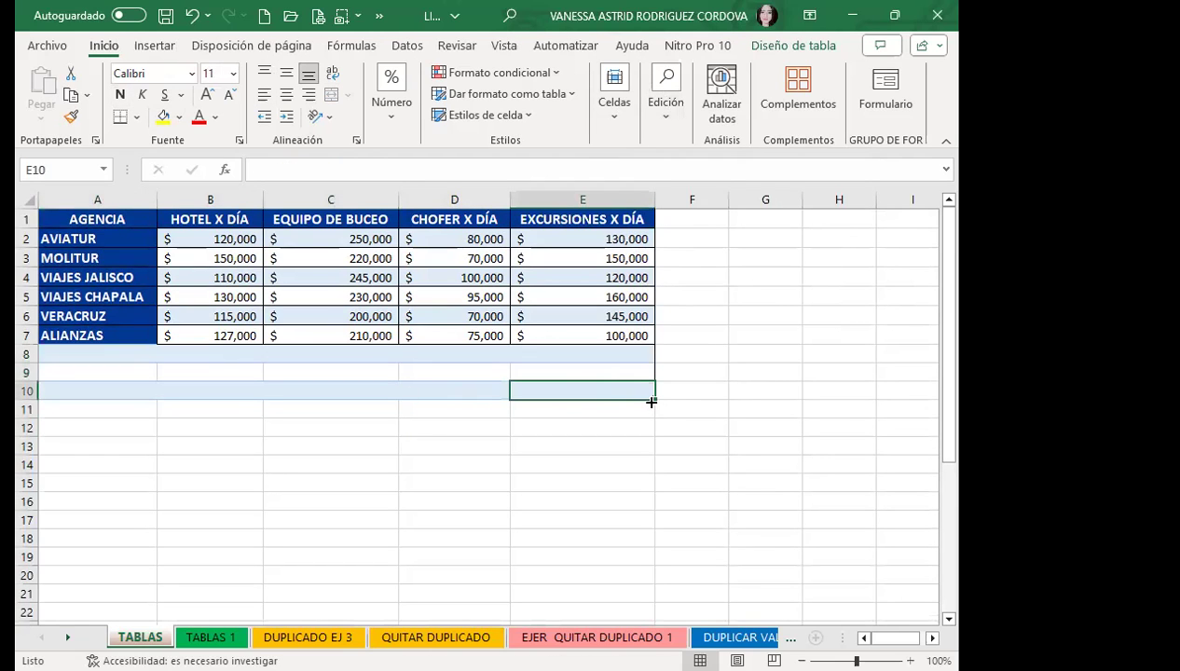
pyautogui.click(640, 402)
pyautogui.click(577, 369)
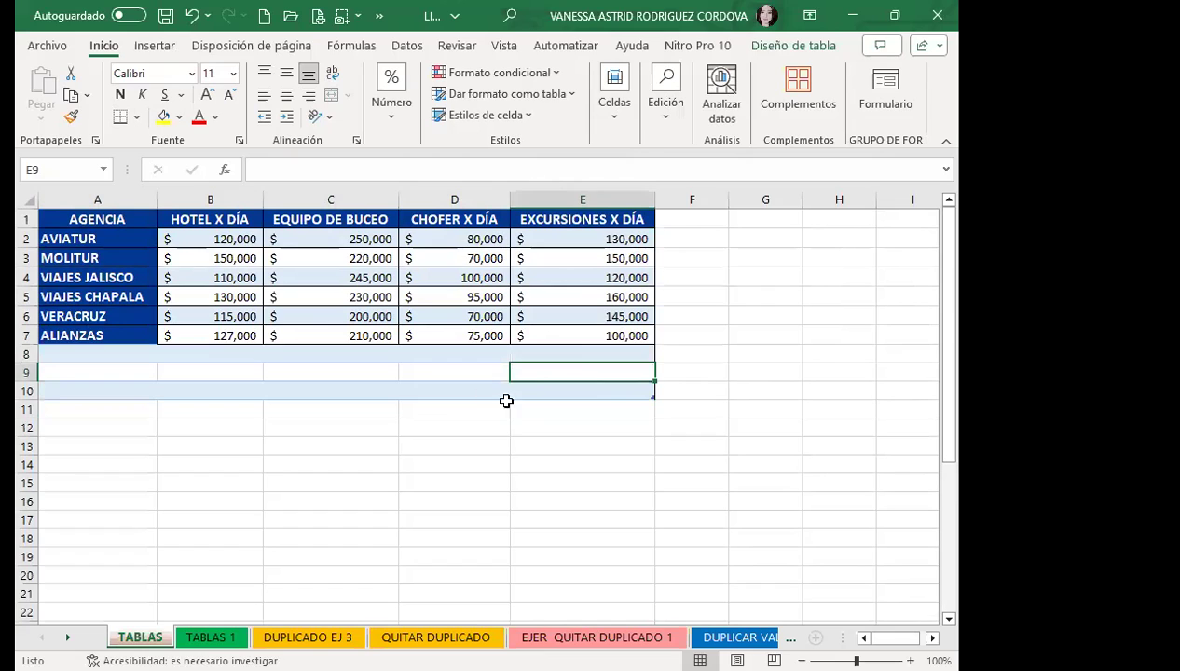
pyautogui.press('Down')
pyautogui.press('Down')
pyautogui.press('Down')
pyautogui.moveTo(425, 410); pyautogui.dragTo(424, 390)
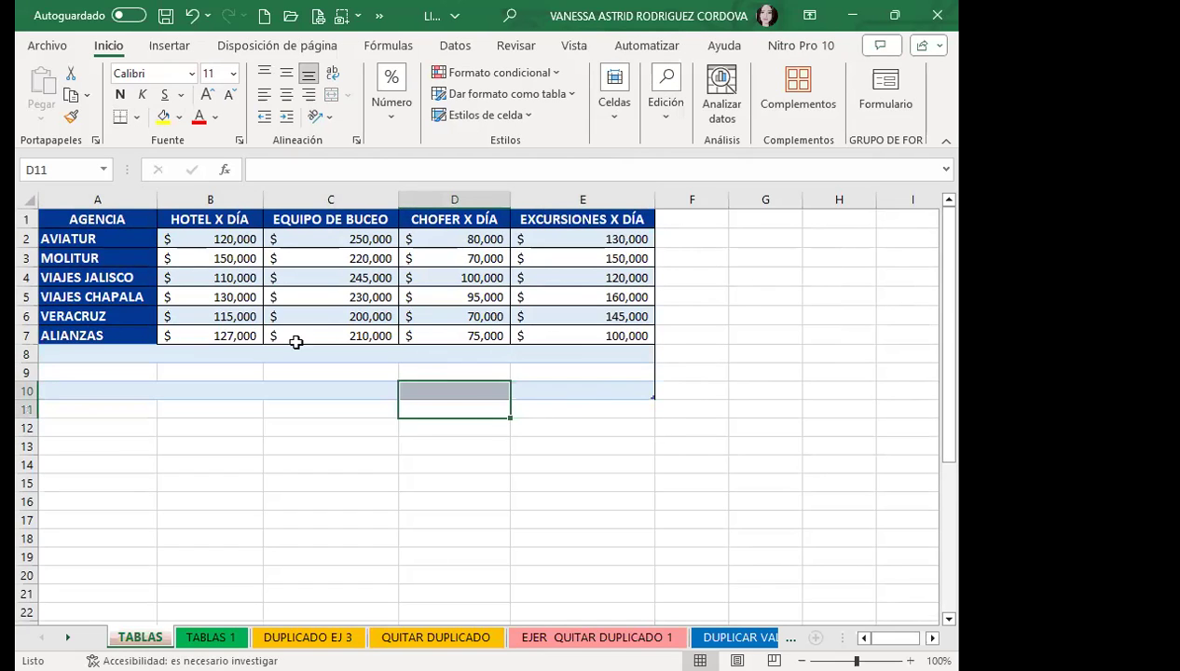
pyautogui.click(79, 392)
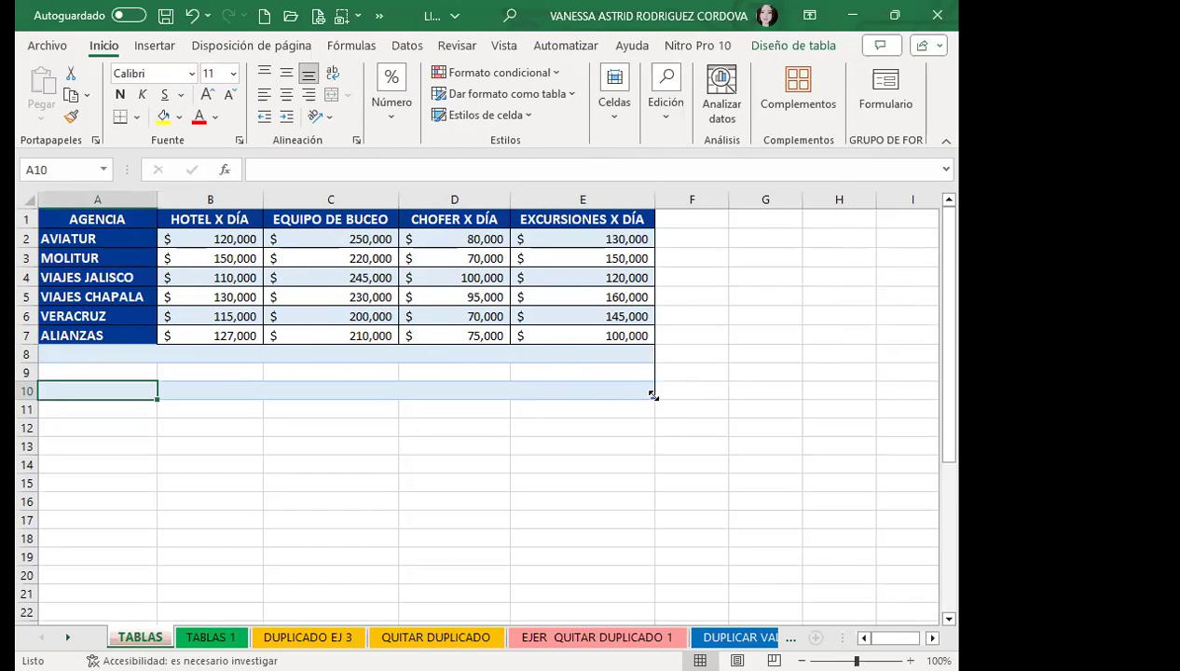
pyautogui.moveTo(650, 382); pyautogui.dragTo(653, 347)
# - Convert the AGENCIA table into a normal range, keeping its blue banded formatting
pyautogui.click(454, 446)
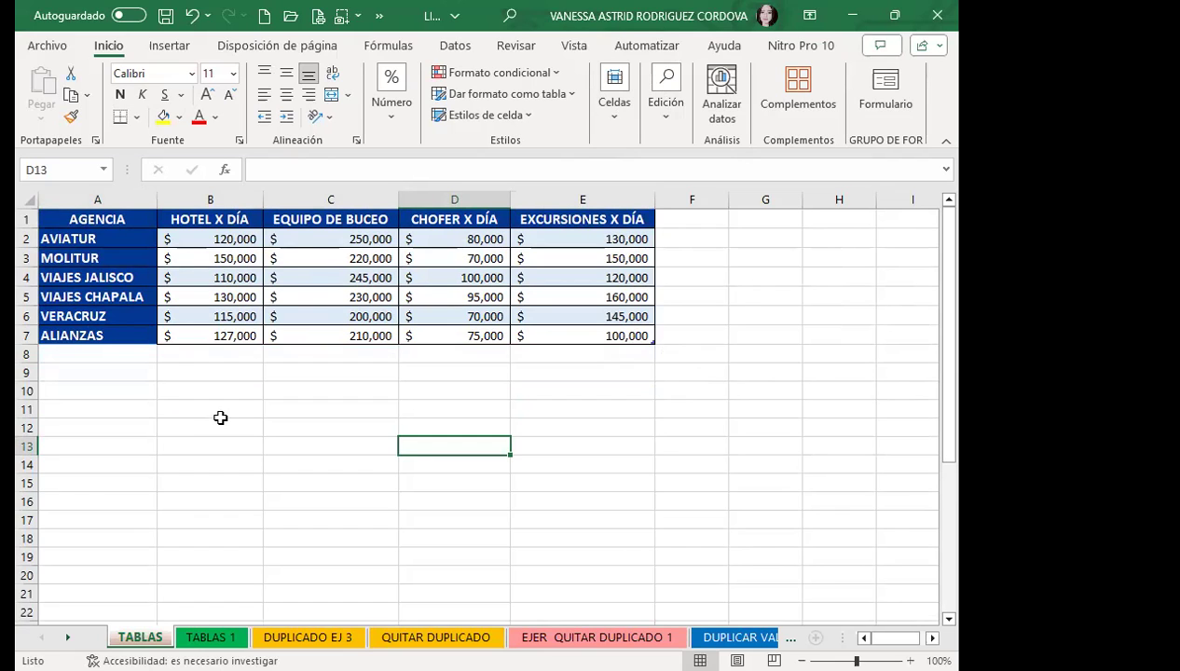
pyautogui.click(381, 295)
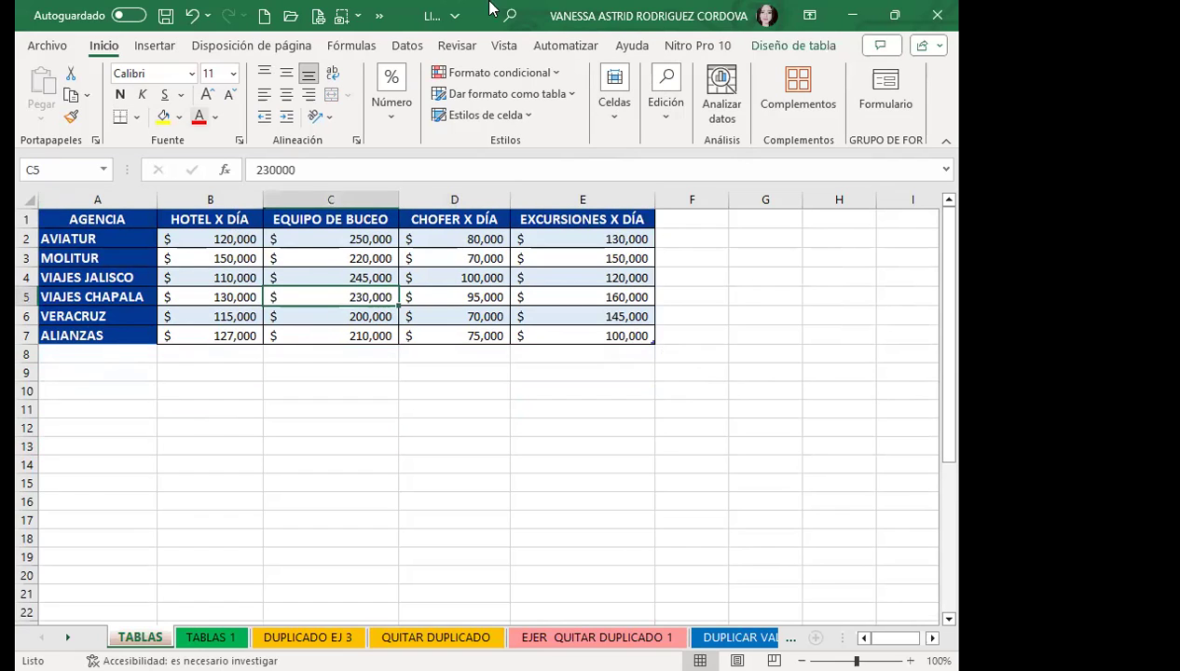
pyautogui.click(792, 43)
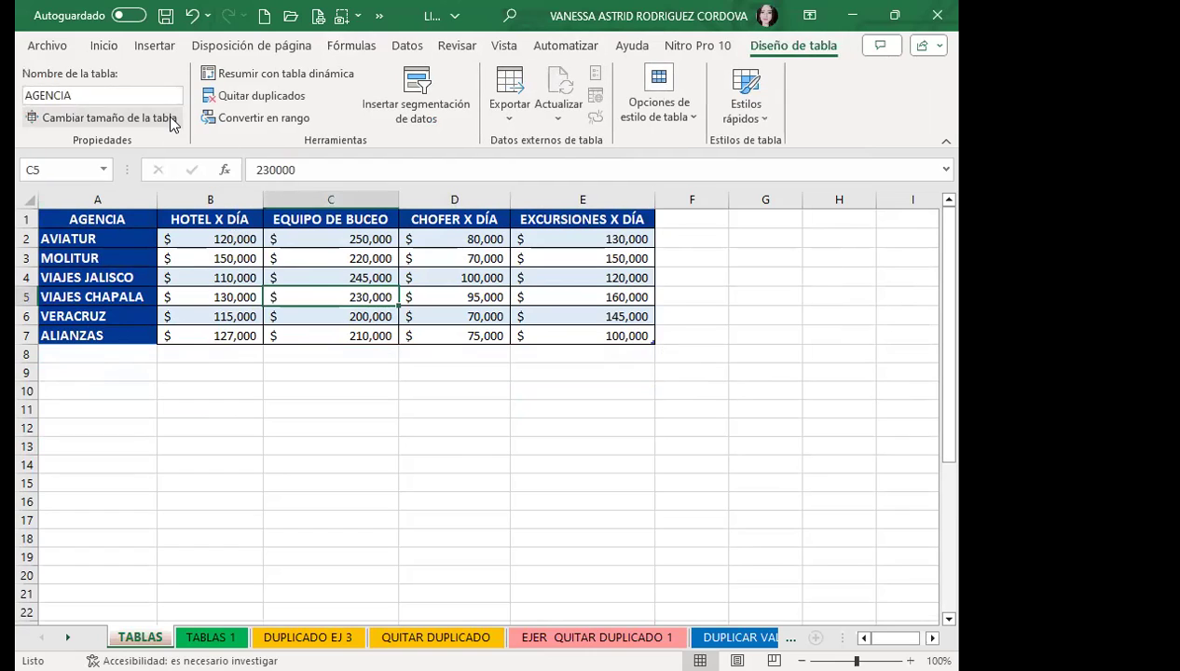
pyautogui.click(270, 115)
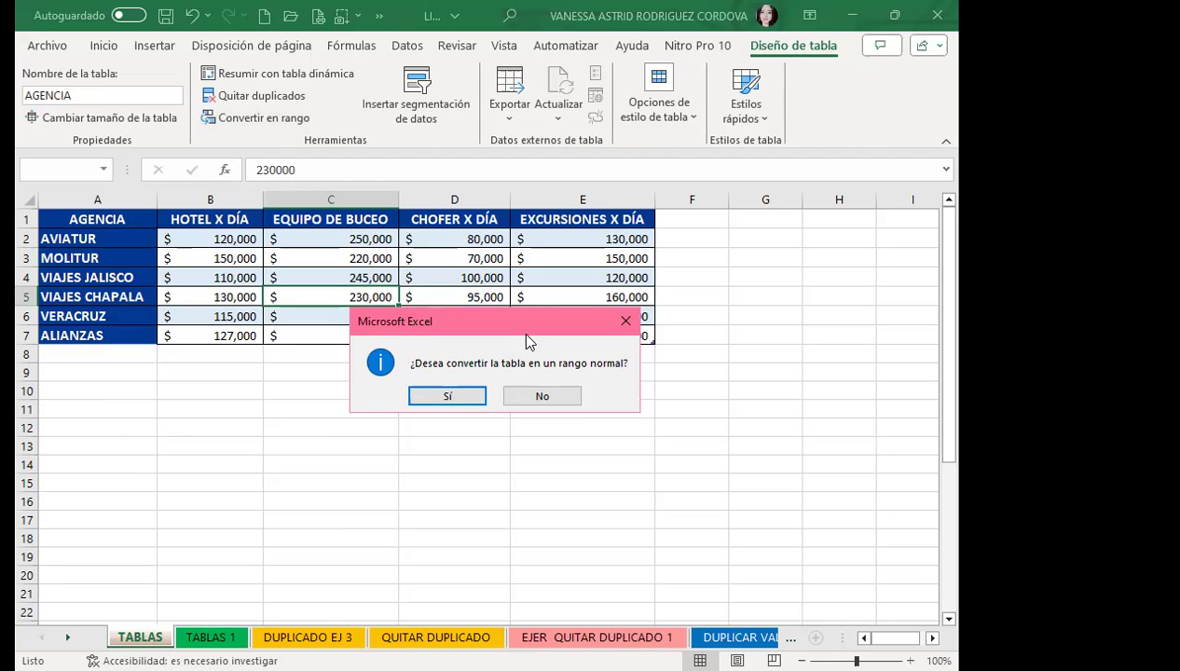
pyautogui.click(515, 397)
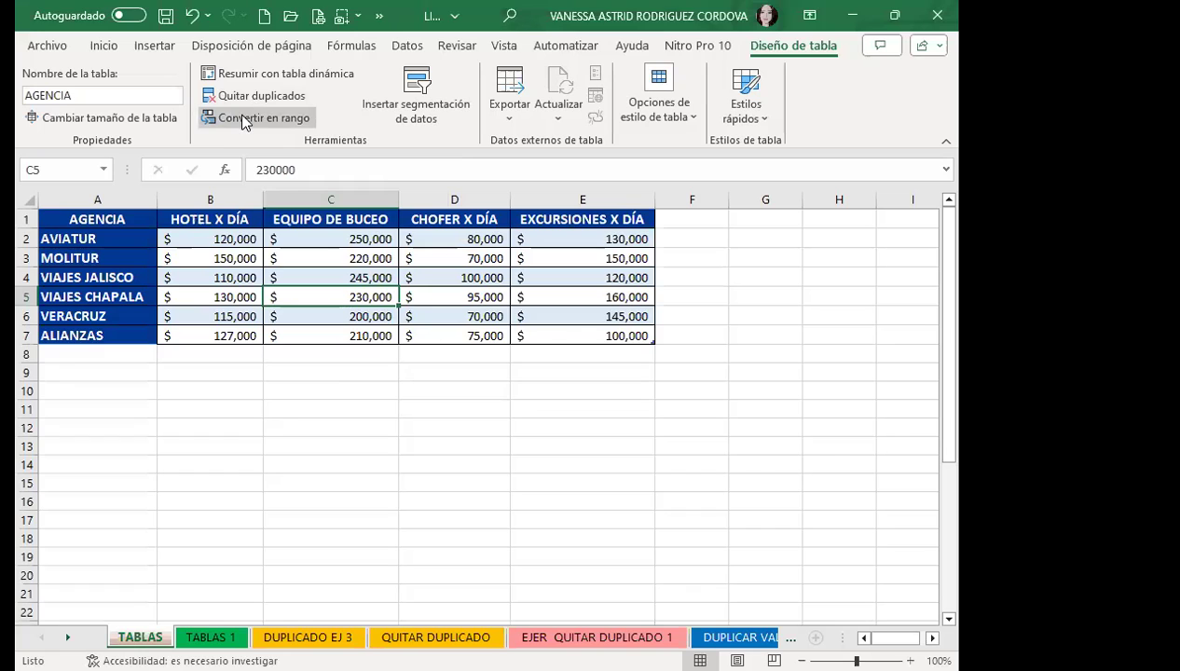
pyautogui.click(242, 118)
pyautogui.click(446, 398)
pyautogui.click(411, 277)
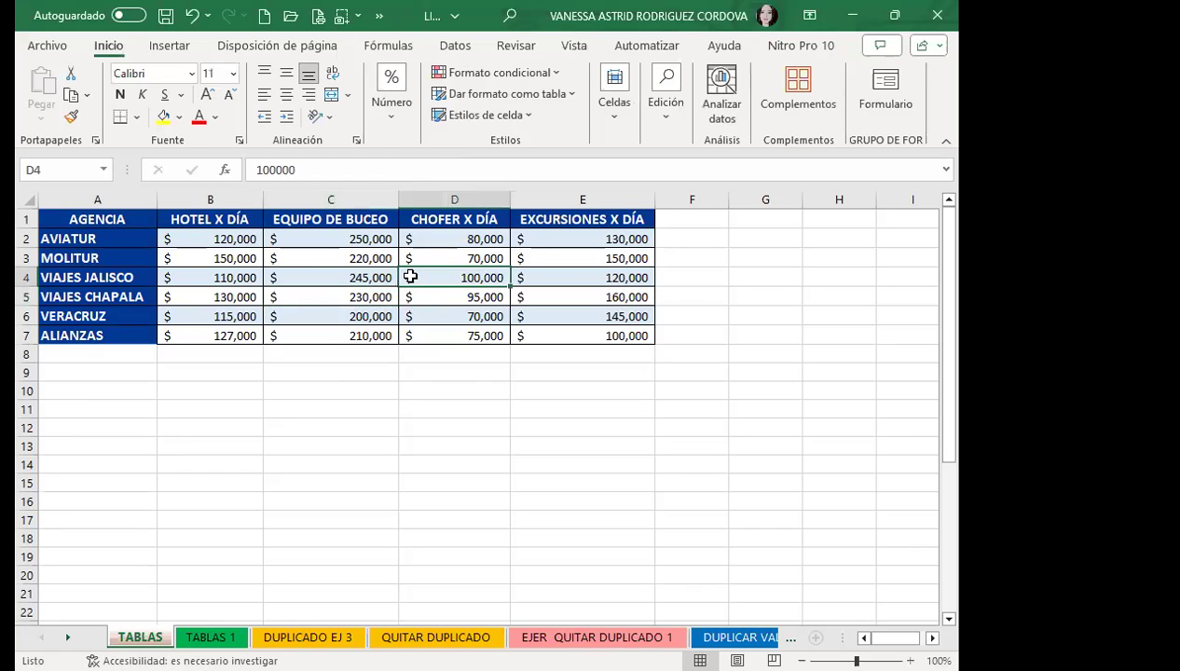
# - Set price cells B2:E7 to Sin relleno, removing the light blue banding
pyautogui.click(193, 298)
pyautogui.click(242, 273)
pyautogui.click(281, 260)
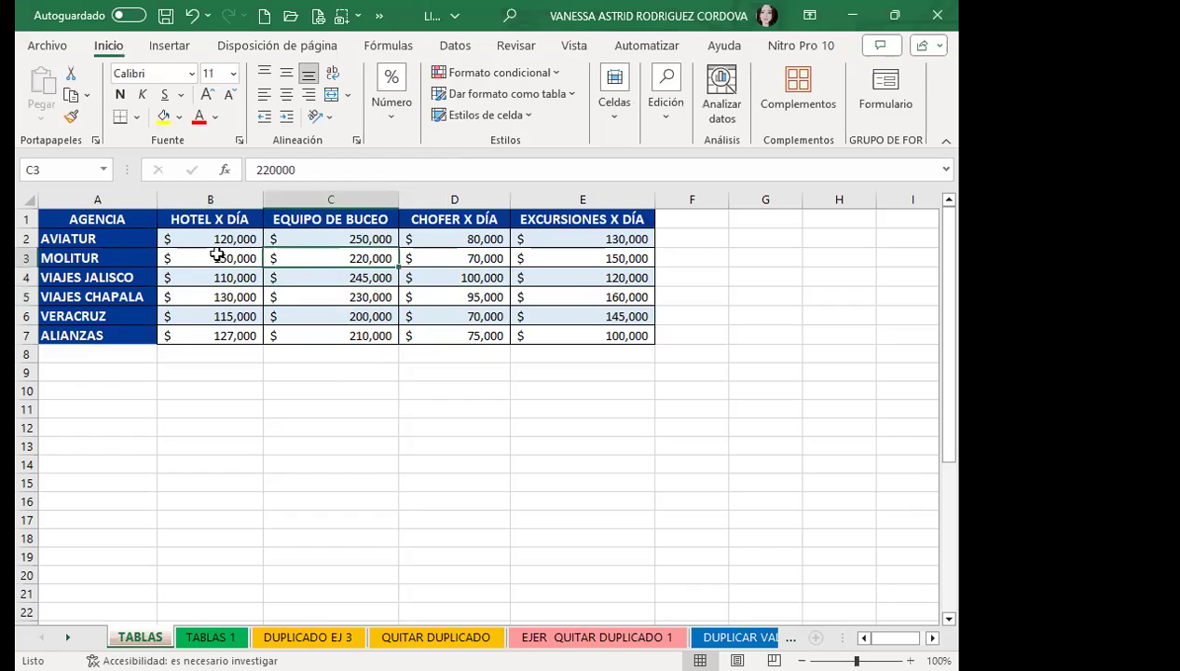
pyautogui.moveTo(207, 239); pyautogui.dragTo(600, 327)
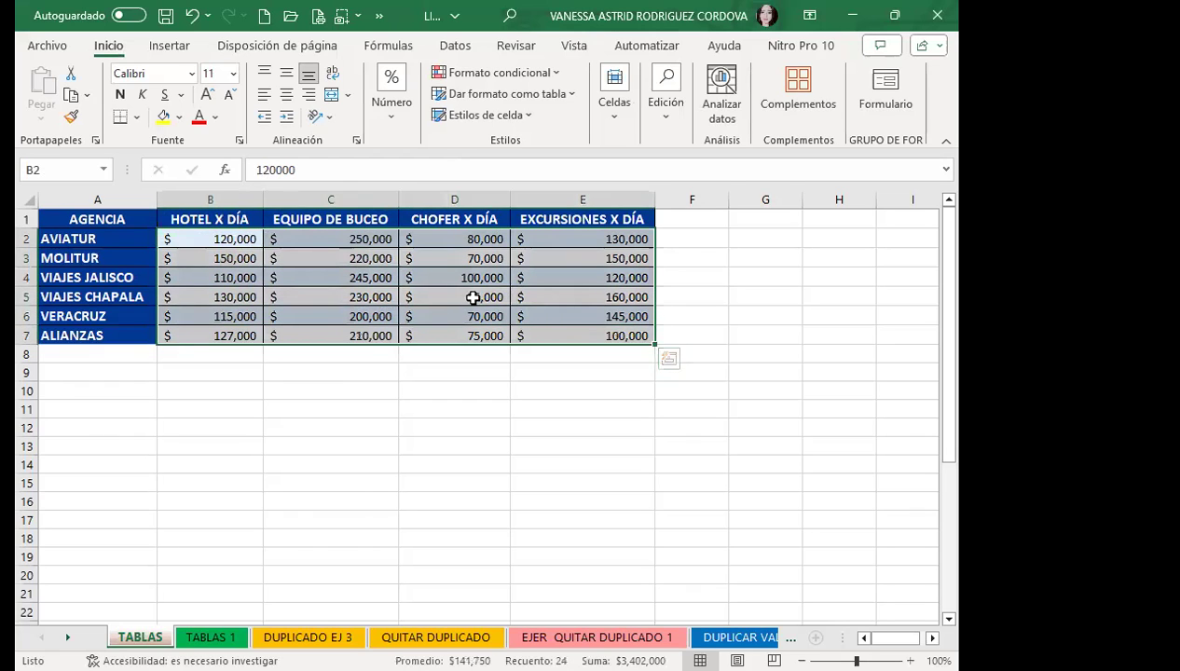
pyautogui.click(494, 317)
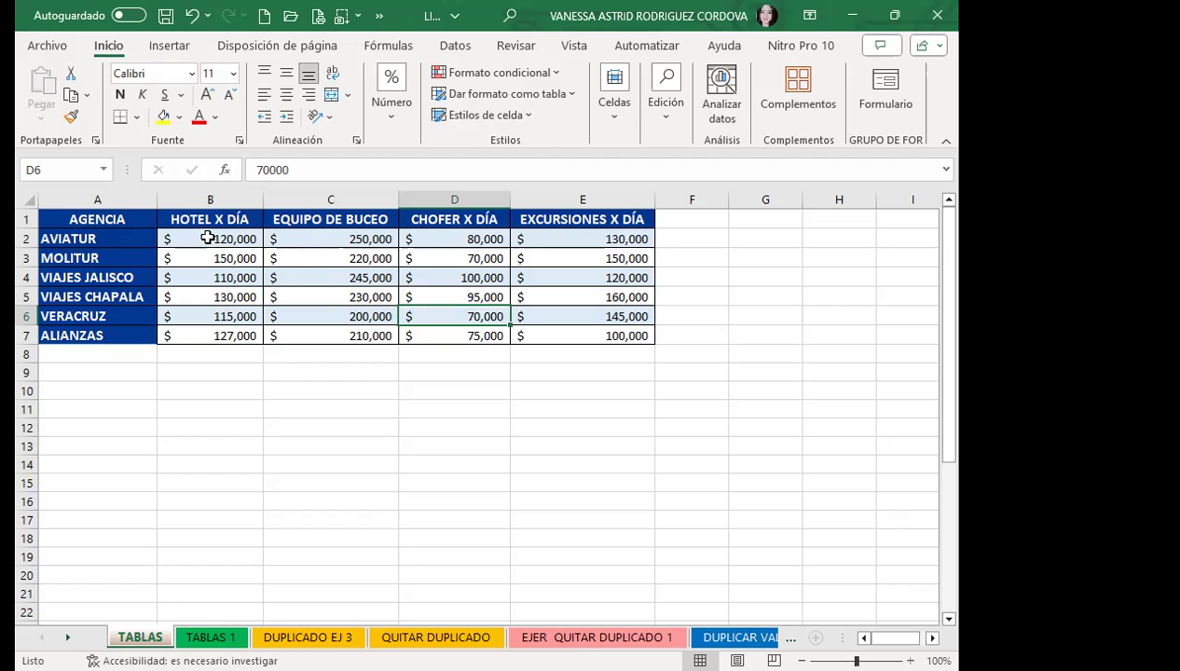
pyautogui.moveTo(207, 238); pyautogui.dragTo(577, 327)
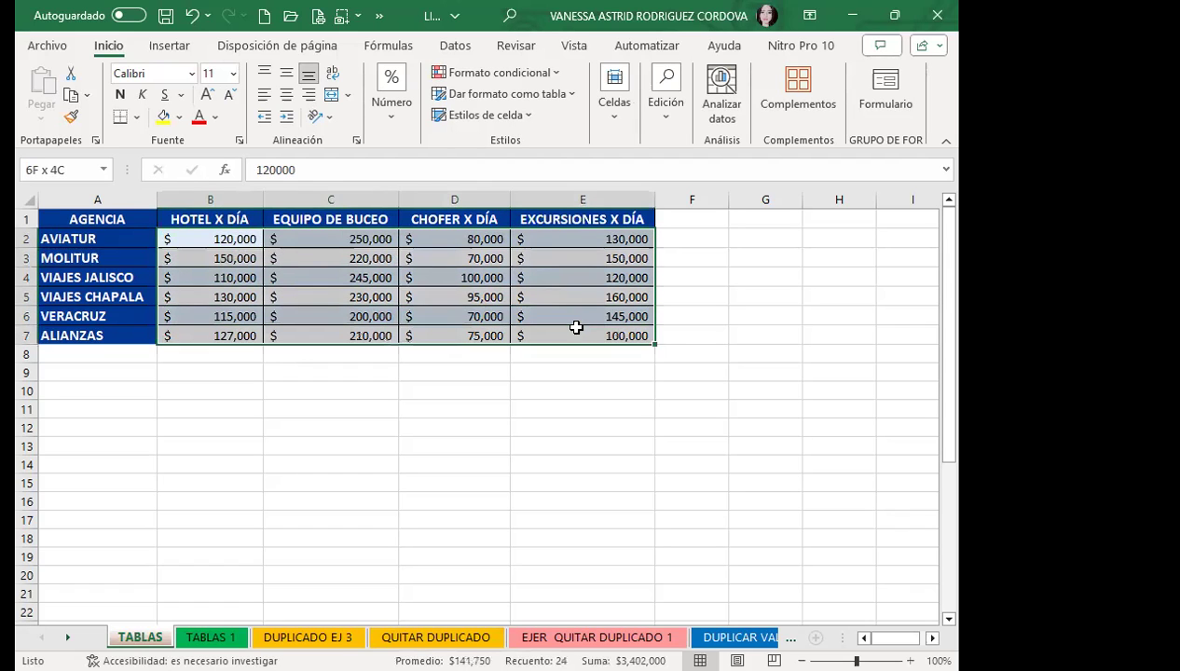
pyautogui.click(179, 117)
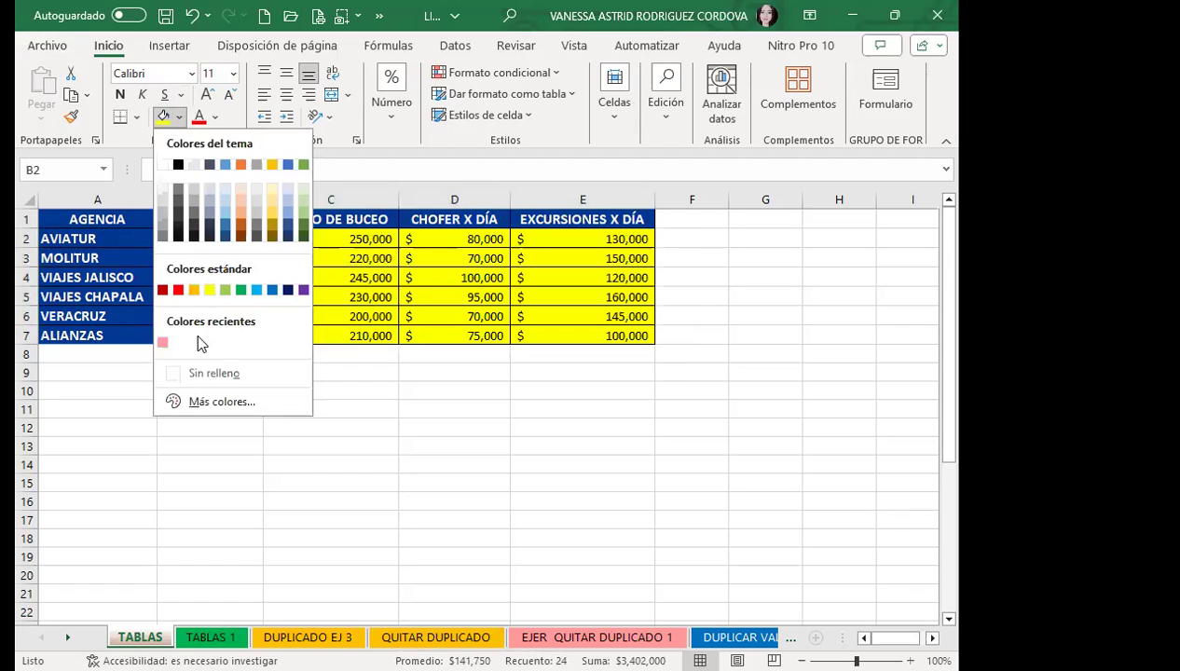
pyautogui.click(197, 373)
pyautogui.click(186, 302)
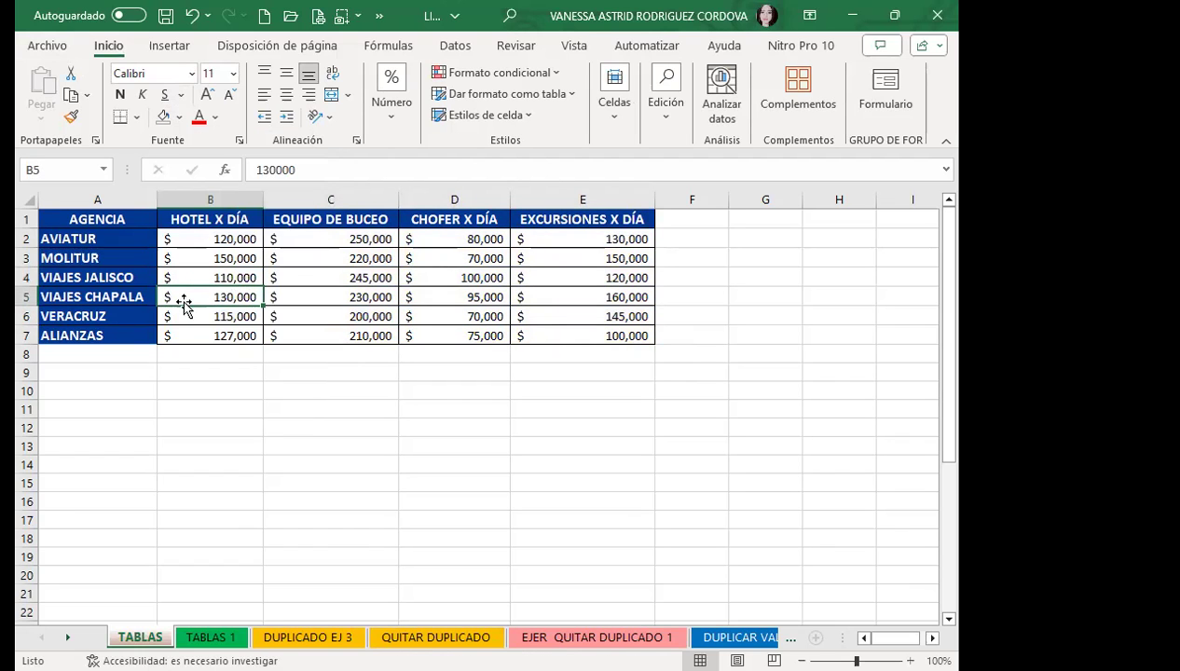
pyautogui.click(487, 314)
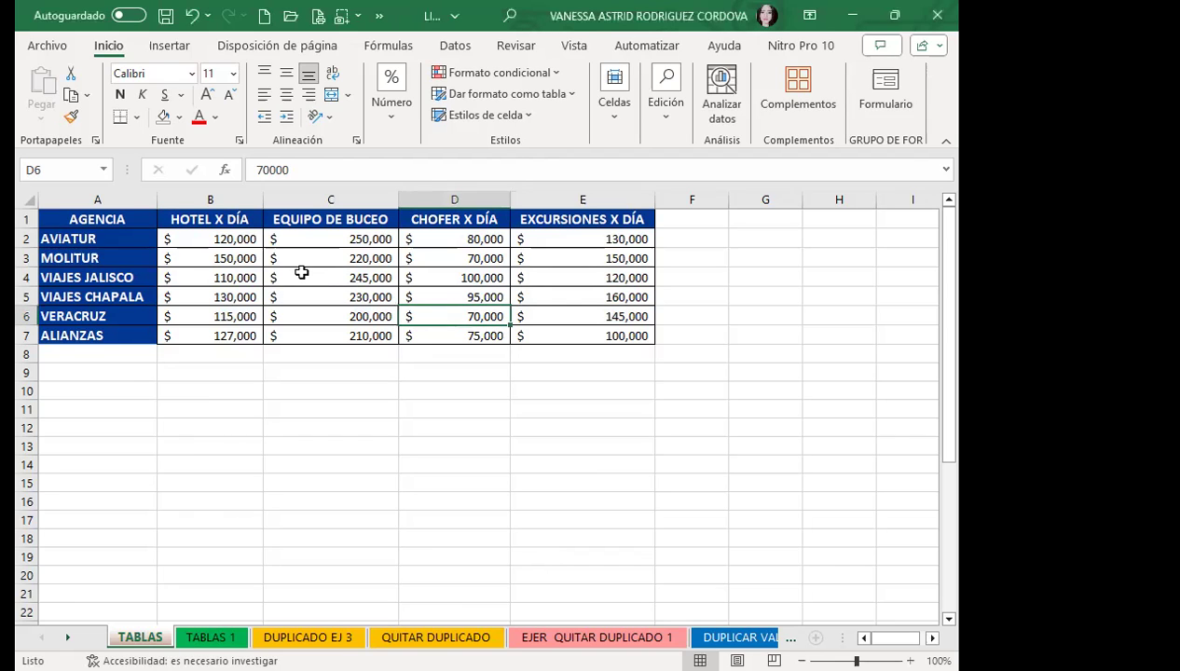
pyautogui.scroll(-2, 280, 350)
pyautogui.scroll(-3, 245, 348)
pyautogui.scroll(-3, 226, 351)
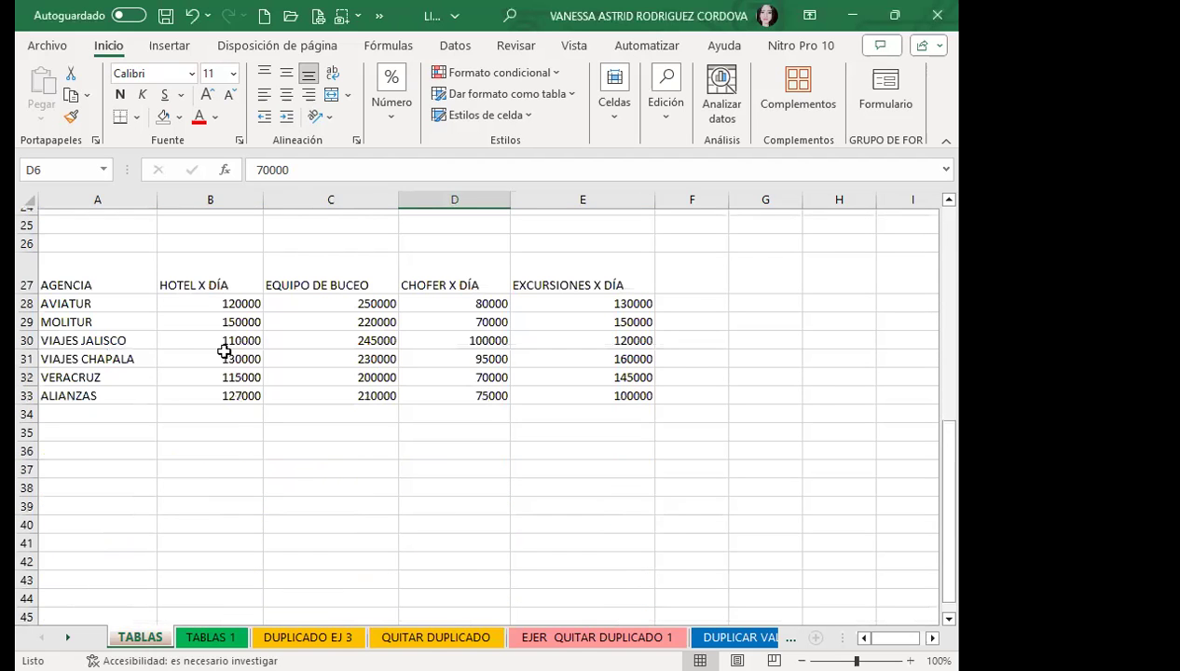
pyautogui.click(216, 352)
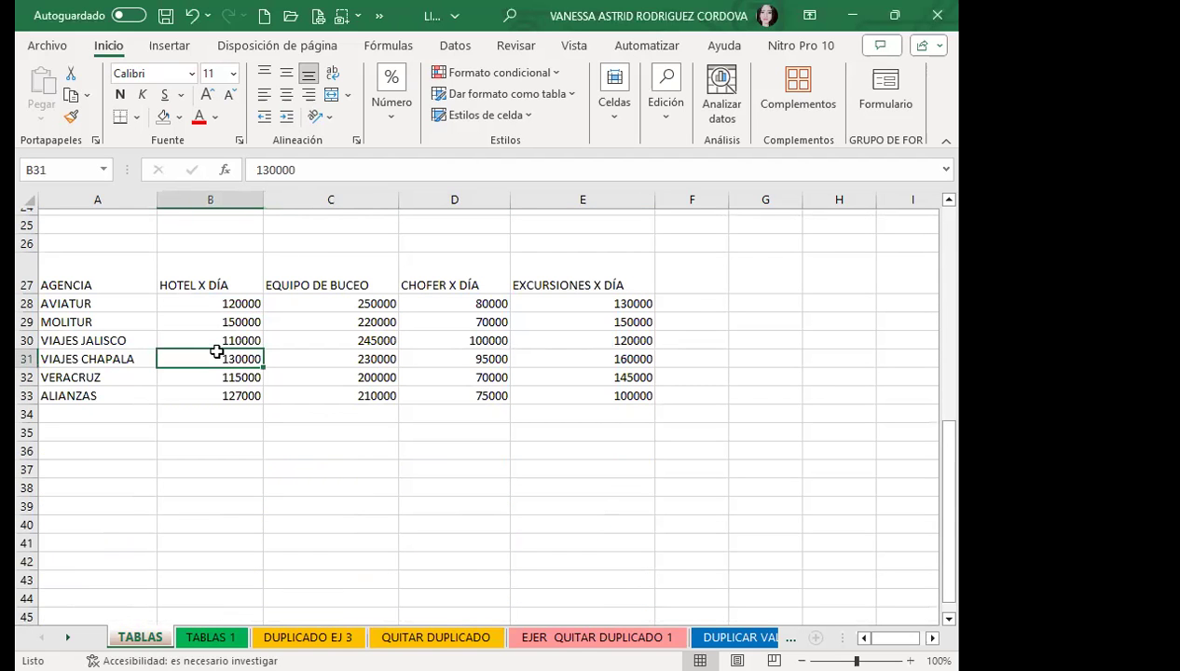
pyautogui.click(198, 319)
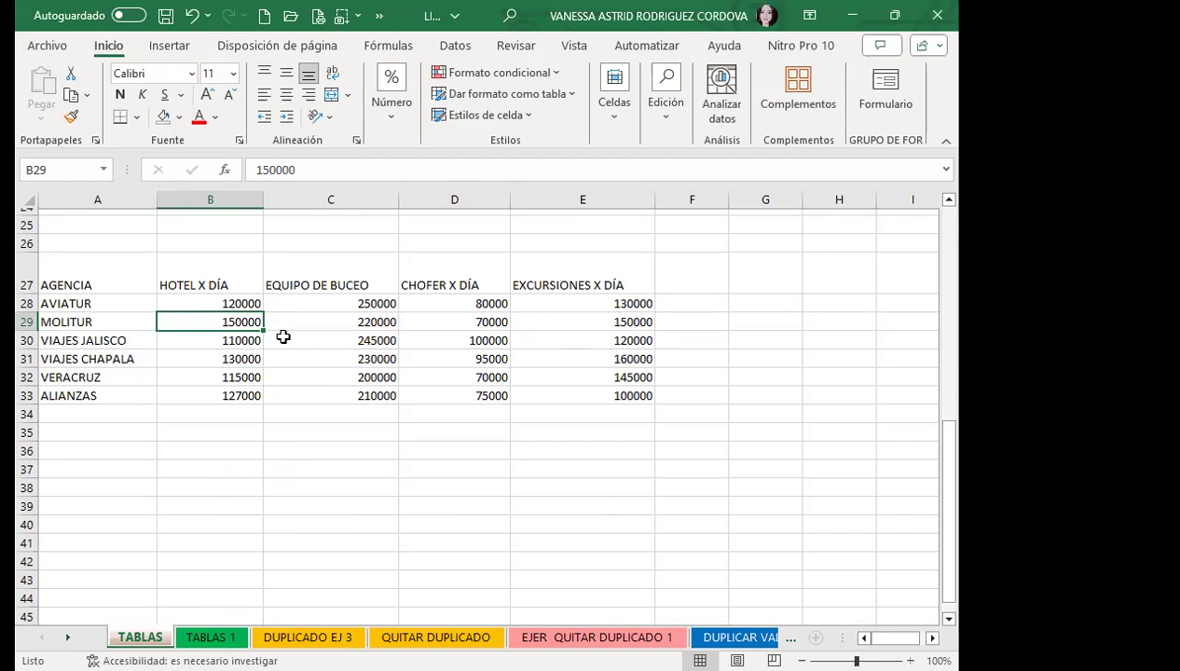
pyautogui.scroll(5, 283, 337)
pyautogui.scroll(3, 298, 410)
pyautogui.scroll(-5, 284, 367)
pyautogui.scroll(-3, 324, 401)
pyautogui.moveTo(80, 271)
pyautogui.mouseDown()
pyautogui.moveTo(527, 318)
pyautogui.moveTo(562, 390)
pyautogui.mouseUp()
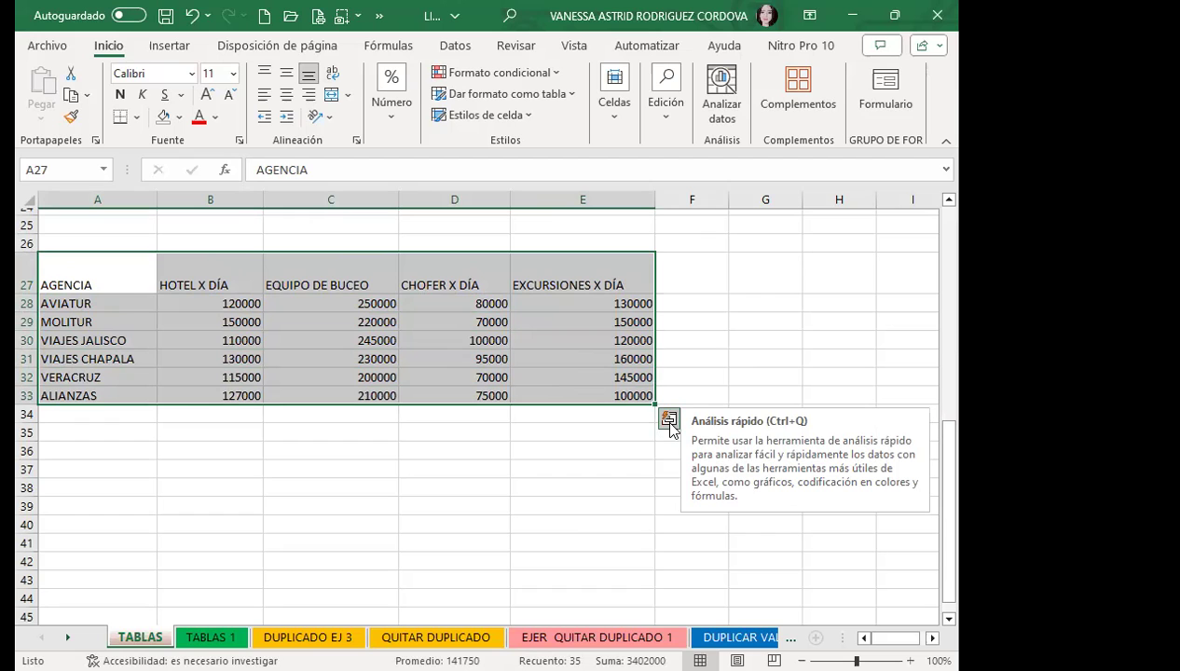
pyautogui.click(168, 47)
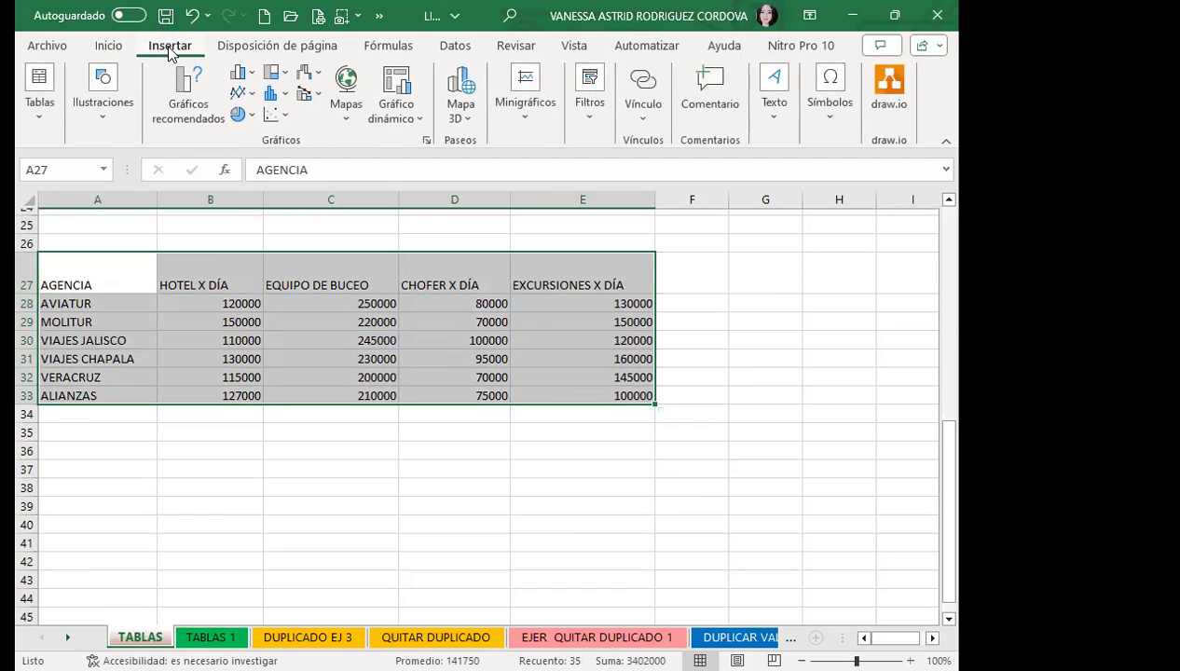
pyautogui.click(110, 46)
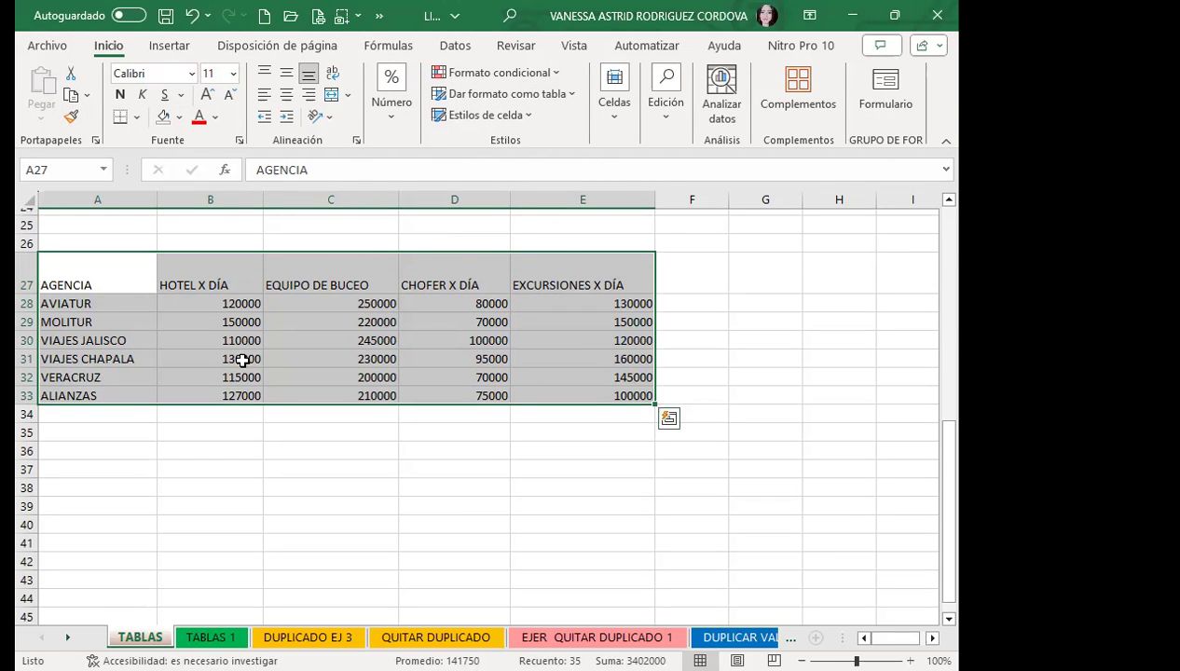
# - Use Quick Analysis on A27:E33, browsing chart and totals suggestions, then make it table Tabla2
pyautogui.moveTo(669, 417)
pyautogui.click(668, 419)
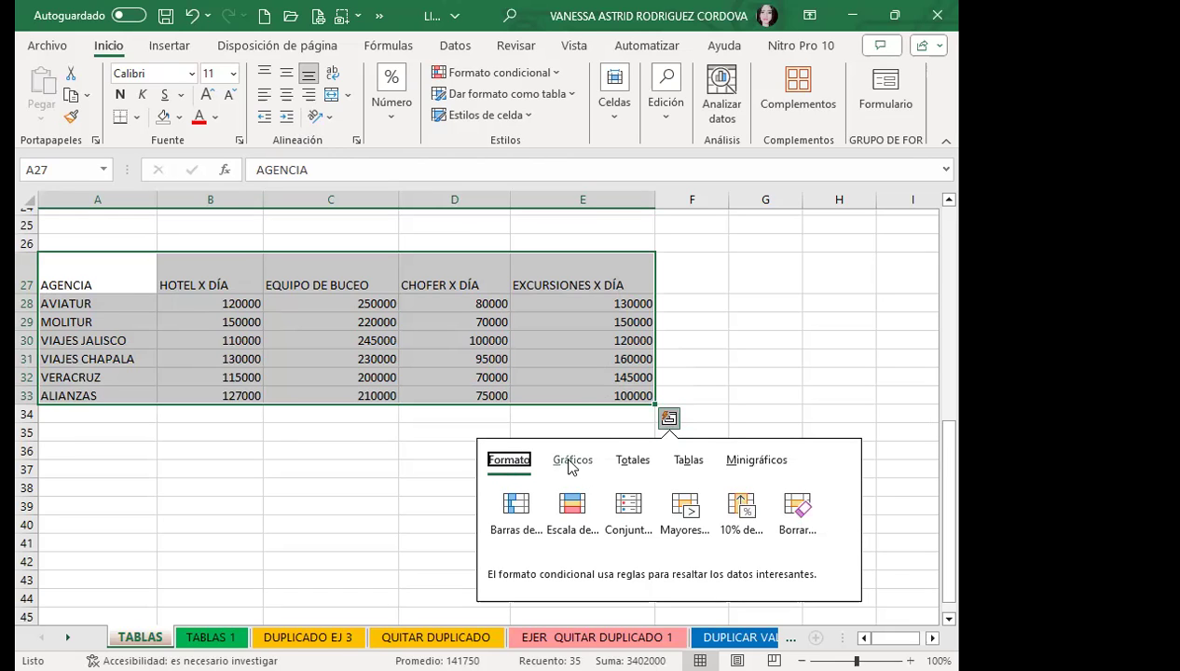
pyautogui.click(572, 462)
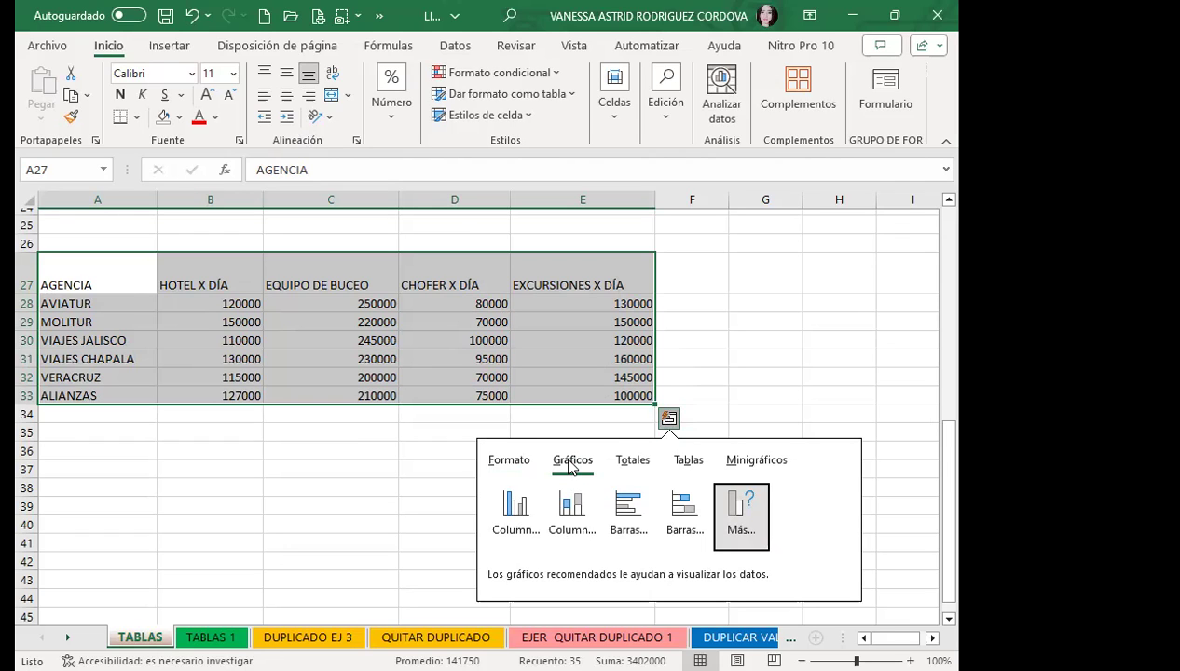
pyautogui.click(628, 463)
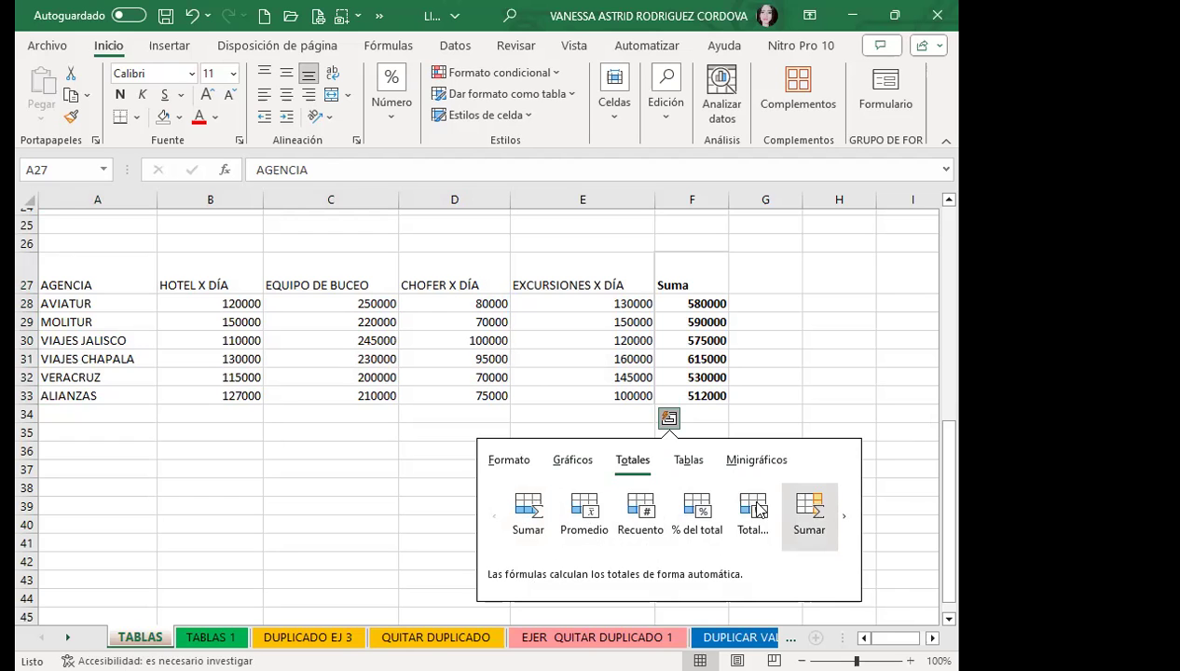
pyautogui.click(845, 525)
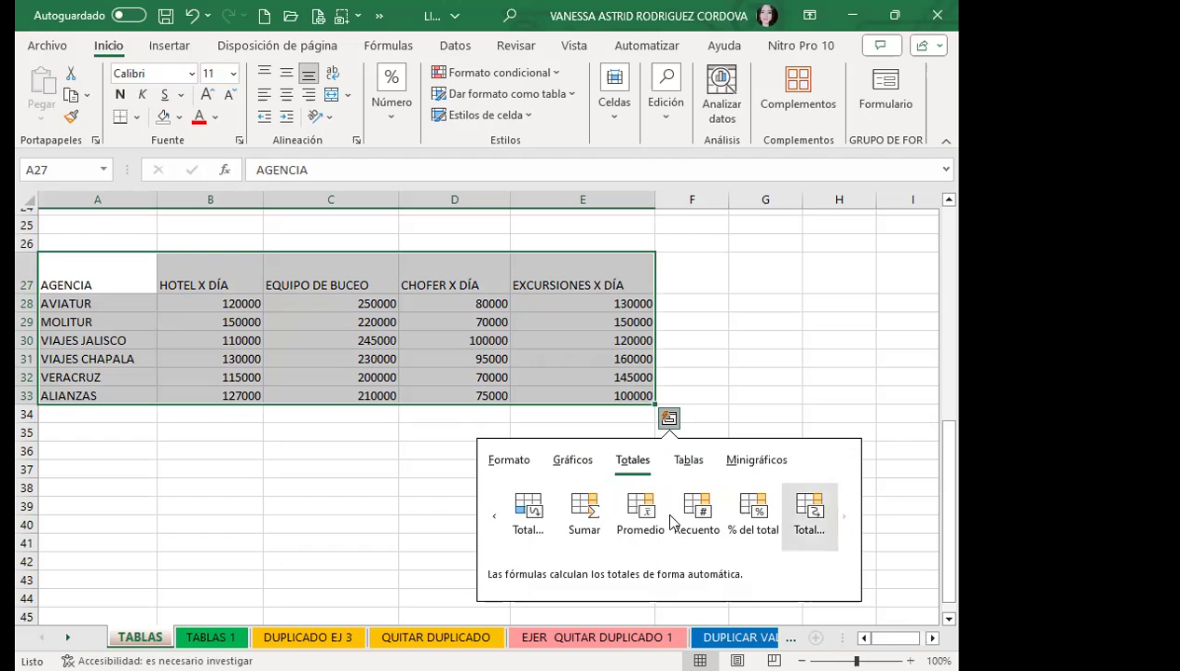
pyautogui.click(494, 516)
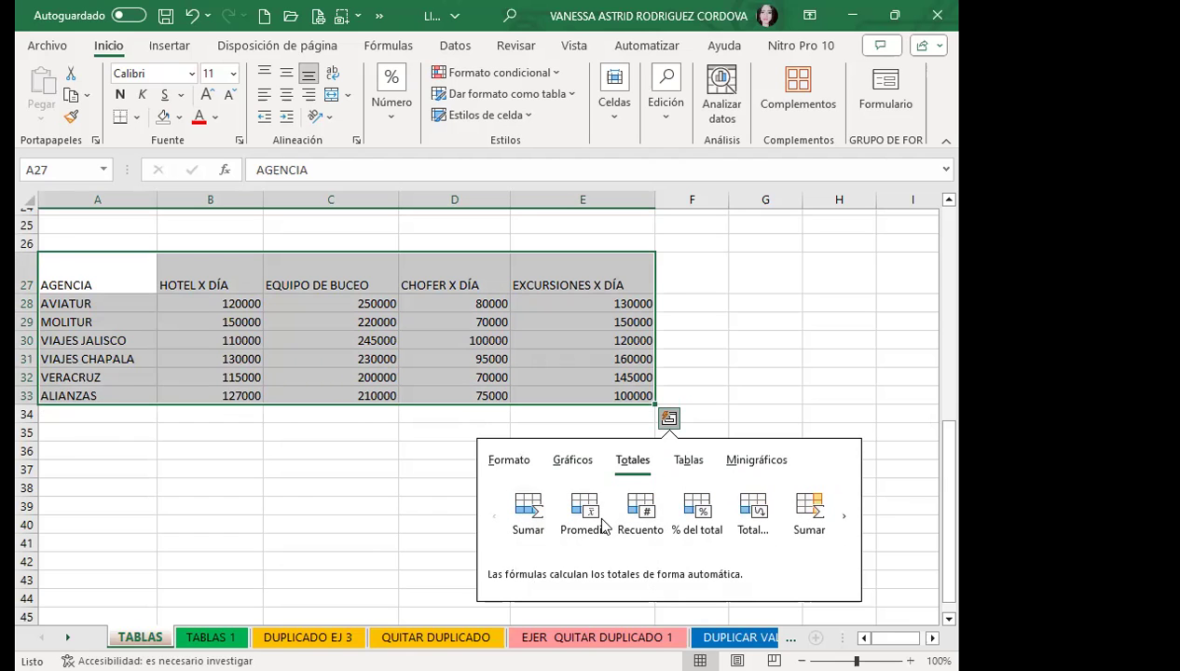
pyautogui.click(687, 461)
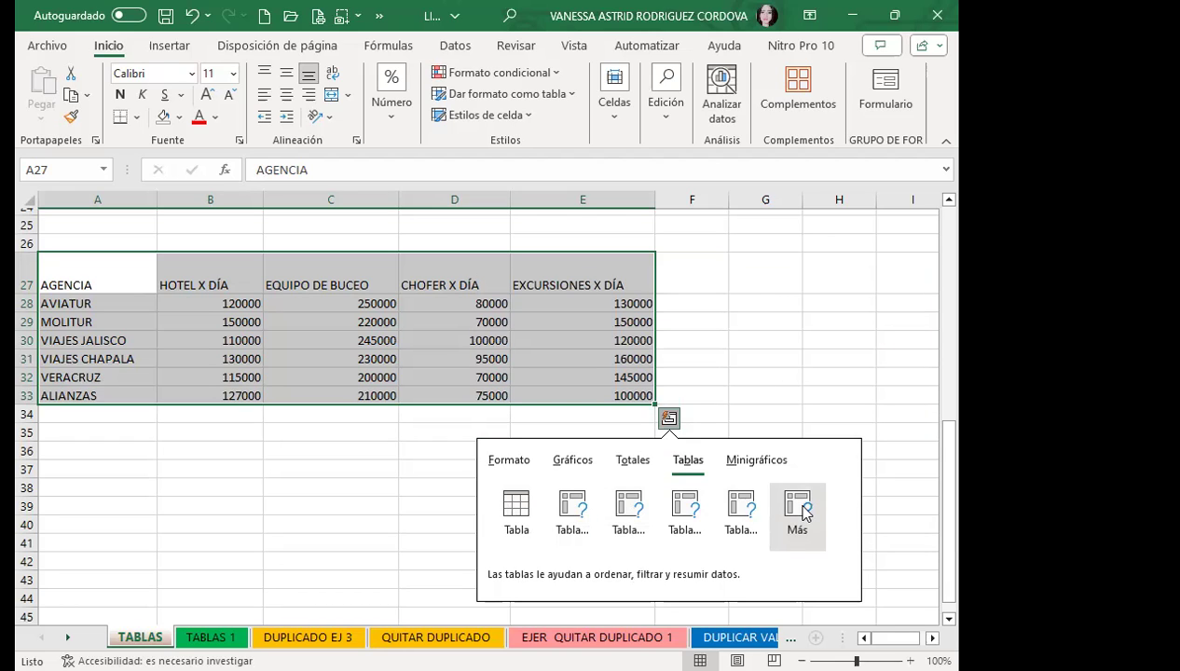
pyautogui.click(513, 513)
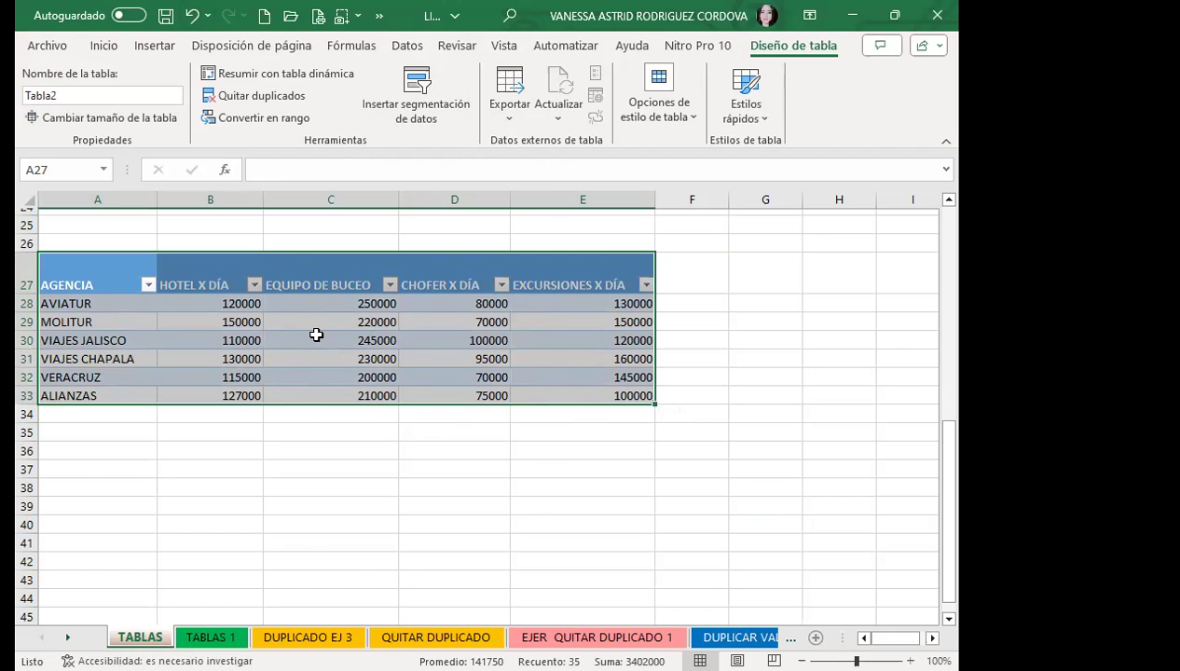
# - Rename table Tabla2 to HOTEL
pyautogui.click(88, 95)
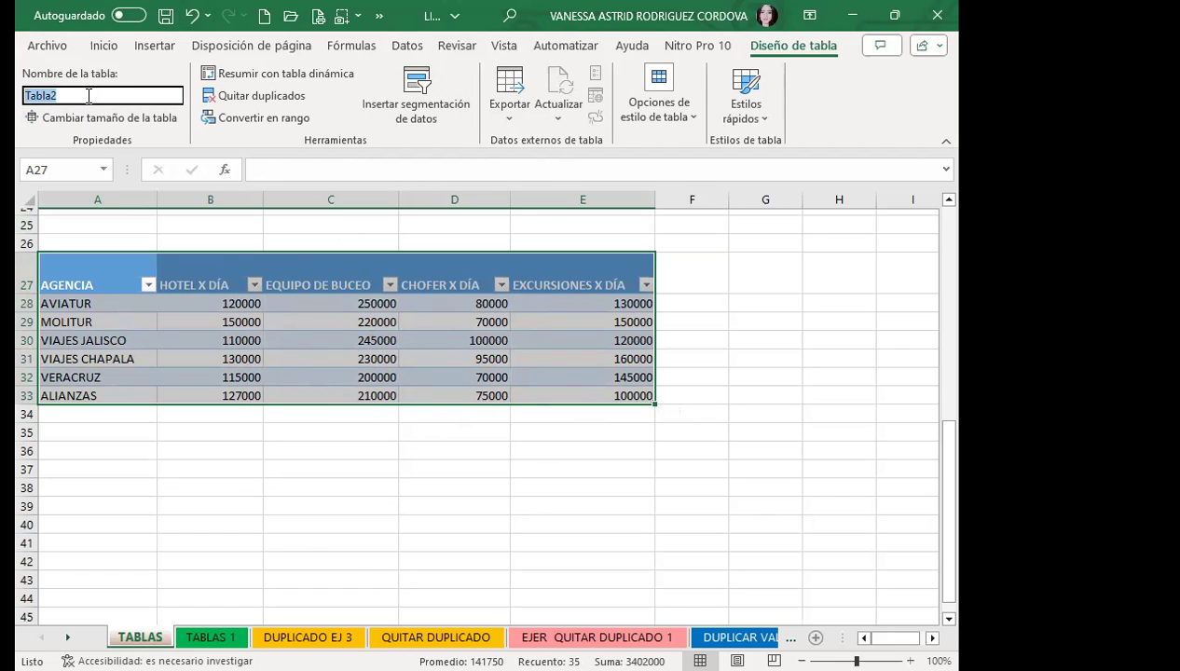
pyautogui.write('HOTEL')
pyautogui.press('Return')
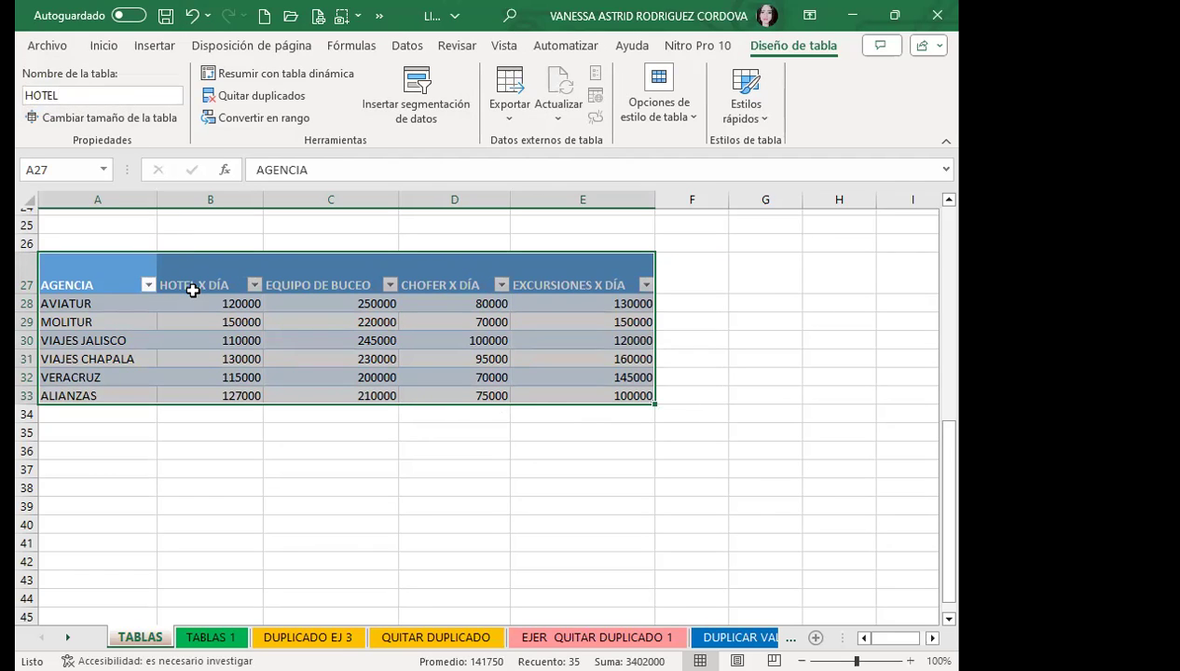
pyautogui.click(193, 291)
pyautogui.click(207, 358)
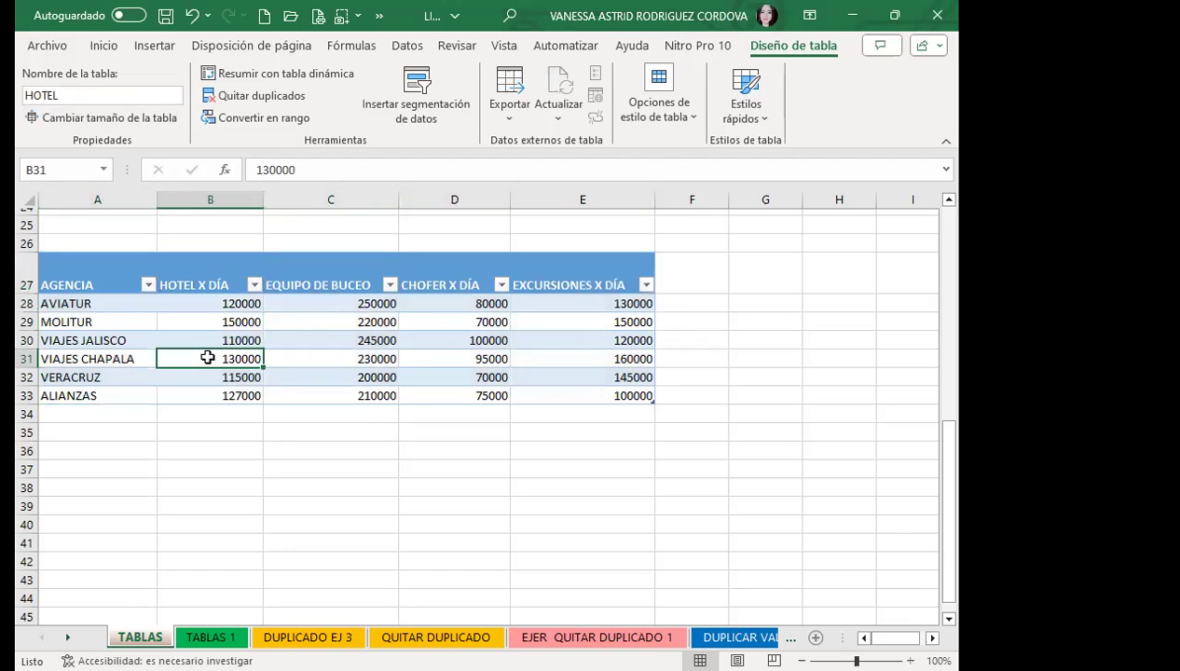
pyautogui.moveTo(50, 259)
pyautogui.mouseDown()
pyautogui.moveTo(529, 383)
pyautogui.moveTo(524, 396)
pyautogui.mouseUp()
pyautogui.click(524, 395)
pyautogui.click(421, 343)
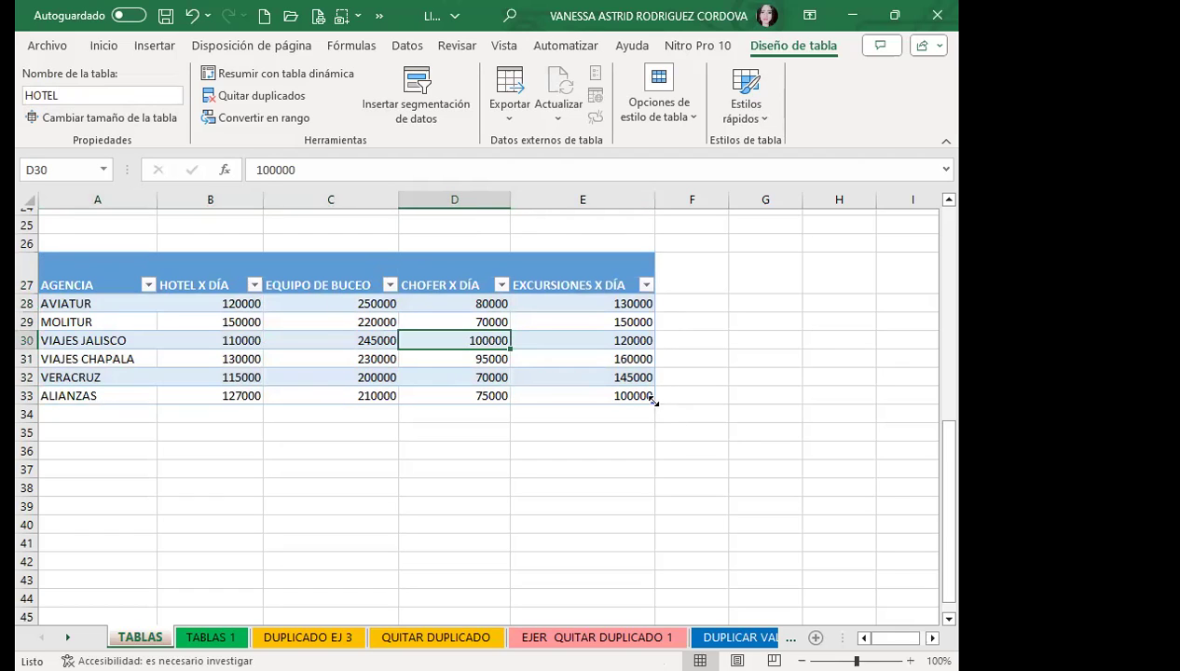
pyautogui.moveTo(653, 399); pyautogui.dragTo(655, 534)
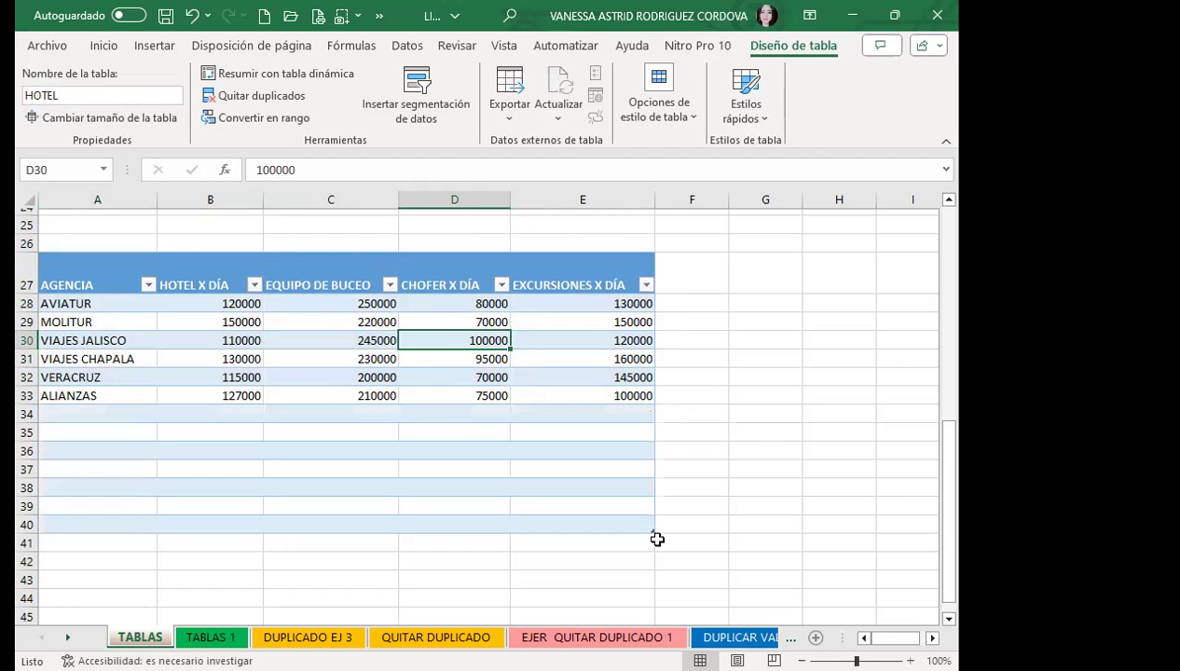
pyautogui.click(512, 567)
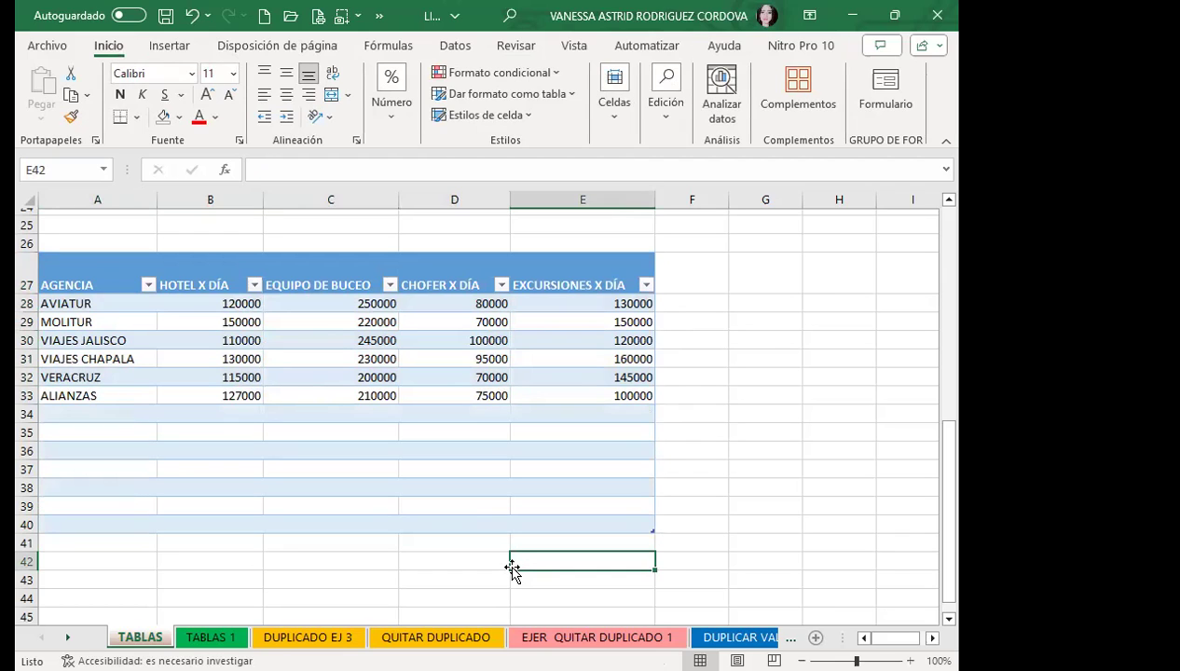
pyautogui.click(656, 528)
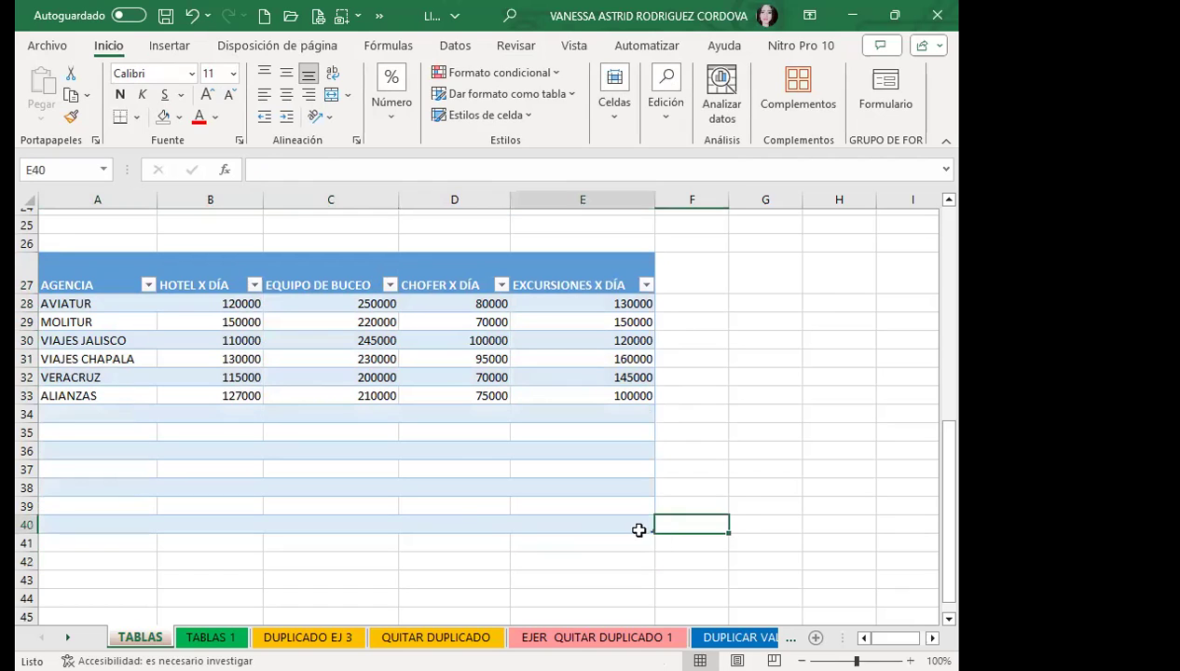
pyautogui.click(644, 529)
pyautogui.click(455, 446)
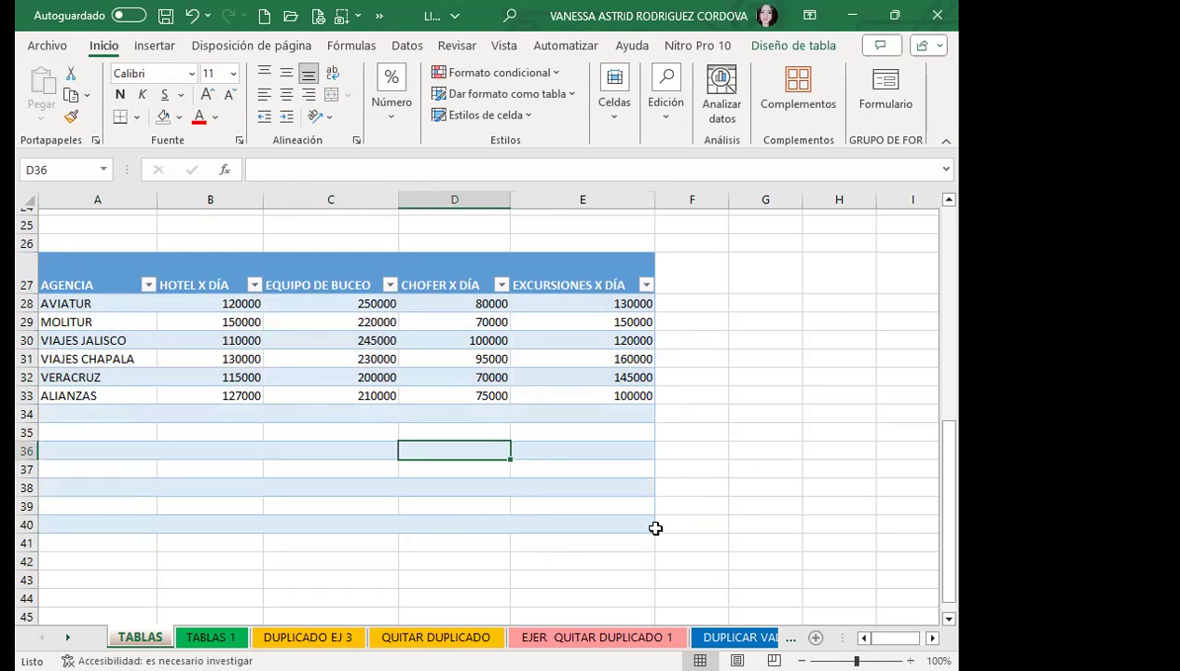
pyautogui.moveTo(653, 530); pyautogui.dragTo(652, 413)
pyautogui.click(539, 504)
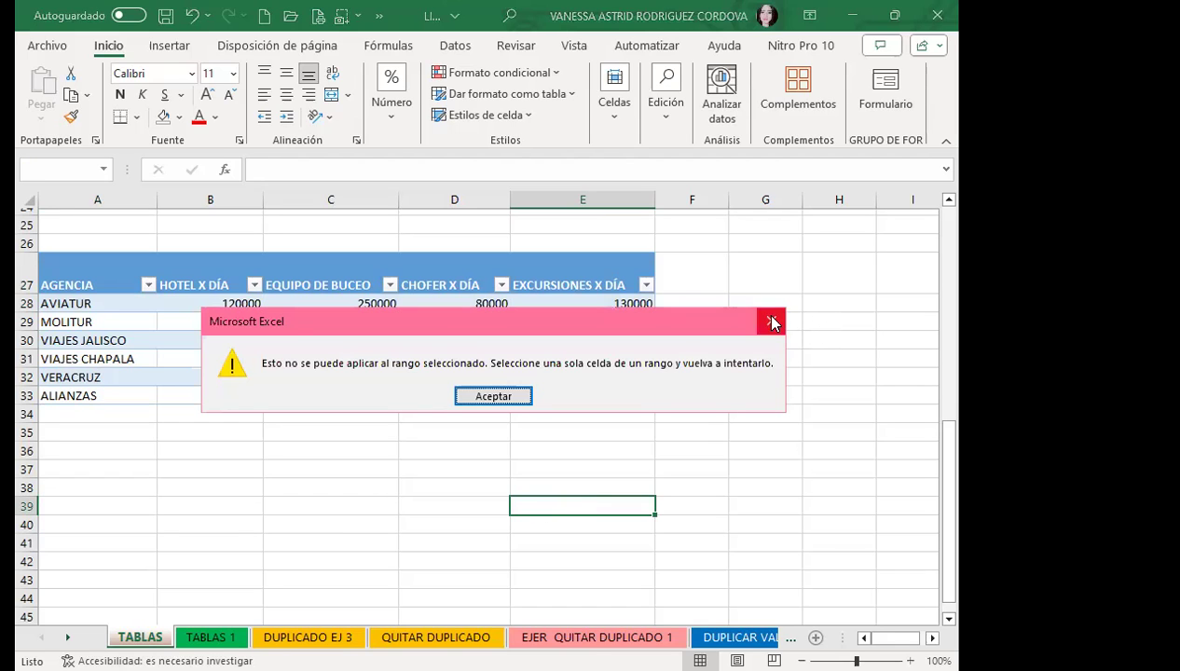
pyautogui.click(769, 319)
pyautogui.click(457, 321)
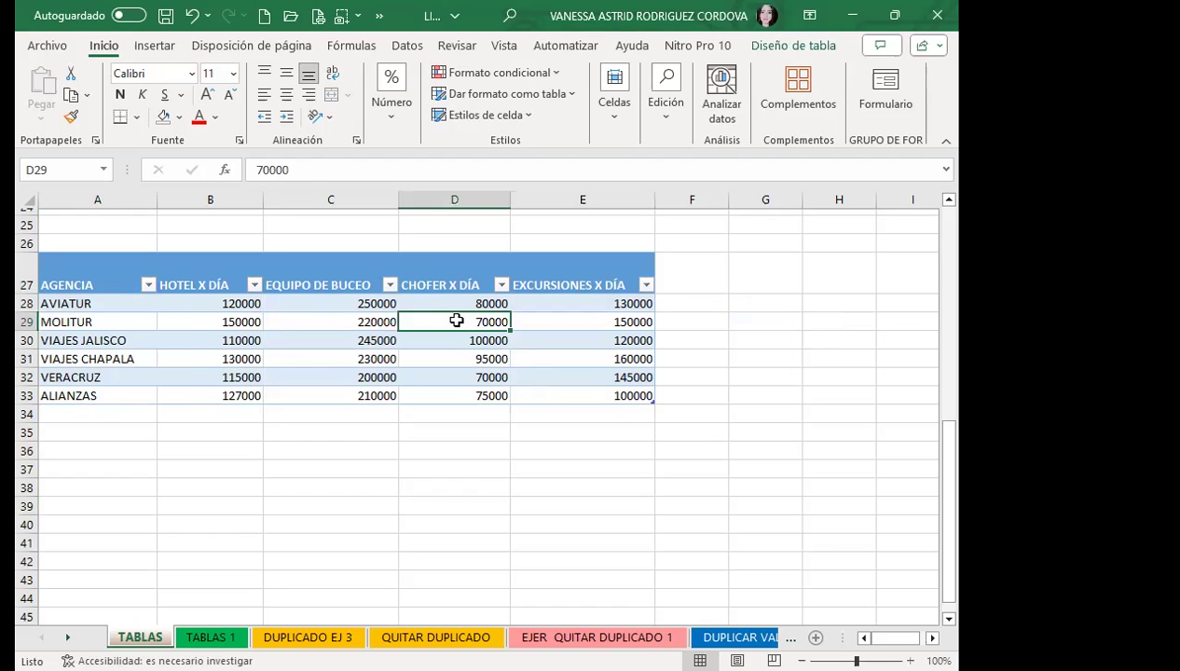
# - Hide the HOTEL table's filter arrows and centre its text horizontally and vertically
pyautogui.hotkey('ctrl', 'shift', 'l')
pyautogui.click(308, 358)
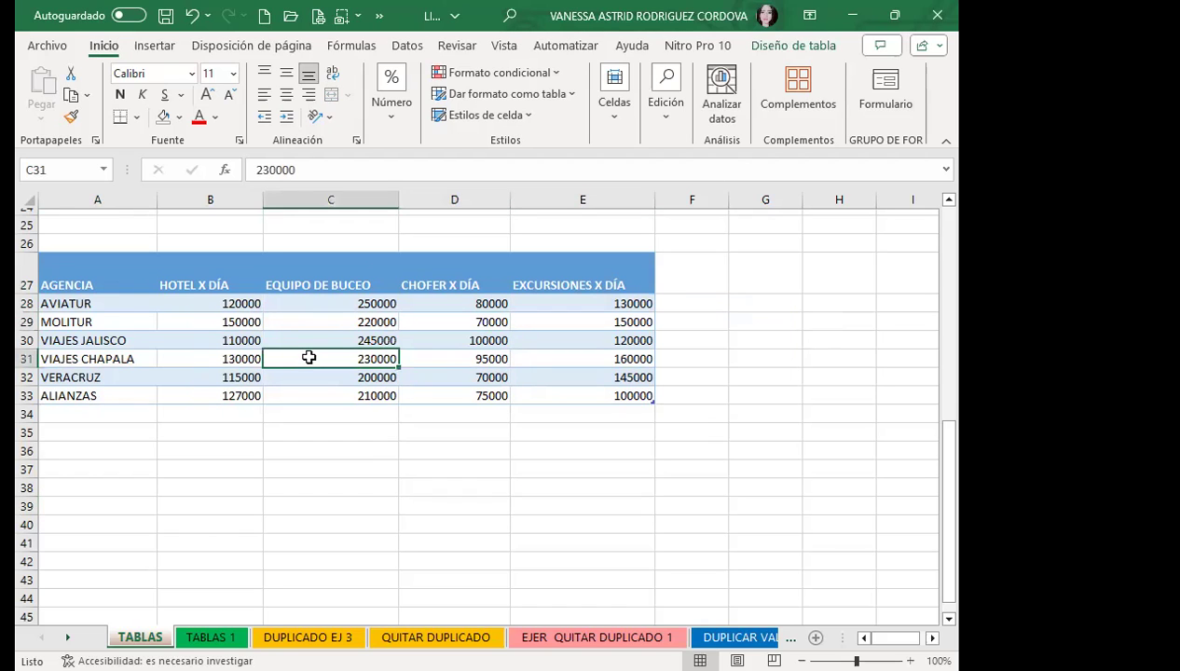
pyautogui.click(111, 273)
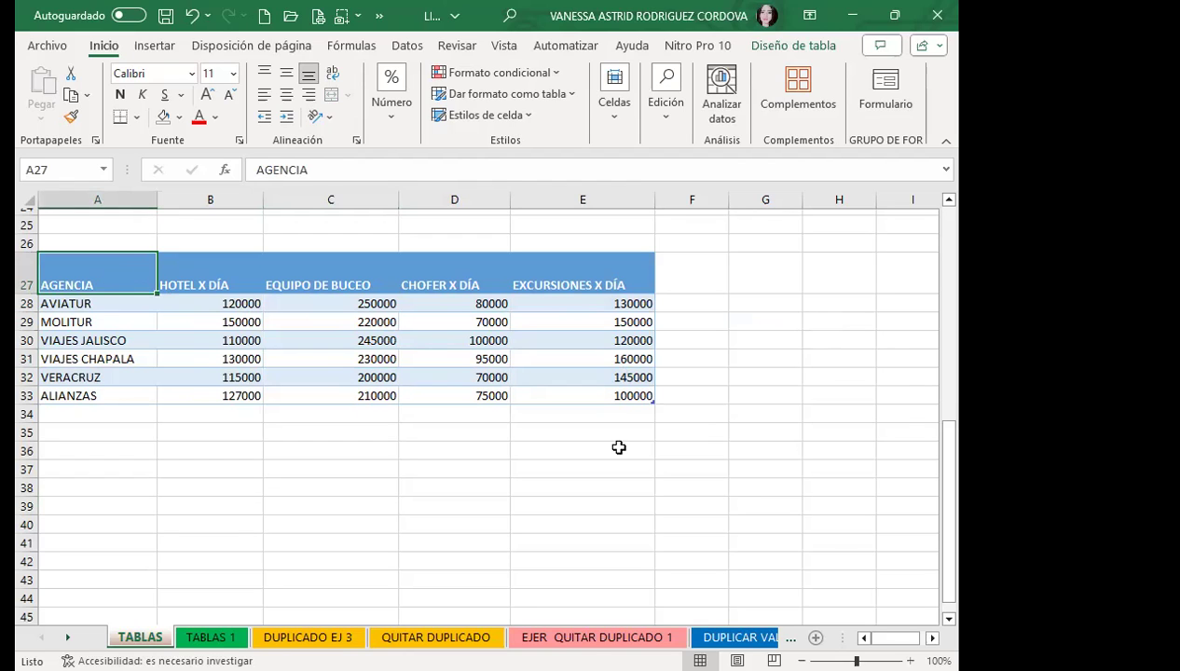
pyautogui.click(296, 318)
pyautogui.moveTo(108, 276)
pyautogui.mouseDown()
pyautogui.moveTo(554, 384)
pyautogui.moveTo(522, 399)
pyautogui.mouseUp()
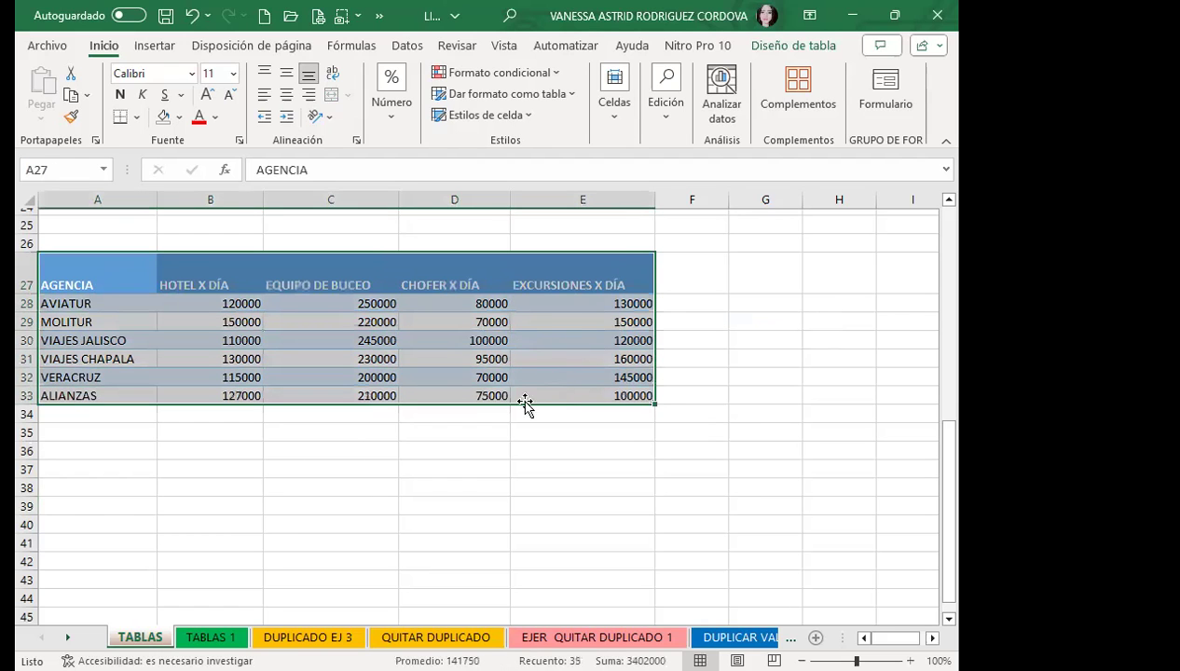
pyautogui.click(289, 78)
pyautogui.click(288, 75)
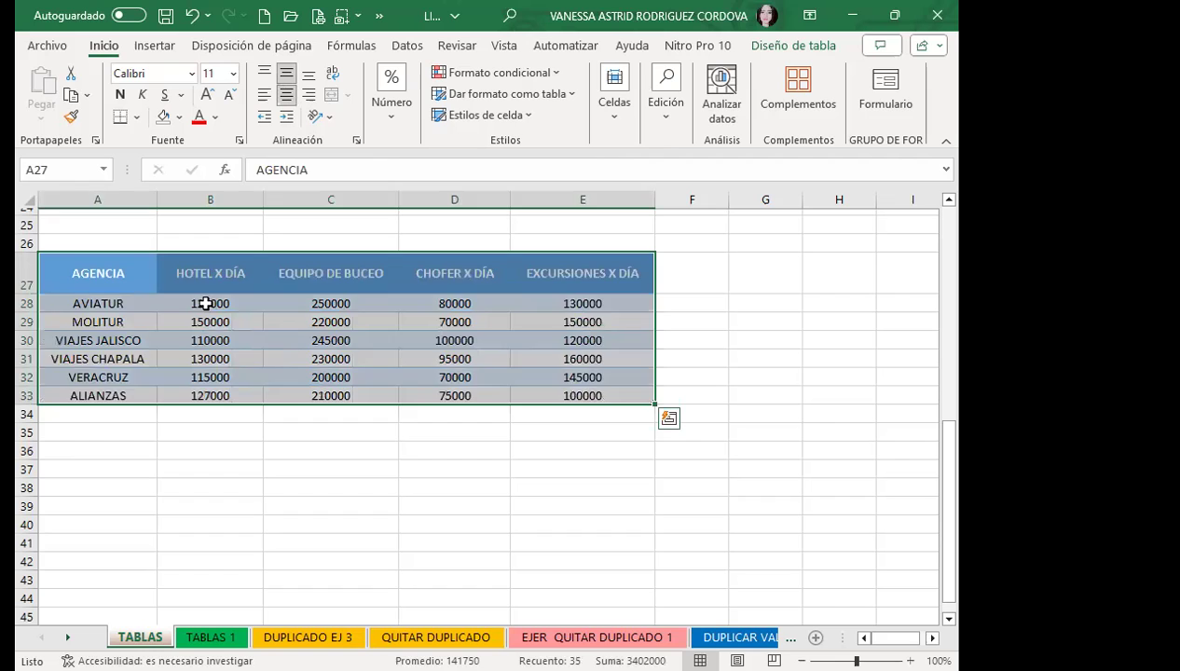
# - Apply dollar accounting format to the amounts in B28:E33
pyautogui.moveTo(203, 303); pyautogui.dragTo(550, 399)
pyautogui.click(390, 88)
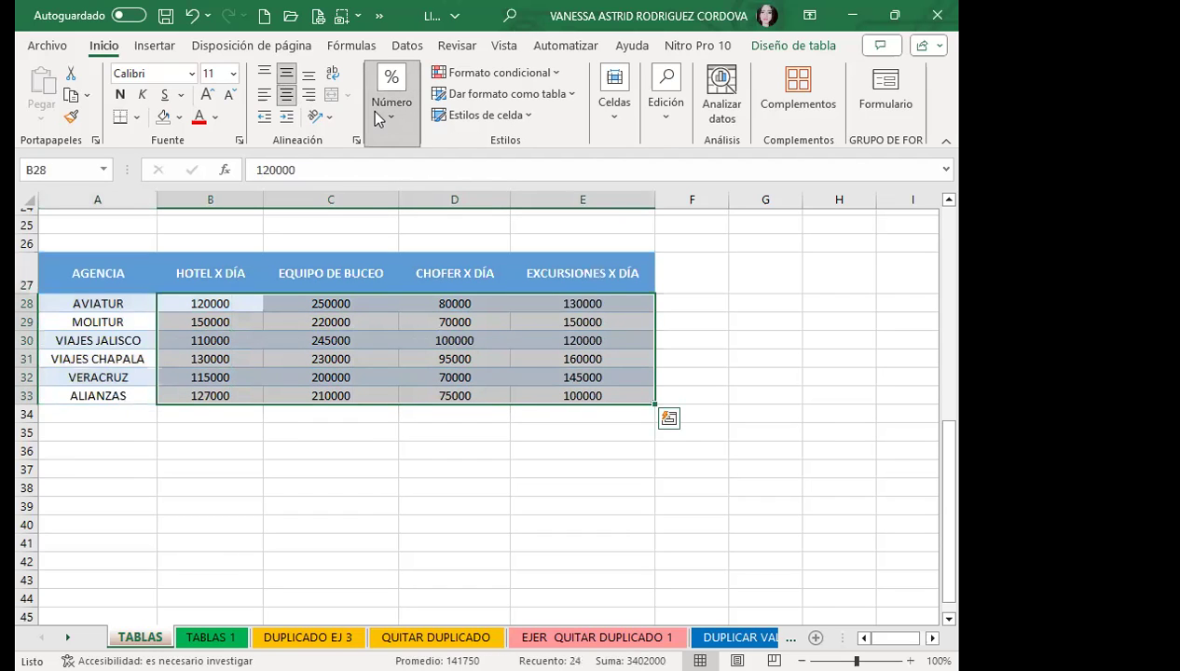
pyautogui.click(379, 196)
pyautogui.click(246, 464)
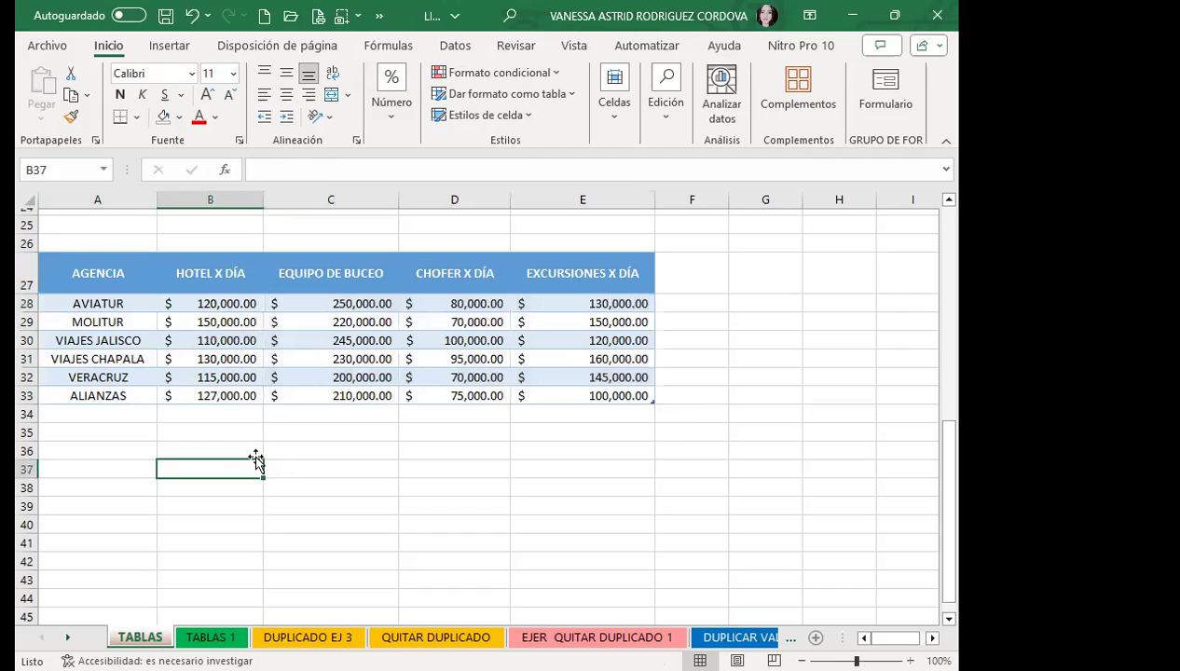
pyautogui.click(221, 319)
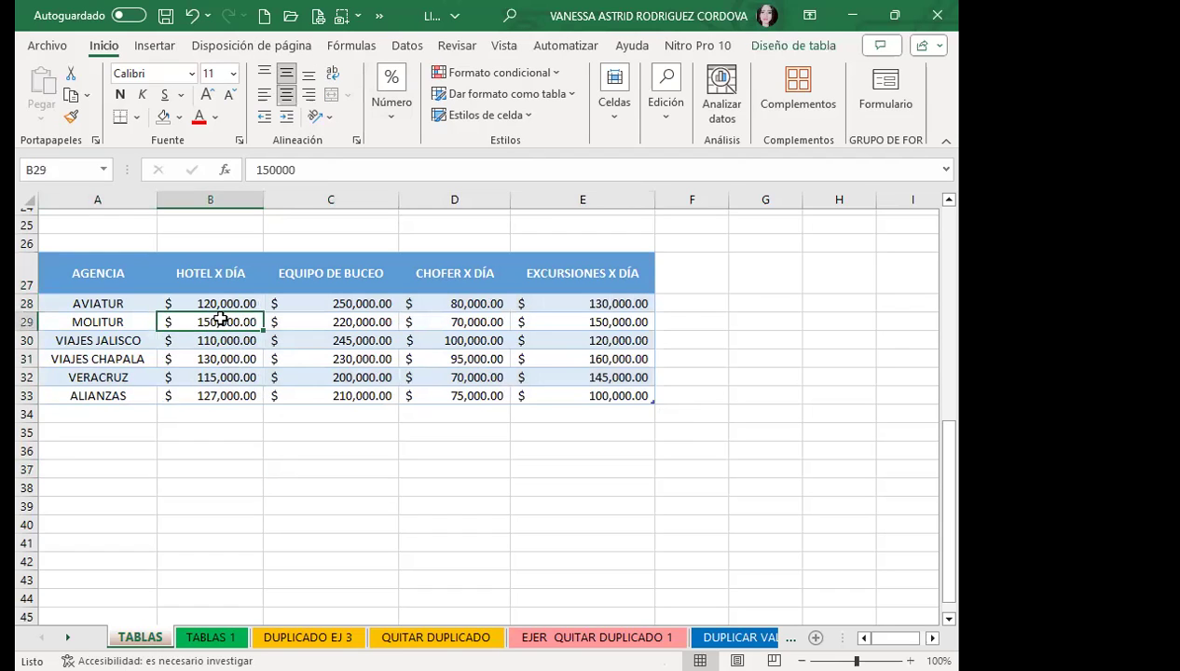
pyautogui.click(486, 377)
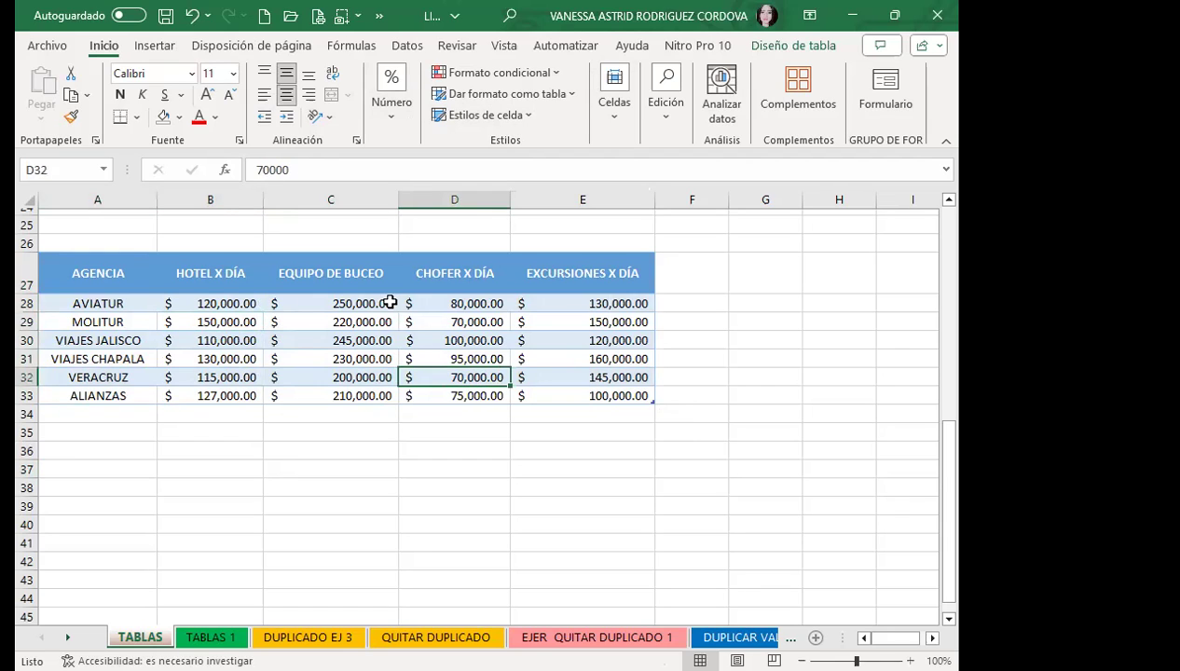
pyautogui.click(276, 340)
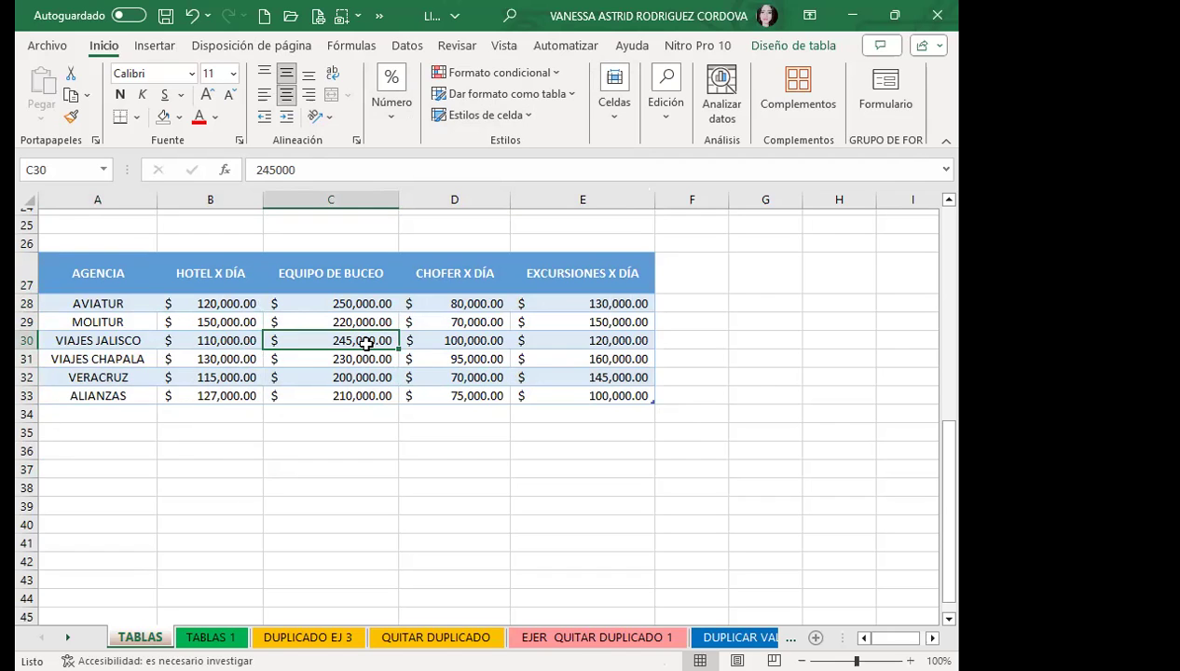
pyautogui.moveTo(103, 273); pyautogui.dragTo(606, 394)
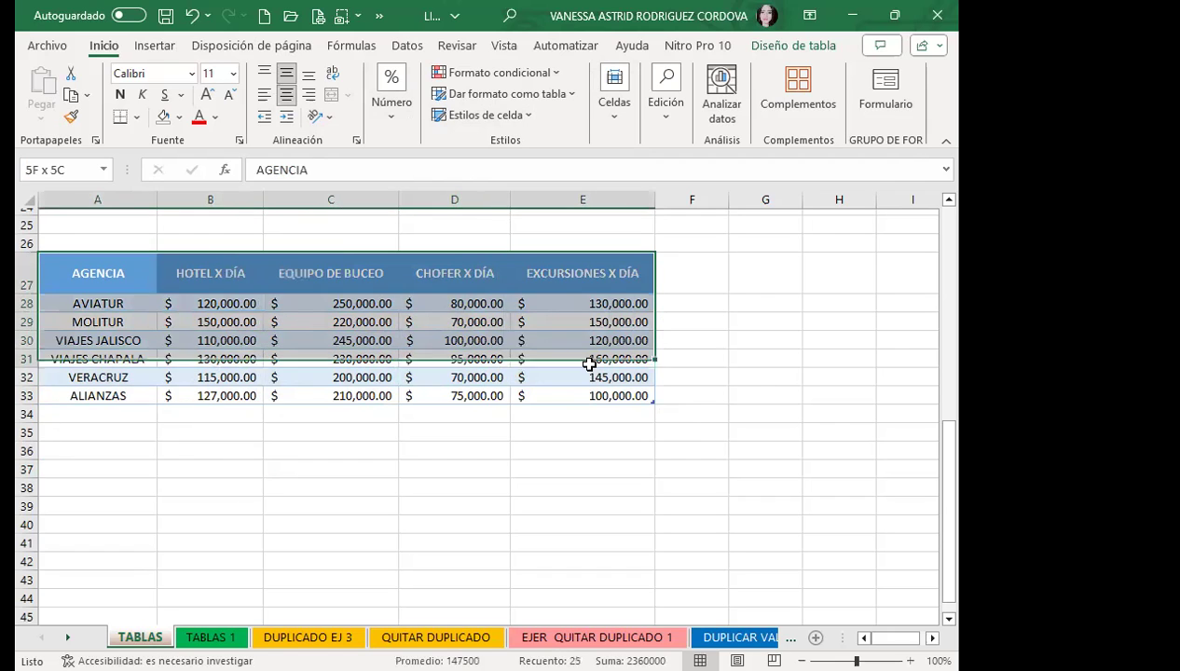
pyautogui.click(440, 340)
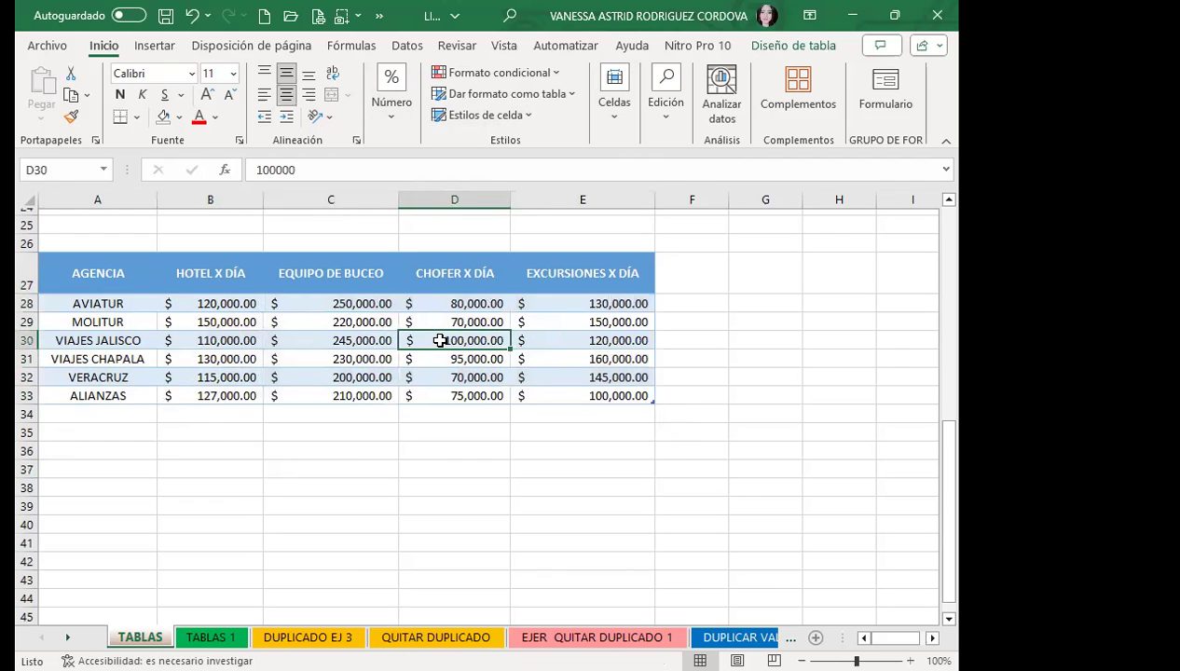
pyautogui.click(793, 45)
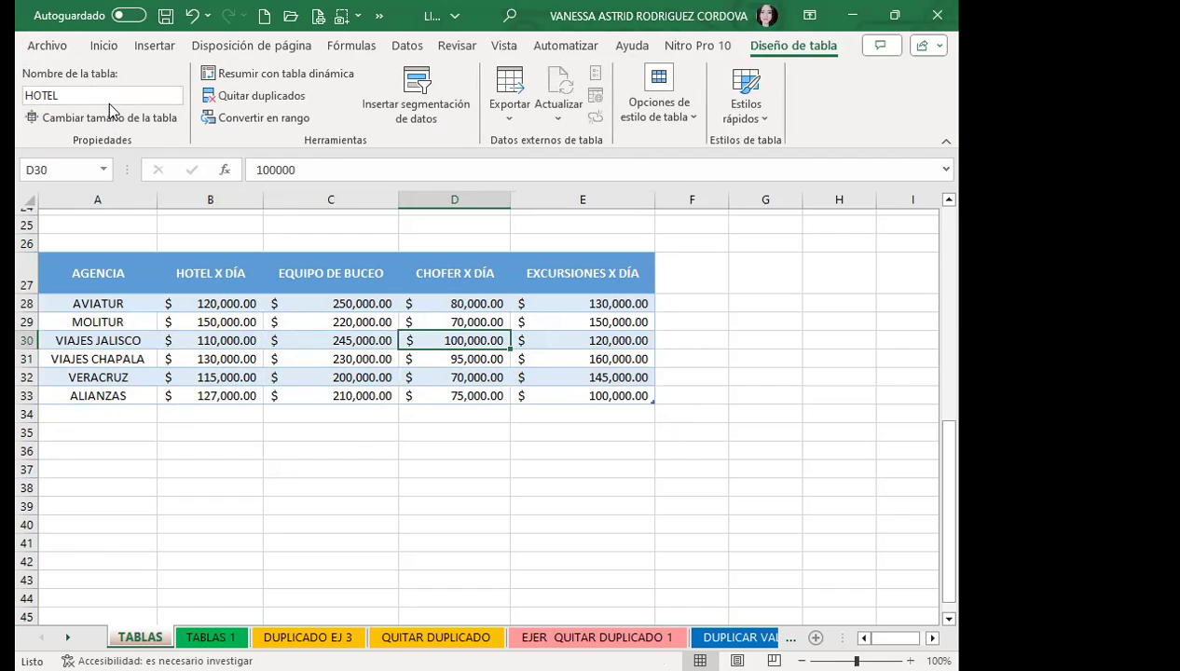
pyautogui.click(669, 117)
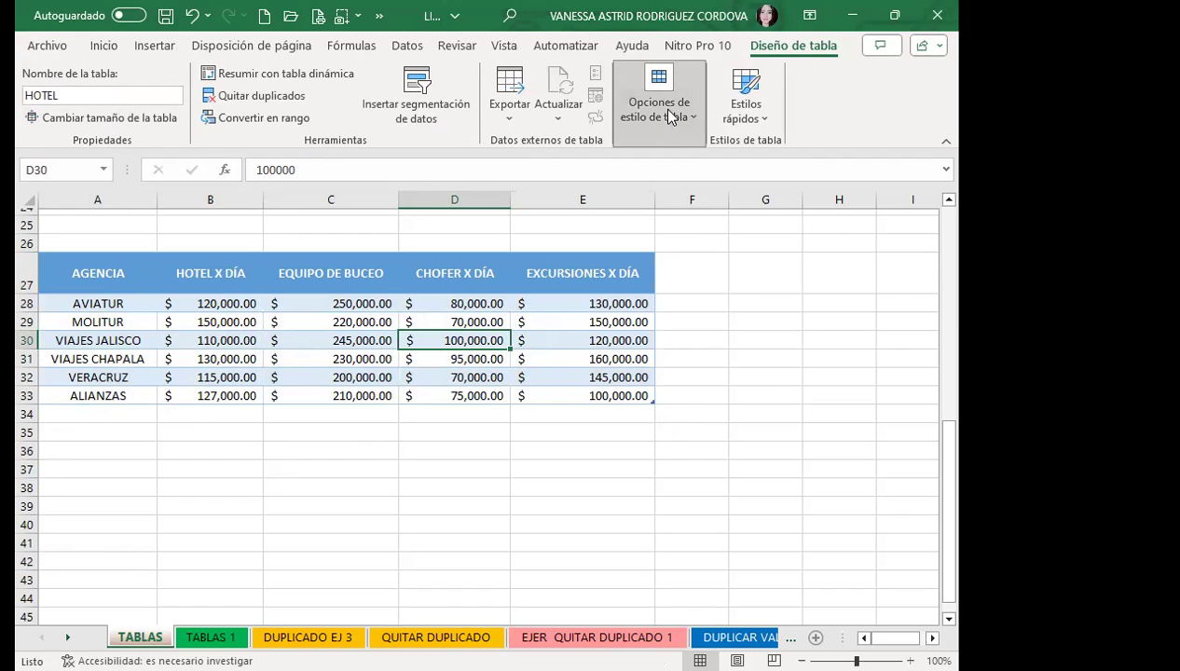
pyautogui.click(760, 113)
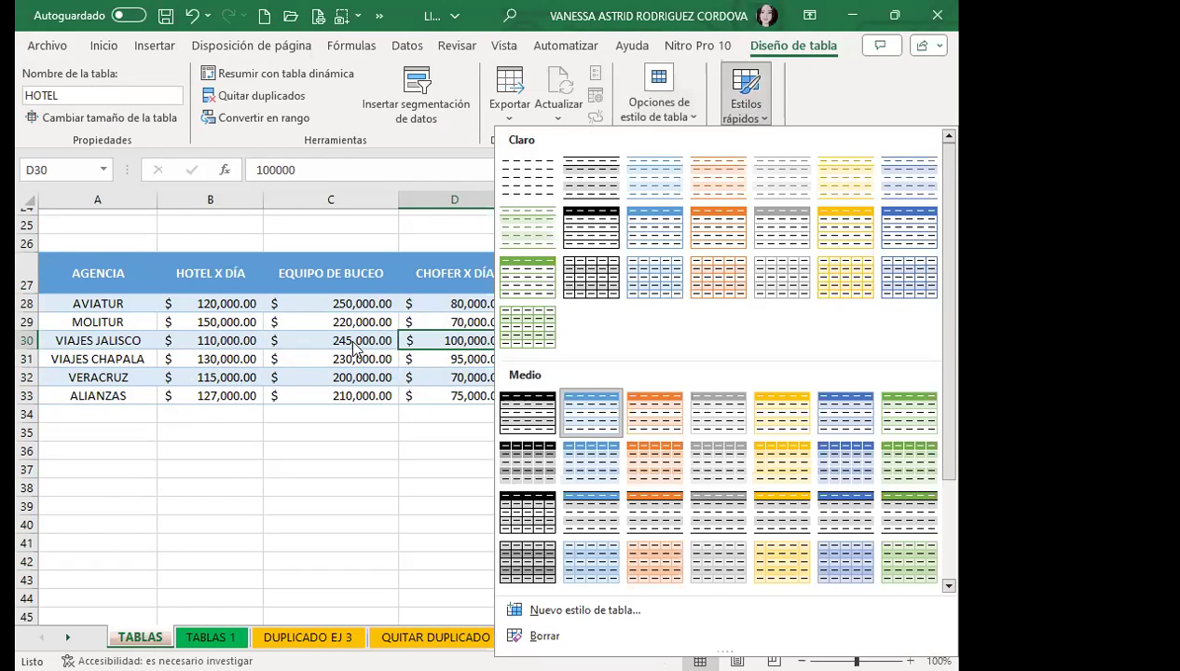
pyautogui.click(347, 347)
pyautogui.click(347, 349)
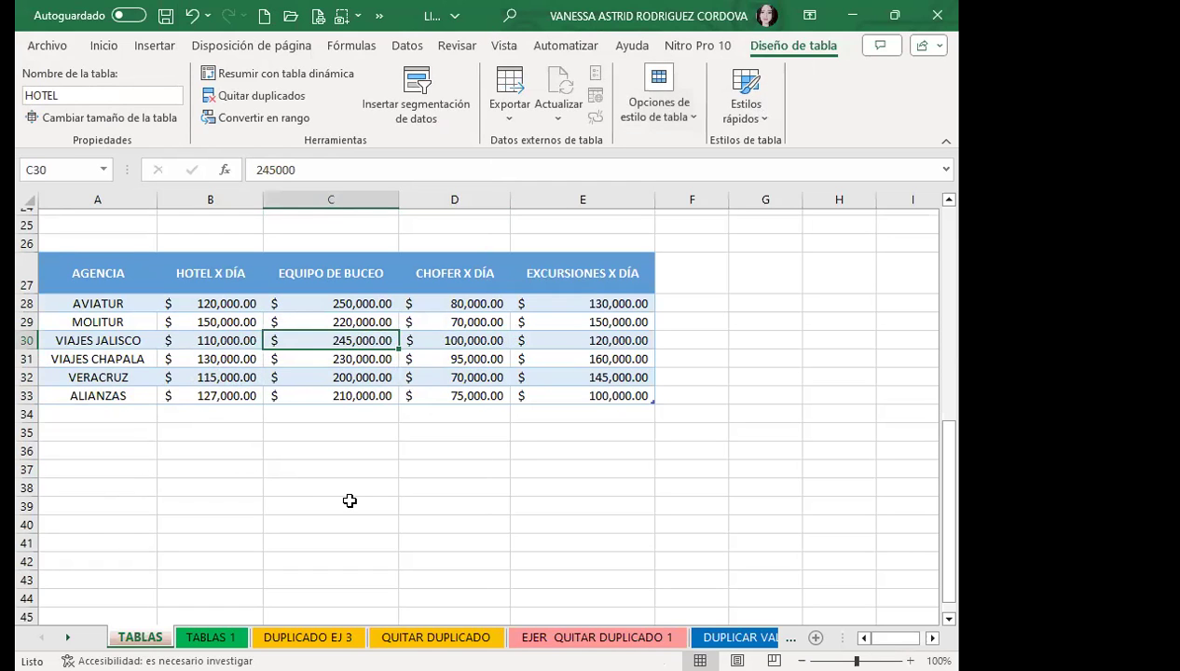
pyautogui.scroll(6, 352, 476)
pyautogui.scroll(2, 351, 477)
pyautogui.click(145, 277)
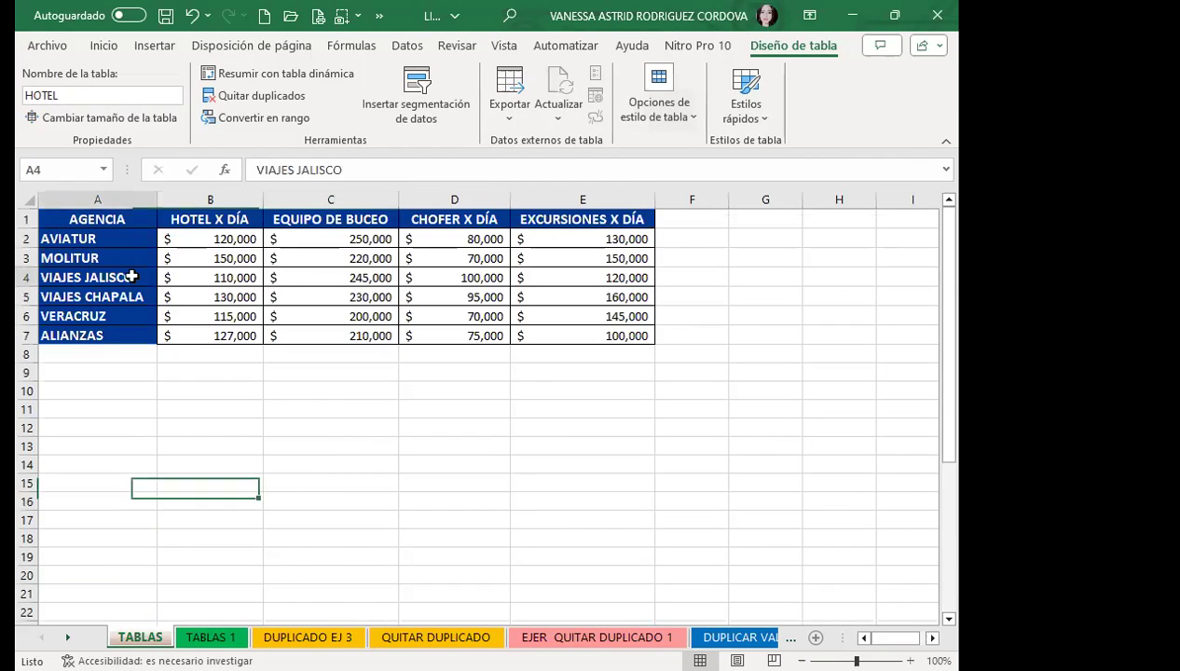
pyautogui.click(181, 297)
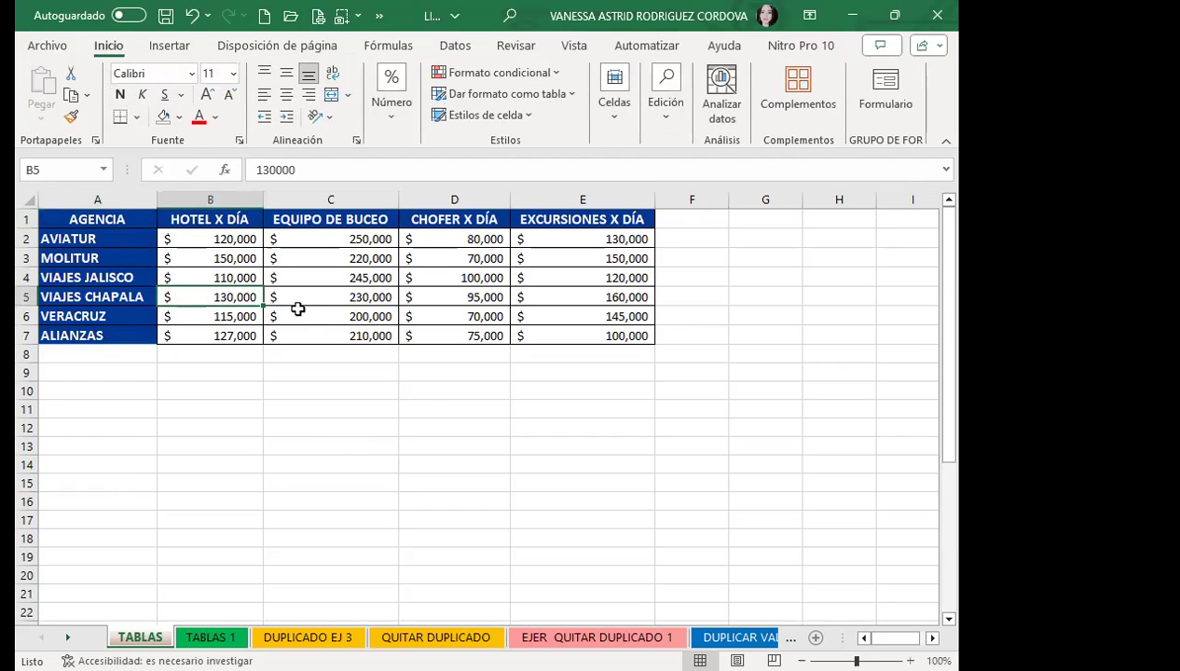
pyautogui.click(291, 312)
pyautogui.scroll(-3, 290, 310)
pyautogui.scroll(-3, 284, 314)
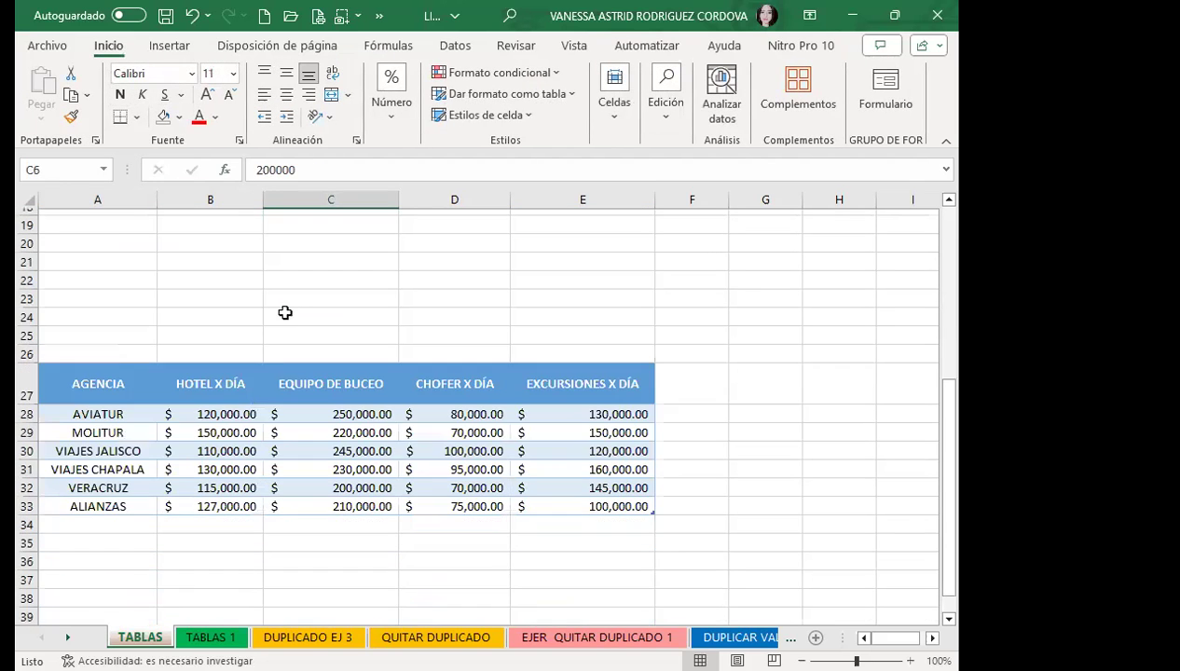
pyautogui.click(272, 450)
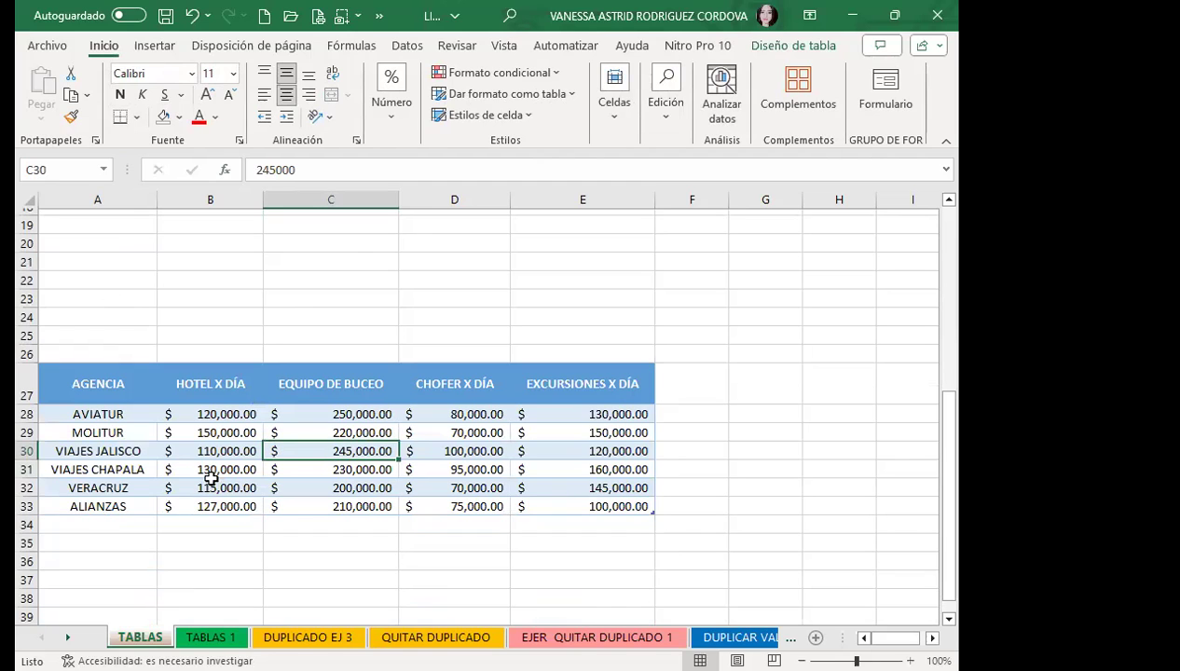
pyautogui.click(231, 452)
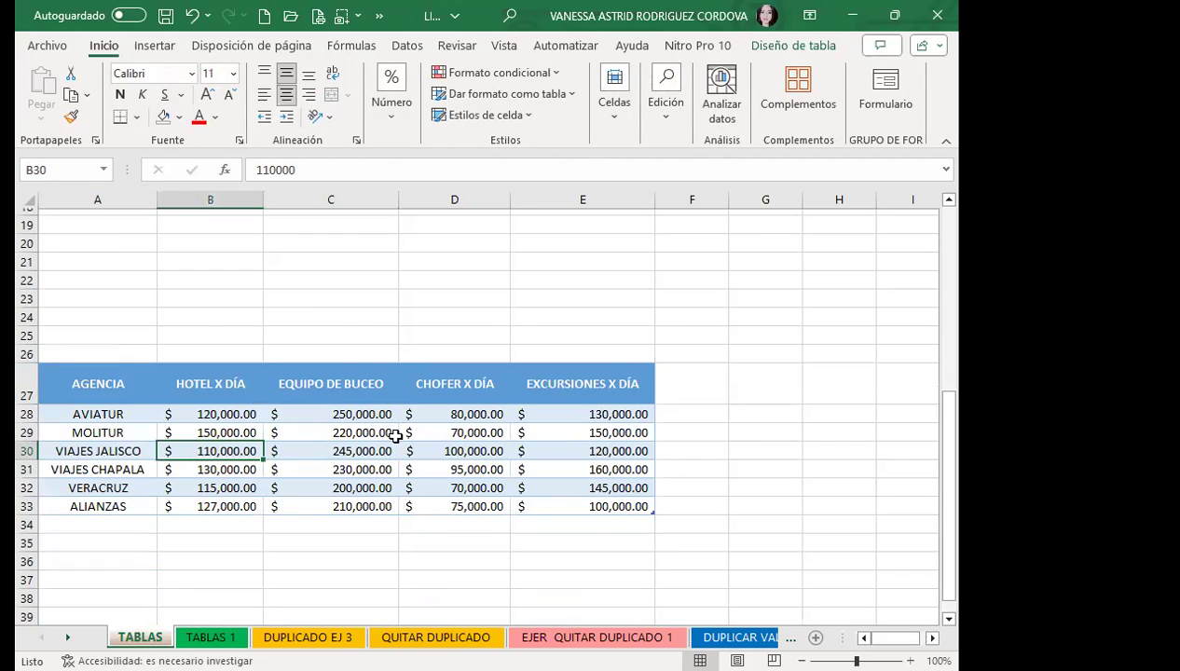
pyautogui.scroll(-2, 392, 431)
pyautogui.click(457, 340)
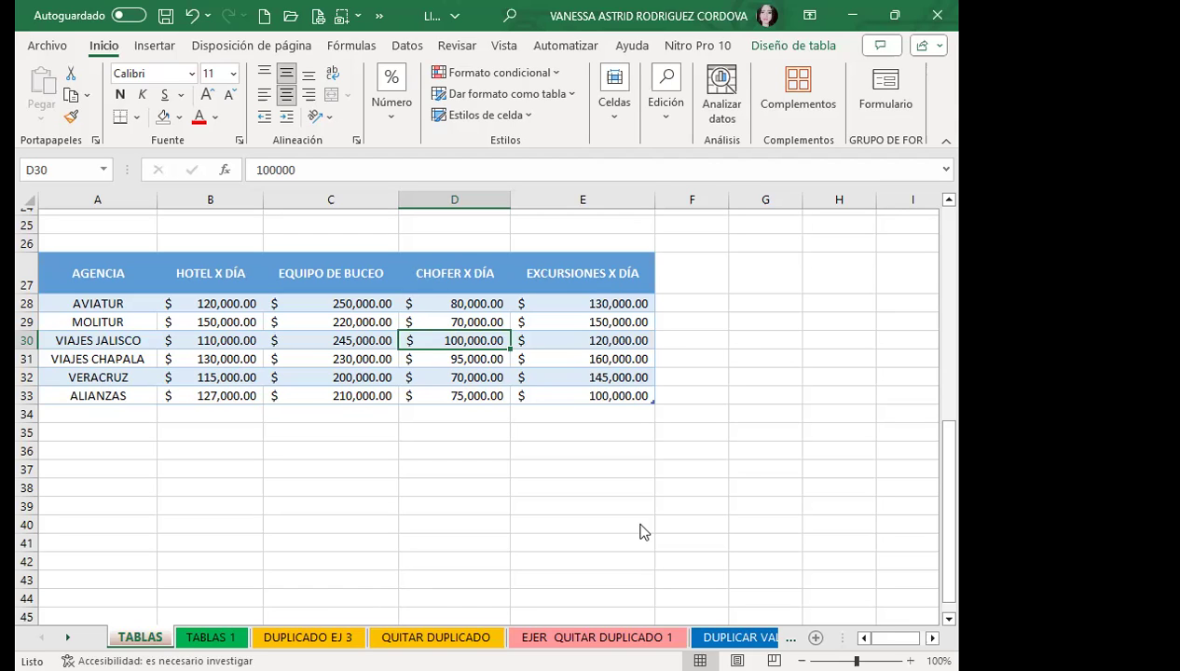
# - Switch to the TABLAS 1 sheet and select a cell inside the worker table
pyautogui.click(213, 638)
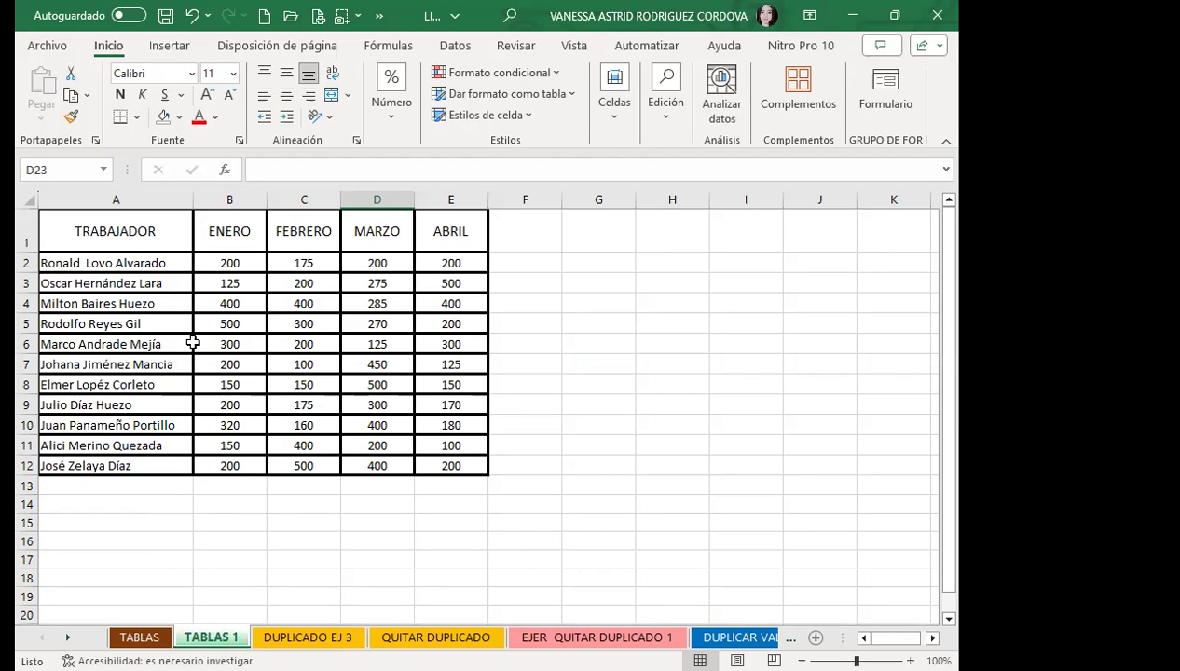
pyautogui.click(215, 343)
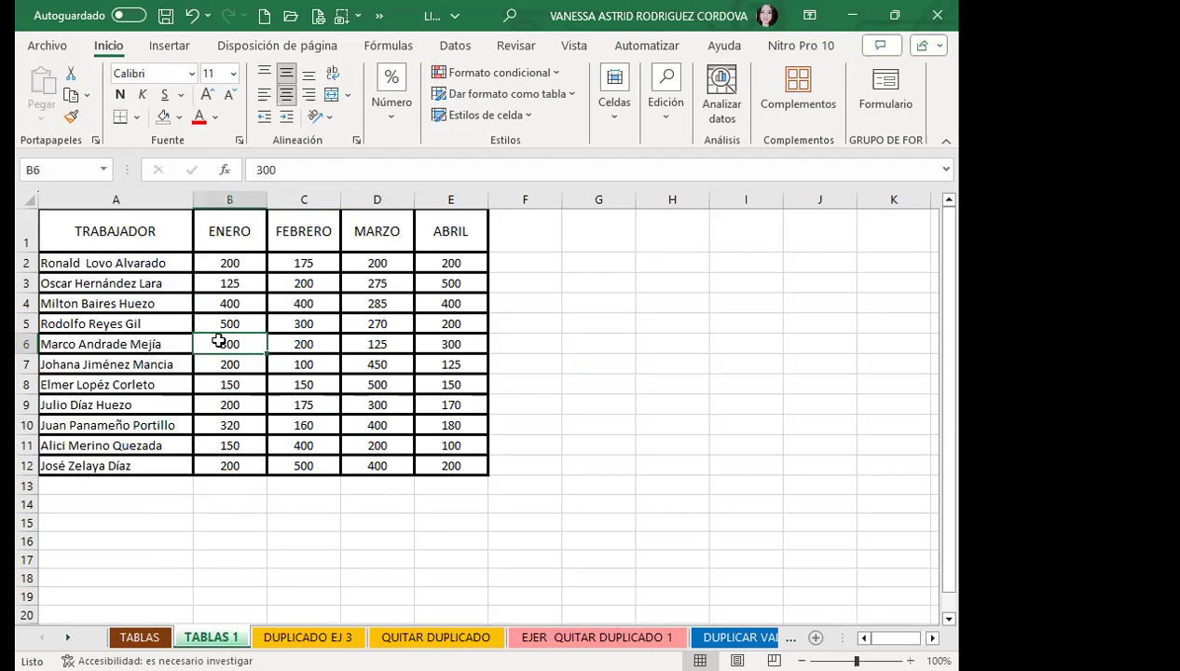
pyautogui.click(165, 413)
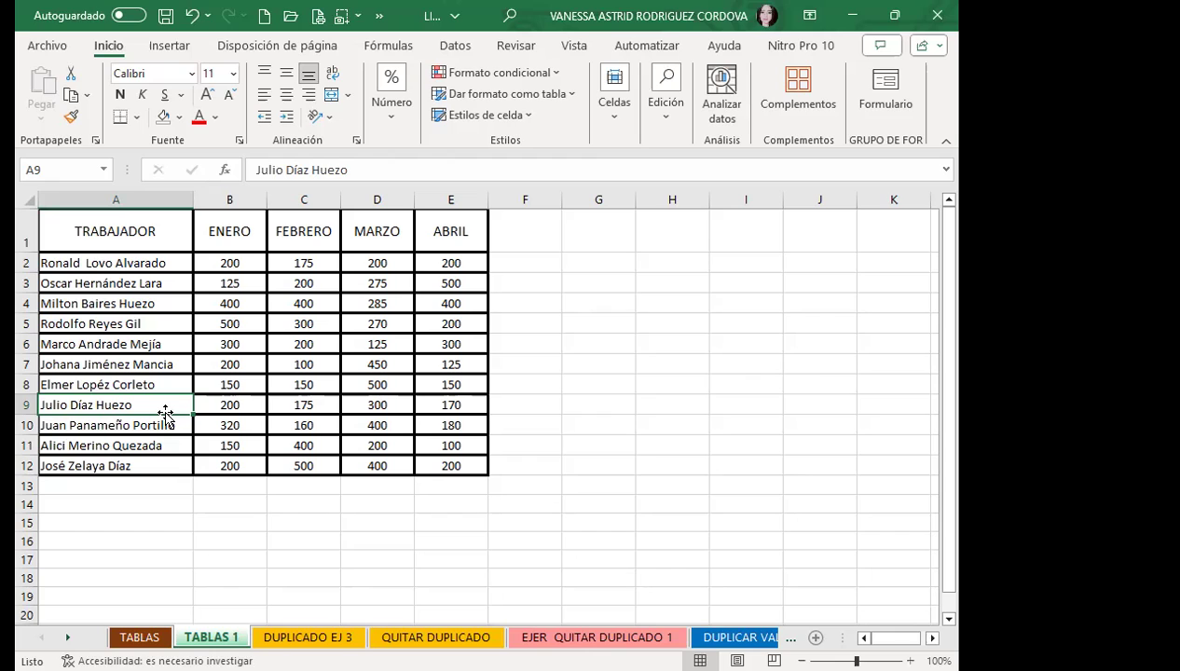
pyautogui.click(157, 324)
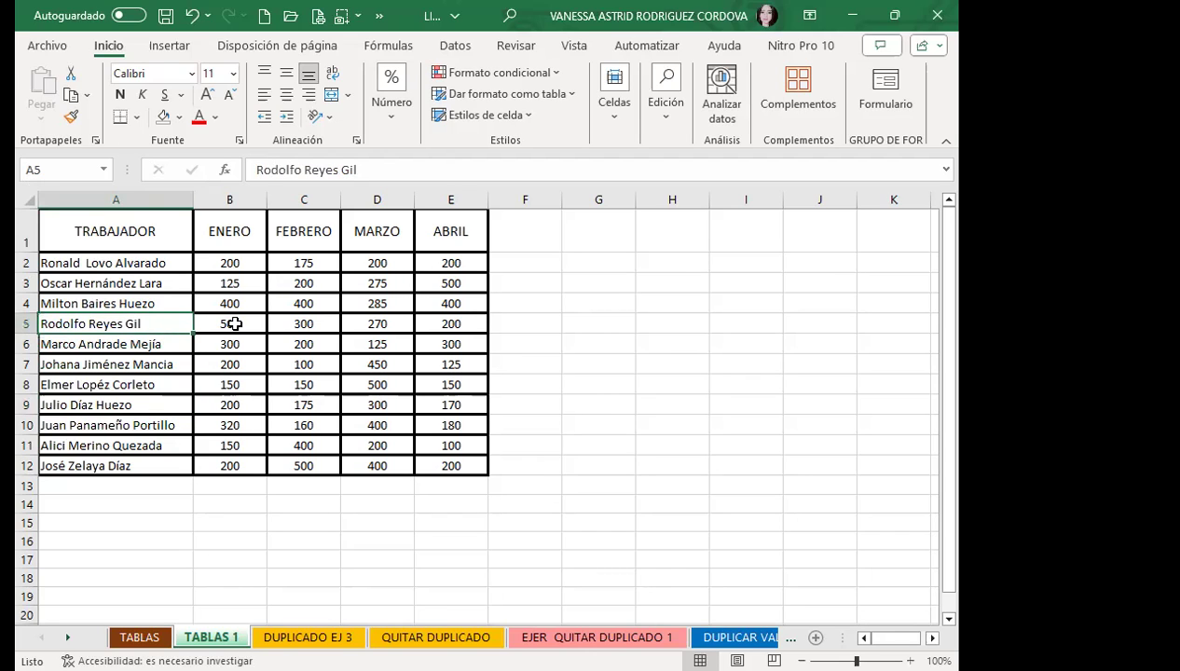
pyautogui.click(230, 321)
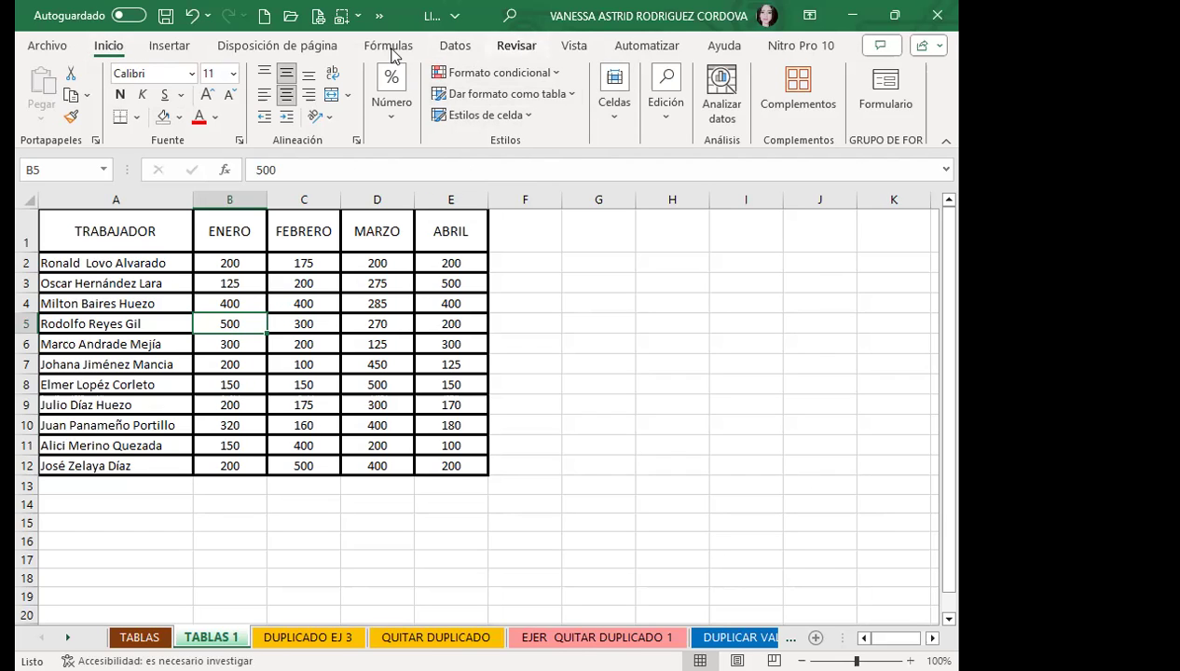
# - Format the worker data $A$1:$E$12 as a table using the dark gold medium style
pyautogui.click(523, 120)
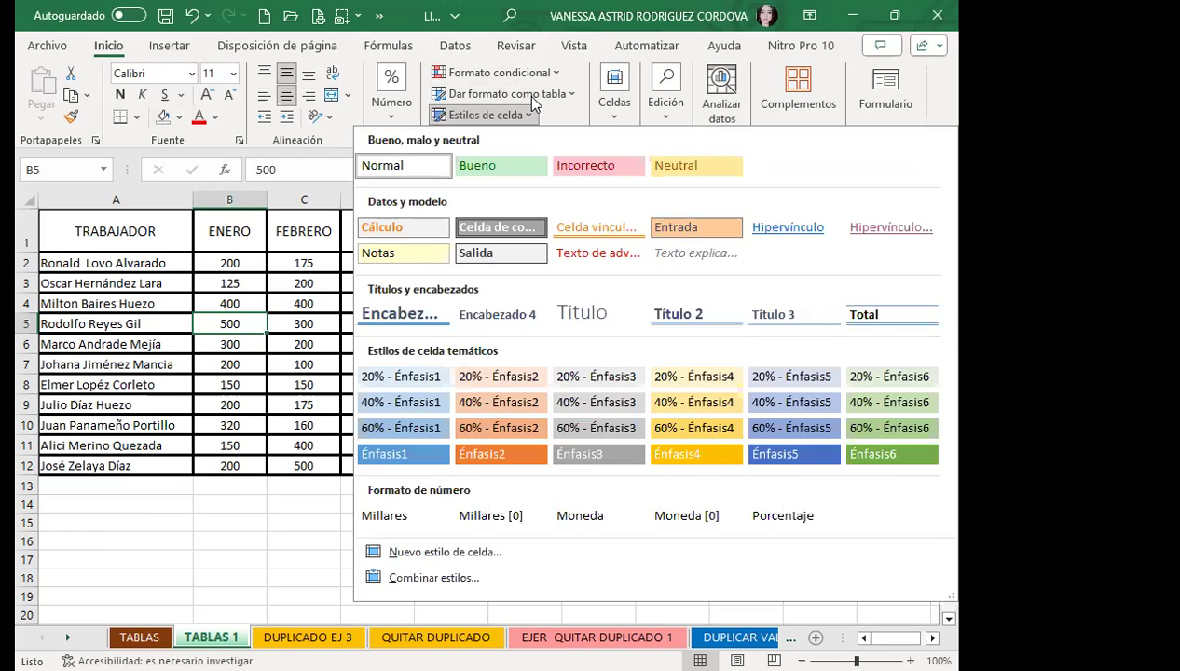
pyautogui.click(535, 97)
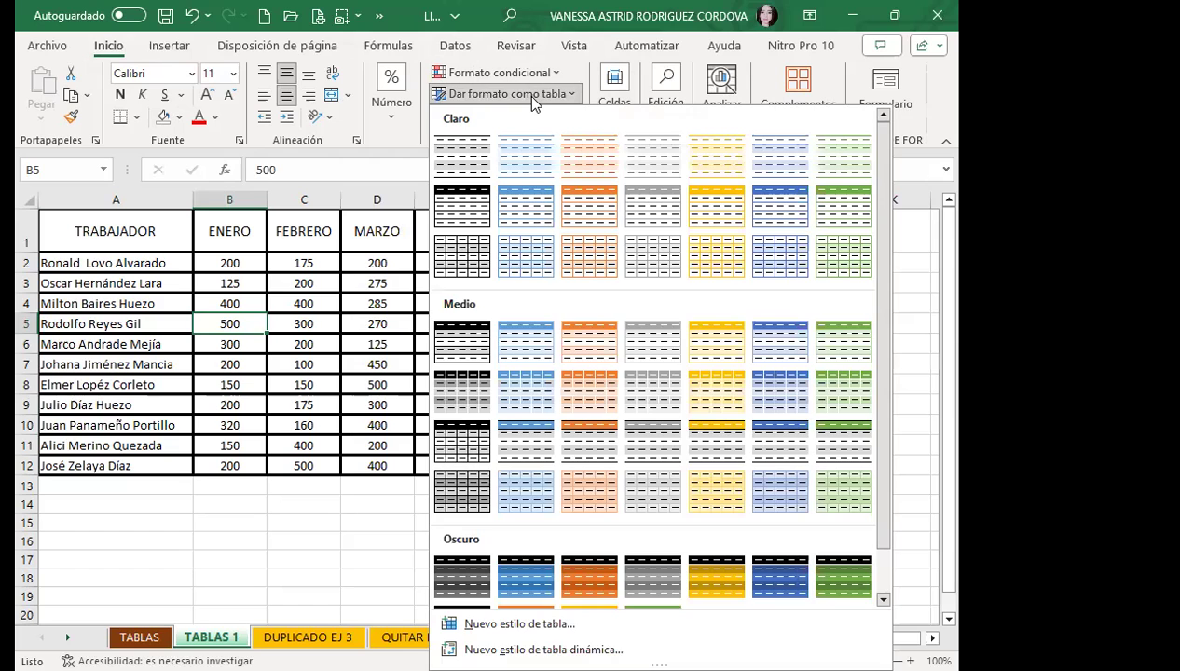
pyautogui.click(532, 96)
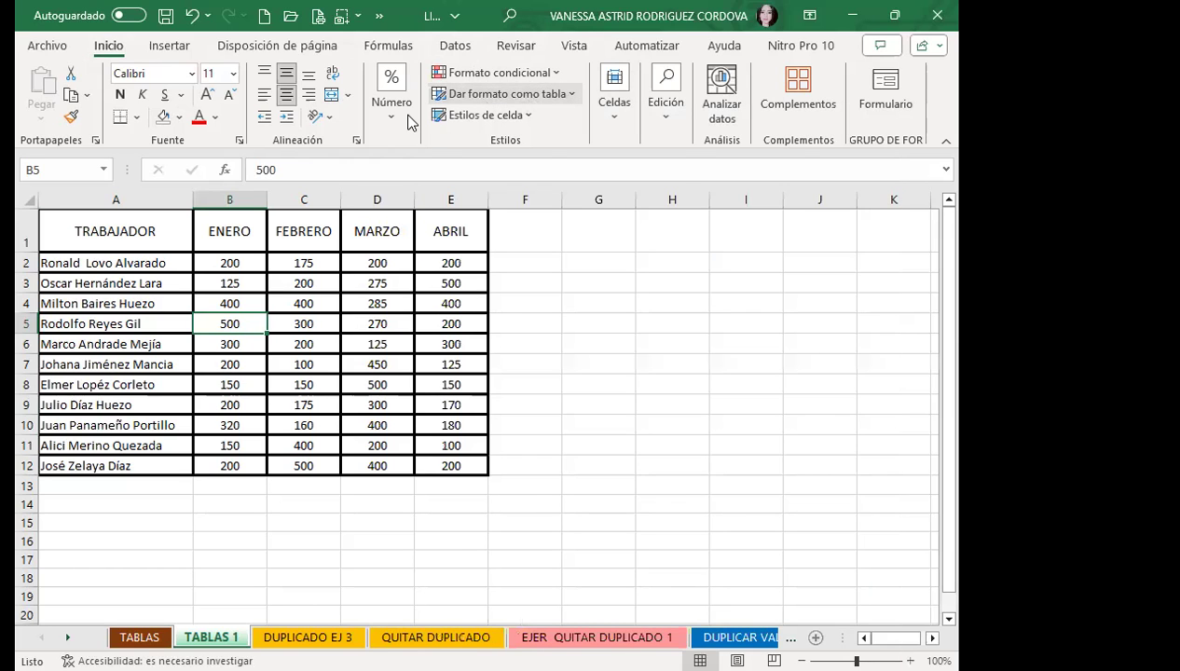
pyautogui.click(508, 94)
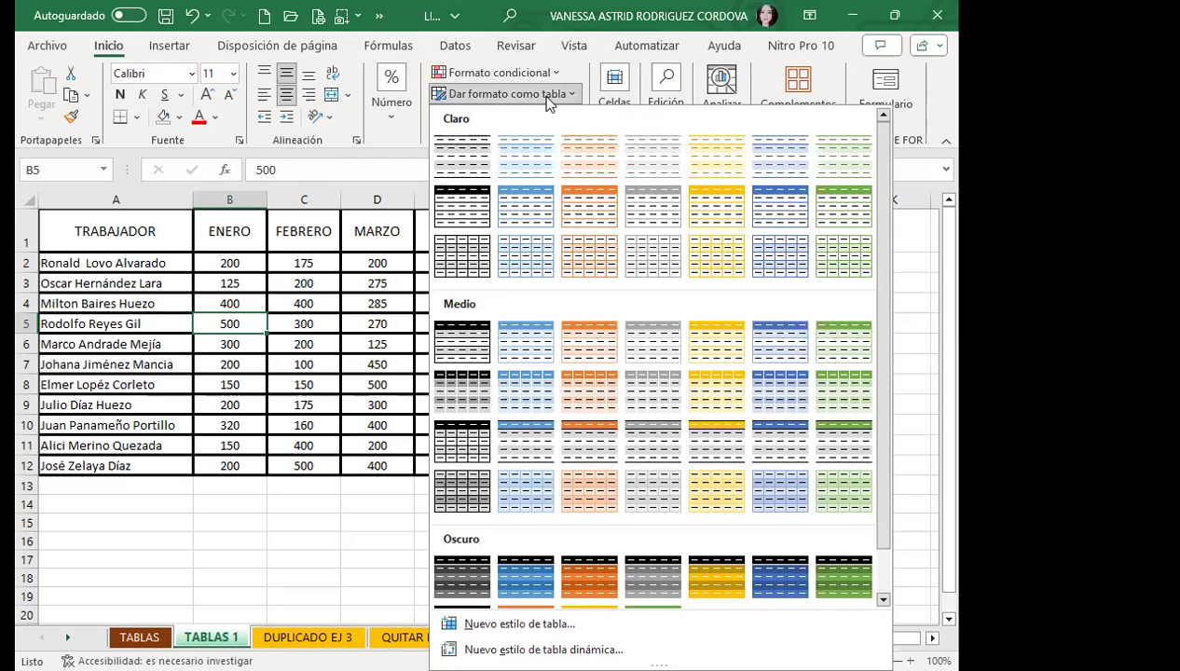
pyautogui.click(491, 95)
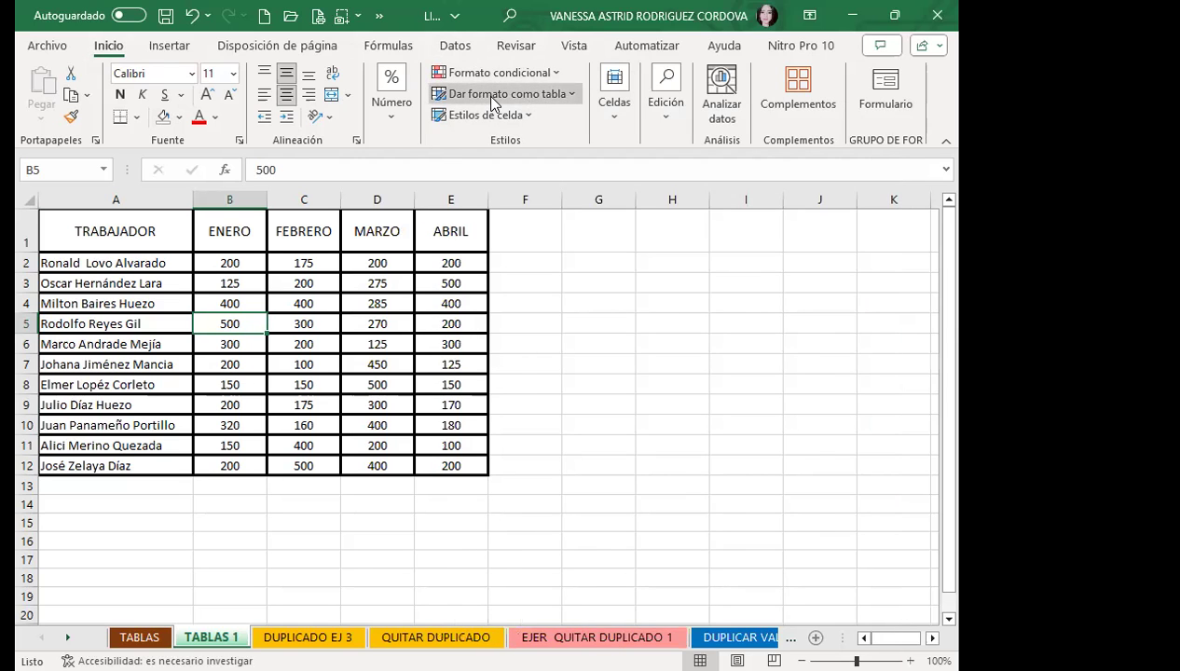
pyautogui.click(491, 103)
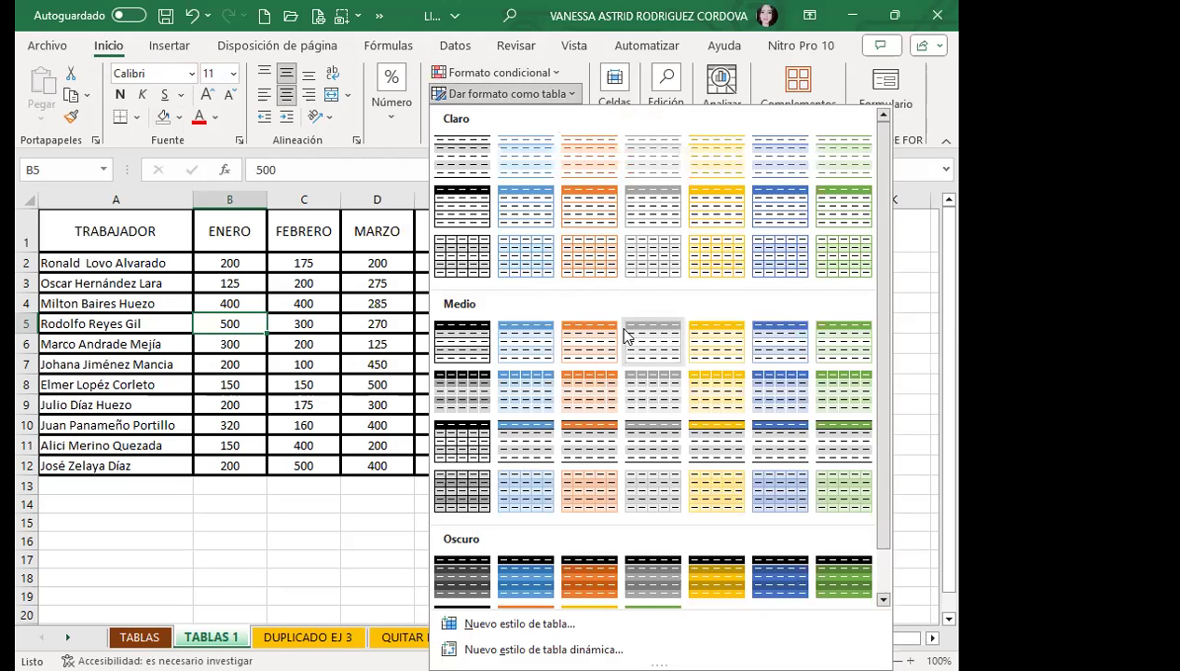
pyautogui.scroll(-1, 625, 336)
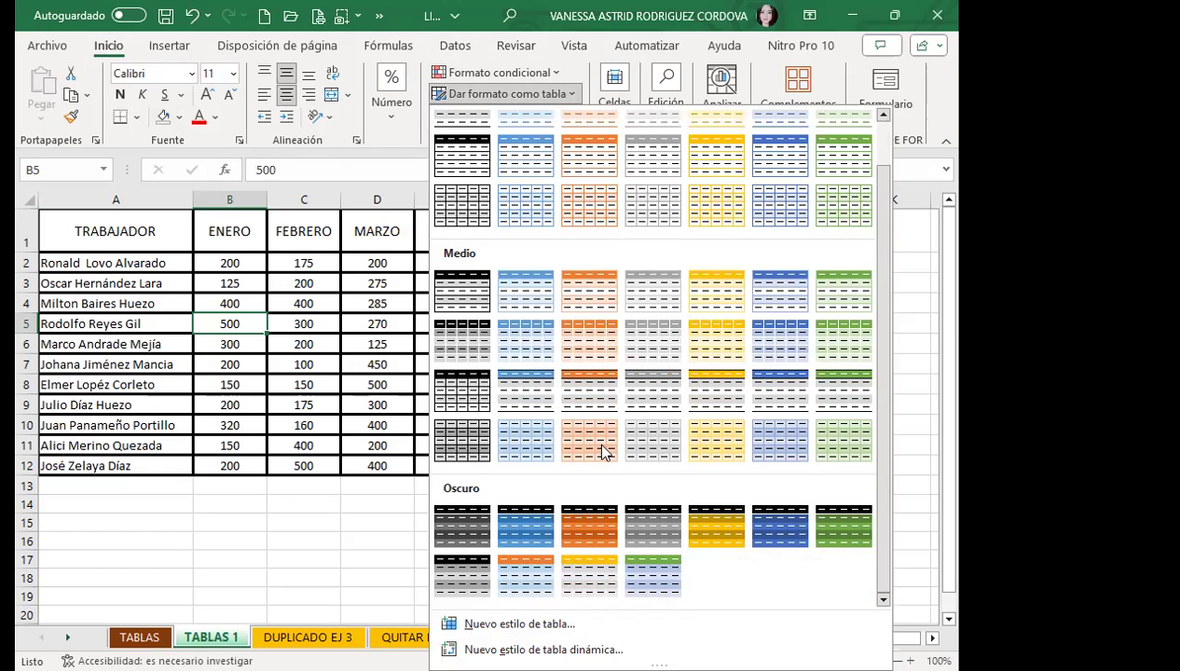
pyautogui.scroll(1, 602, 451)
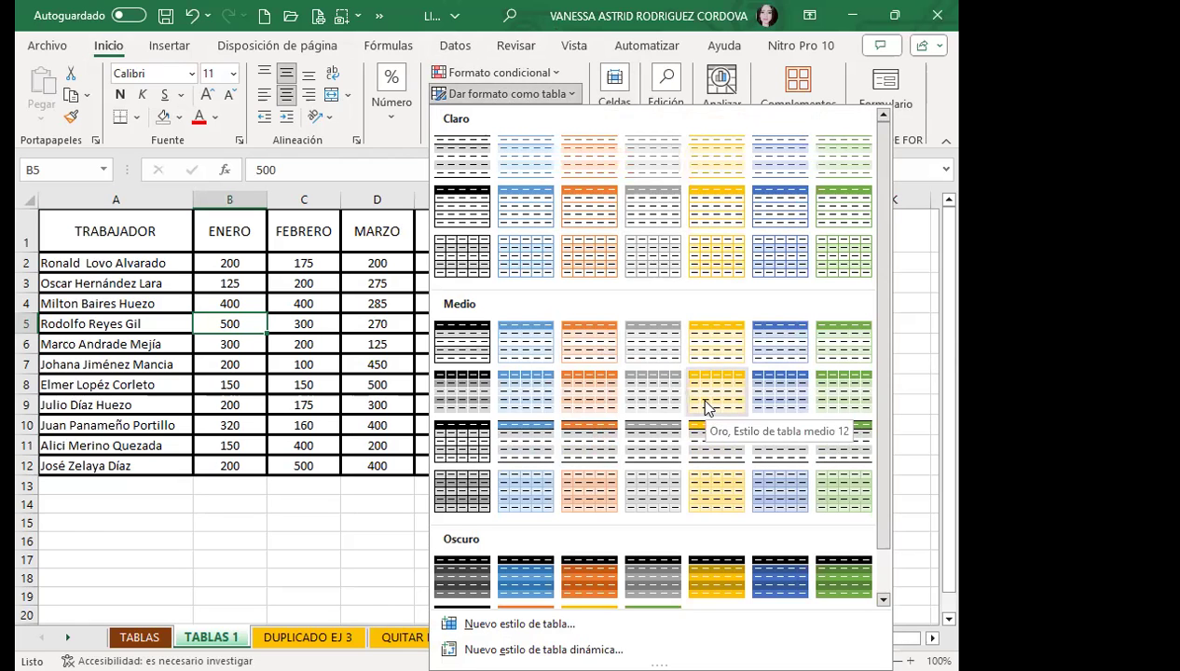
pyautogui.scroll(-1, 706, 407)
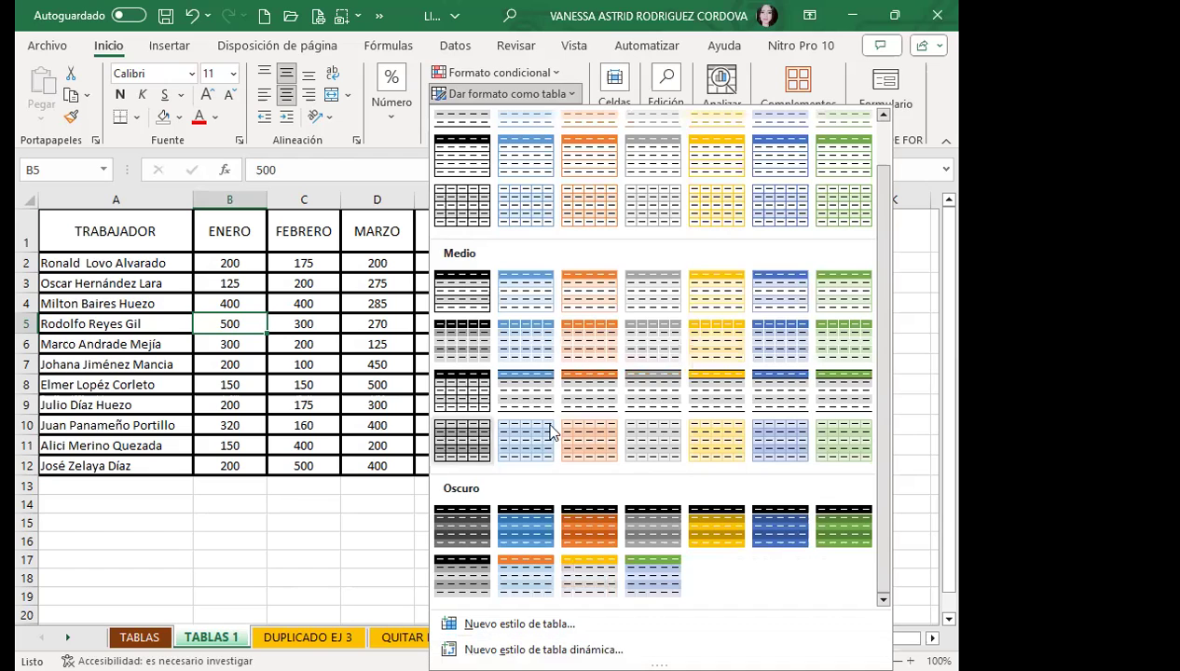
pyautogui.click(704, 536)
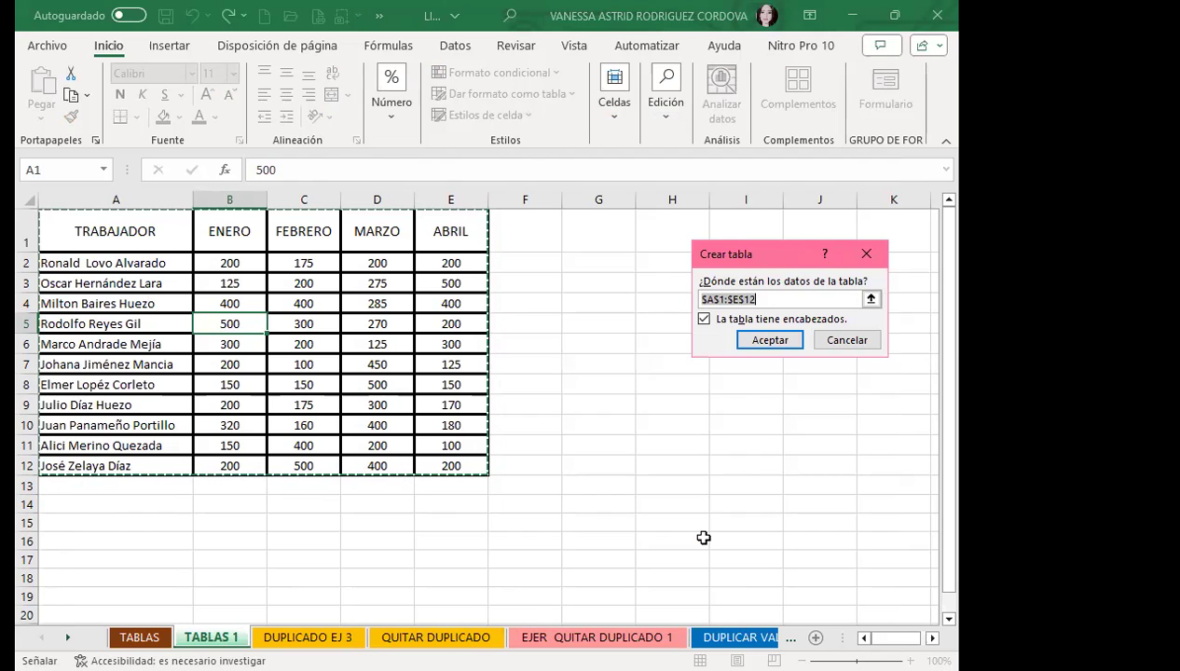
pyautogui.click(766, 339)
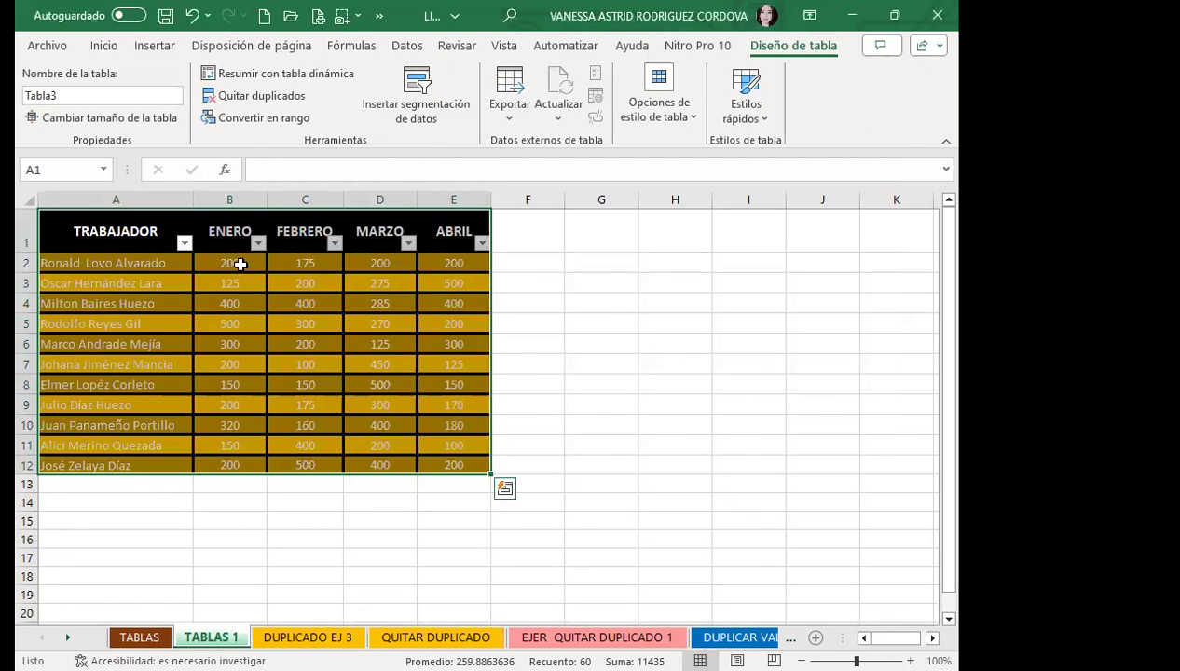
pyautogui.click(685, 130)
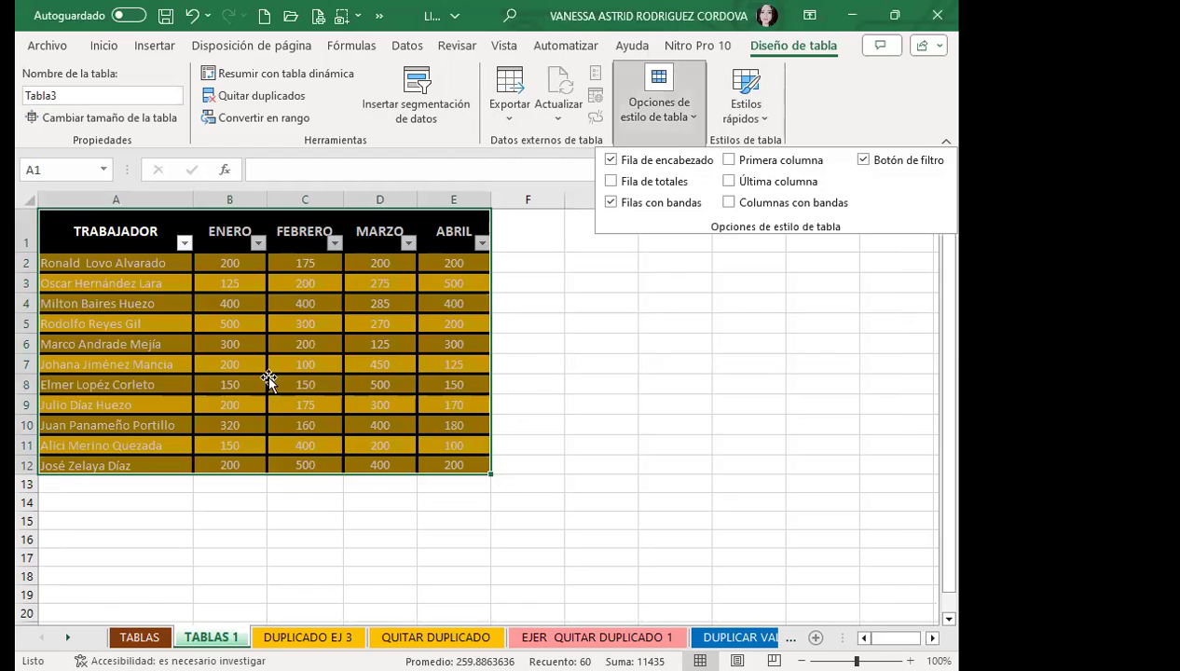
pyautogui.click(272, 382)
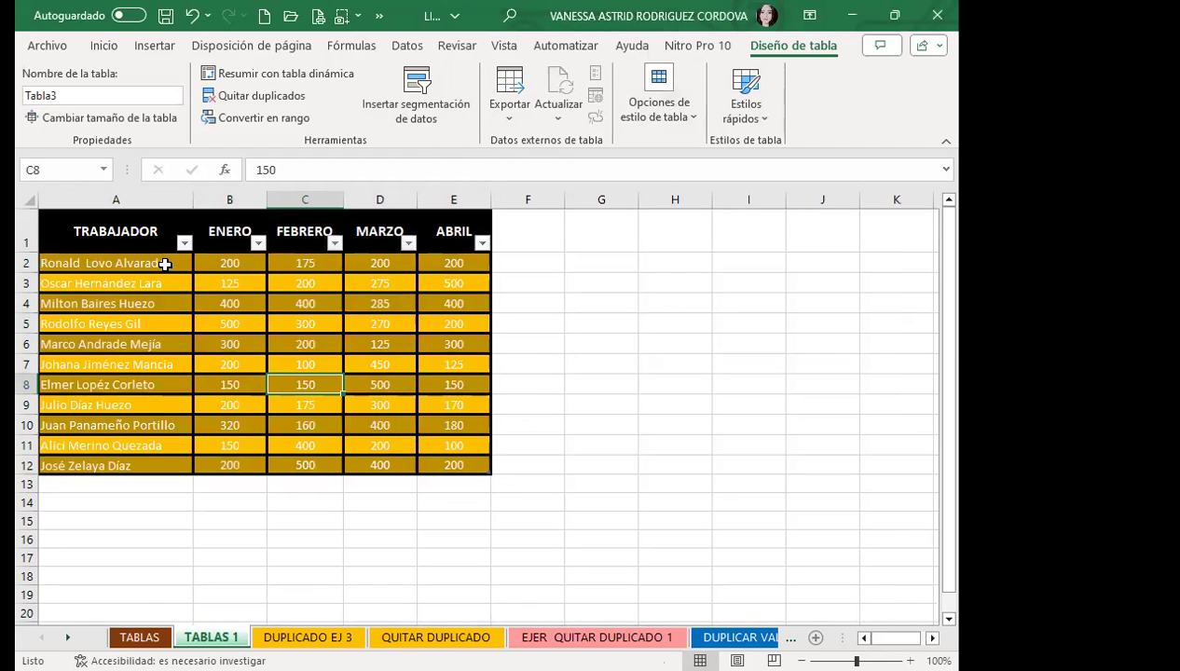
pyautogui.click(113, 265)
pyautogui.click(397, 388)
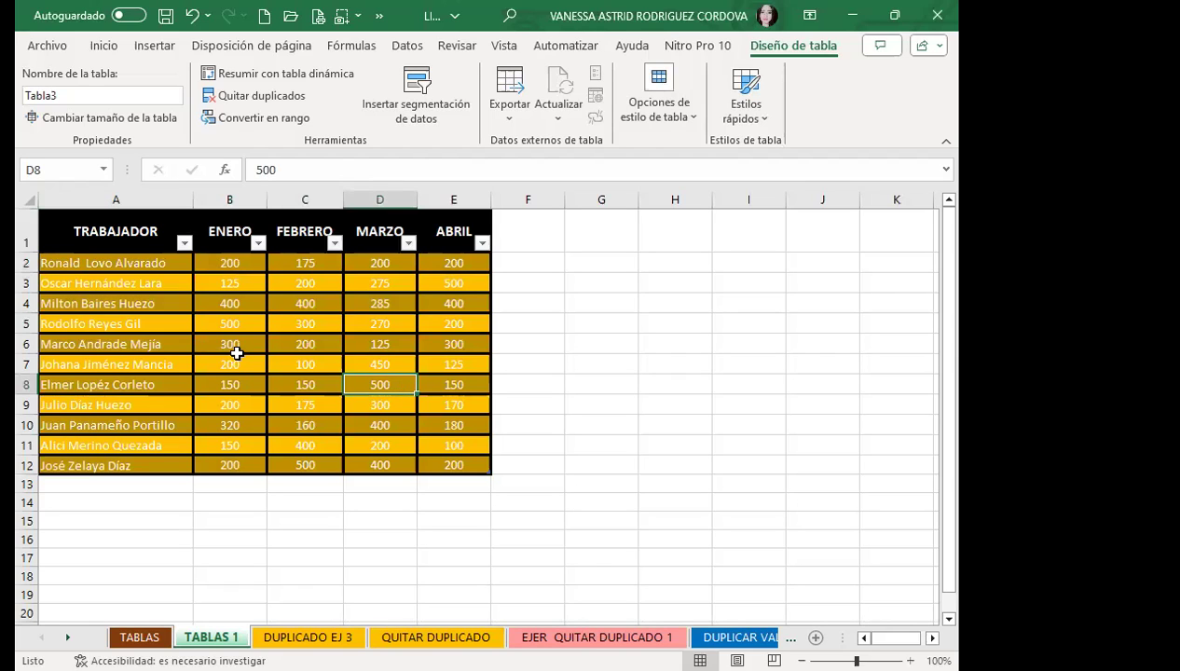
pyautogui.click(234, 361)
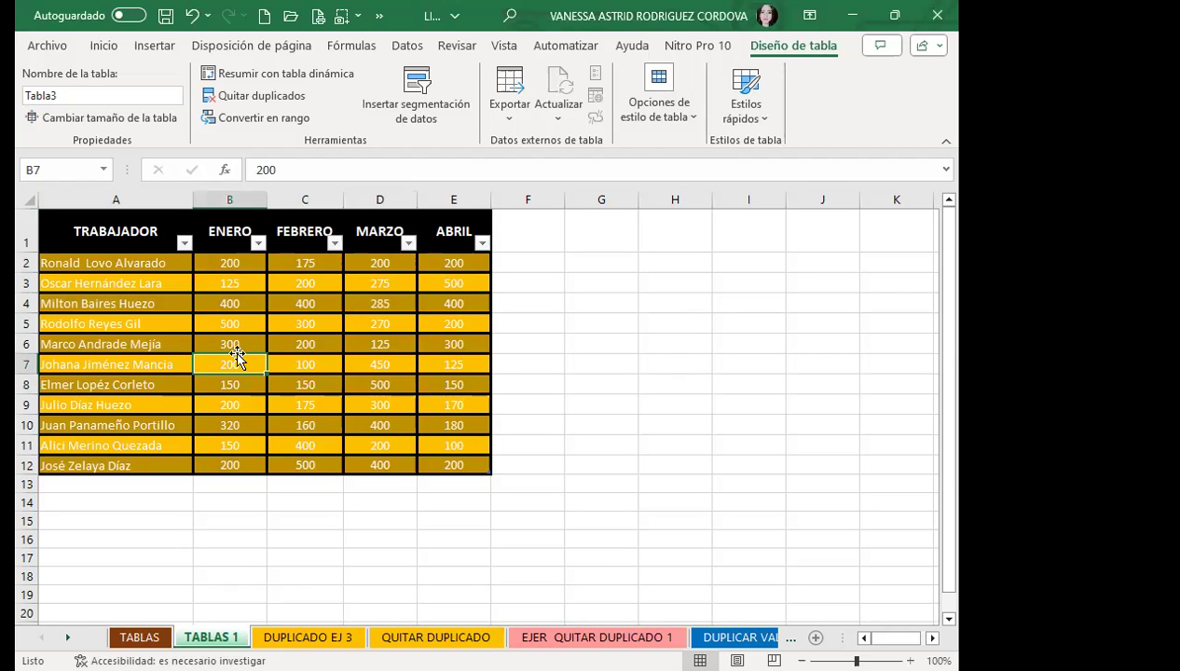
pyautogui.click(28, 303)
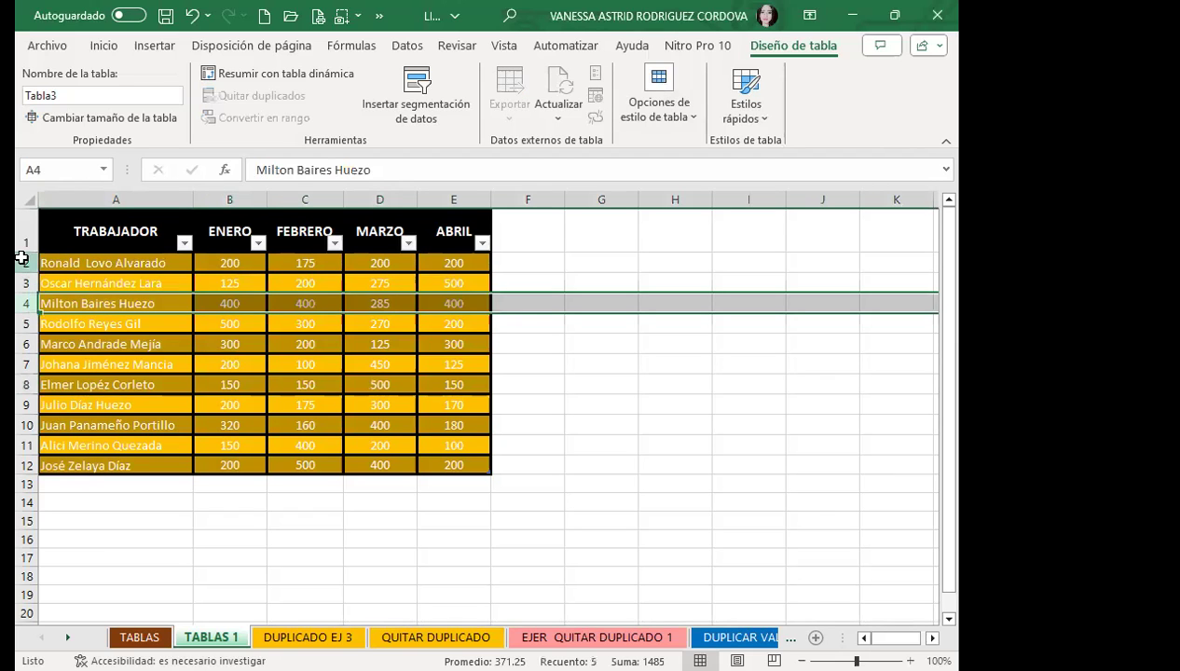
pyautogui.click(26, 263)
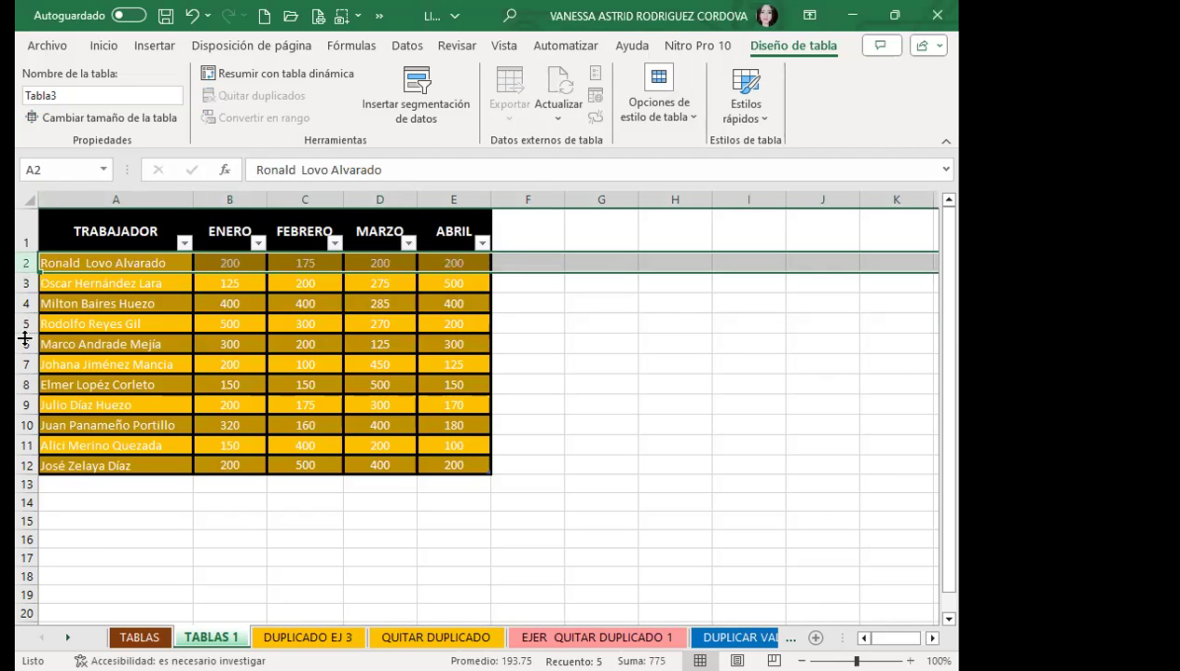
pyautogui.click(160, 367)
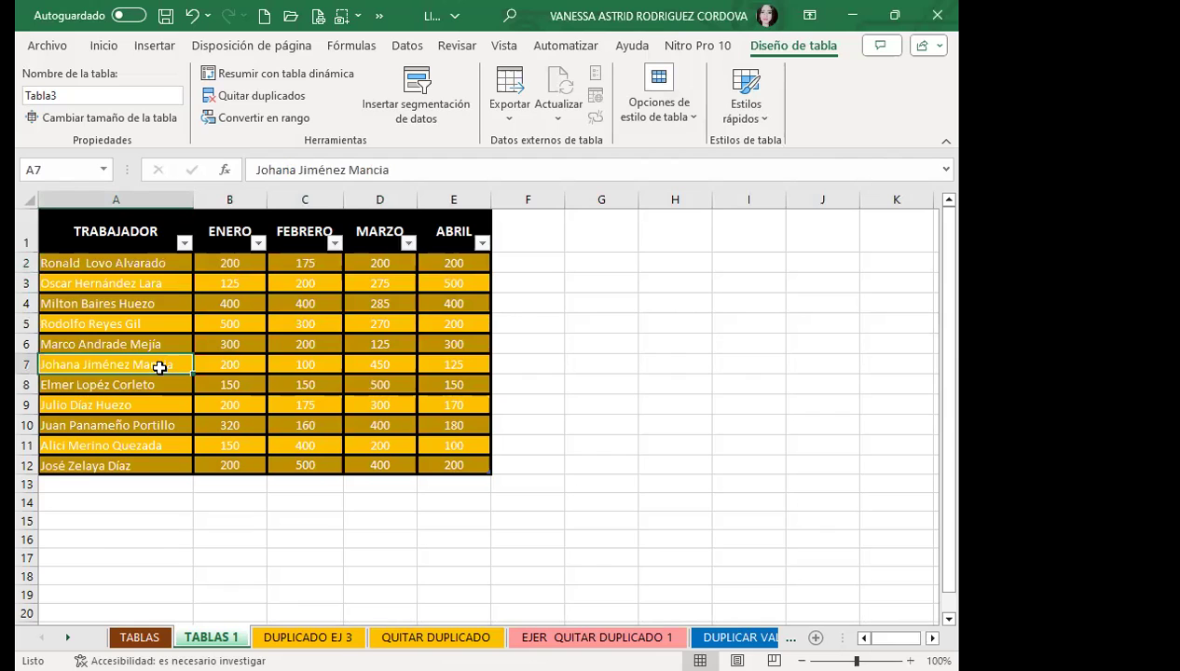
pyautogui.click(165, 306)
pyautogui.click(161, 384)
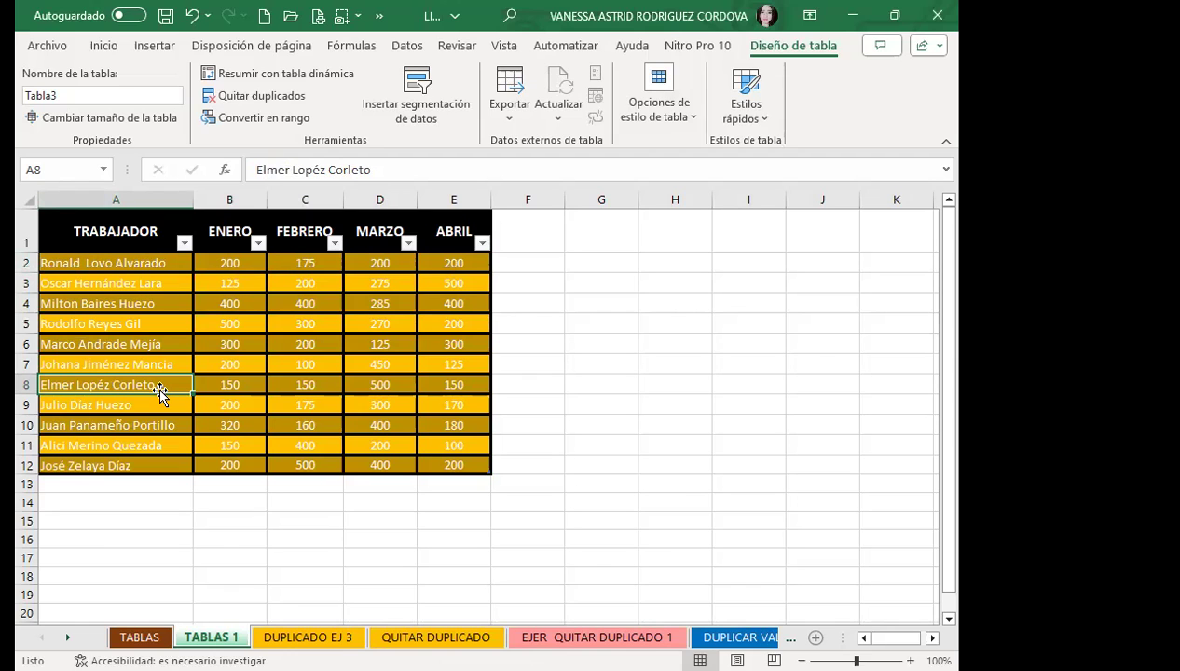
pyautogui.click(139, 282)
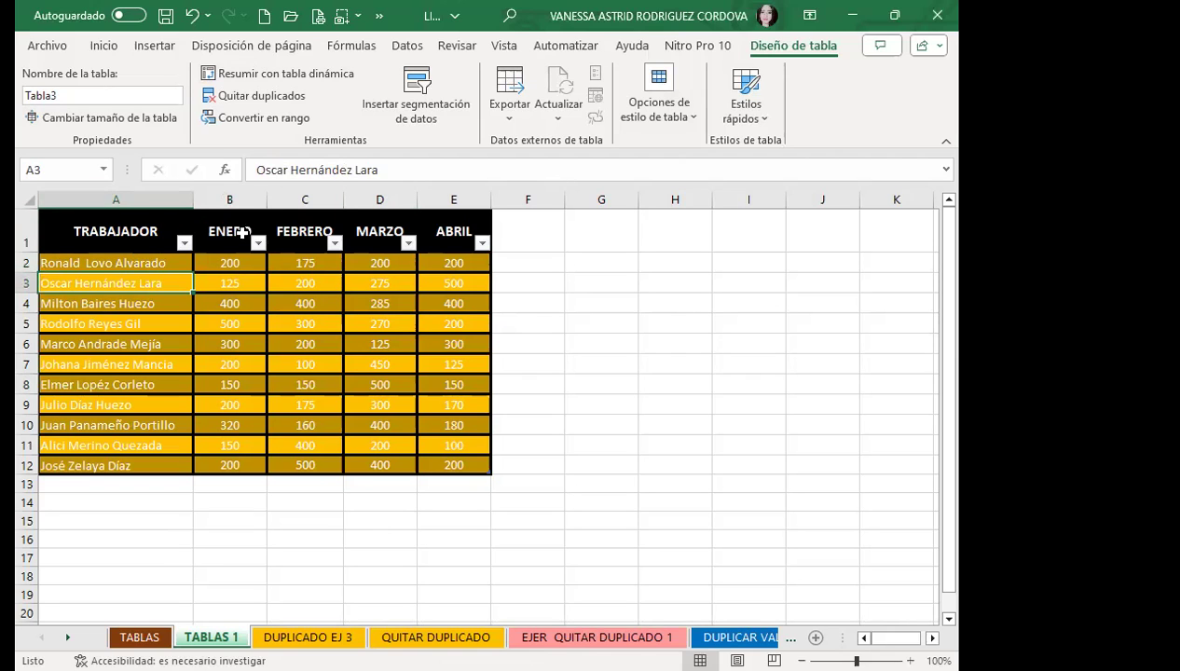
pyautogui.click(296, 327)
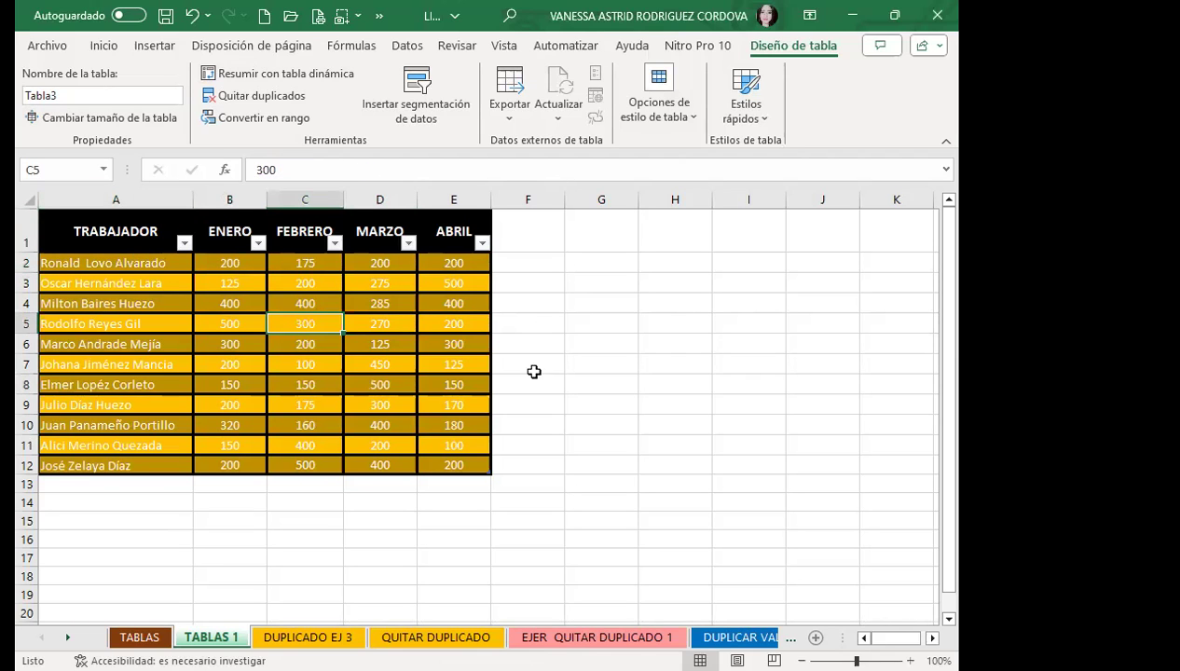
pyautogui.click(267, 363)
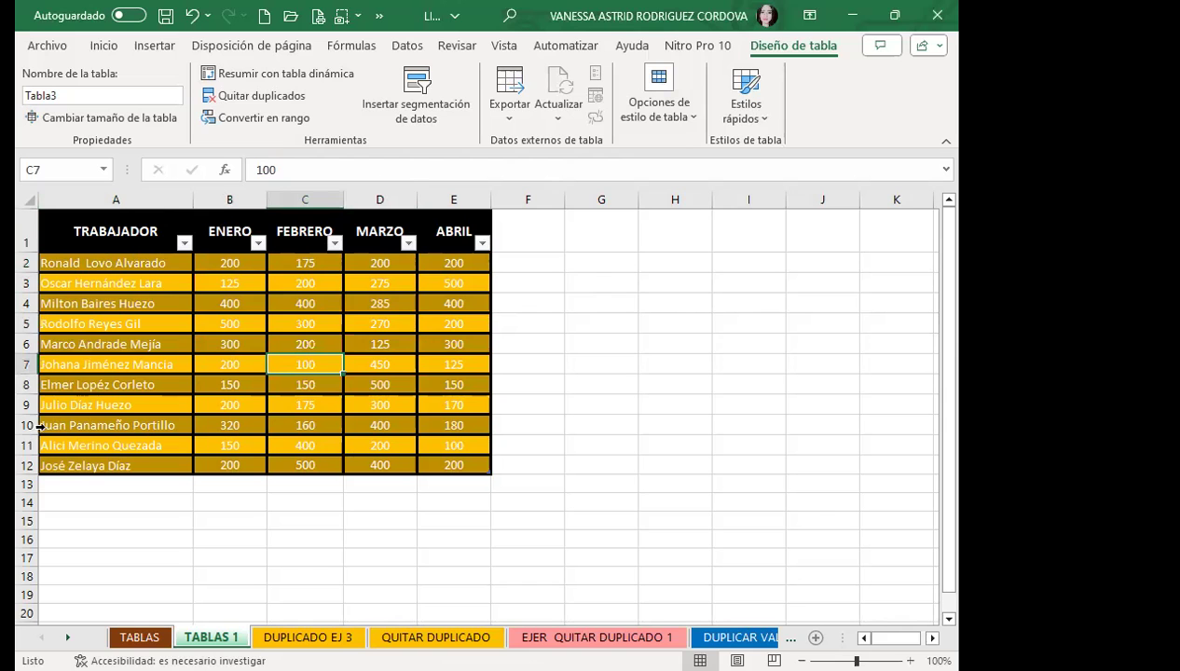
pyautogui.click(101, 228)
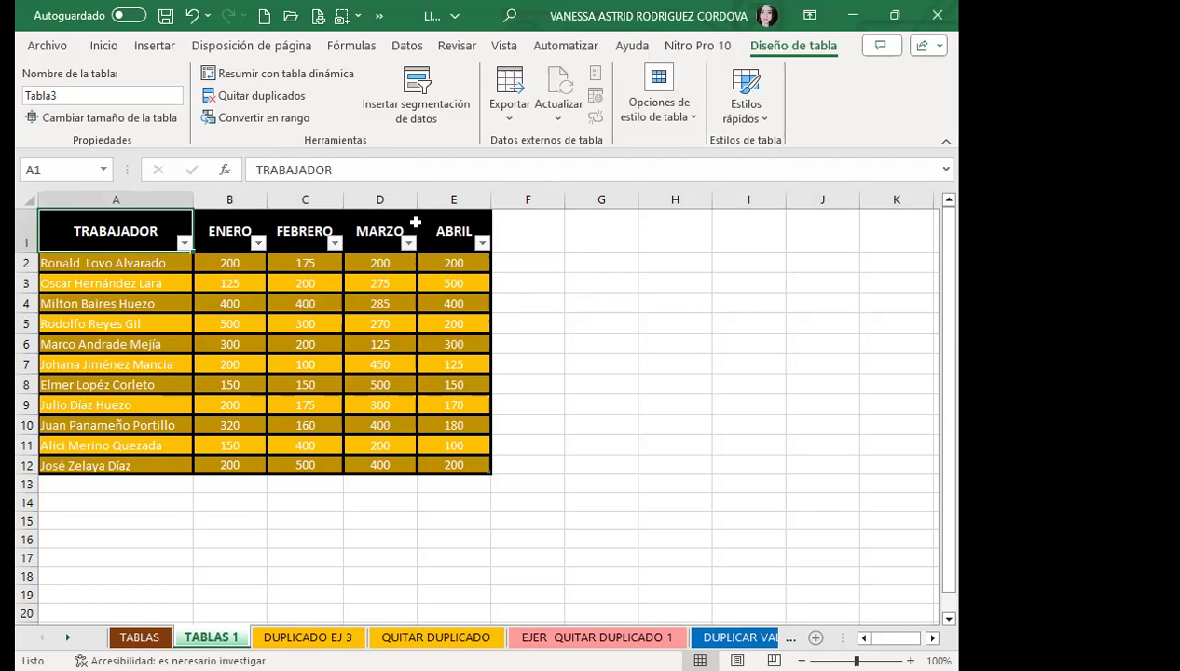
pyautogui.click(633, 123)
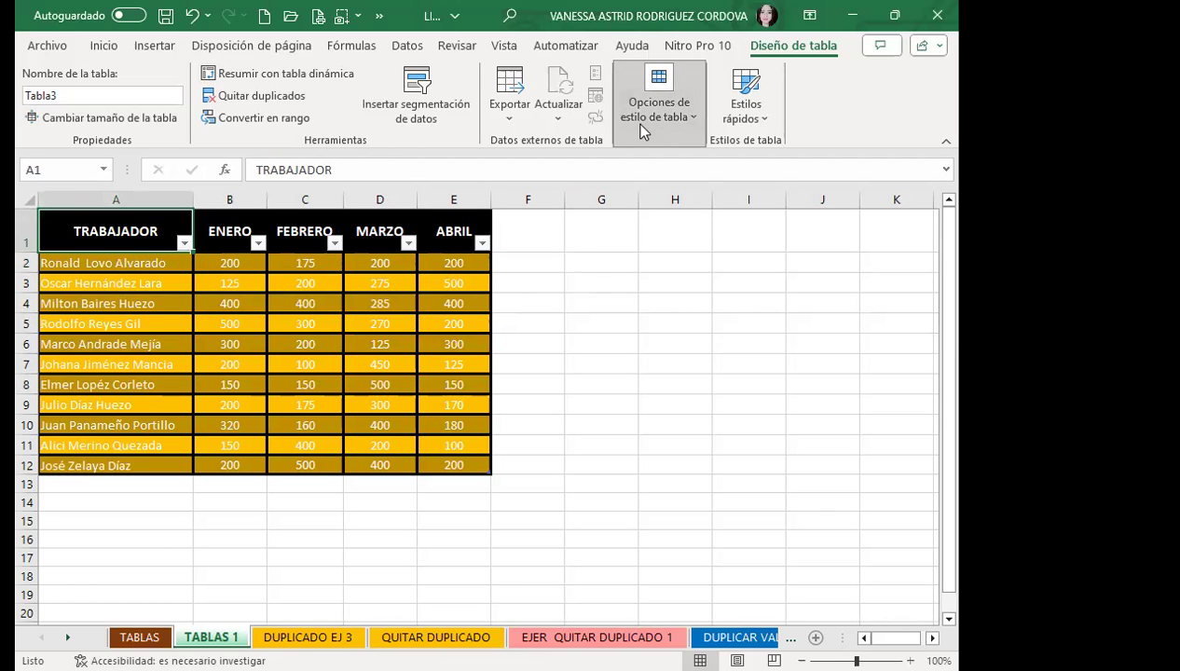
# - Try light orange and dark styles, settling on the dark blue Estilo de tabla oscuro 2
pyautogui.click(731, 123)
pyautogui.click(768, 371)
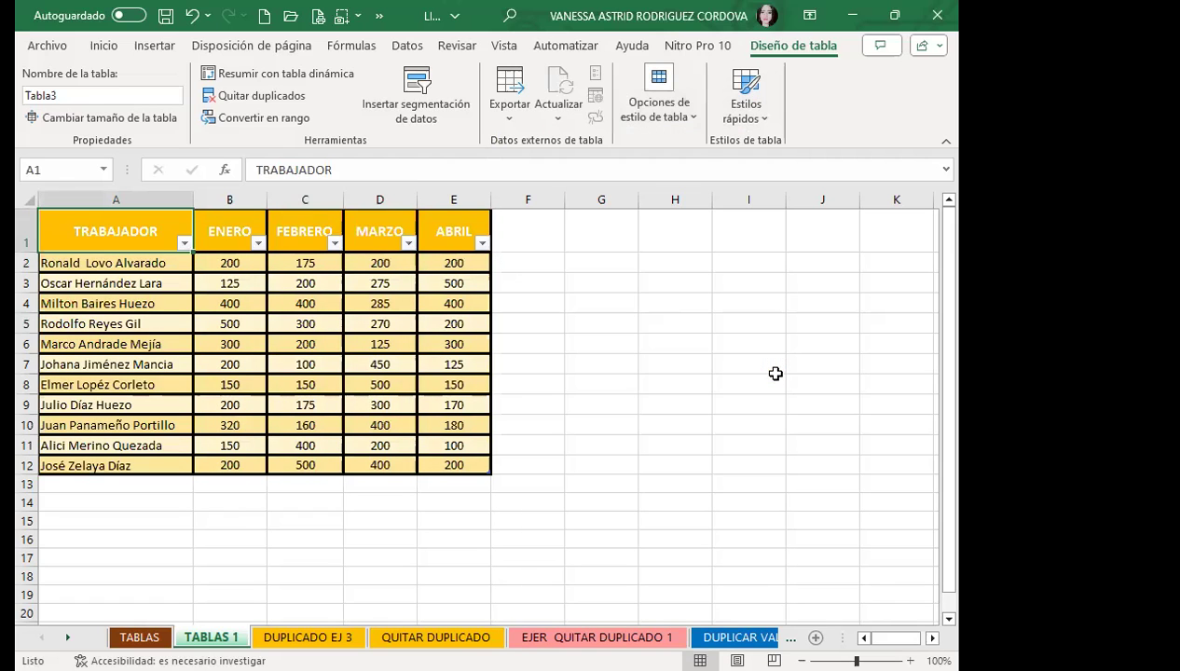
pyautogui.click(738, 125)
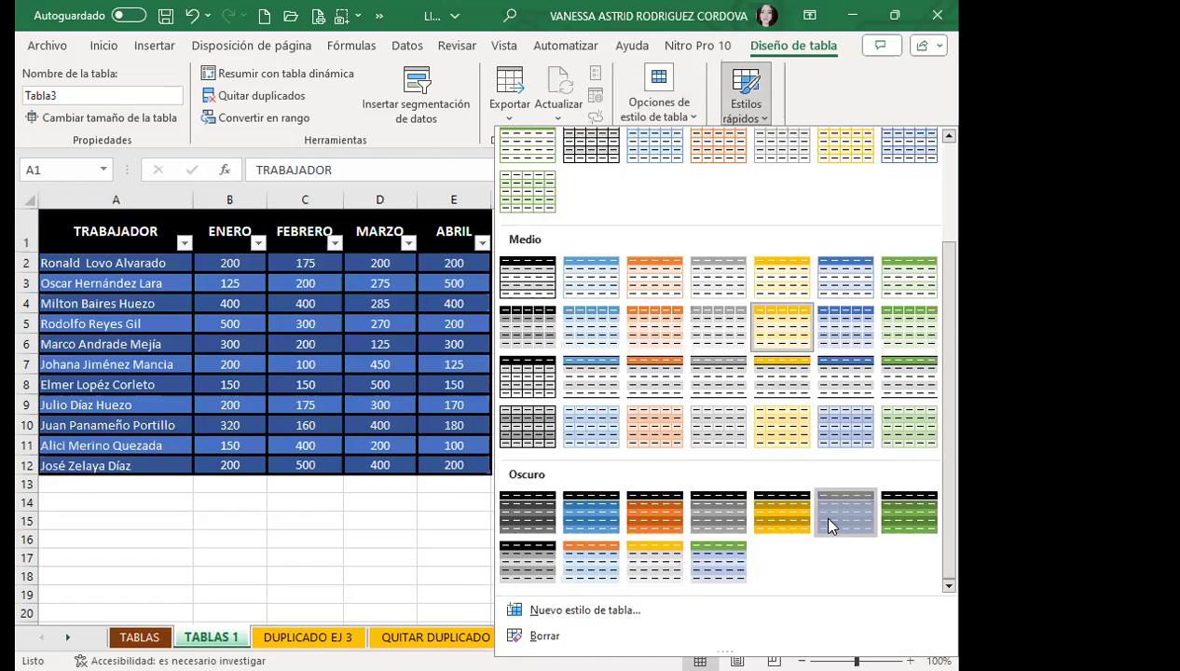
pyautogui.click(830, 527)
pyautogui.click(746, 112)
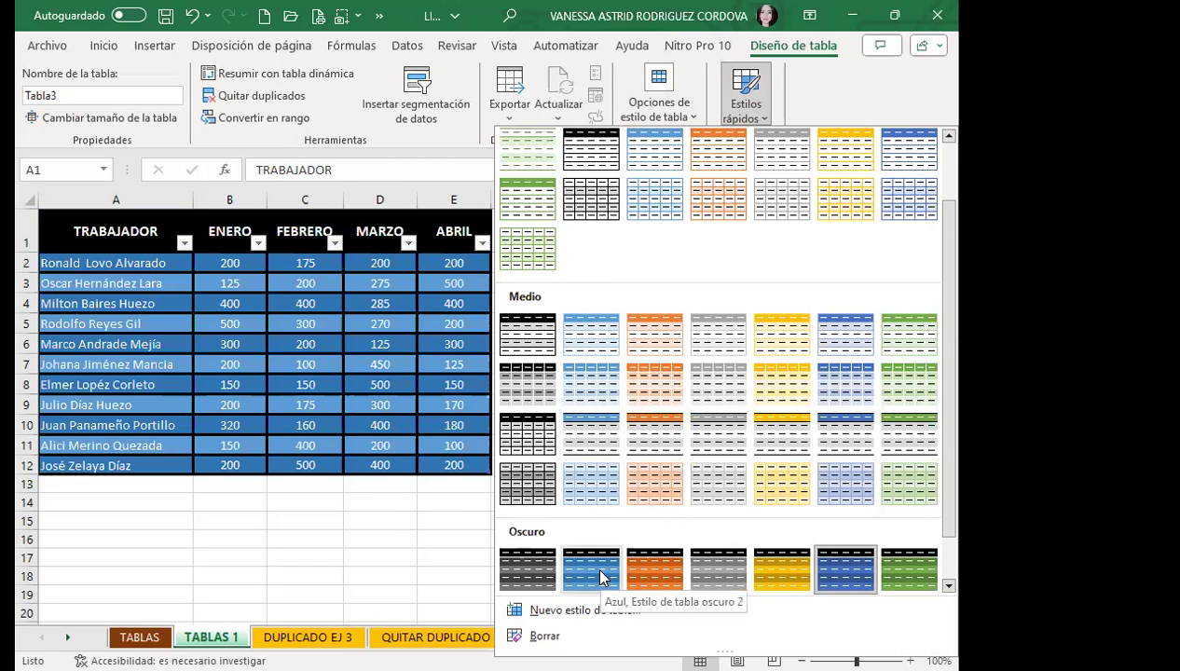
pyautogui.press('Escape')
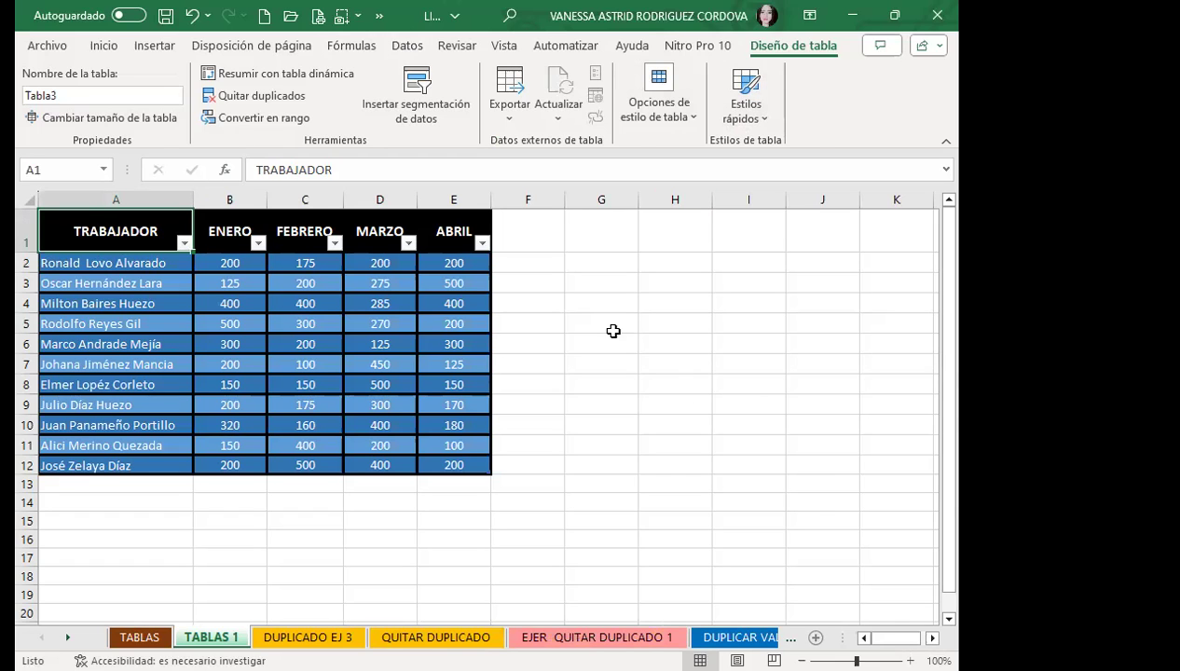
# - Select the table's header row A1:E1
pyautogui.click(613, 332)
pyautogui.click(171, 341)
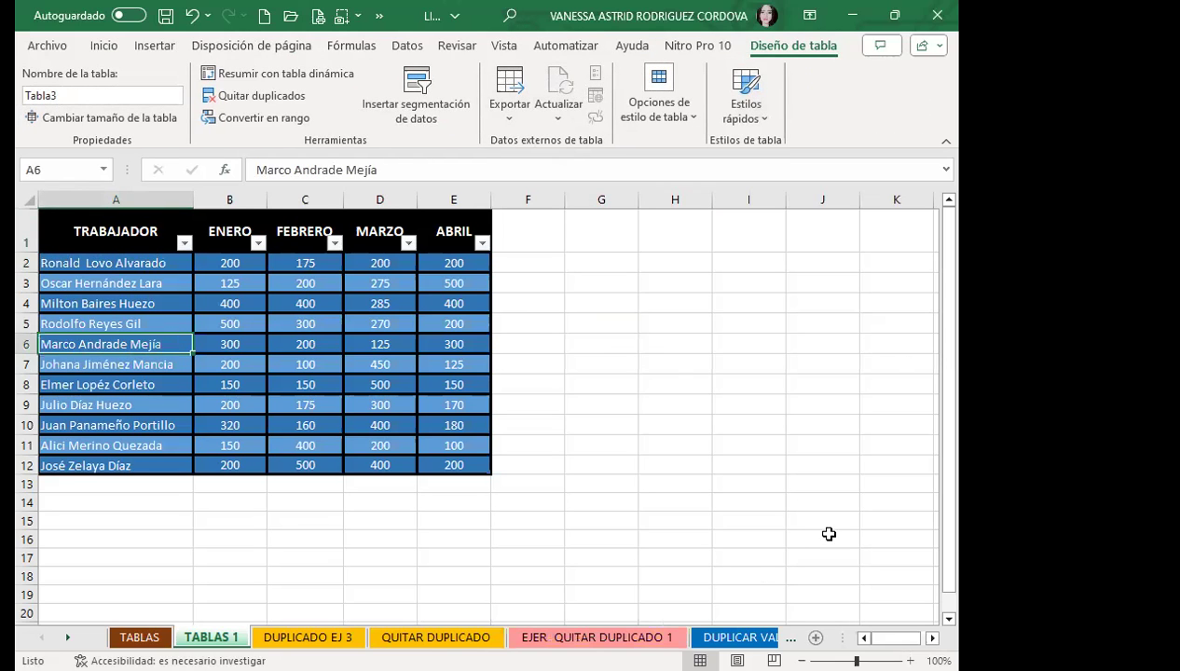
pyautogui.moveTo(64, 228)
pyautogui.mouseDown()
pyautogui.moveTo(516, 236)
pyautogui.moveTo(481, 235)
pyautogui.mouseUp()
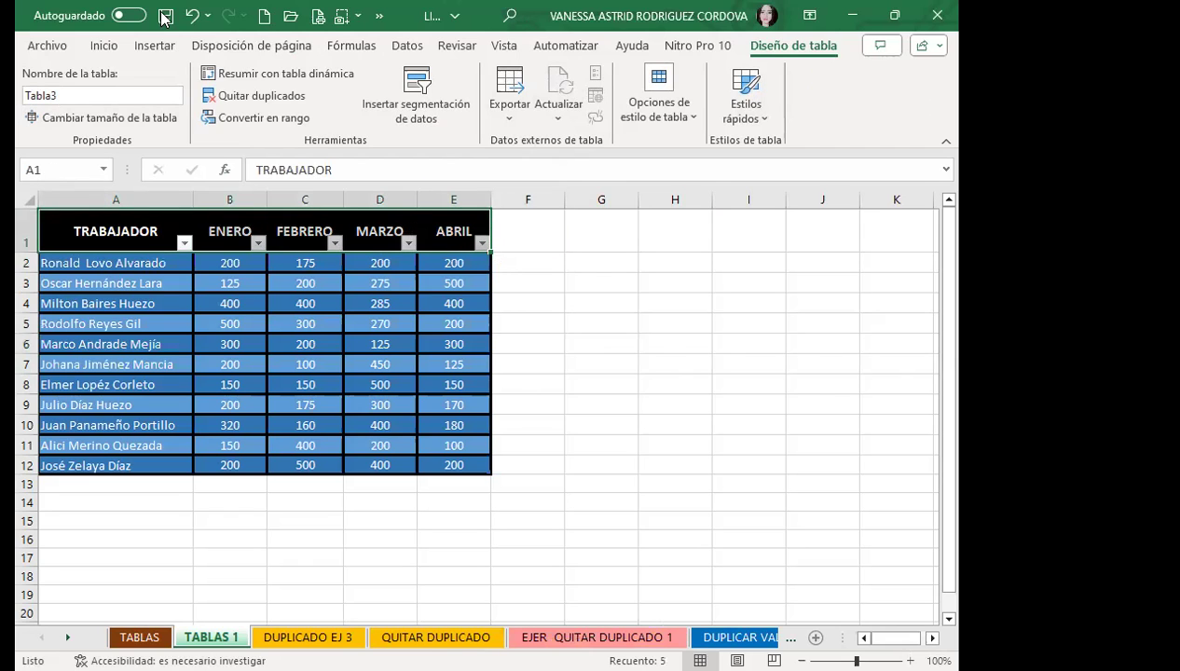
# - Give the selected header row a light grey-blue fill colour
pyautogui.click(103, 45)
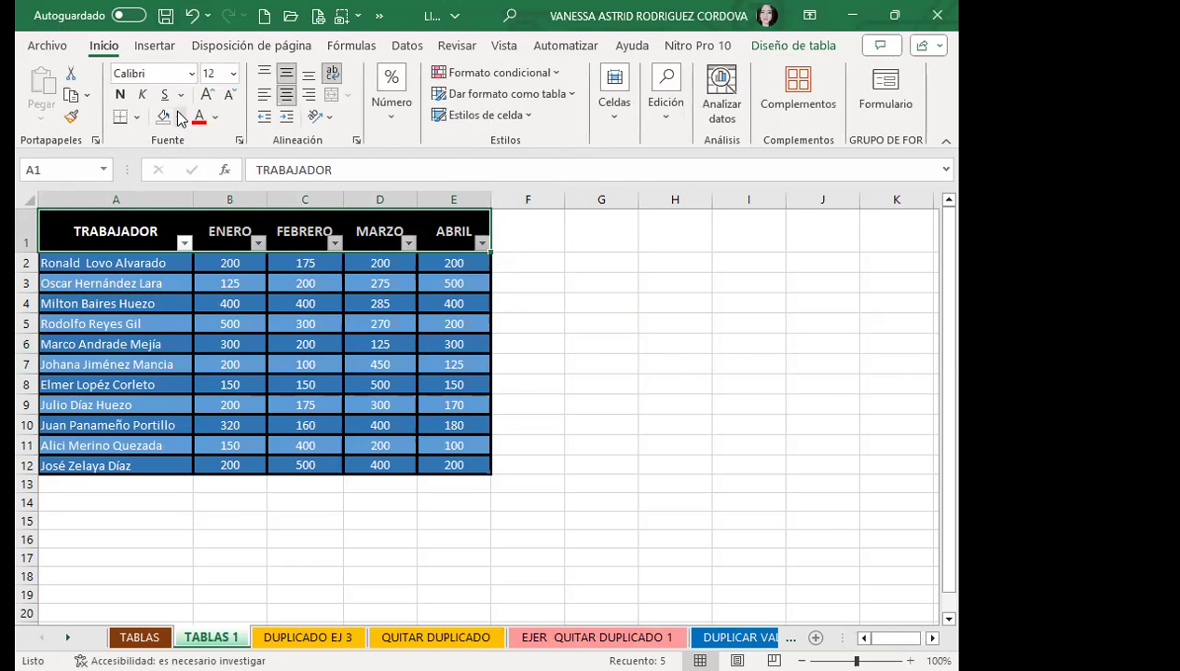
pyautogui.click(178, 116)
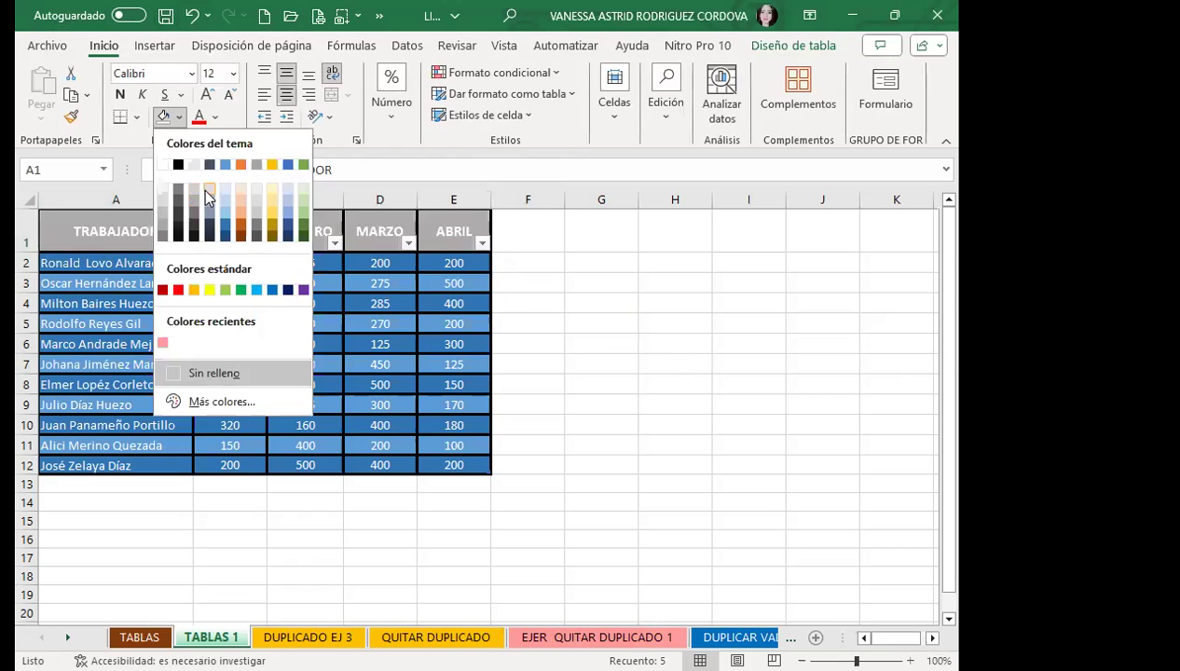
pyautogui.click(180, 358)
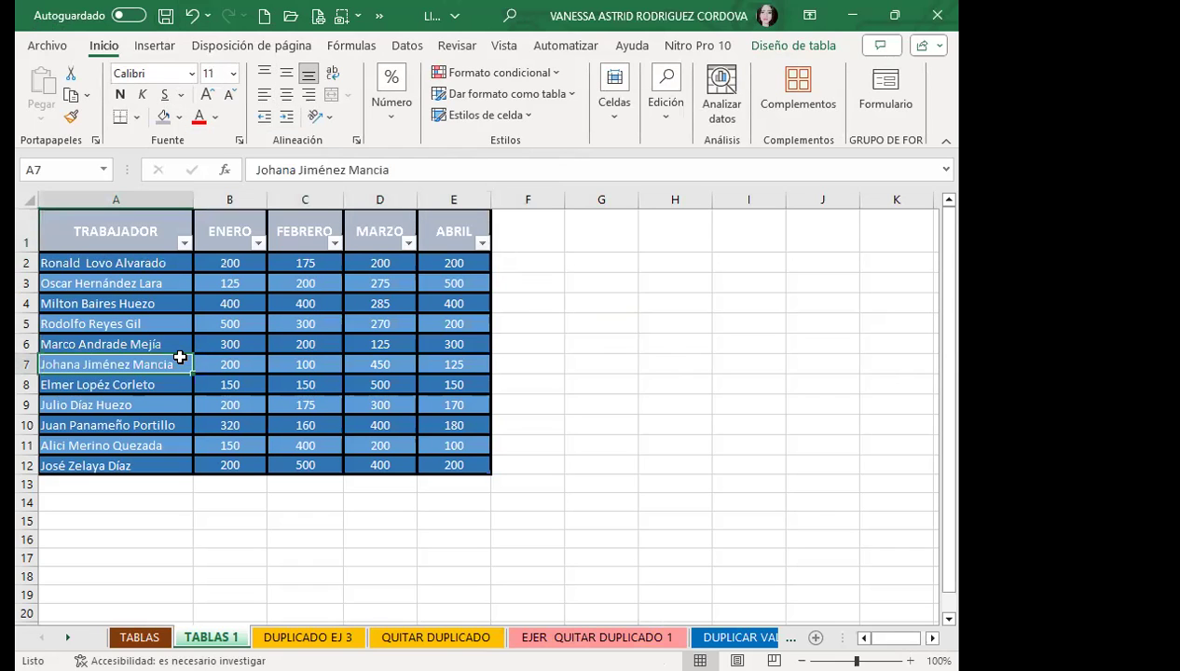
pyautogui.click(177, 327)
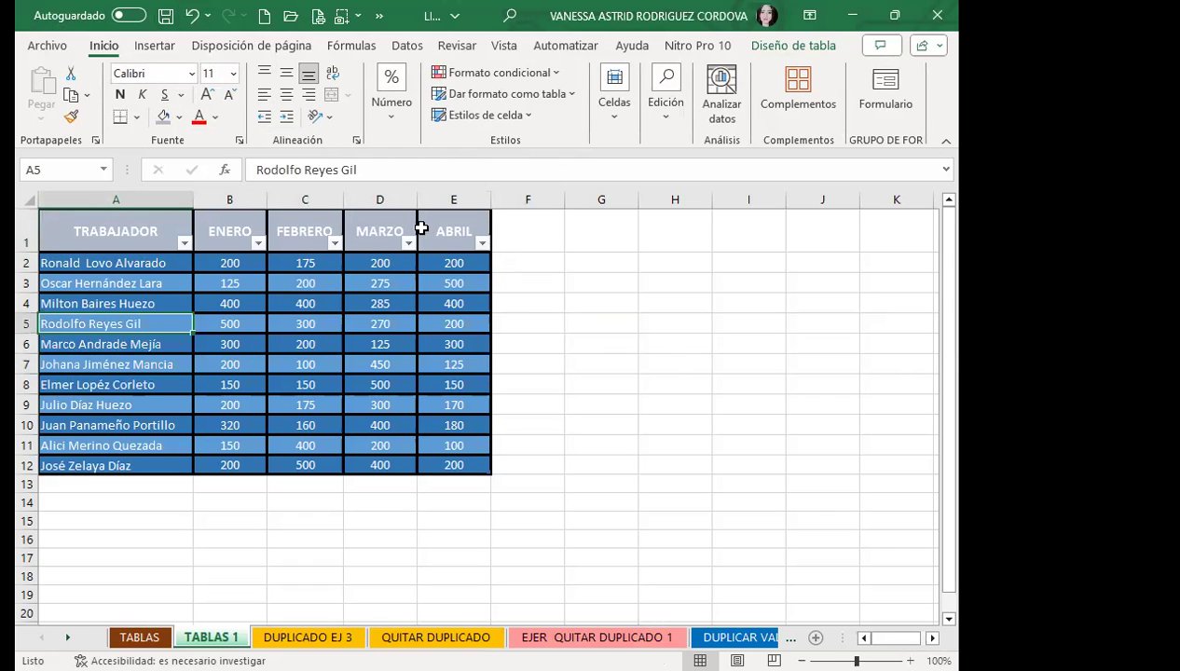
pyautogui.click(608, 135)
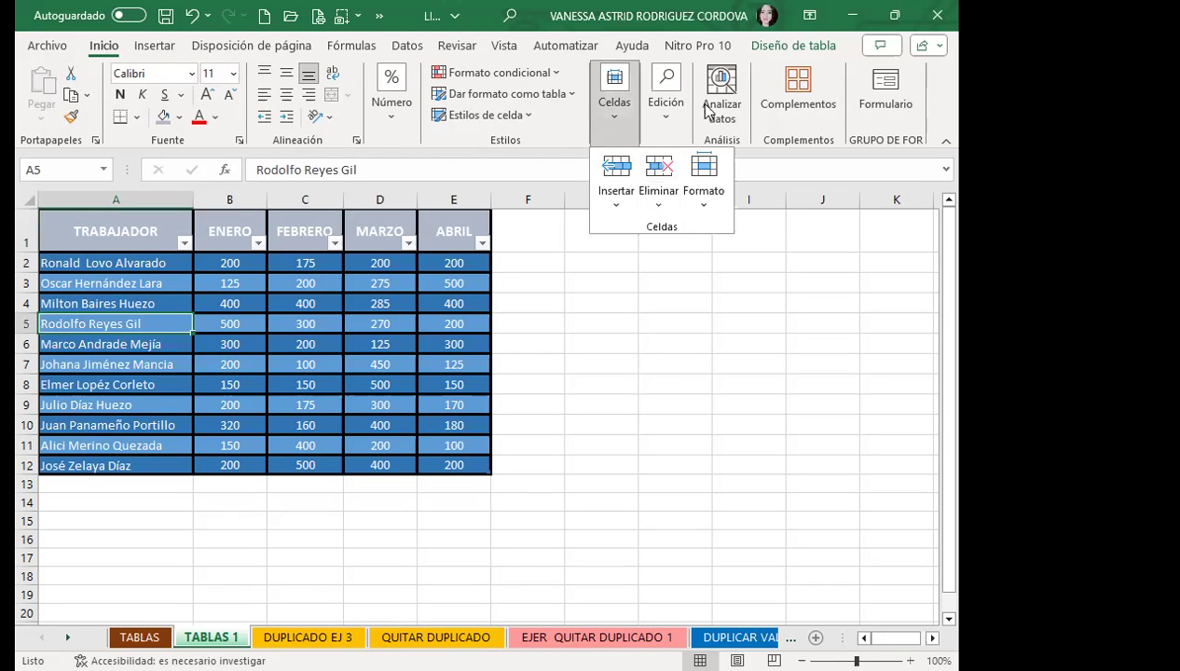
pyautogui.click(766, 47)
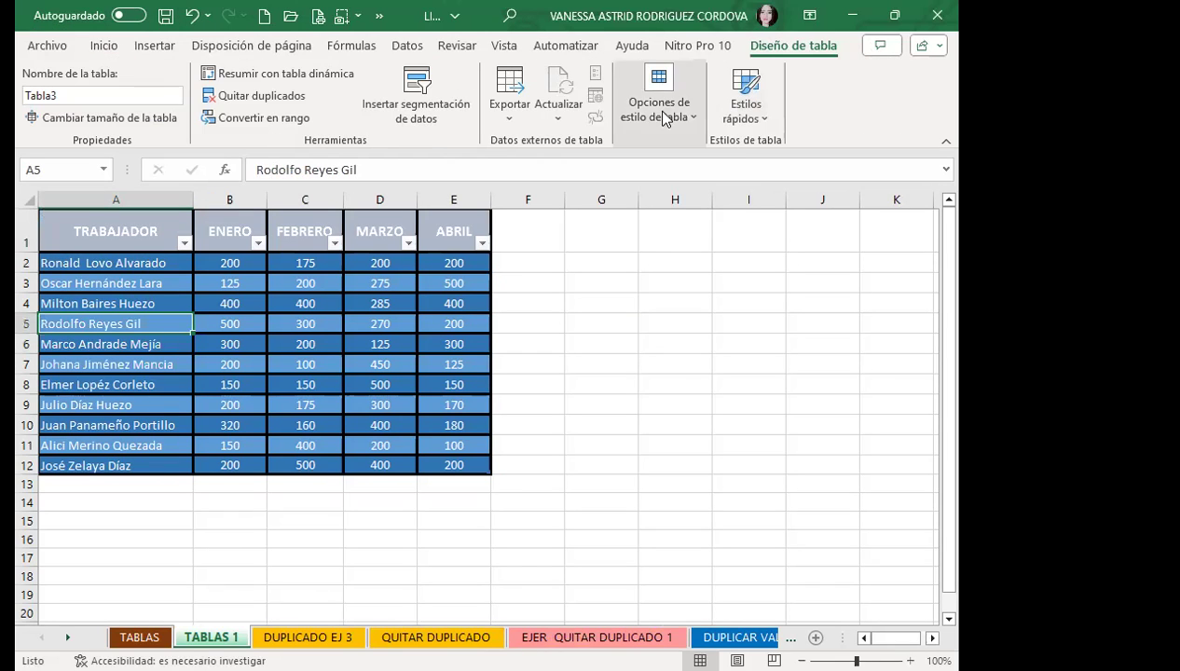
pyautogui.click(357, 304)
# - Apply the green Estilo de tabla oscuro 11 after briefly trying the dark blue style
pyautogui.click(643, 126)
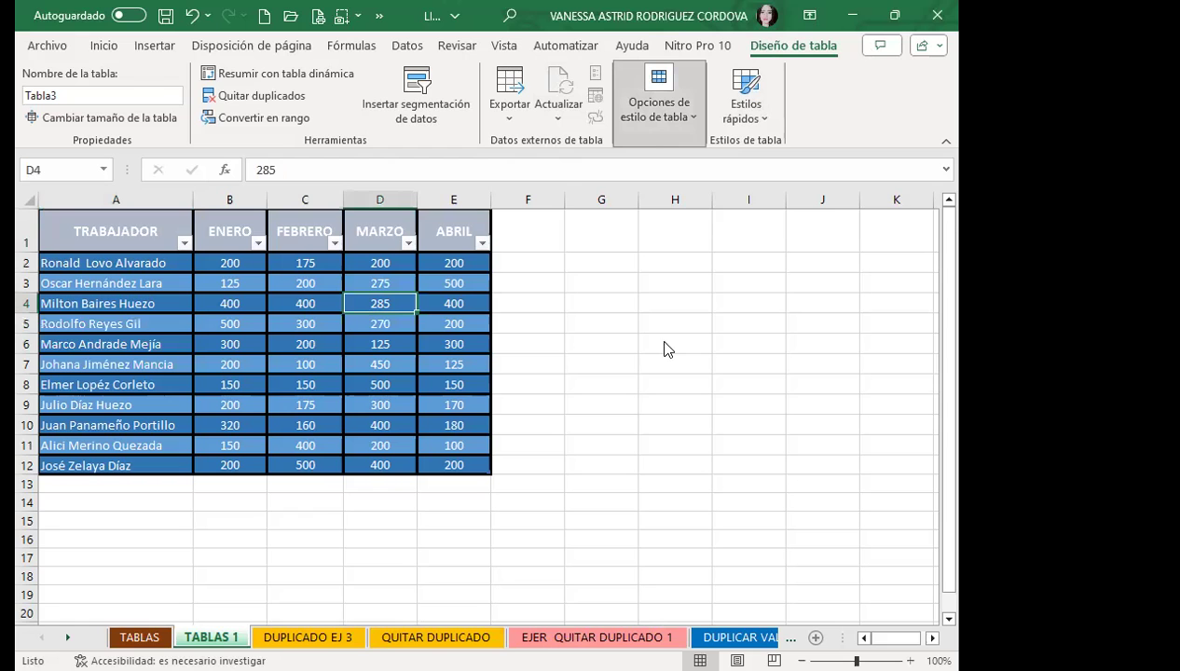
pyautogui.click(745, 109)
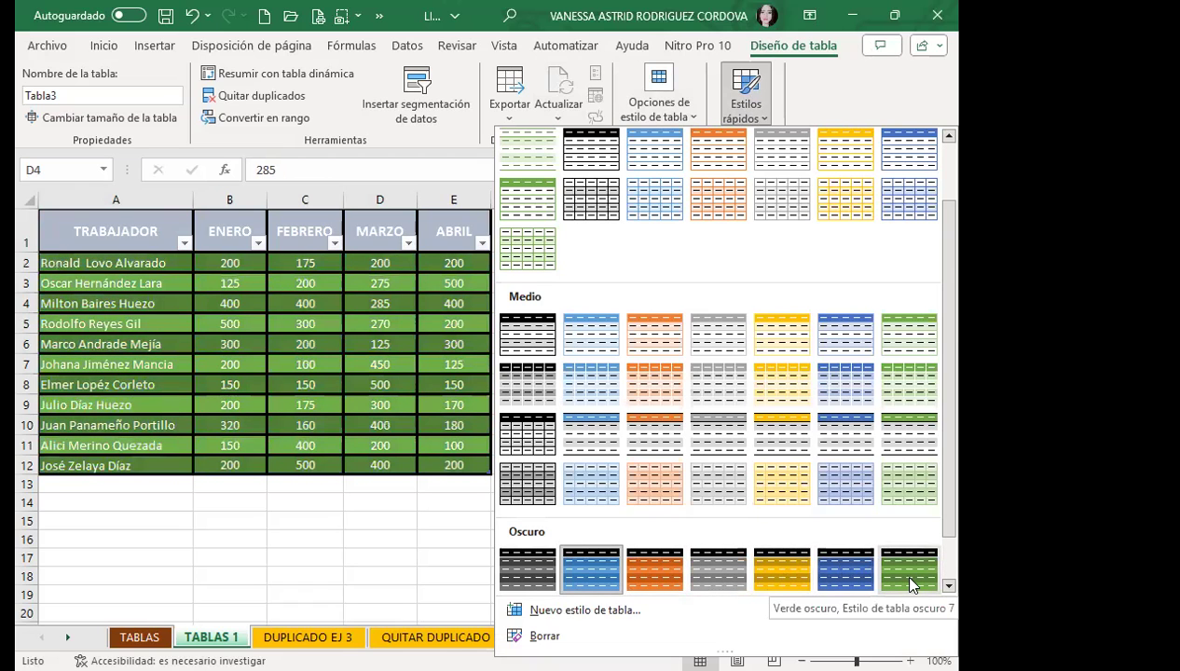
pyautogui.click(591, 569)
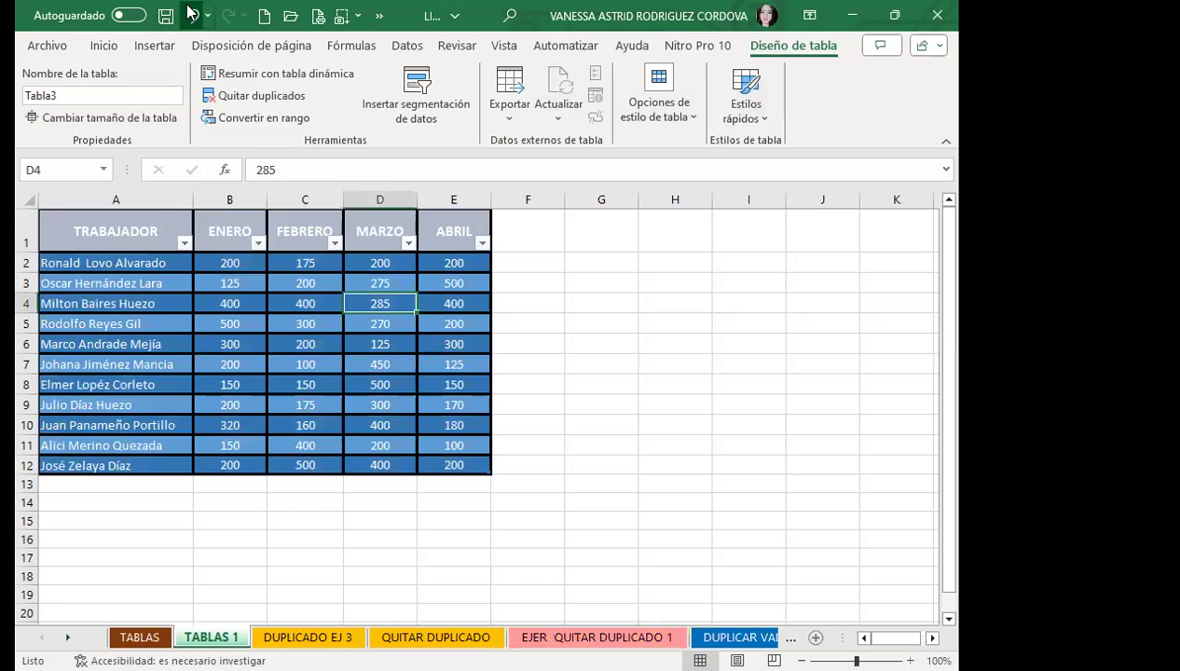
pyautogui.click(229, 384)
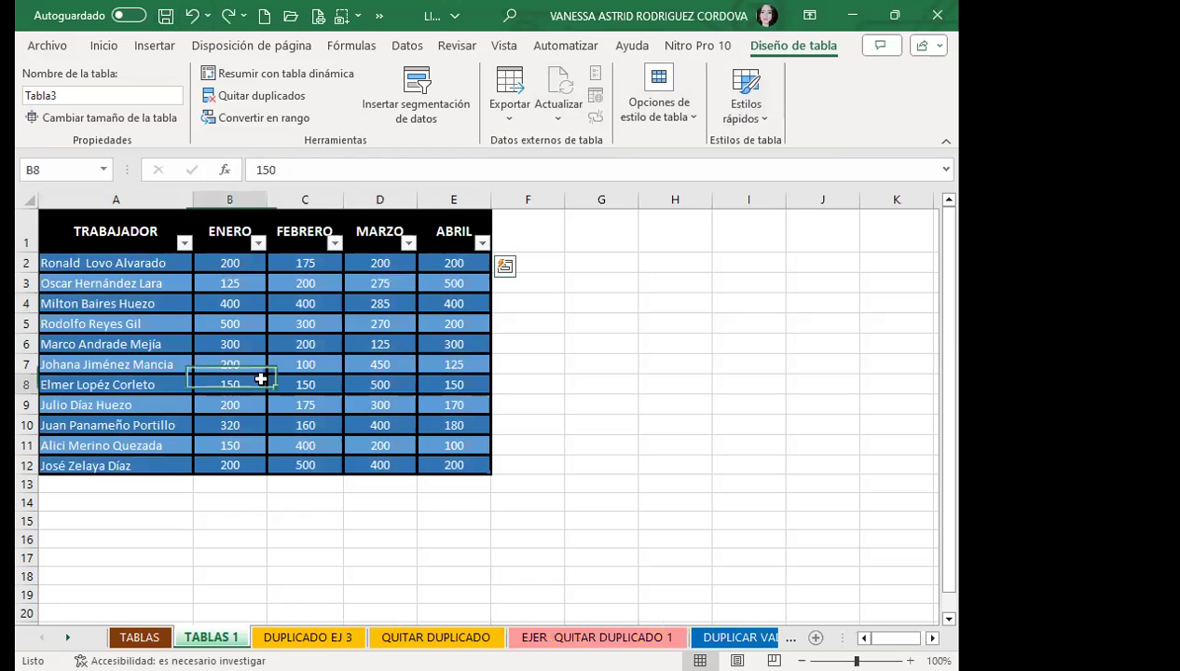
pyautogui.click(754, 110)
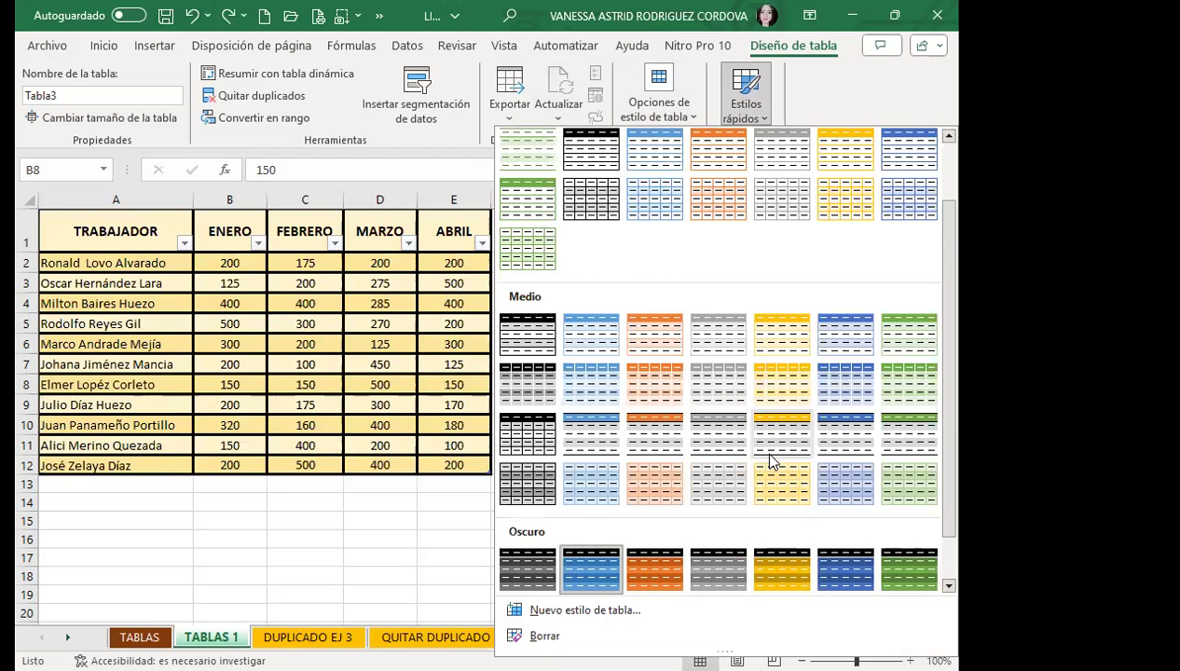
pyautogui.scroll(-1, 760, 477)
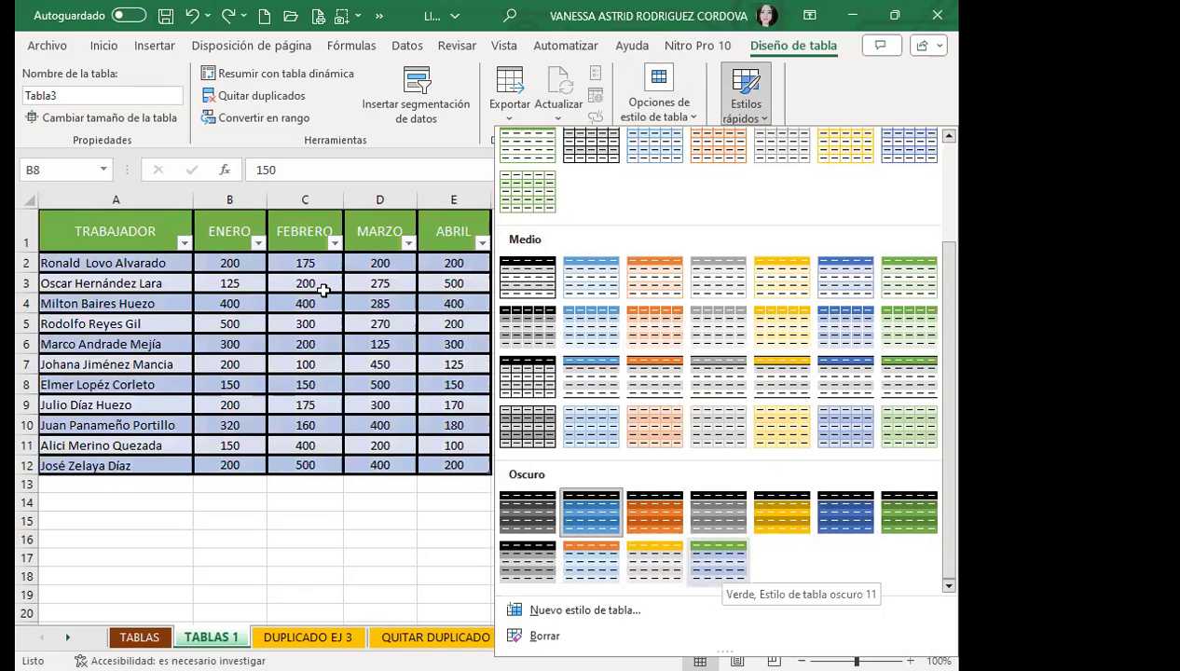
pyautogui.click(320, 302)
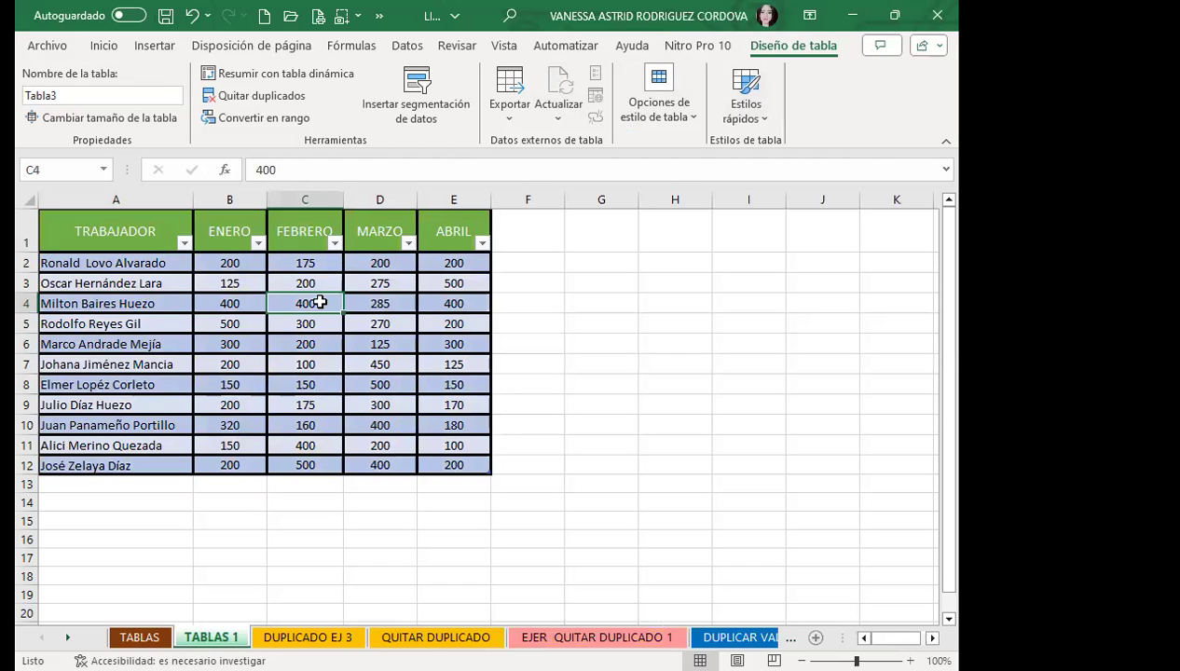
pyautogui.hotkey('ctrl', 'shift', 'l')
pyautogui.click(292, 320)
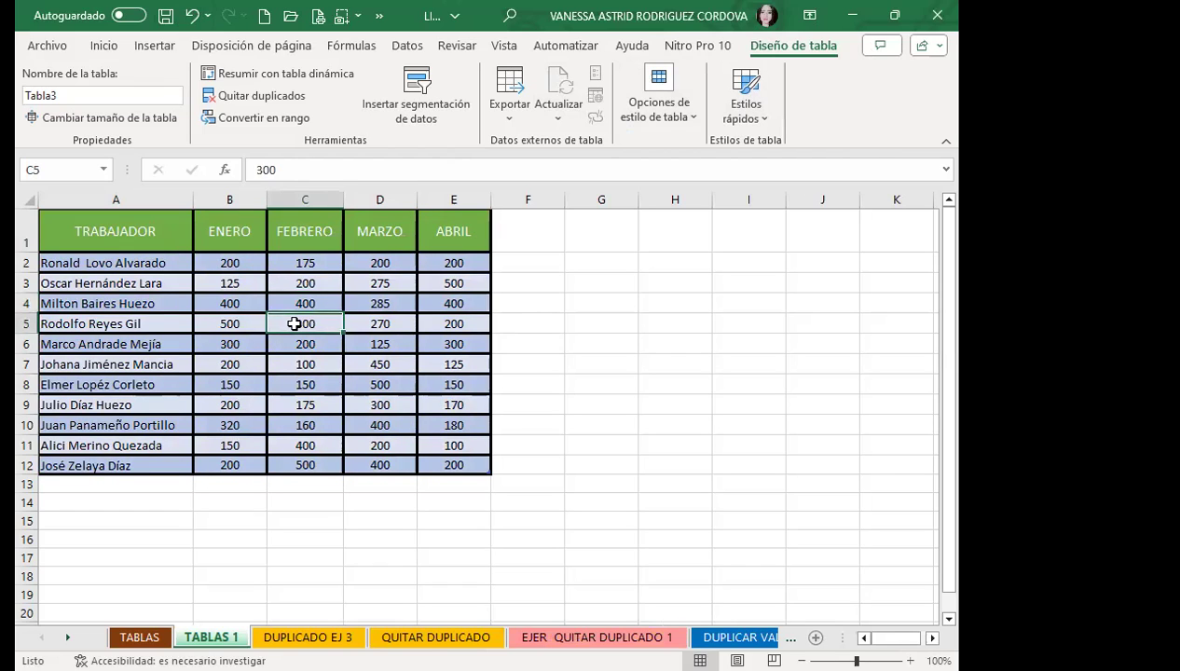
pyautogui.click(465, 282)
pyautogui.click(516, 220)
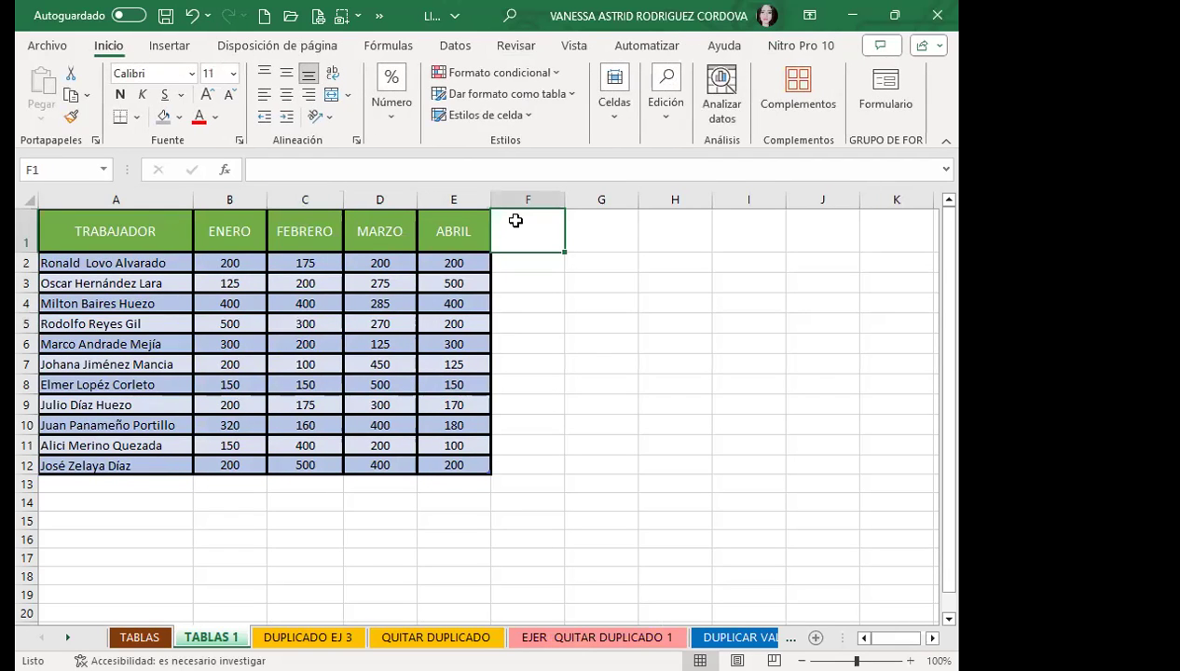
pyautogui.click(430, 284)
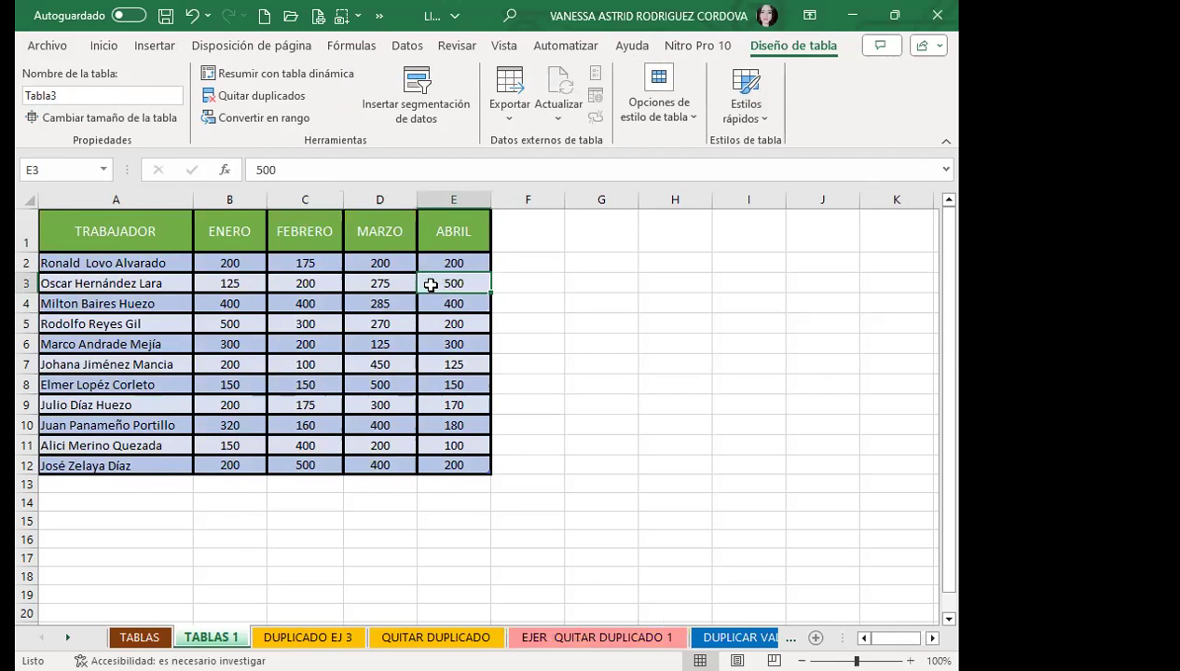
pyautogui.click(278, 357)
pyautogui.click(131, 362)
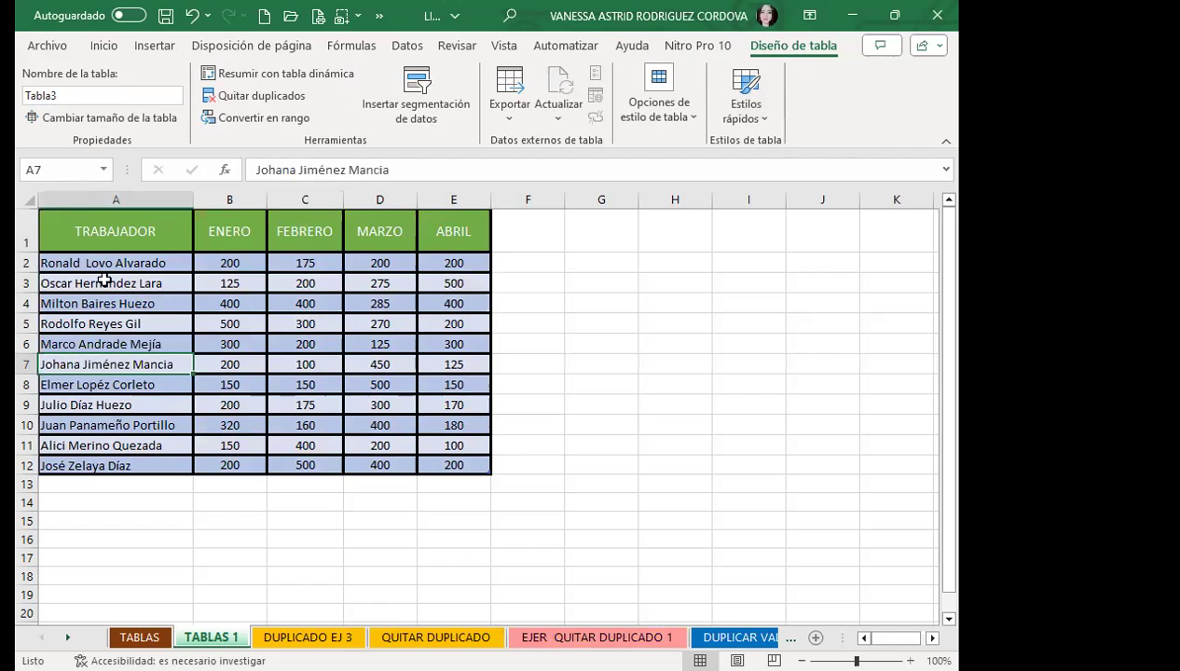
pyautogui.click(211, 343)
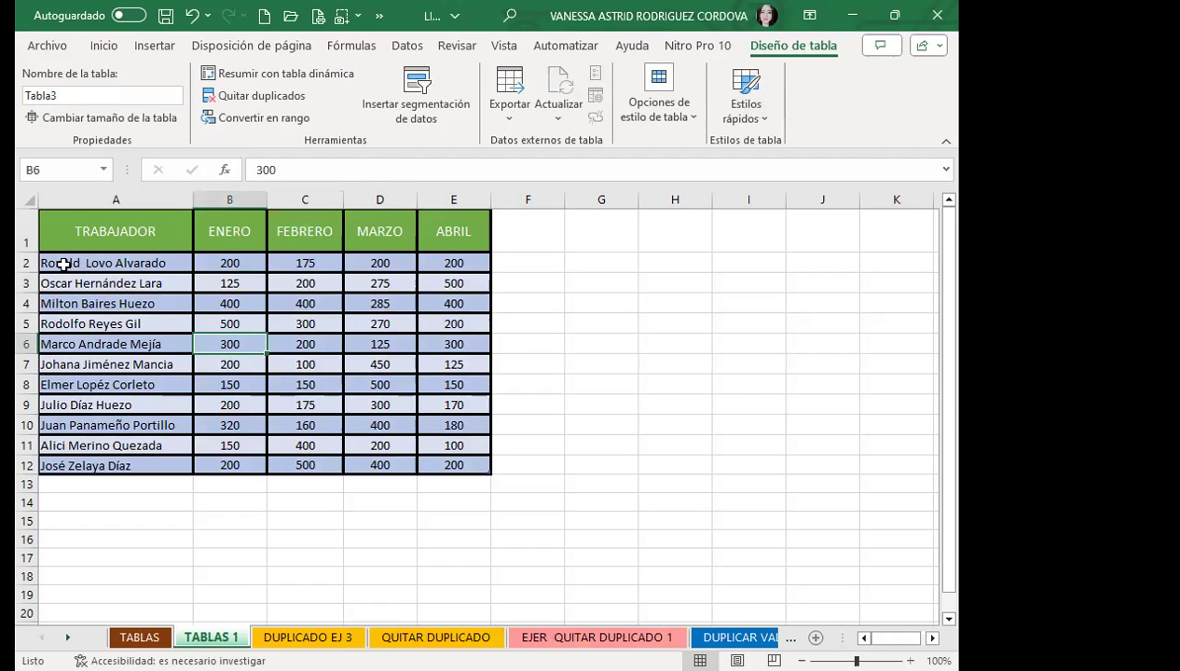
pyautogui.click(97, 250)
pyautogui.click(107, 341)
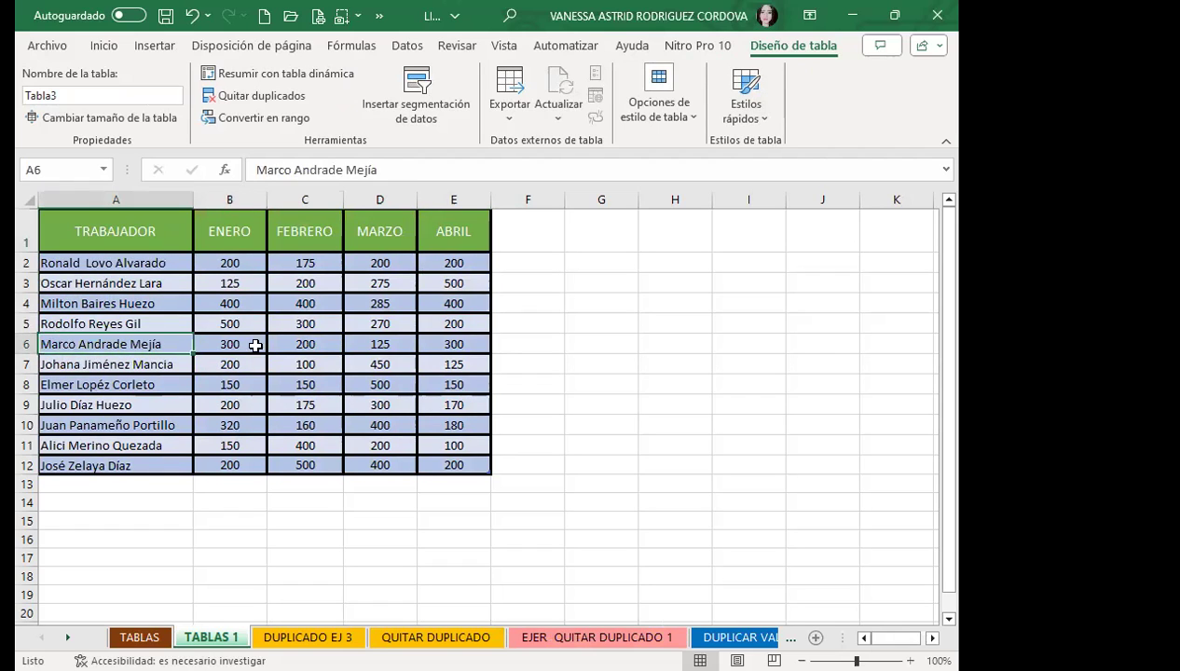
pyautogui.click(42, 385)
pyautogui.click(80, 243)
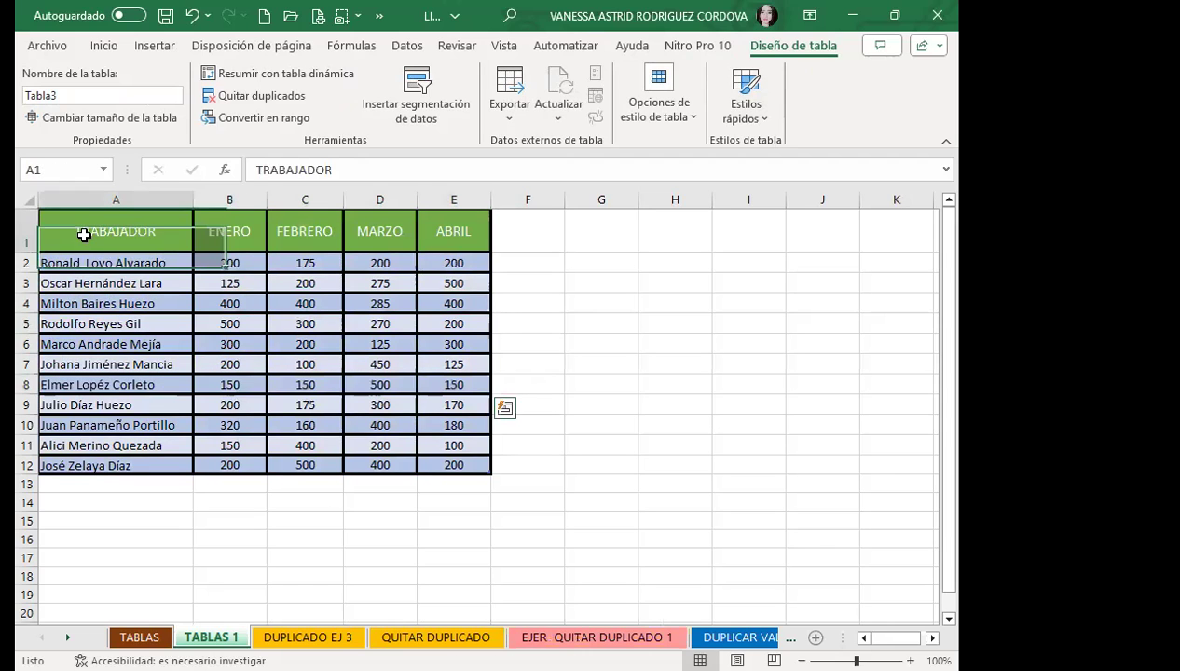
pyautogui.click(379, 283)
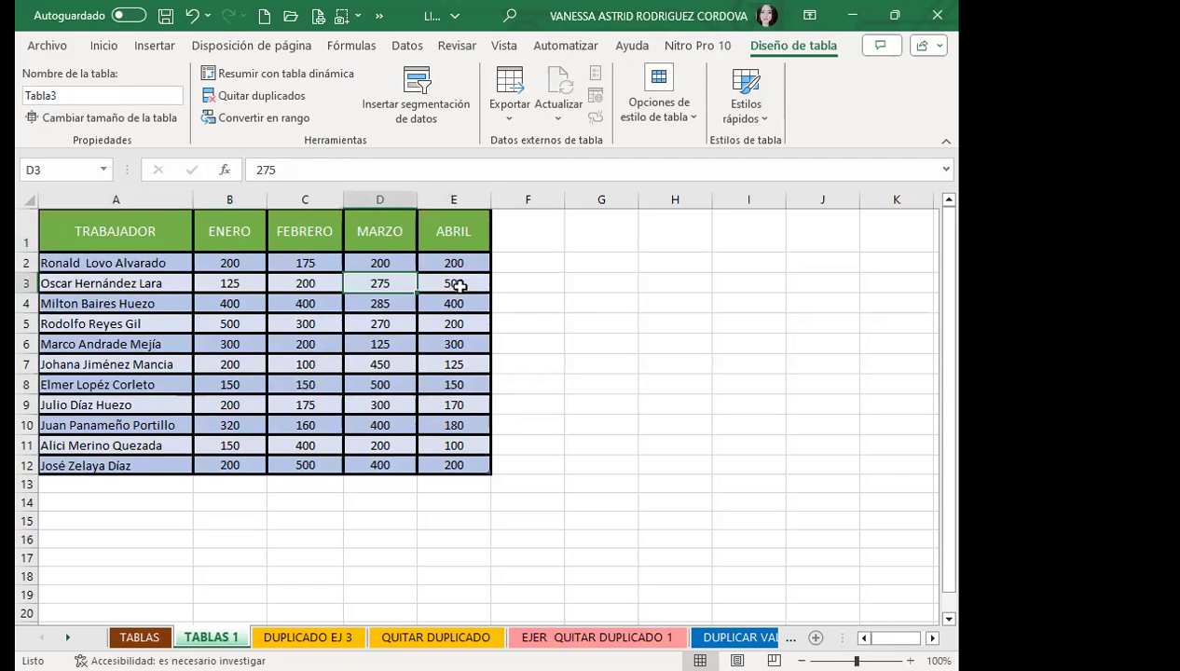
pyautogui.moveTo(454, 284); pyautogui.dragTo(454, 324)
pyautogui.click(453, 425)
pyautogui.click(373, 465)
pyautogui.click(331, 462)
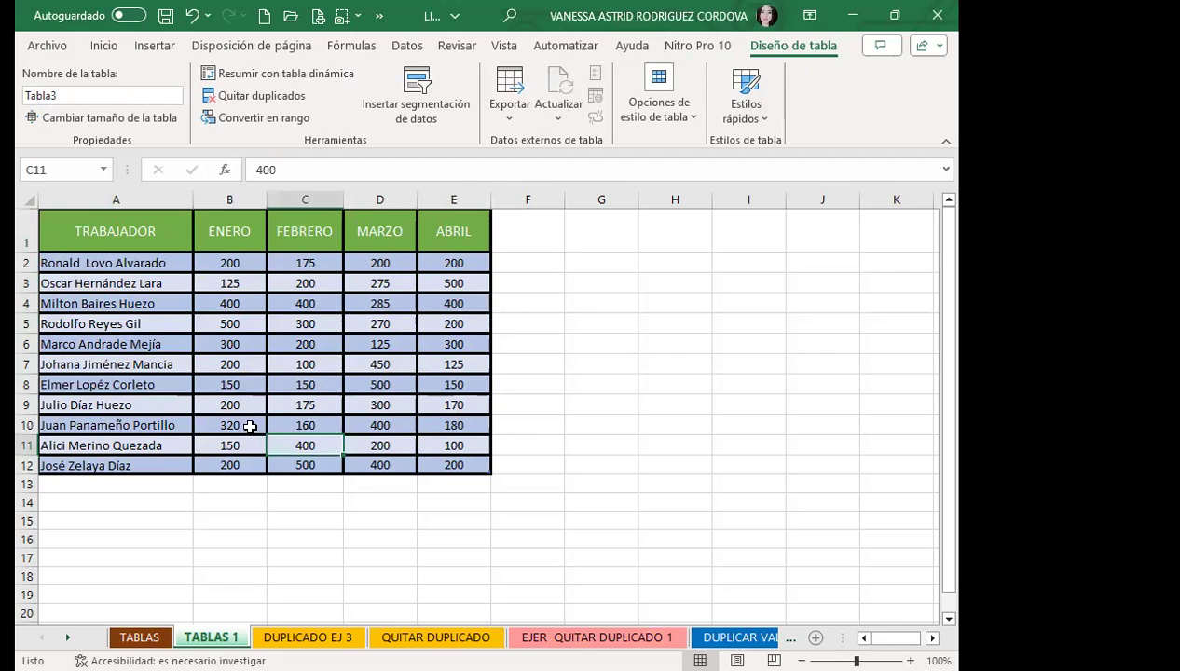
pyautogui.click(233, 425)
pyautogui.moveTo(263, 425); pyautogui.dragTo(233, 407)
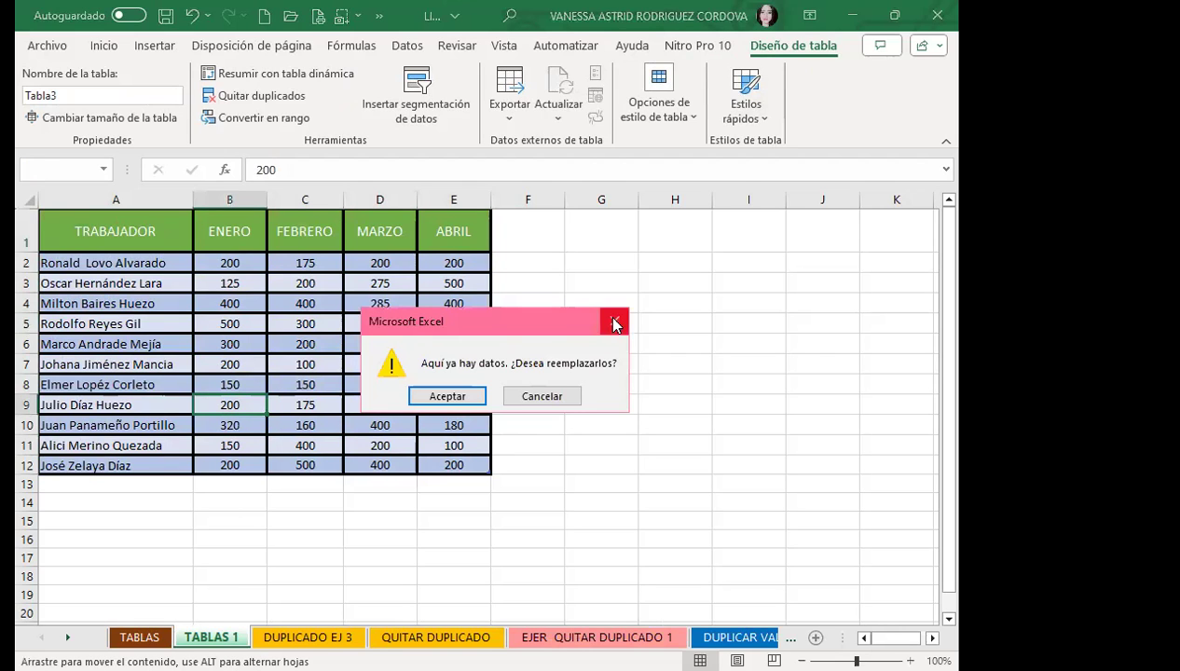
pyautogui.click(542, 397)
pyautogui.moveTo(138, 231)
pyautogui.mouseDown()
pyautogui.moveTo(428, 421)
pyautogui.moveTo(454, 465)
pyautogui.mouseUp()
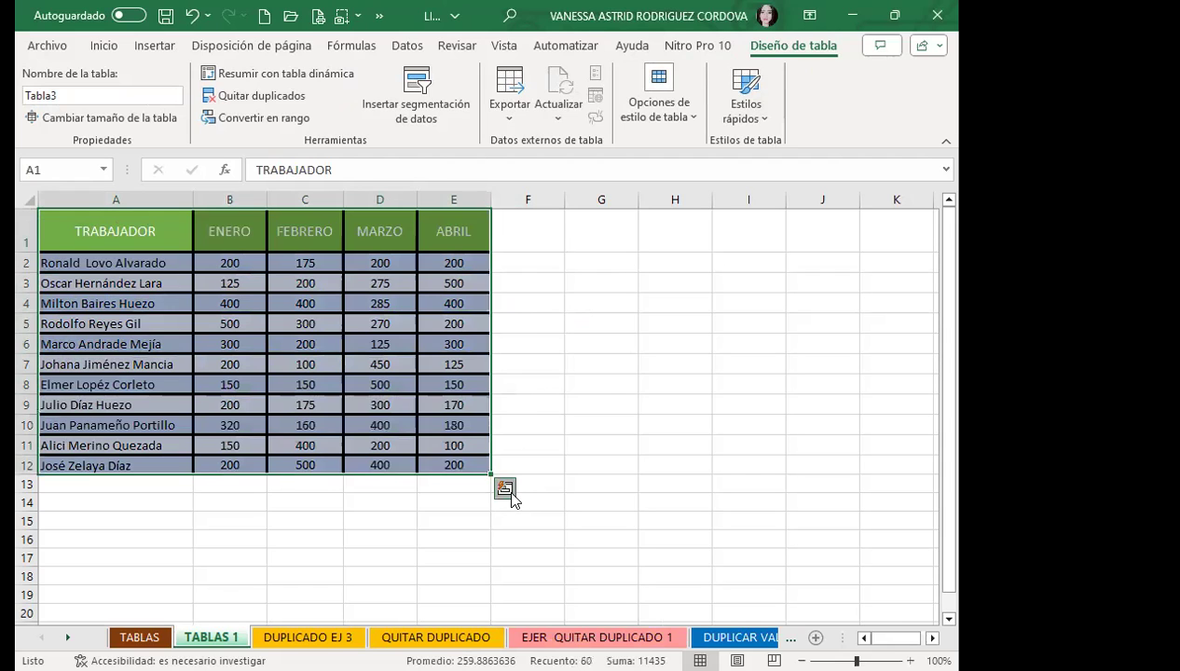
# - Use Quick Analysis Totals to add a Suma column totalling ENERO to ABRIL per worker
pyautogui.click(508, 491)
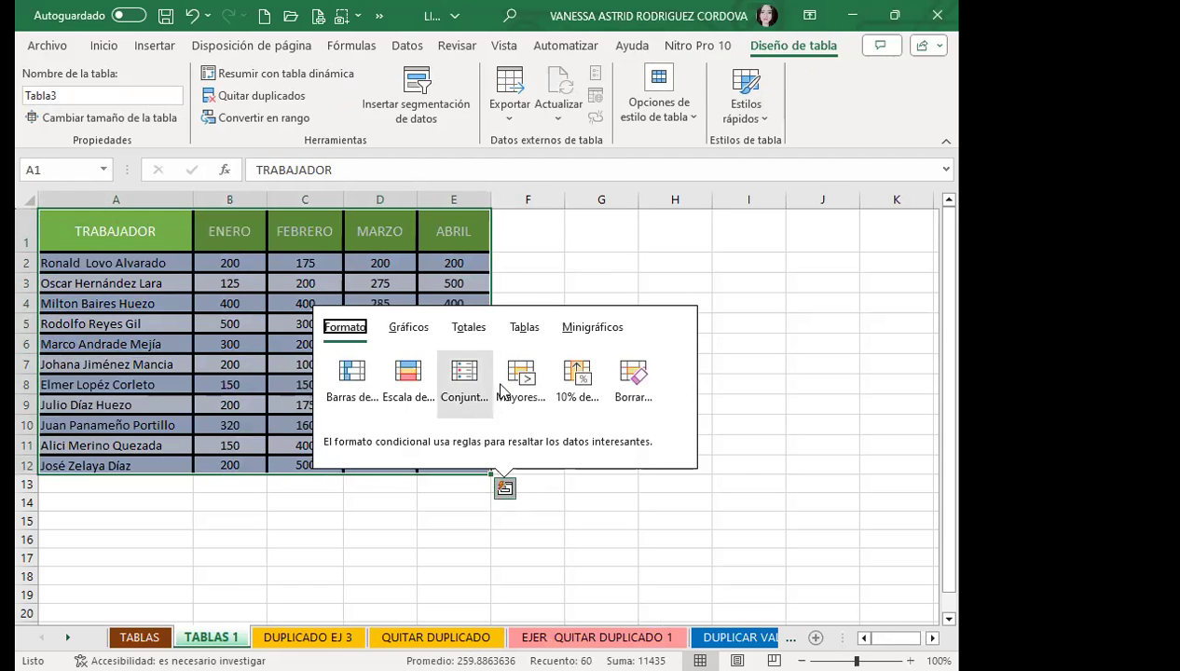
pyautogui.click(516, 328)
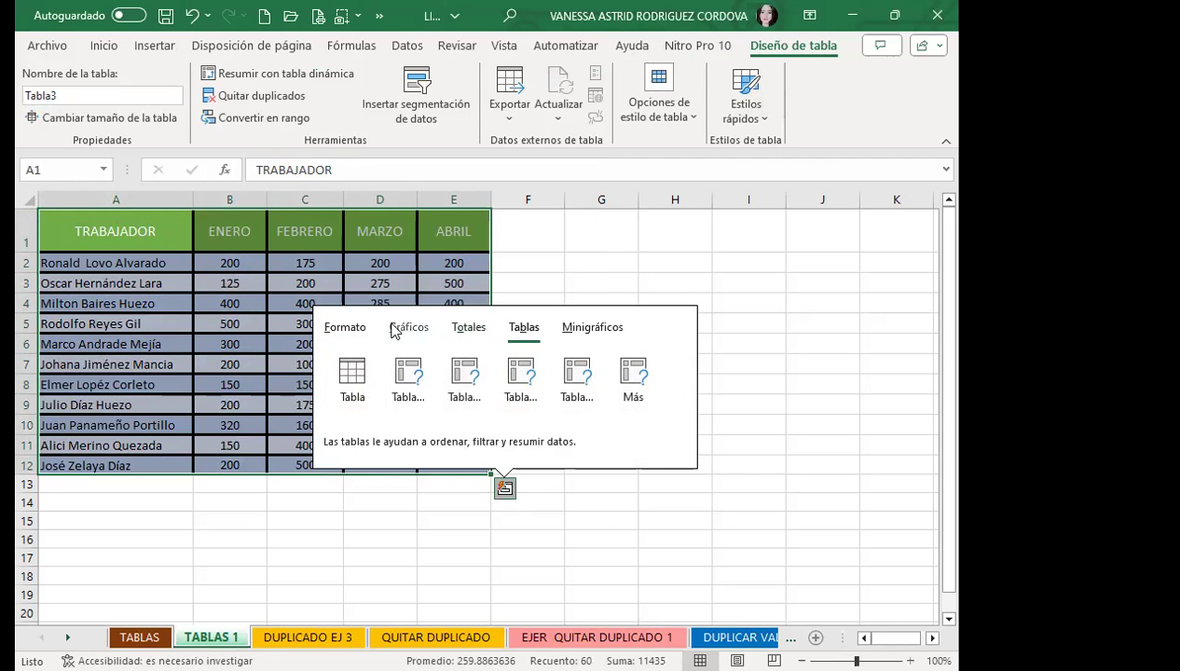
pyautogui.click(347, 328)
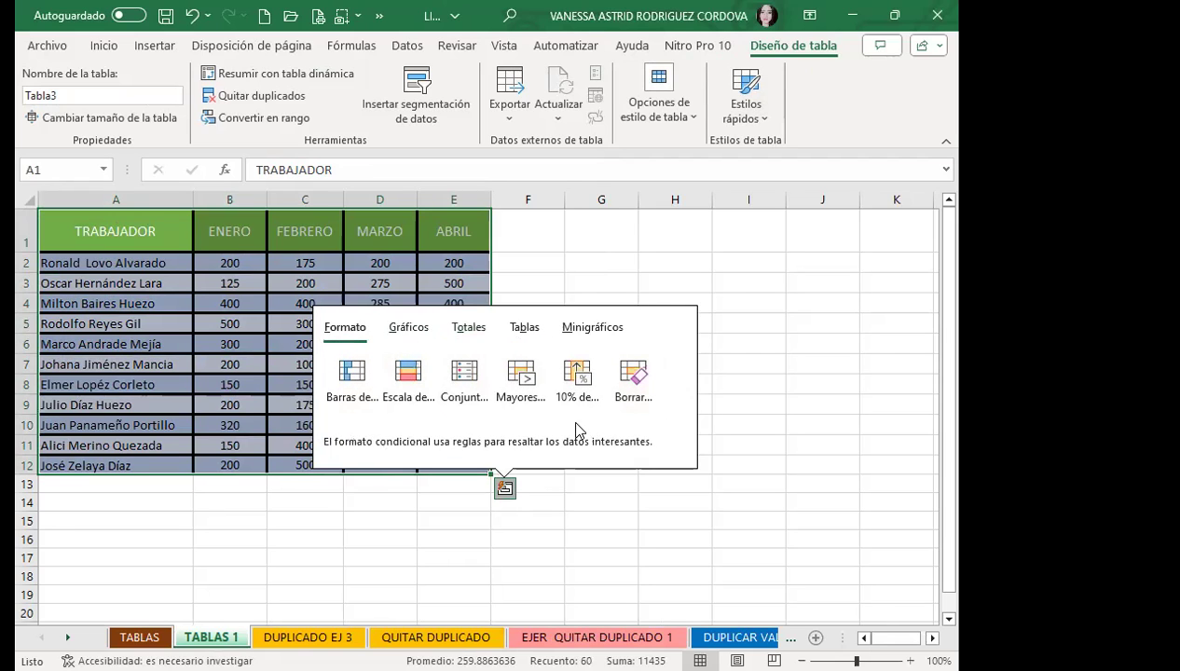
pyautogui.click(466, 328)
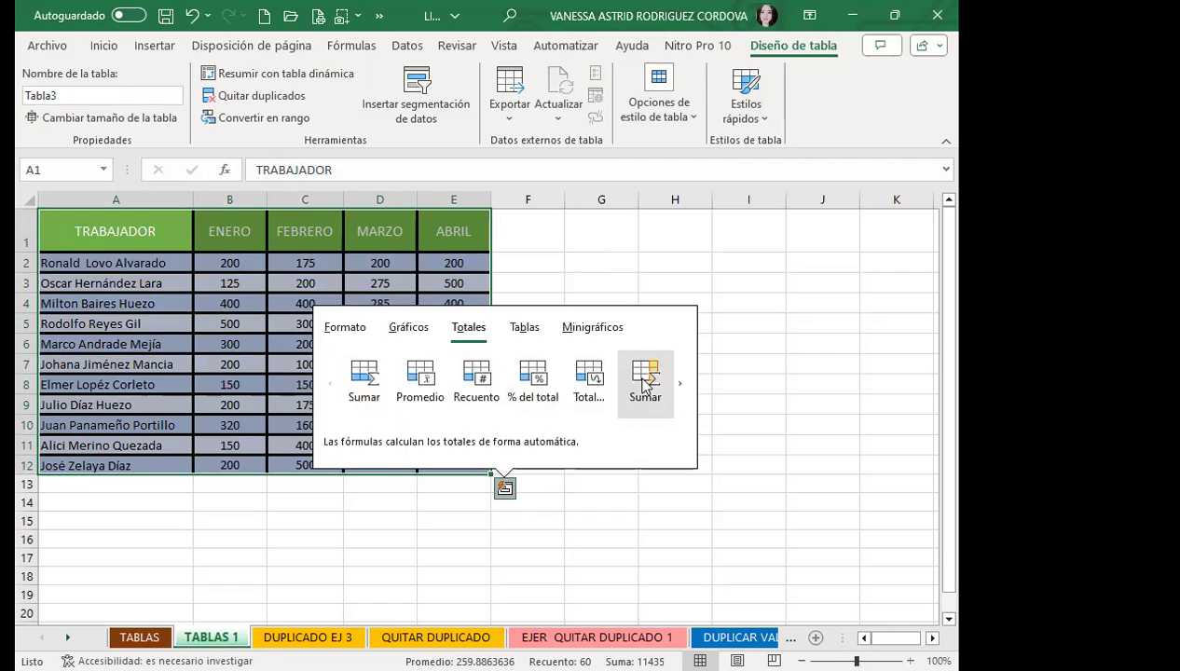
pyautogui.click(650, 385)
pyautogui.click(523, 263)
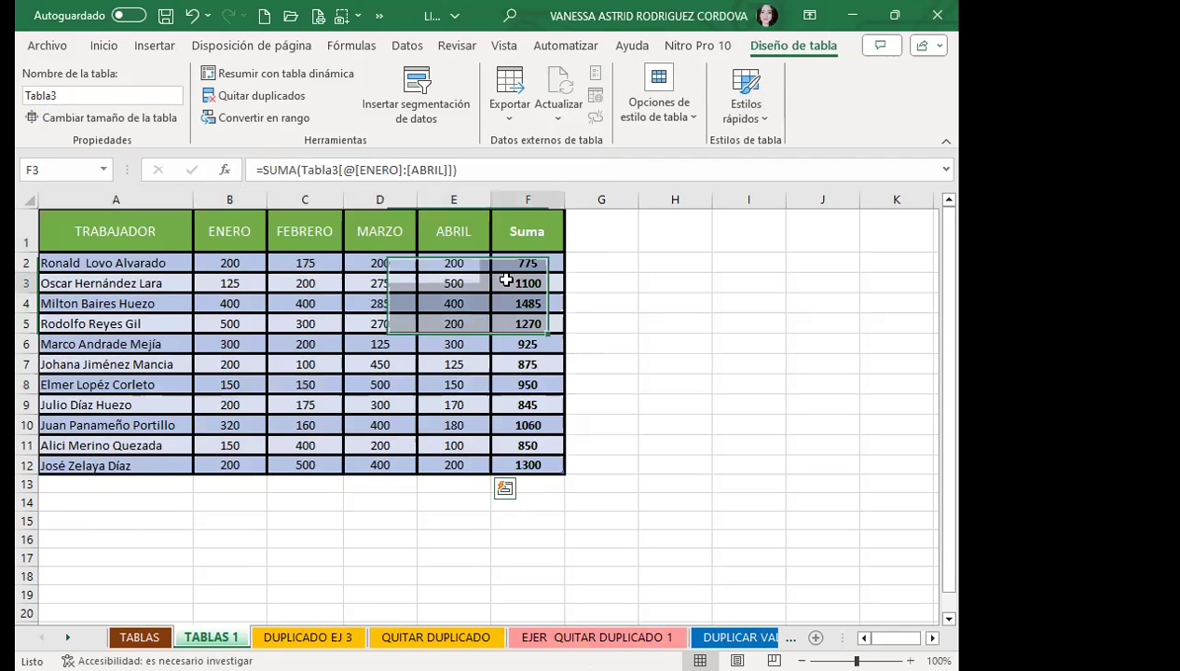
pyautogui.click(452, 299)
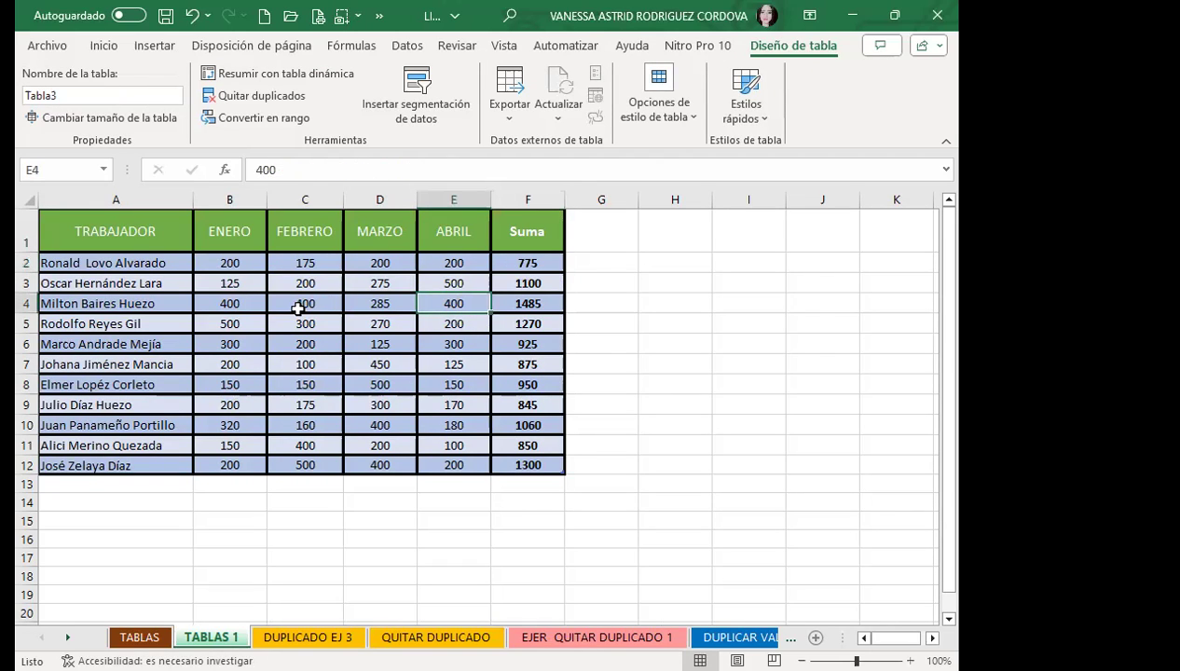
pyautogui.click(297, 307)
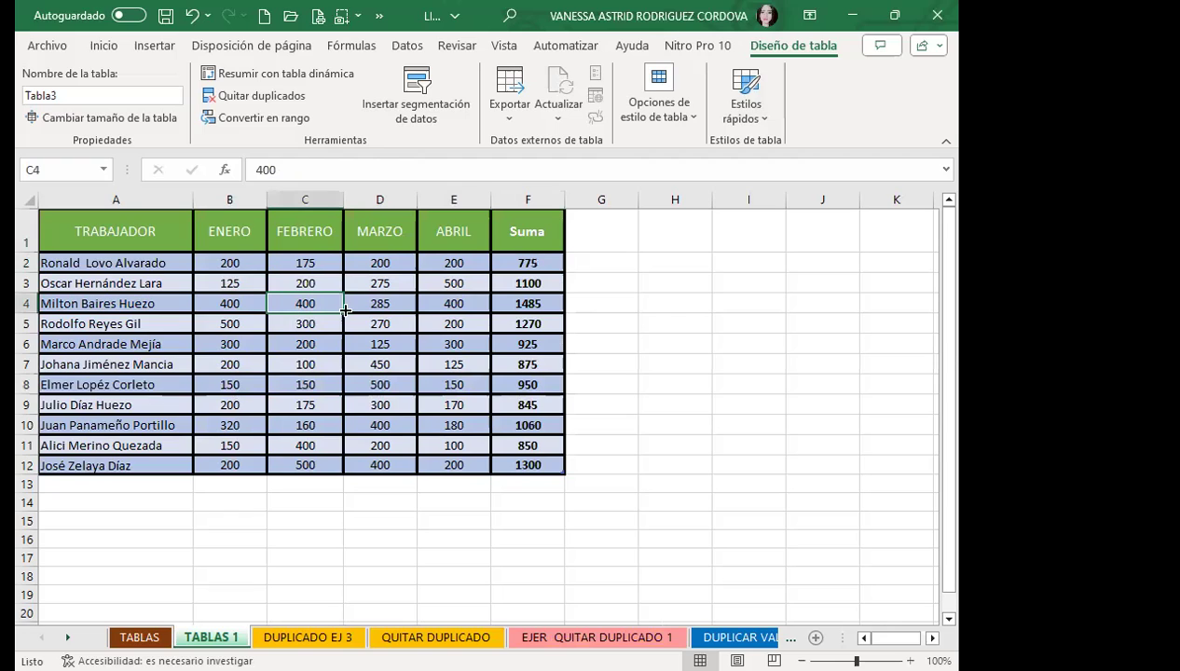
pyautogui.click(231, 228)
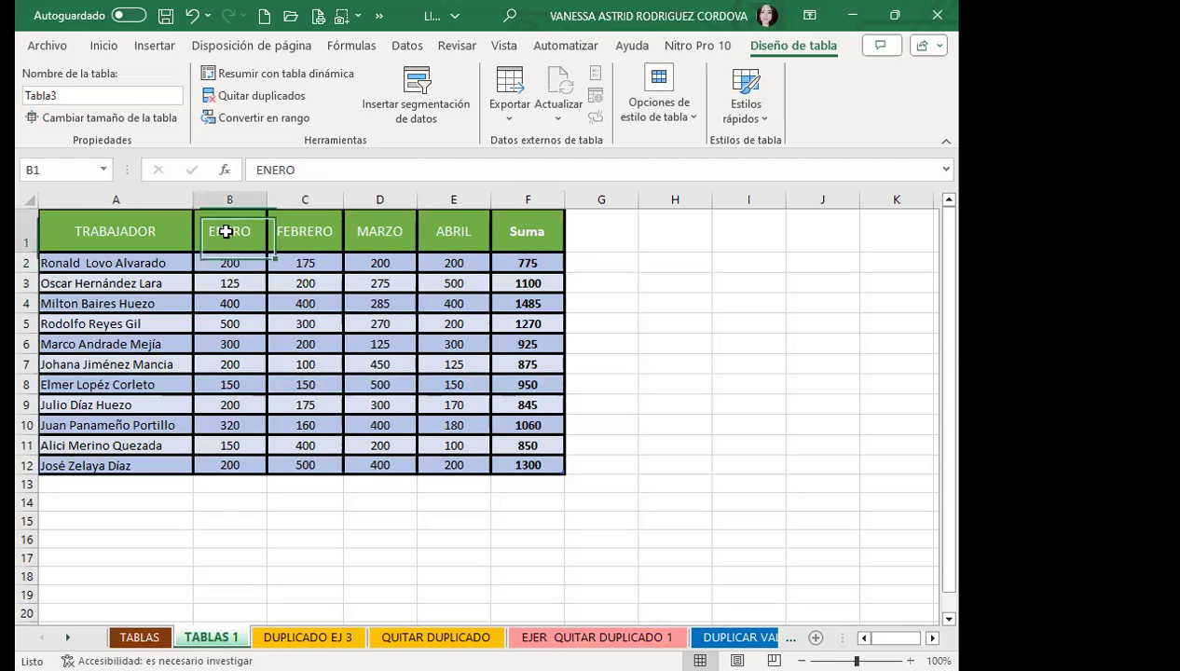
pyautogui.click(300, 229)
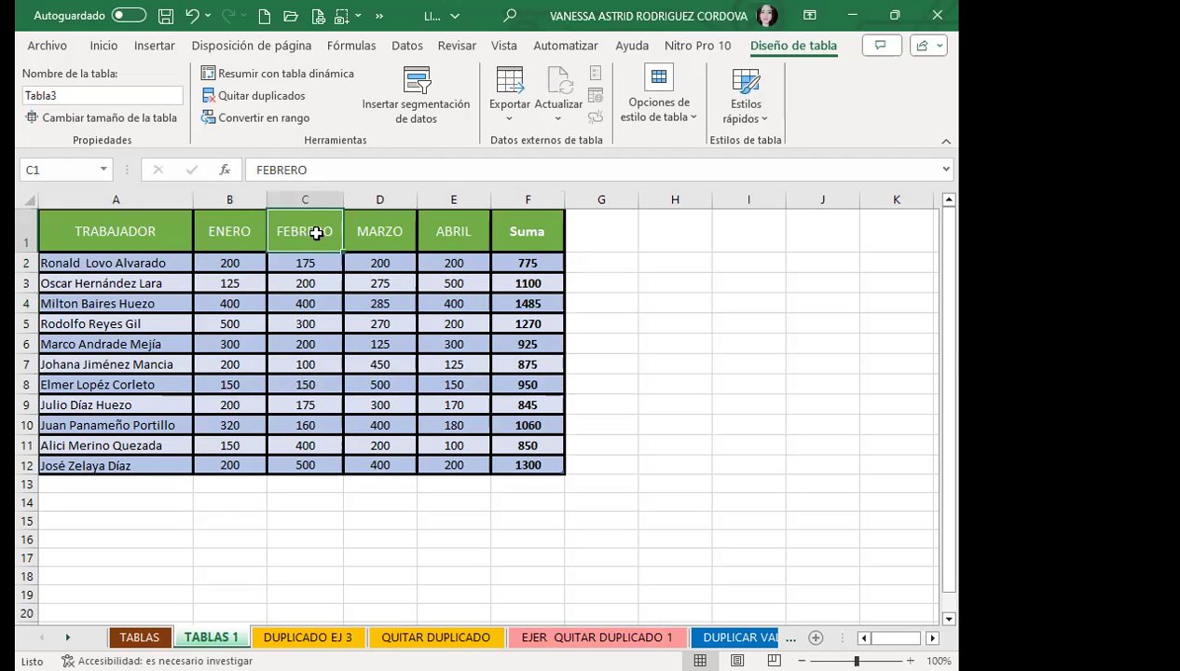
pyautogui.click(351, 229)
pyautogui.click(366, 223)
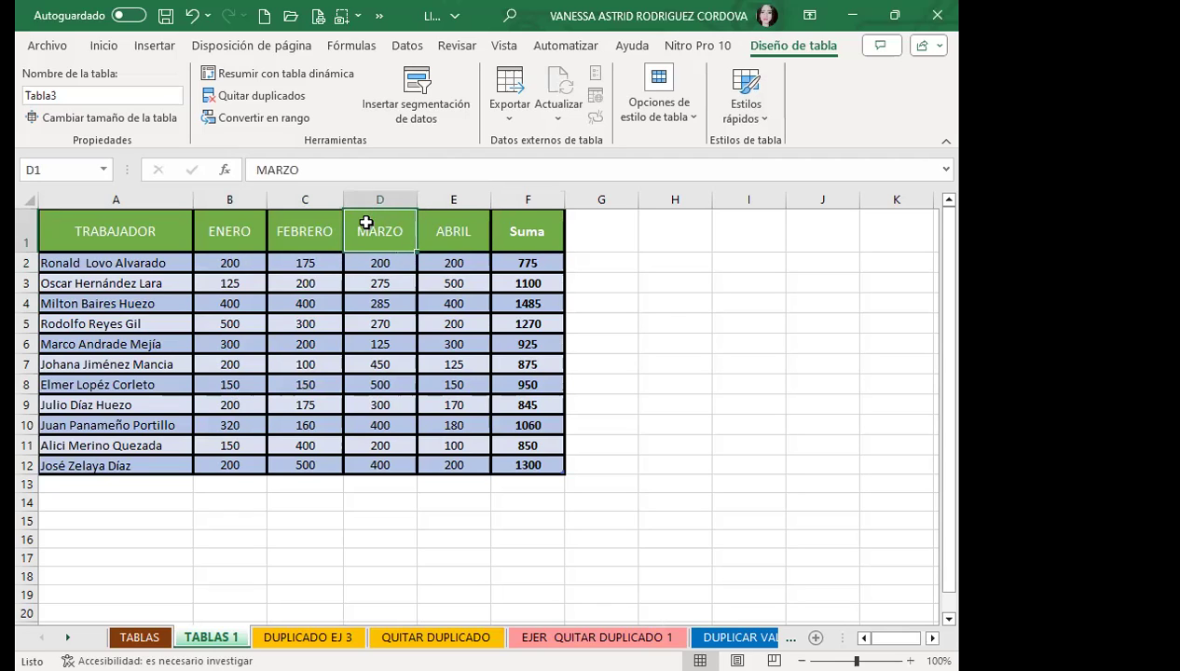
pyautogui.click(322, 234)
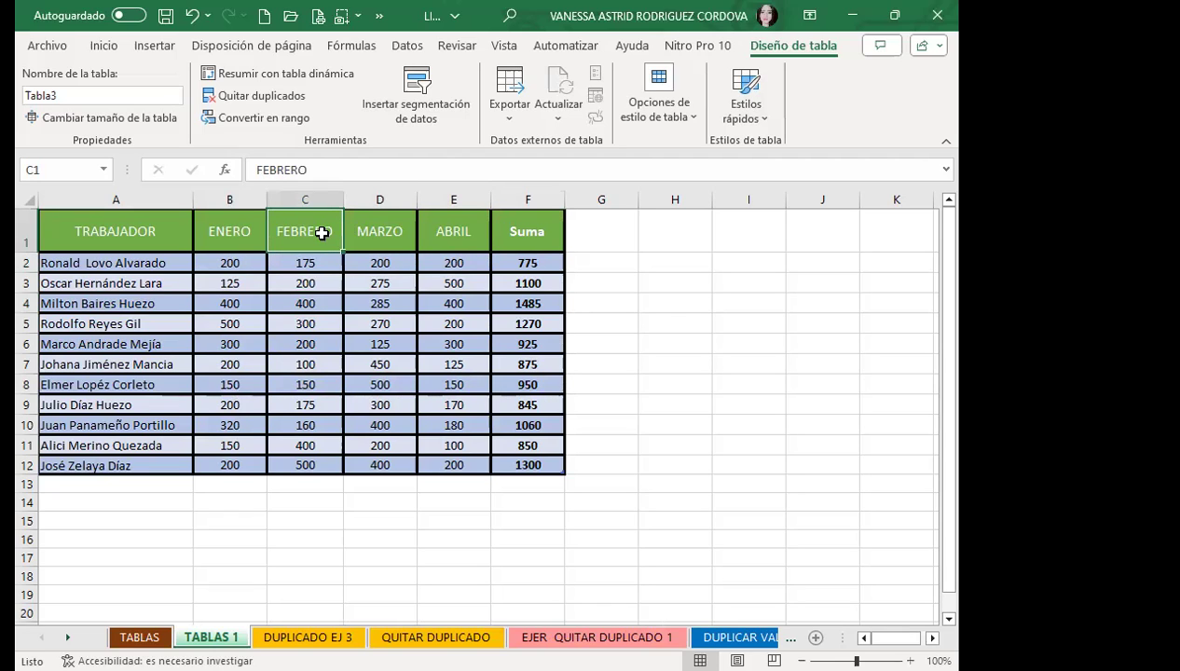
pyautogui.click(228, 238)
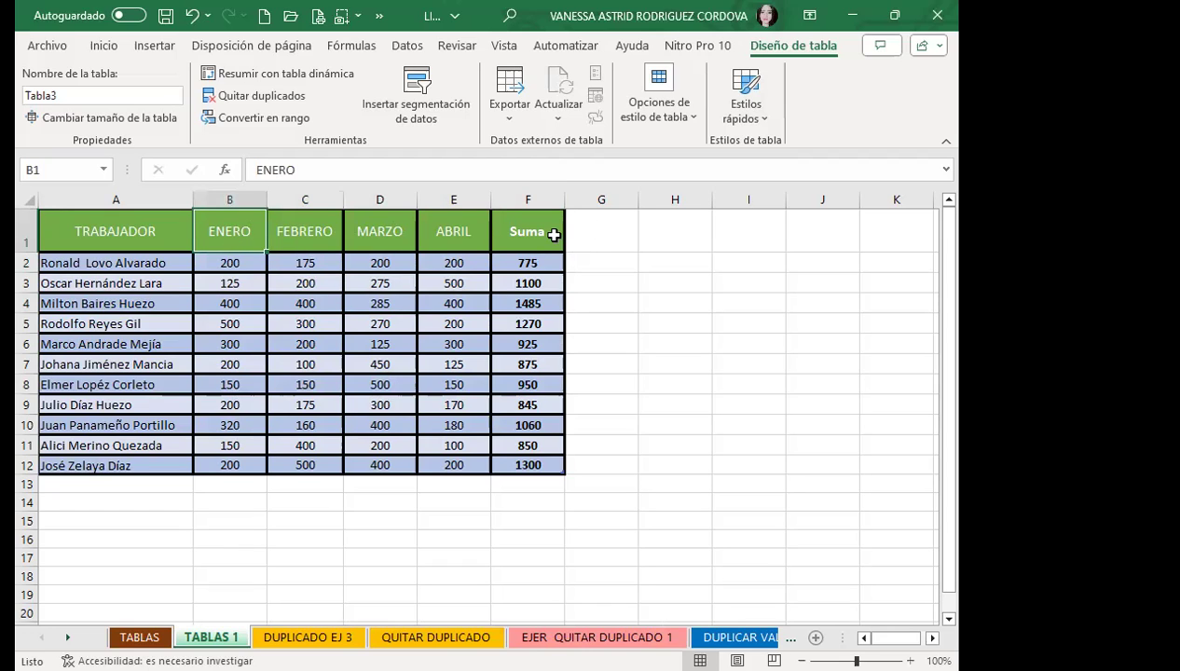
pyautogui.click(554, 235)
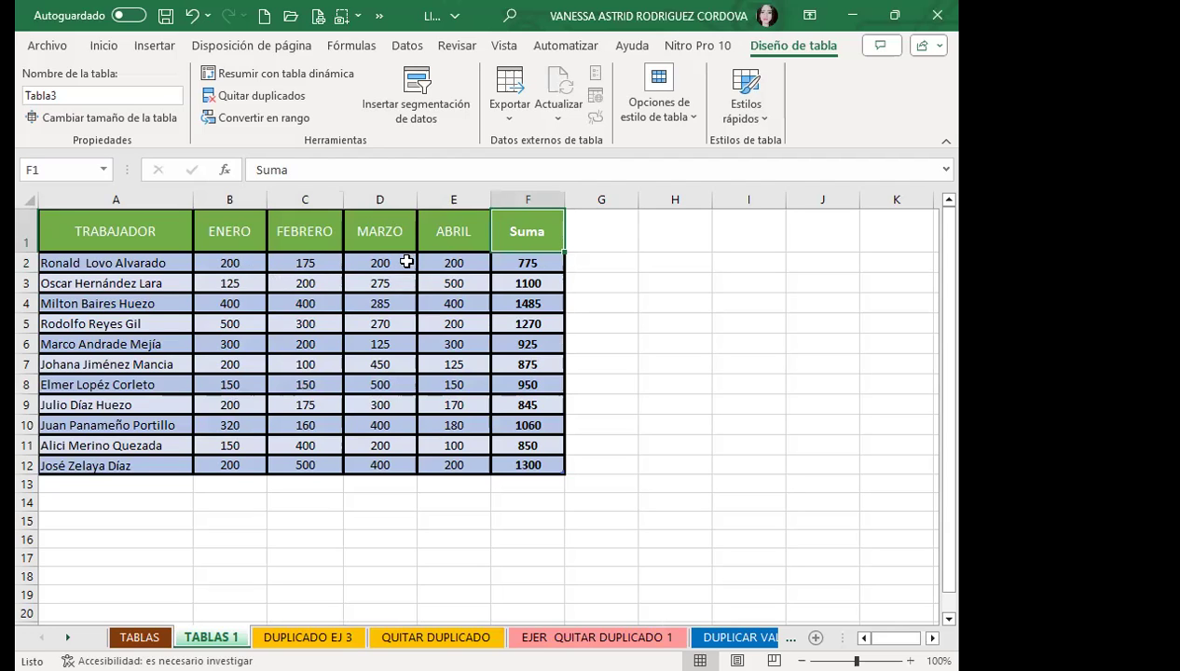
pyautogui.click(514, 262)
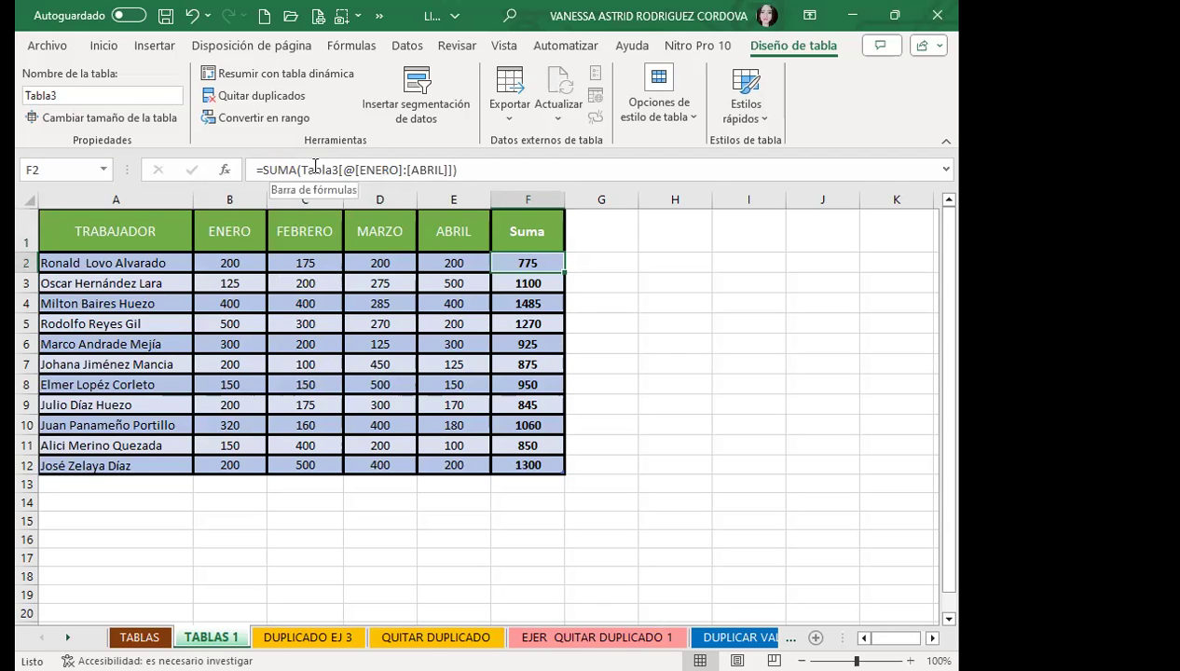
pyautogui.click(308, 285)
# - Rename the table from Tabla3 to TRABAJADORES
pyautogui.click(114, 97)
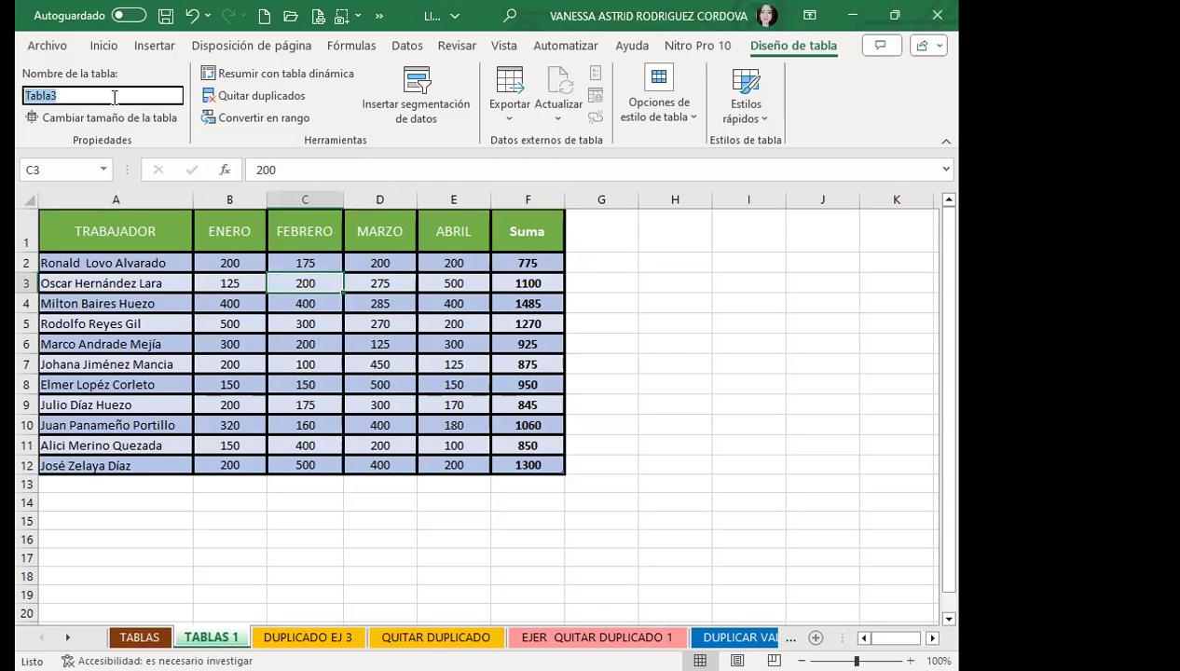
pyautogui.write('TRABAJAD')
pyautogui.write('ORES')
pyautogui.press('Return')
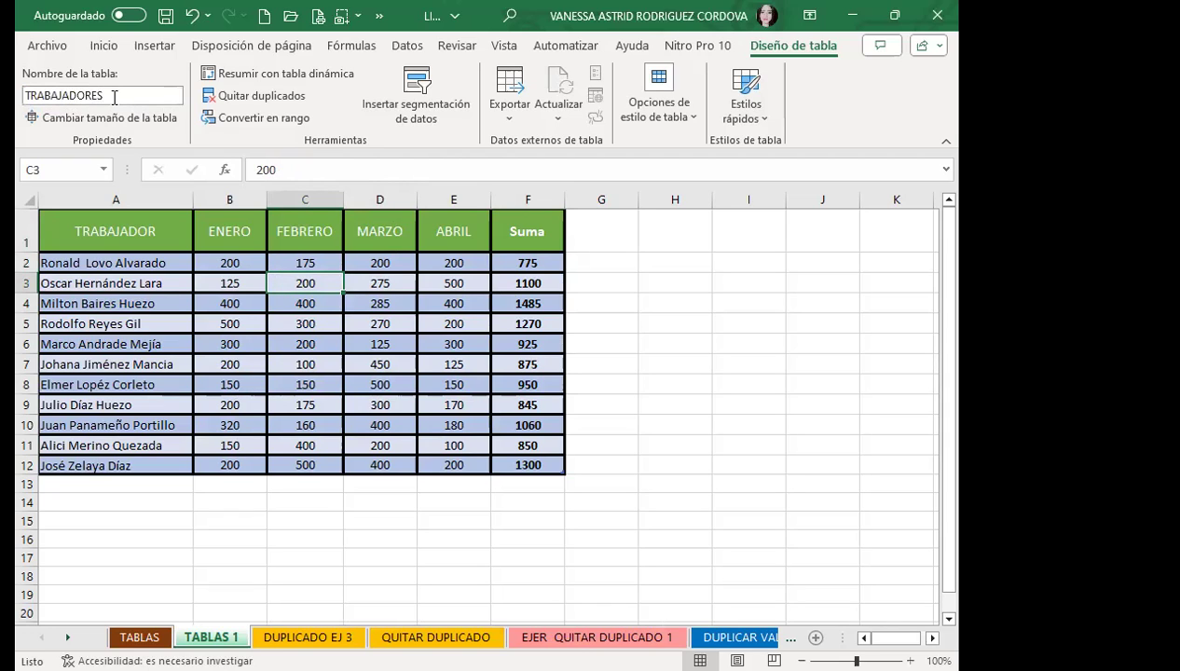
# - Confirm the F2 formula now reads =SUMA(TRABAJADORES[@[ENERO]:[ABRIL]])
pyautogui.click(128, 298)
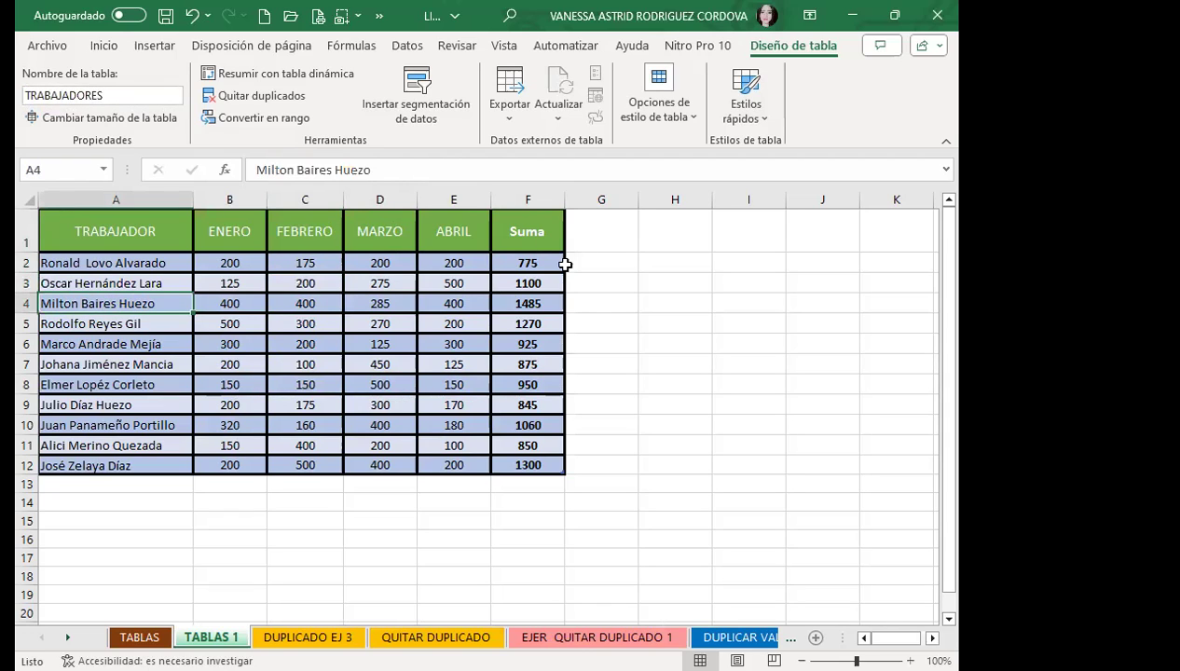
pyautogui.click(566, 268)
pyautogui.click(508, 261)
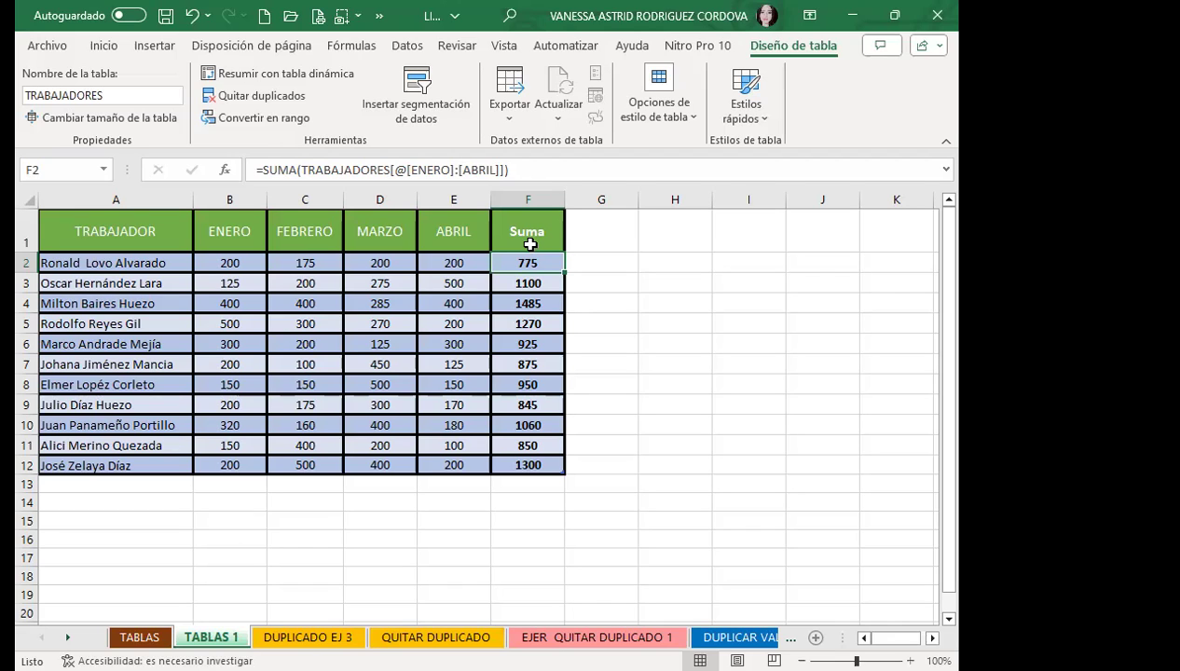
# - Enter the new worker's name in A13 below the table, extending it with a new row
pyautogui.click(390, 382)
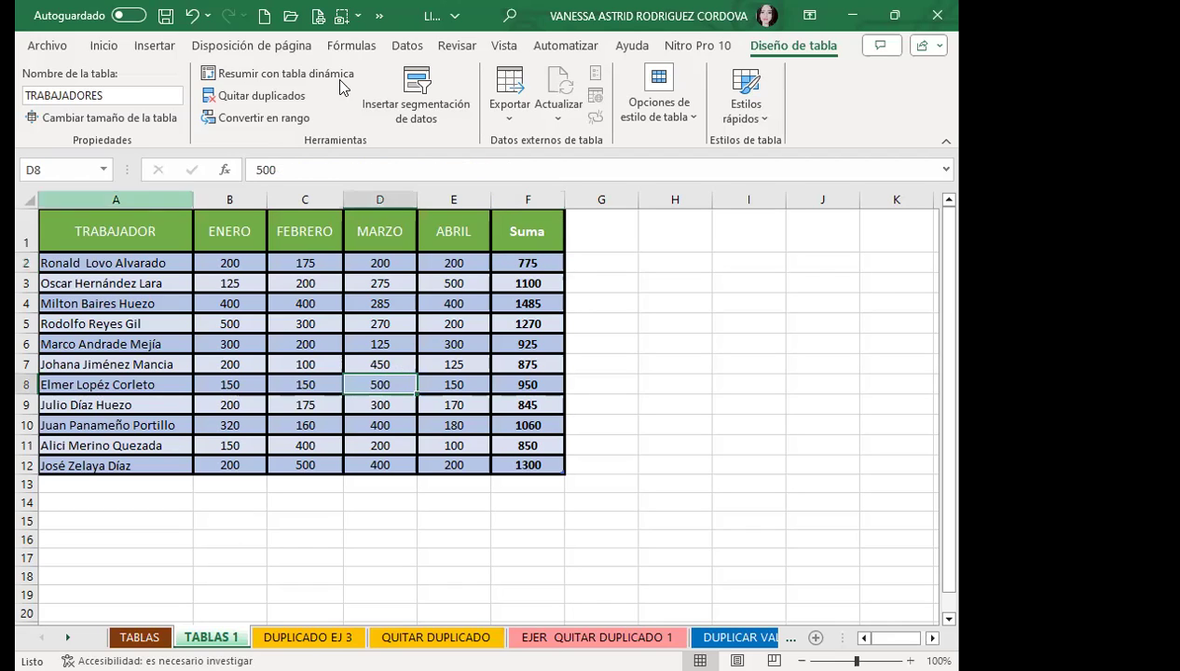
pyautogui.click(430, 320)
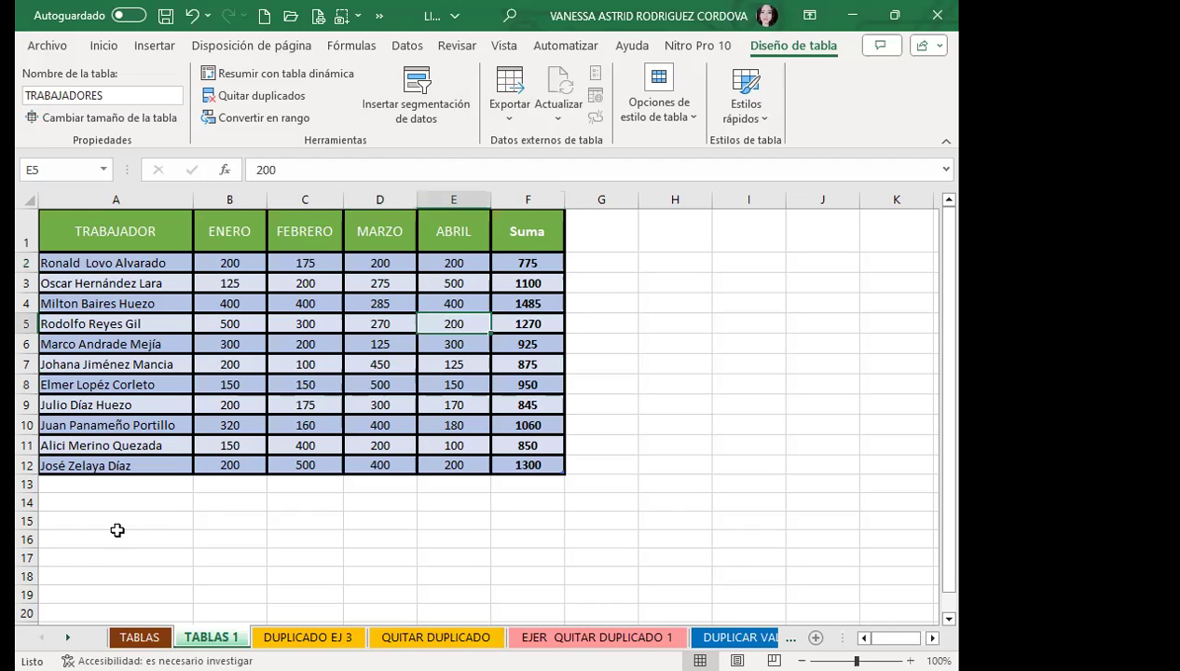
pyautogui.click(93, 482)
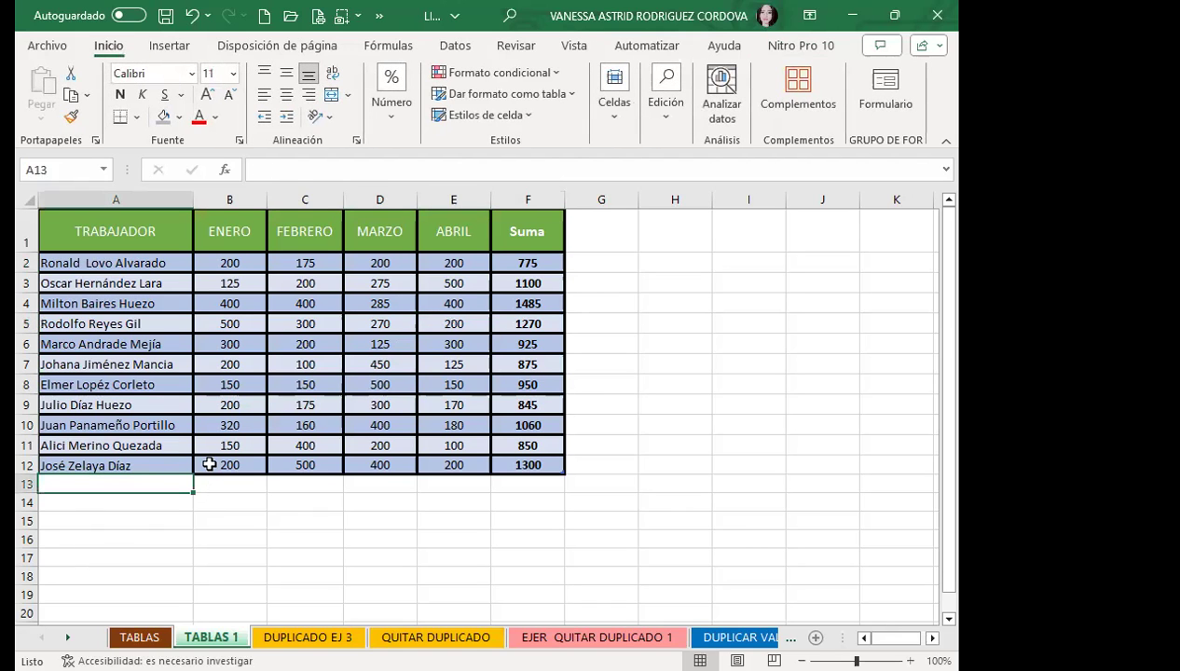
pyautogui.write('Vanessa Córdova')
pyautogui.press('Tab')
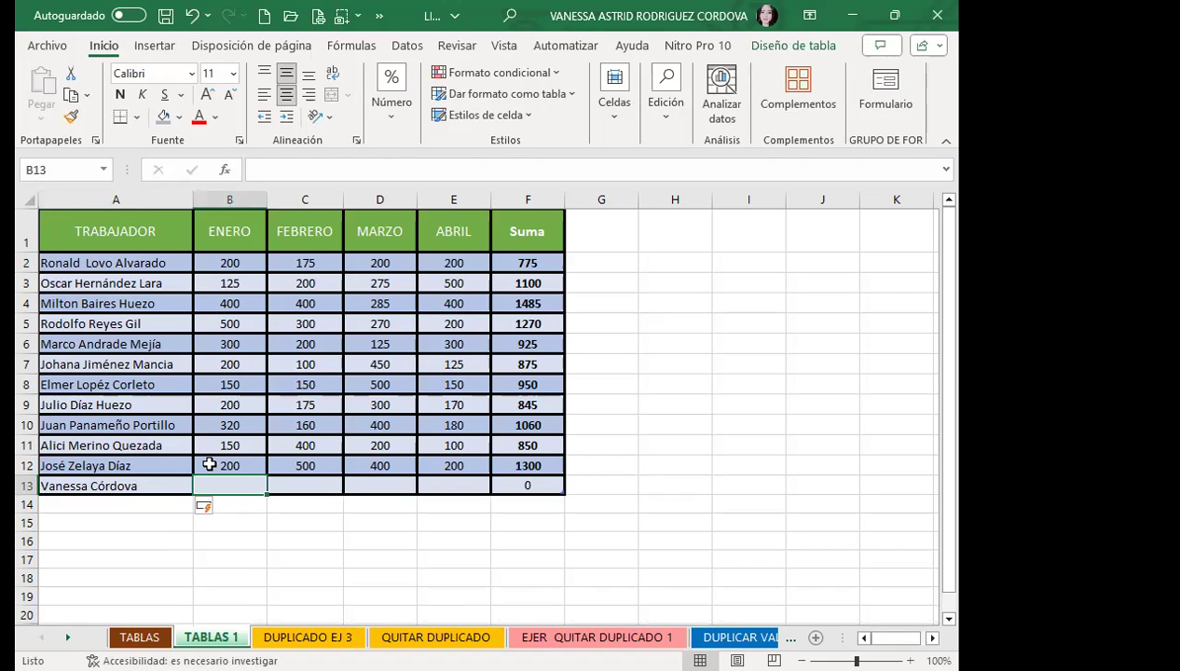
# - Fill ENERO to ABRIL with 20, 500, 400 and 500 so Suma shows 1420
pyautogui.write('20')
pyautogui.press('Tab')
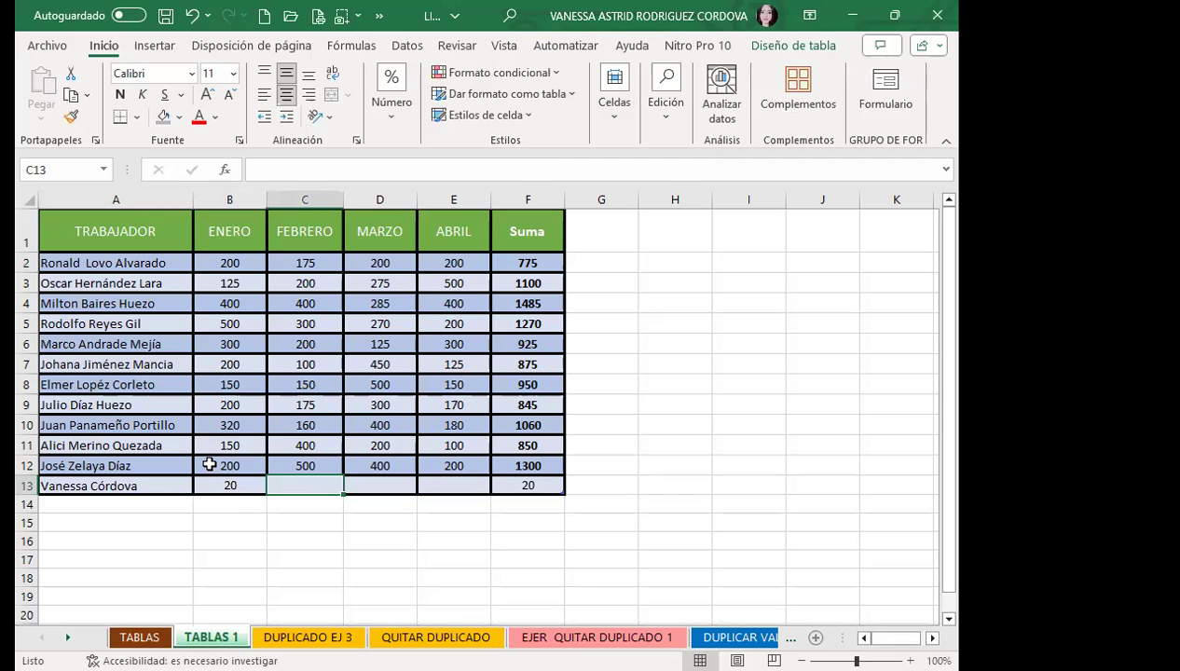
pyautogui.write('500')
pyautogui.press('Tab')
pyautogui.write('400')
pyautogui.press('Tab')
pyautogui.write('500')
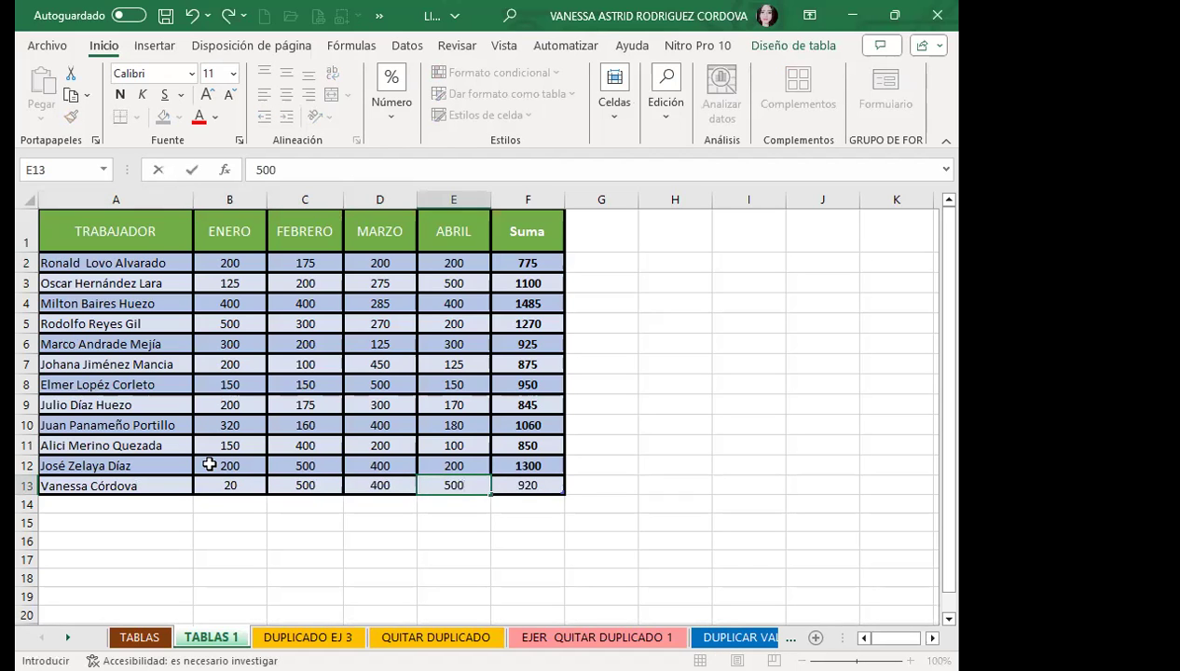
pyautogui.press('Left')
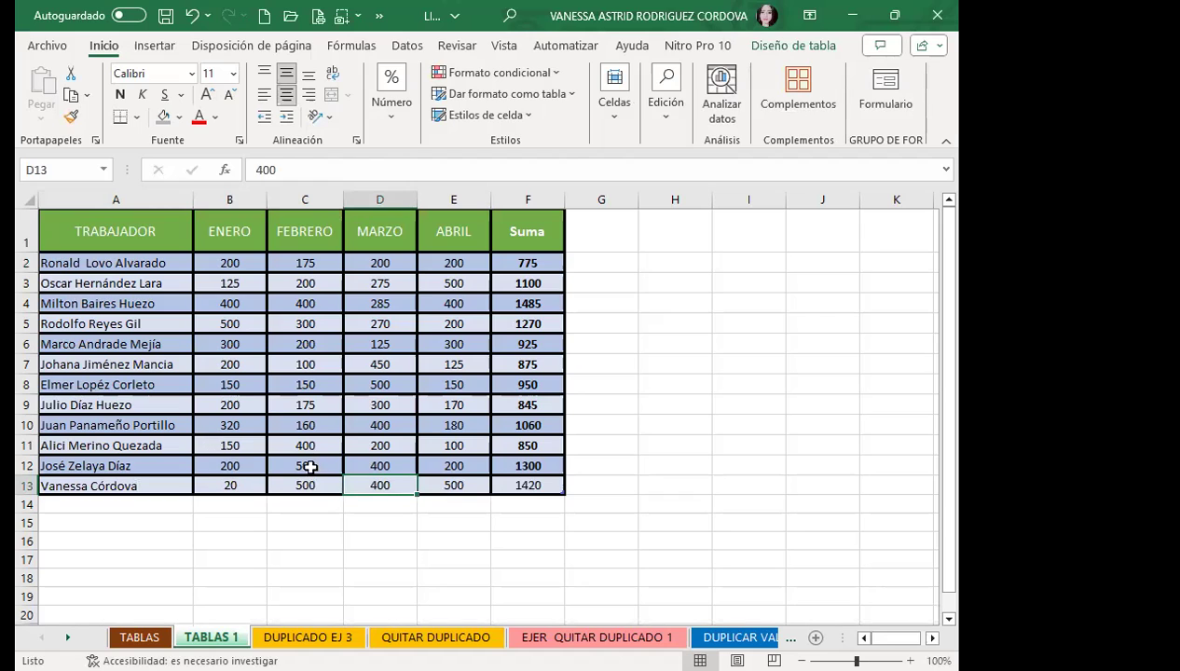
pyautogui.click(308, 469)
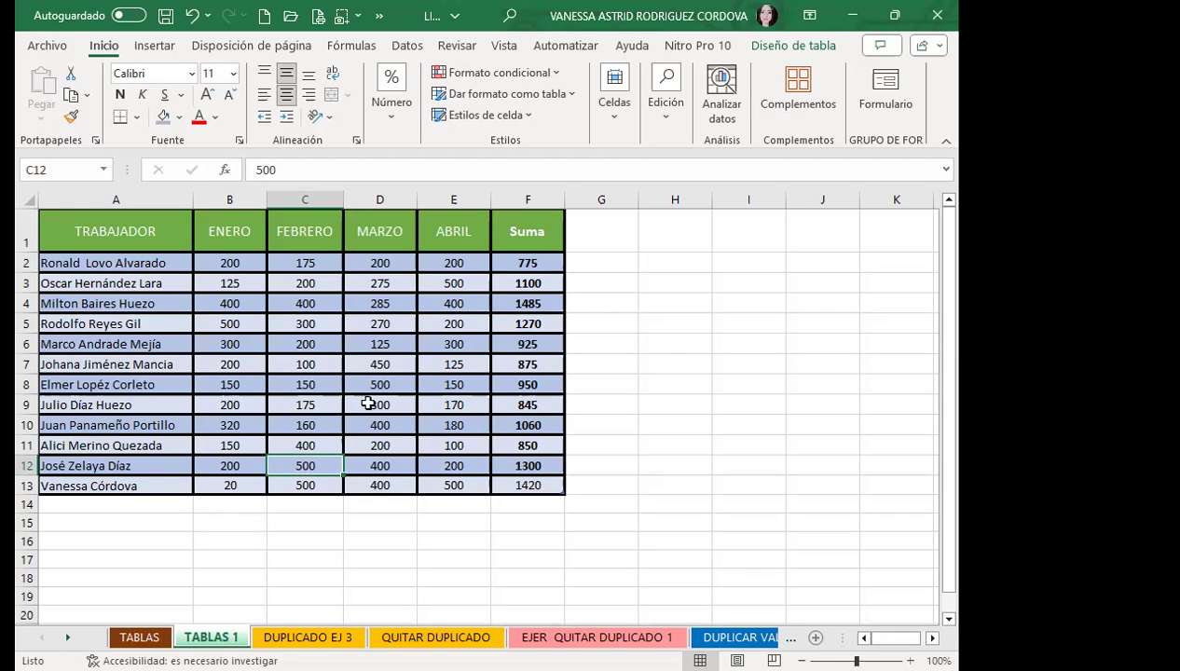
# - Review the MARZO values in rows 7 and 5 of the finished table
pyautogui.click(351, 367)
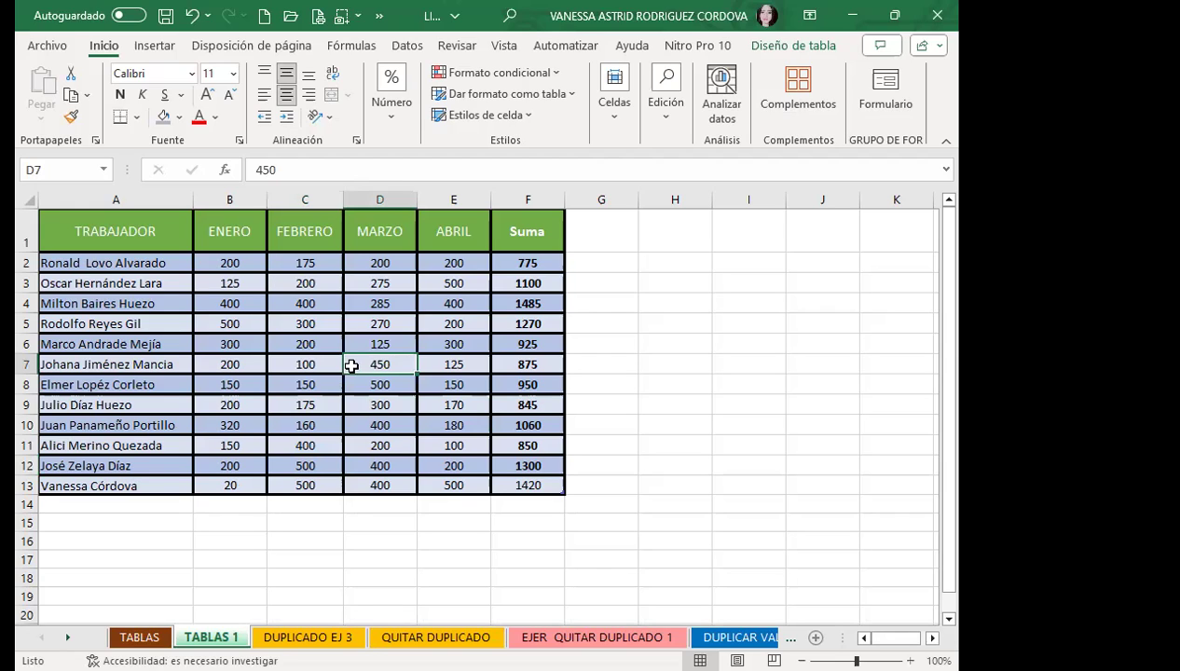
pyautogui.click(375, 319)
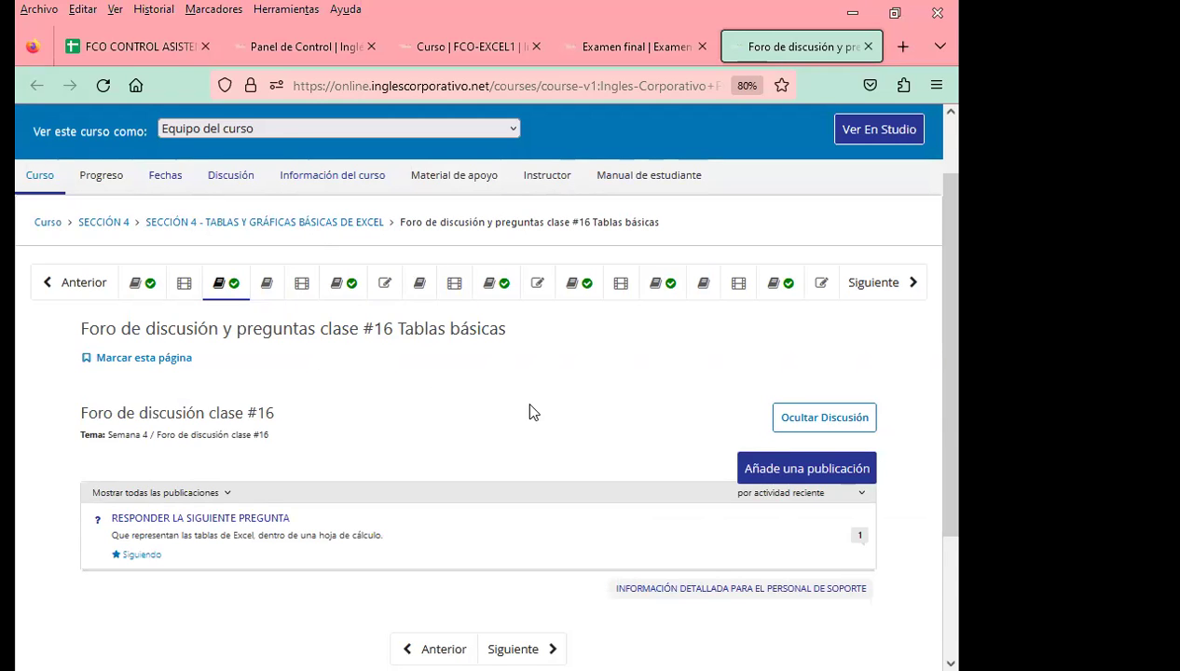
pyautogui.scroll(-2, 534, 408)
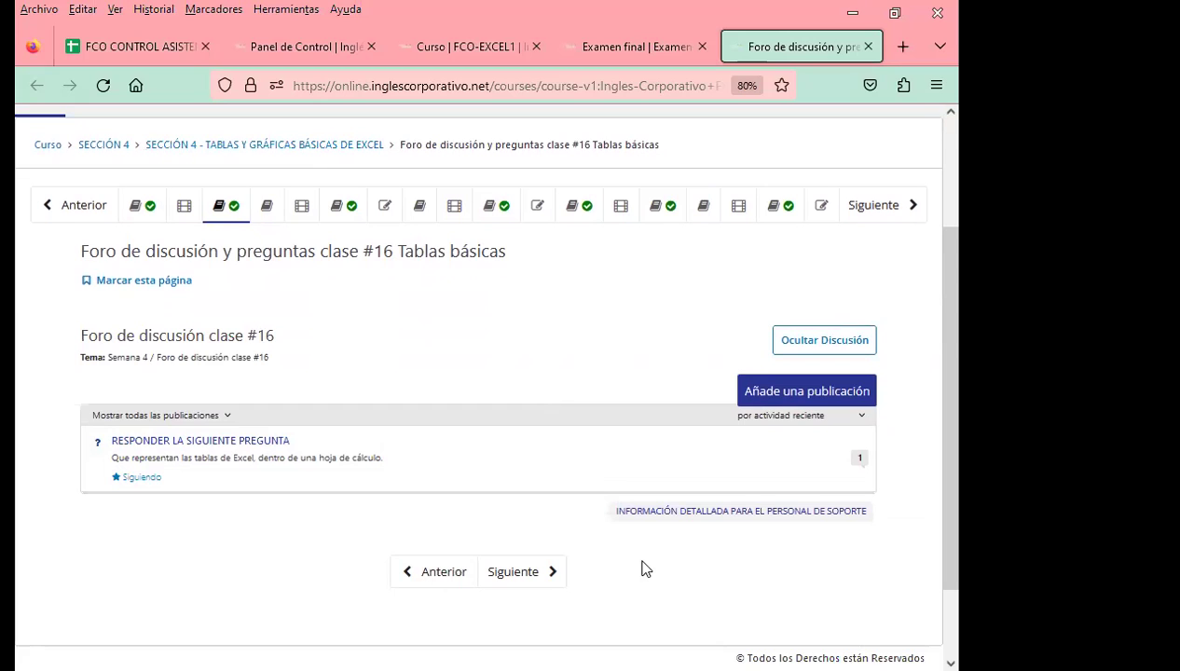